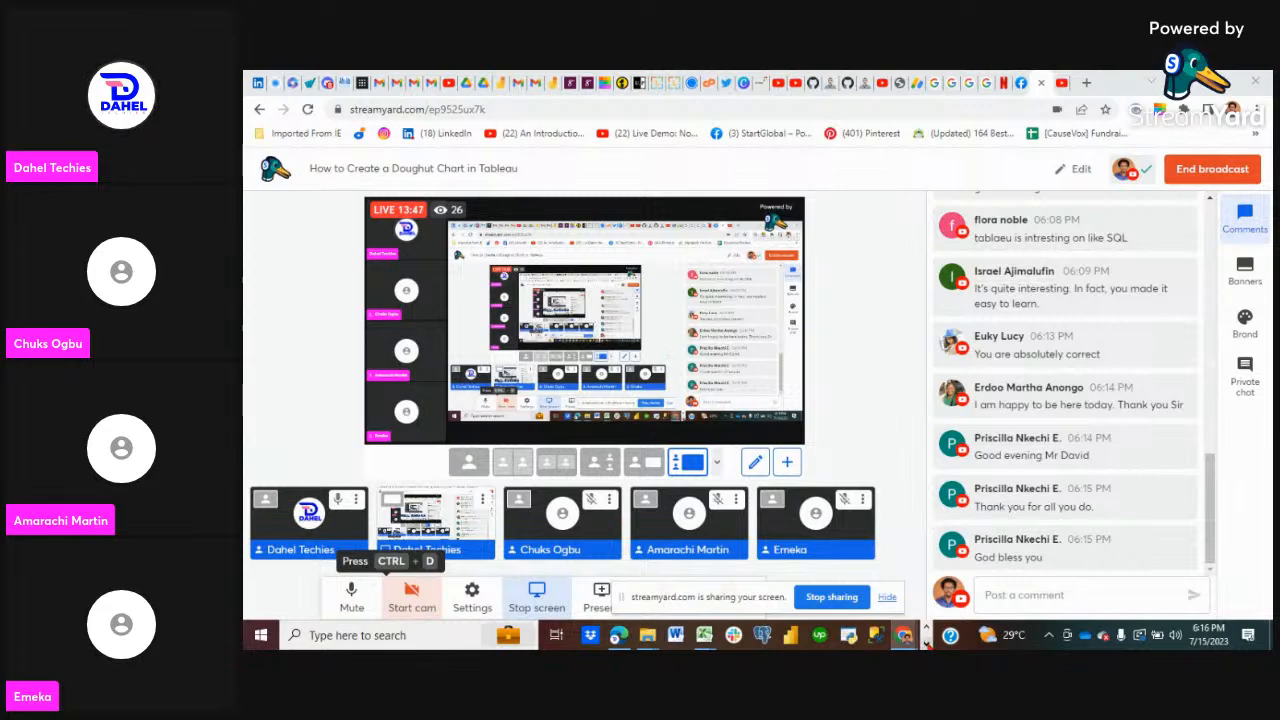
Switch to the open Tableau Sales Class workbook in Tableau.
click(927, 644)
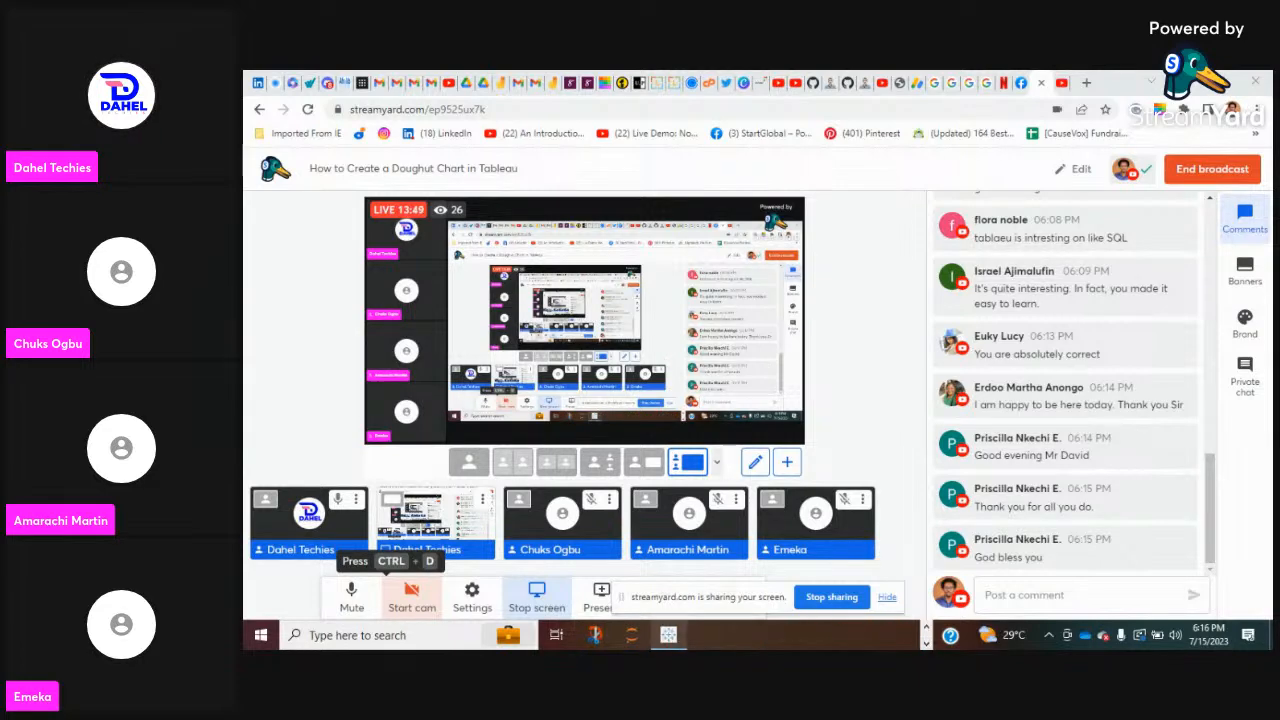
mouse_move(668, 635)
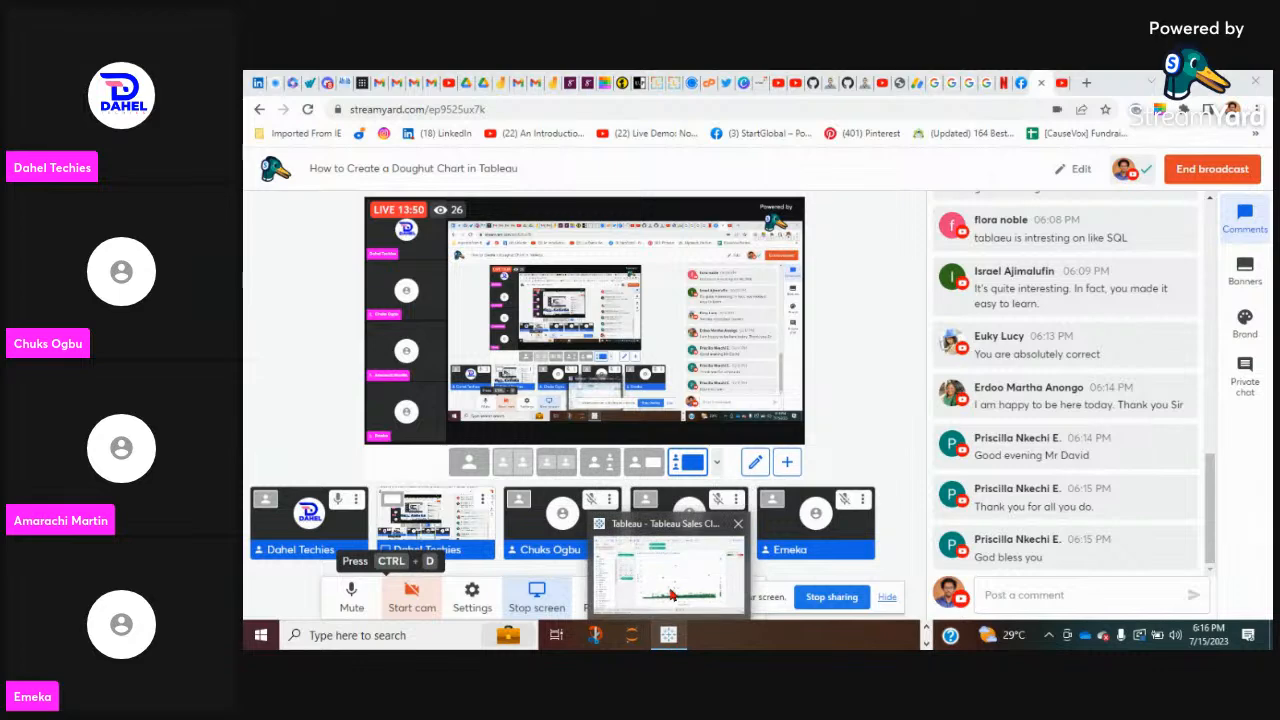
click(668, 565)
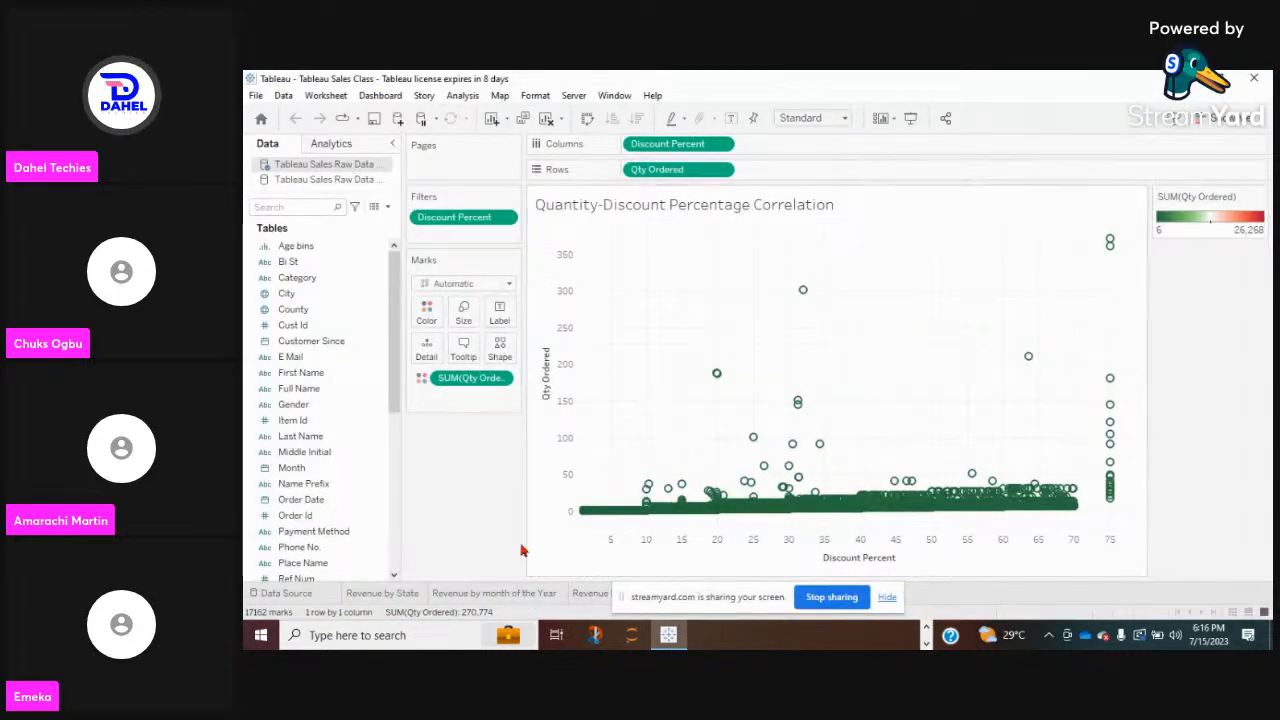
Review the Revenue by State, Revenue by month of the Year, Revenue by Age and Quantity-Discount Percentage Correlation worksheets in turn.
click(401, 596)
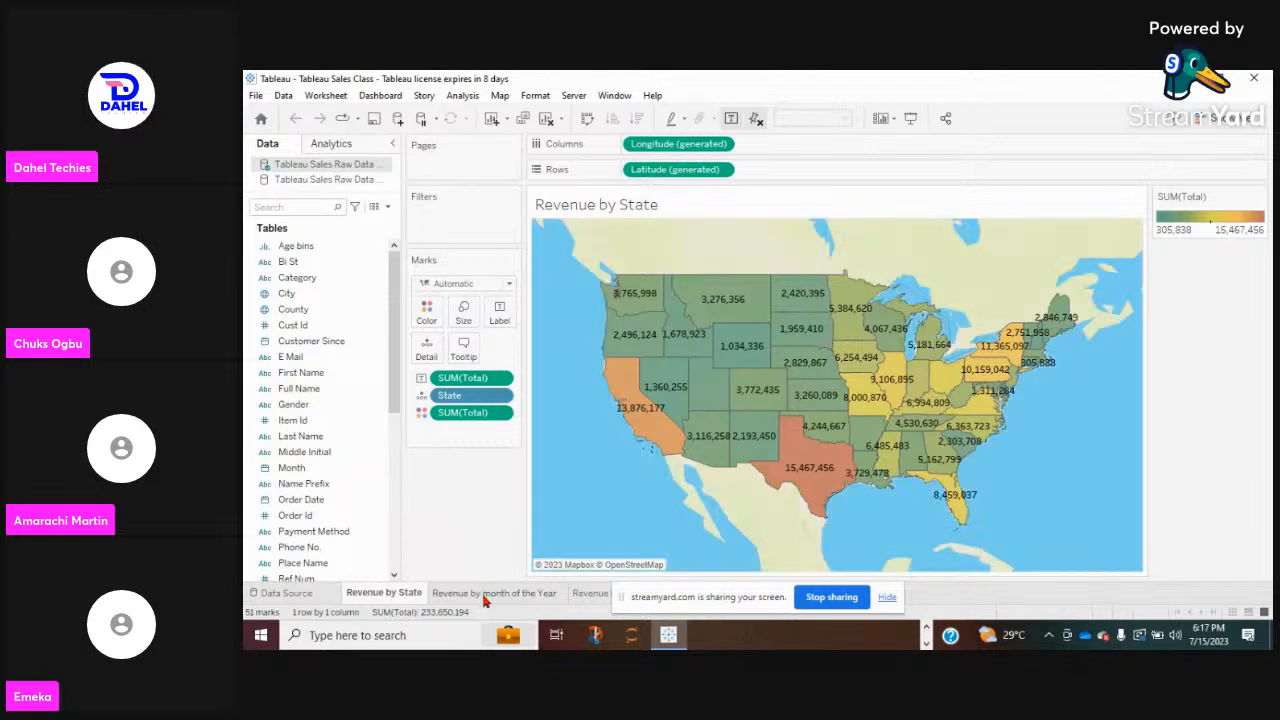
mouse_move(487, 601)
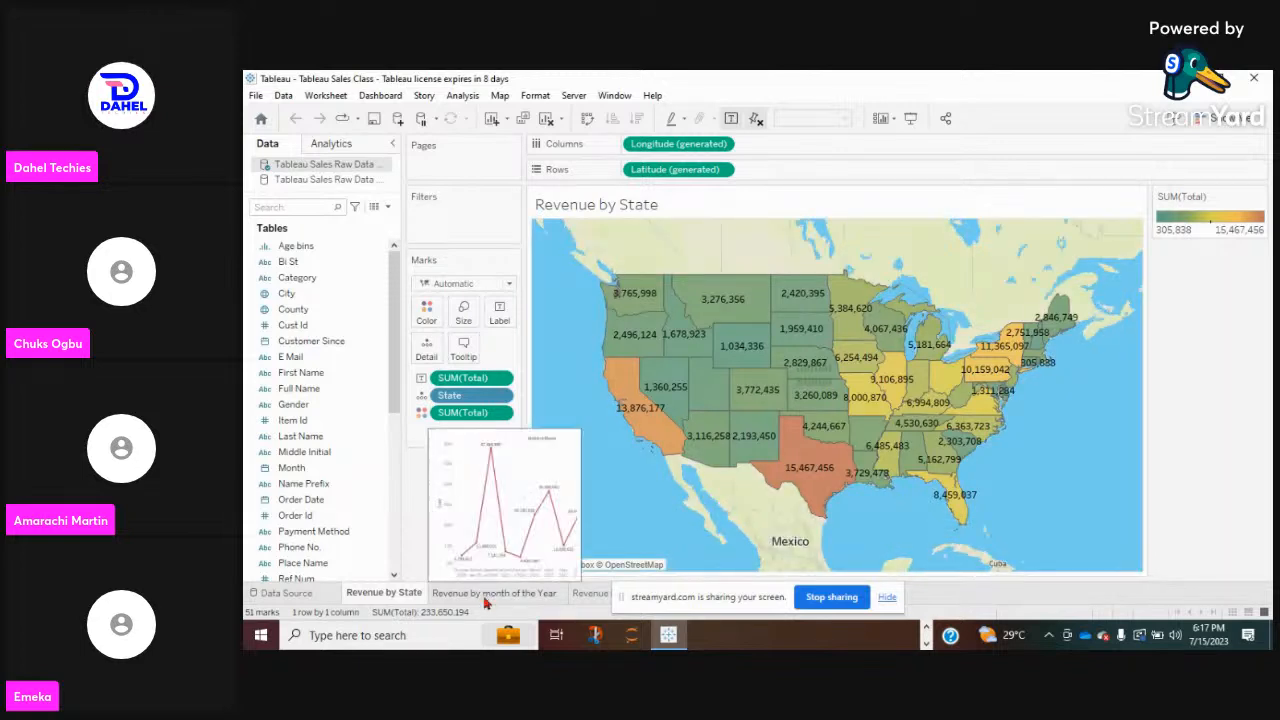
click(485, 598)
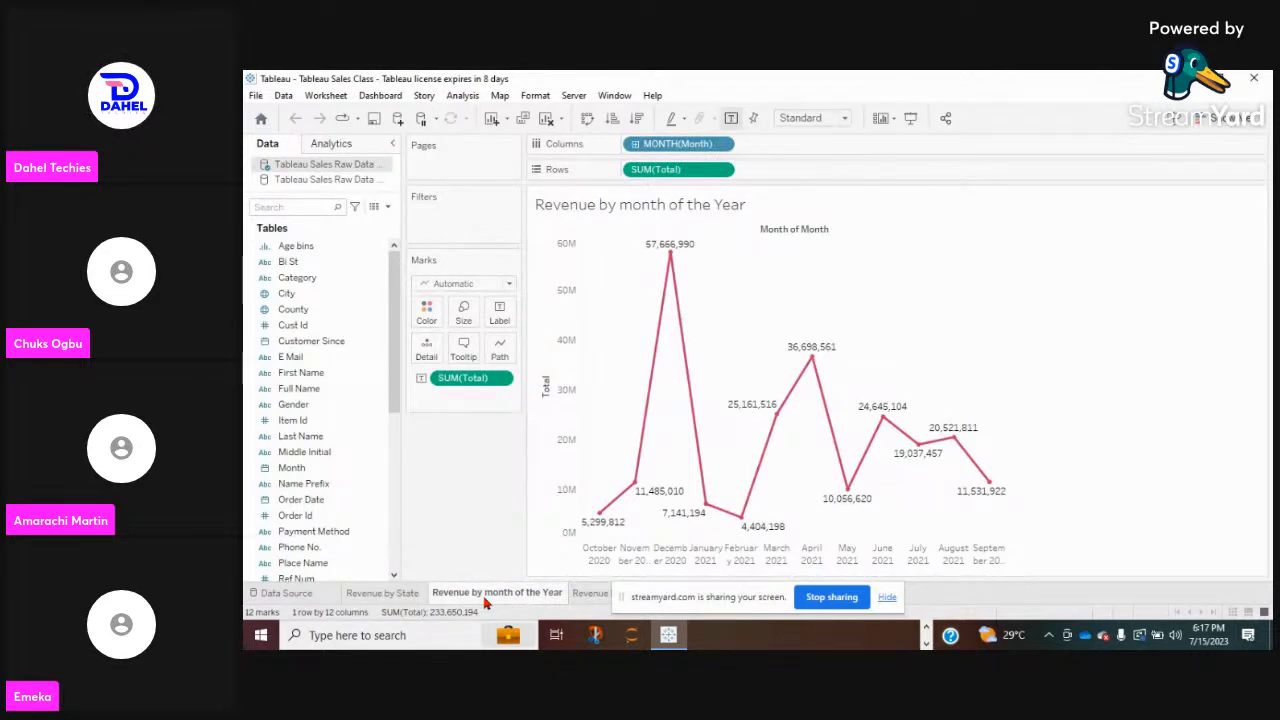
click(720, 609)
drag(720, 608, 1000, 595)
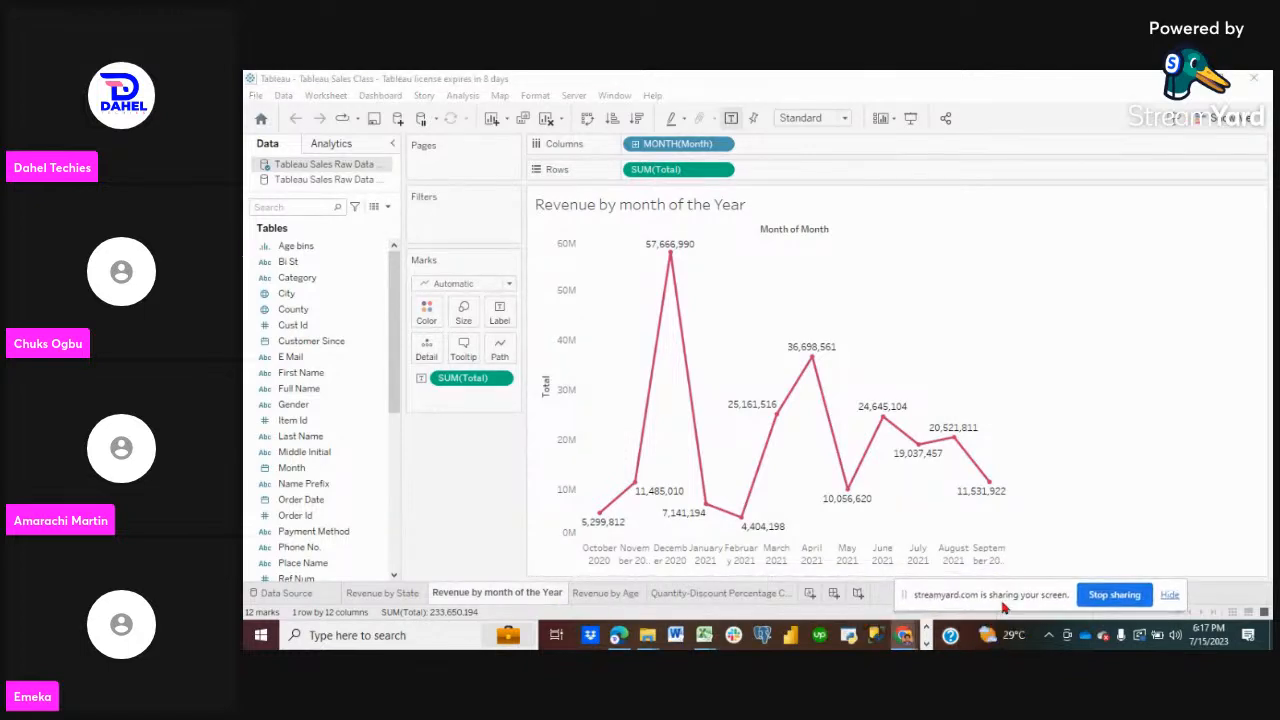
click(628, 594)
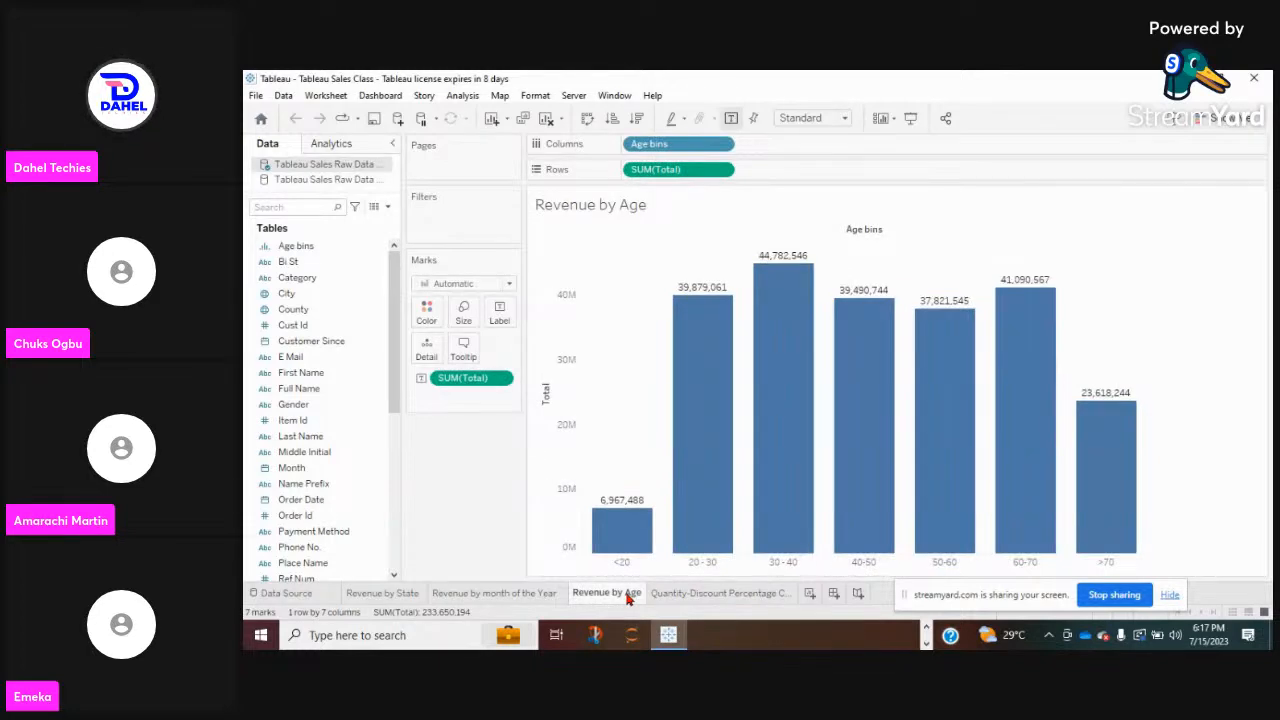
click(681, 596)
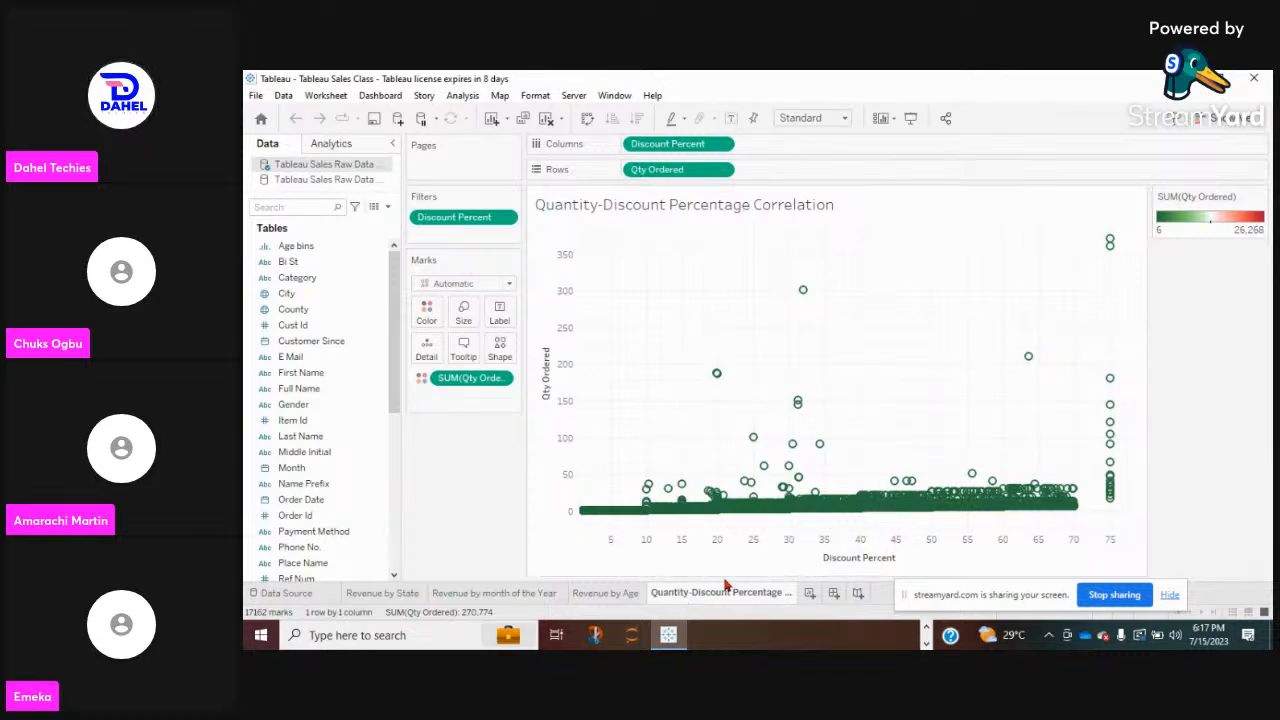
Add a new blank worksheet to the workbook and show the available chart types.
click(810, 594)
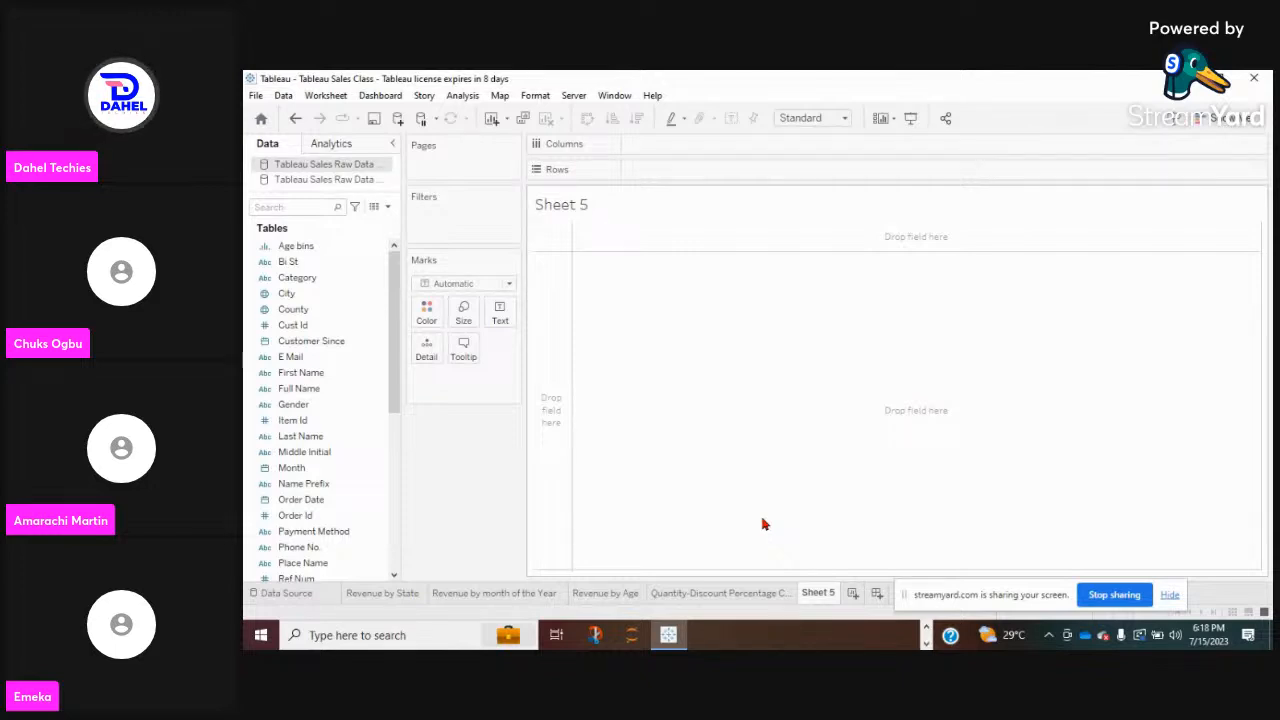
click(1214, 119)
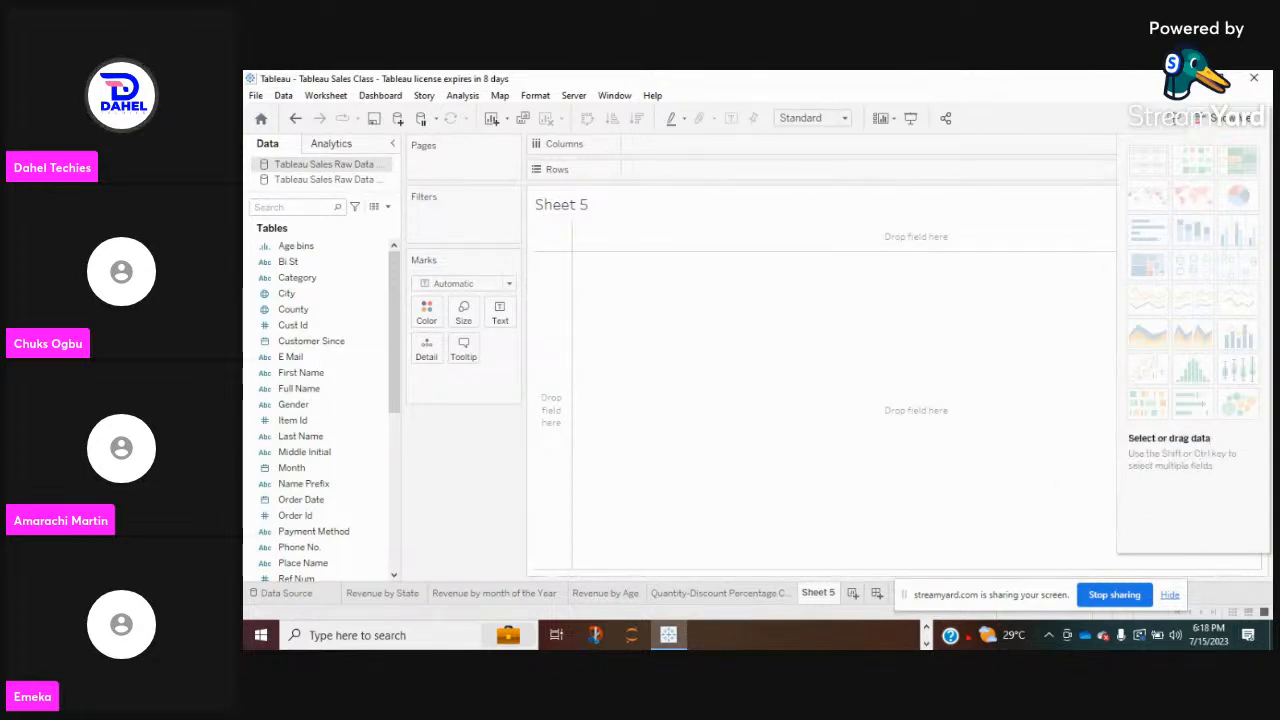
Switch to the AI in Excel Student Dataset workbook in Excel and look through its student records.
click(926, 628)
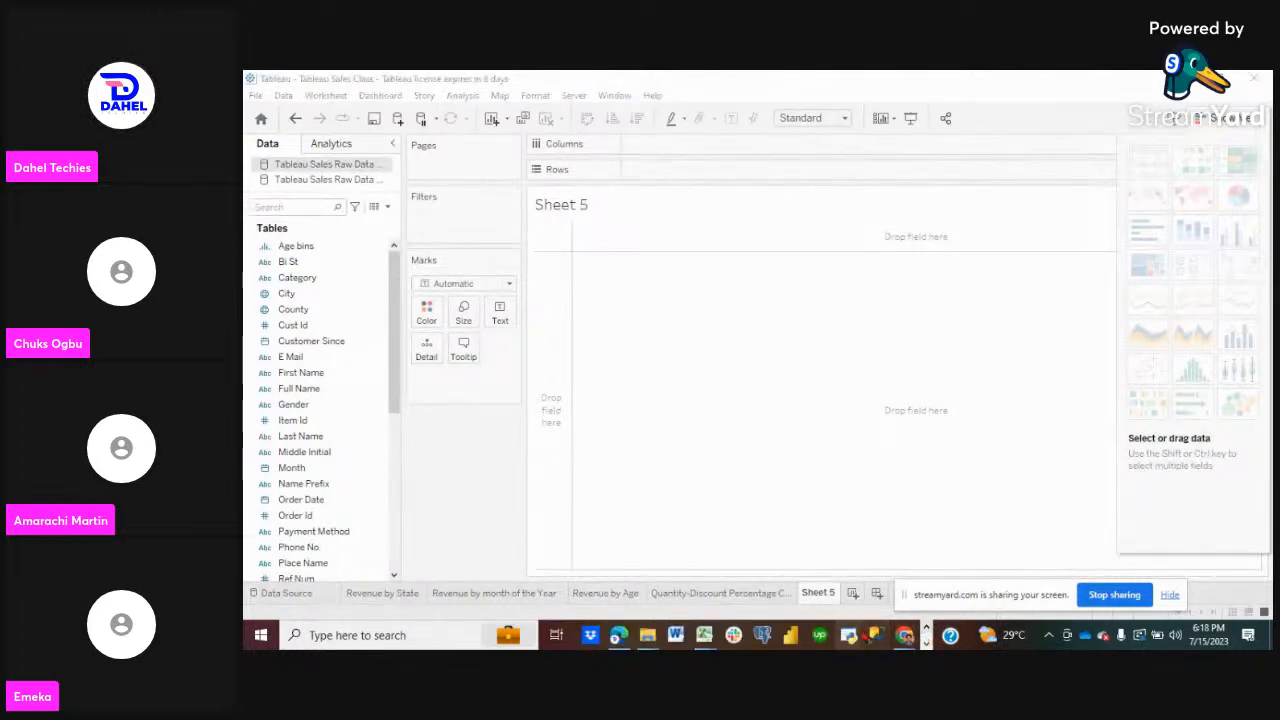
mouse_move(703, 634)
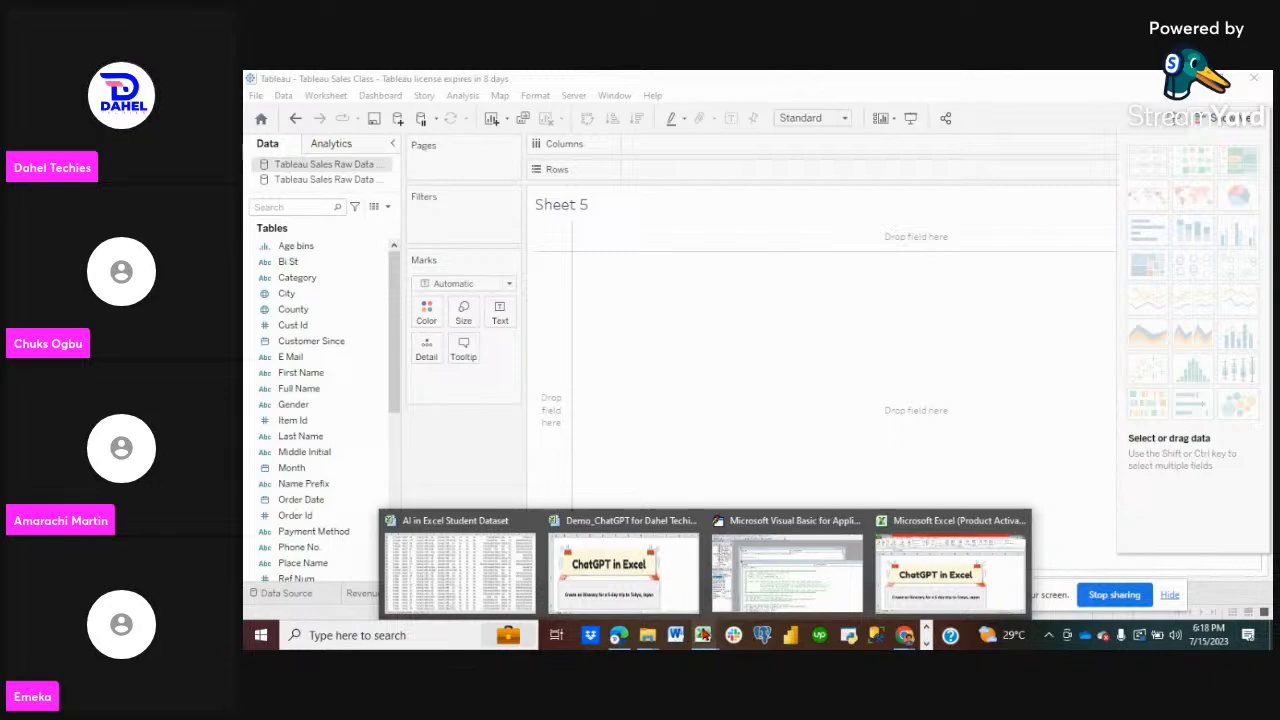
click(480, 586)
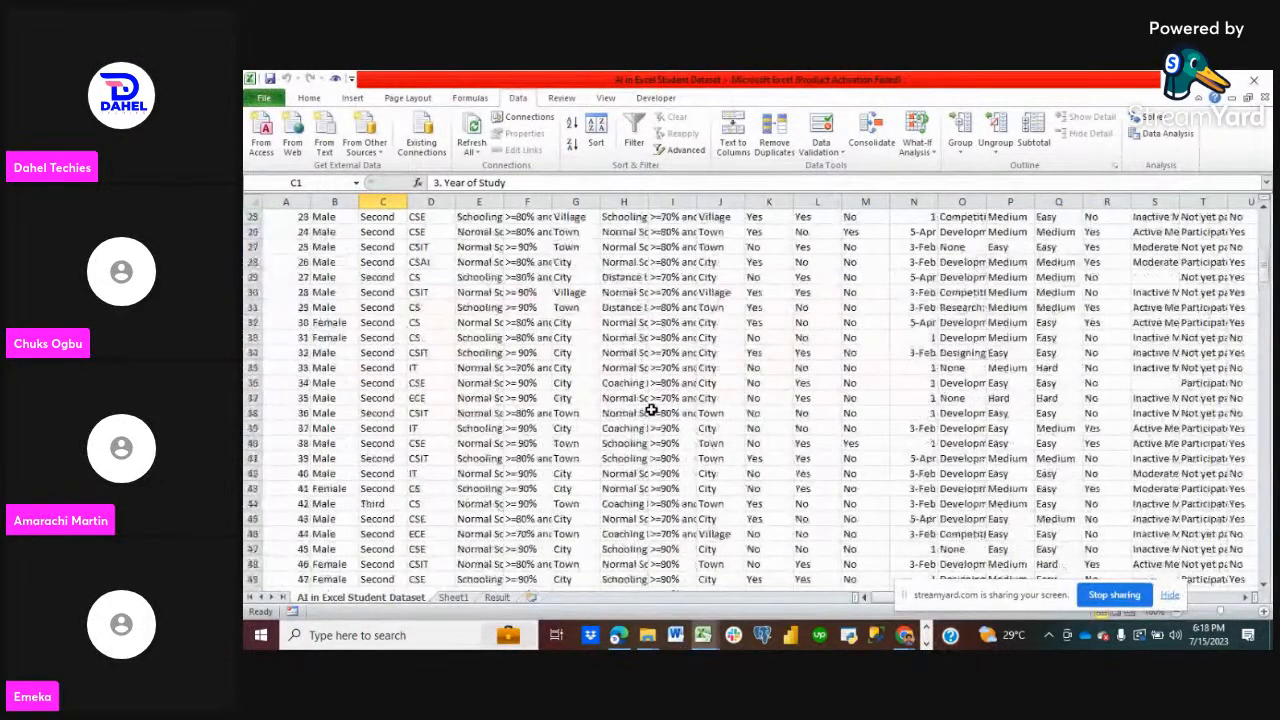
scroll(651, 410, down, 7)
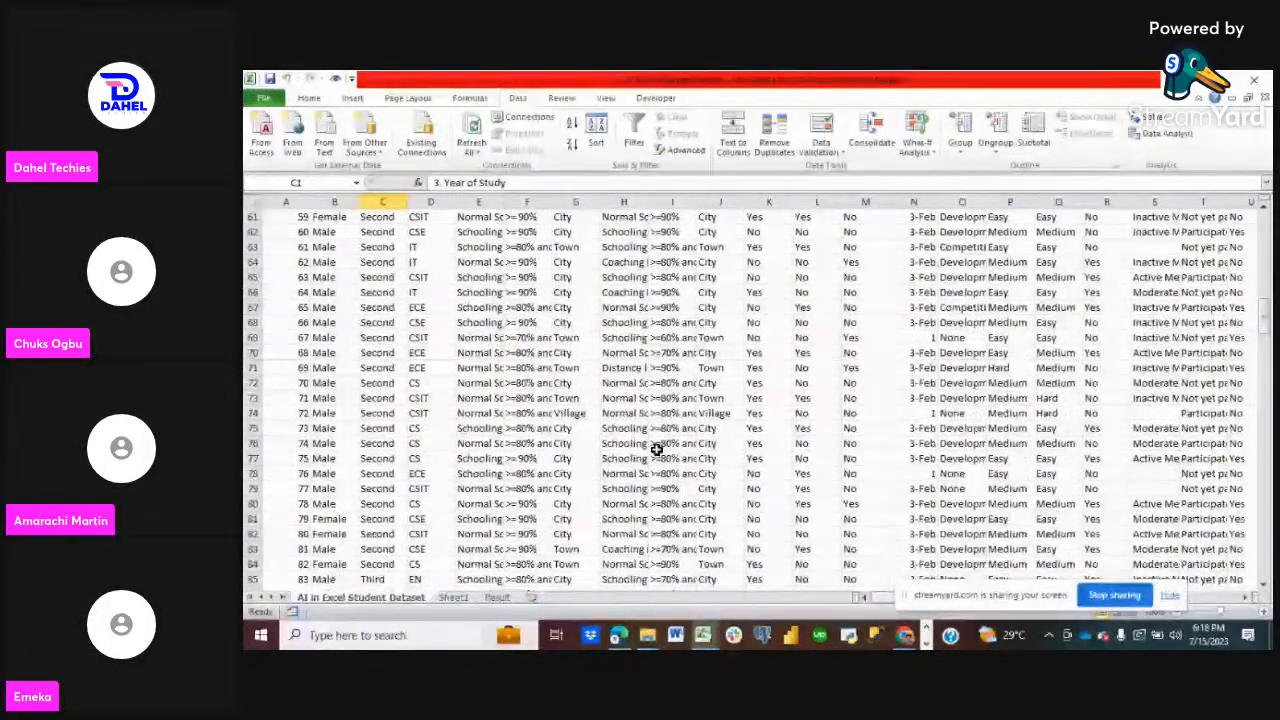
scroll(656, 450, up, 20)
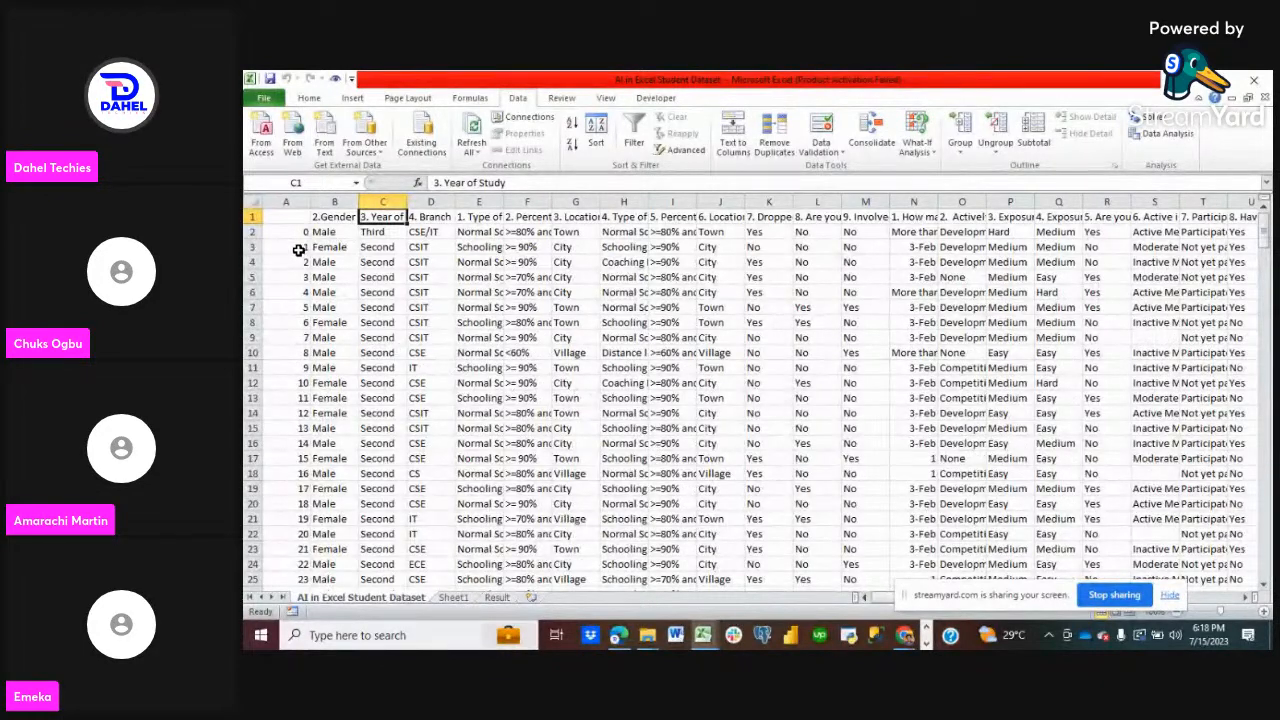
drag(300, 238, 325, 238)
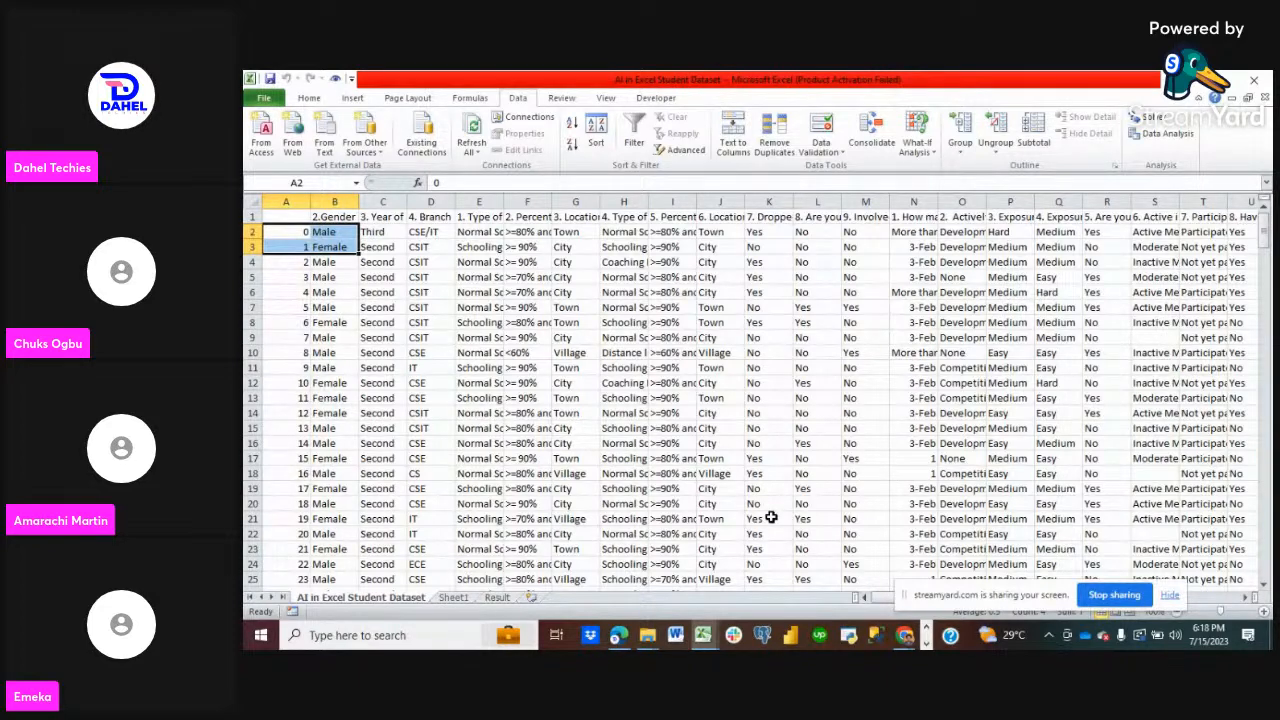
click(546, 336)
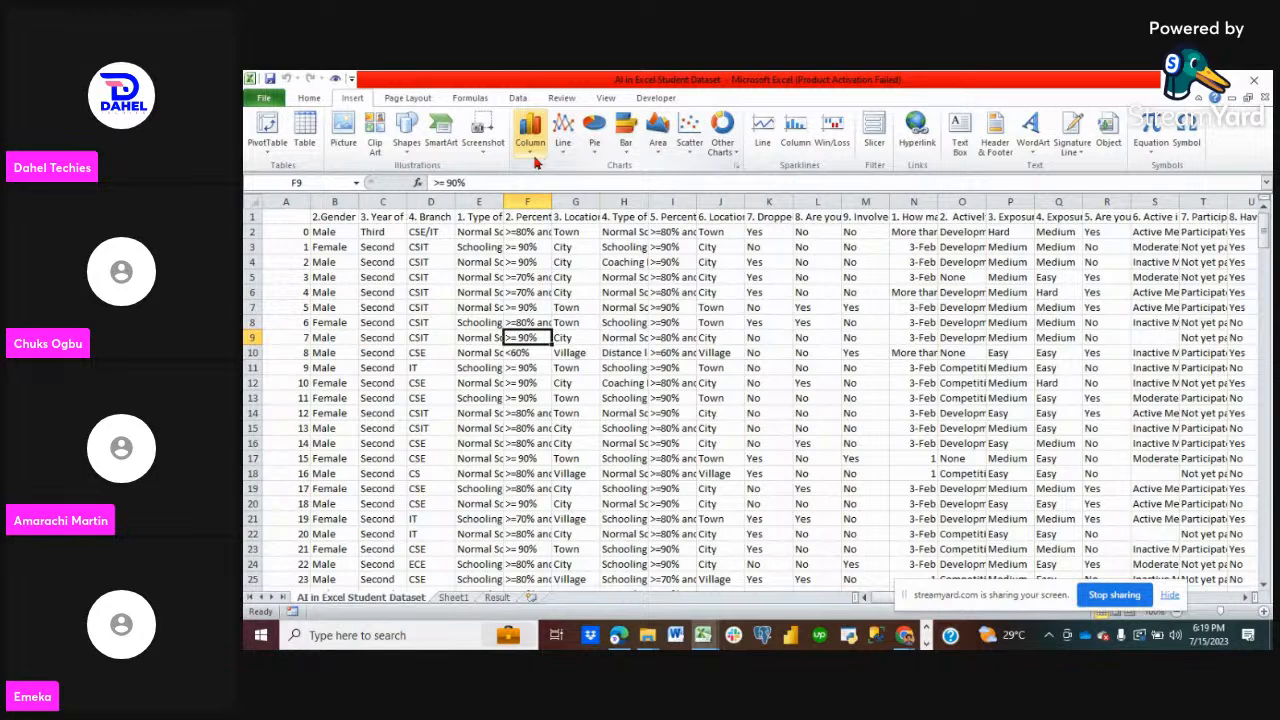
Insert a doughnut chart from the full list of chart types into the student dataset sheet and delete it.
click(532, 150)
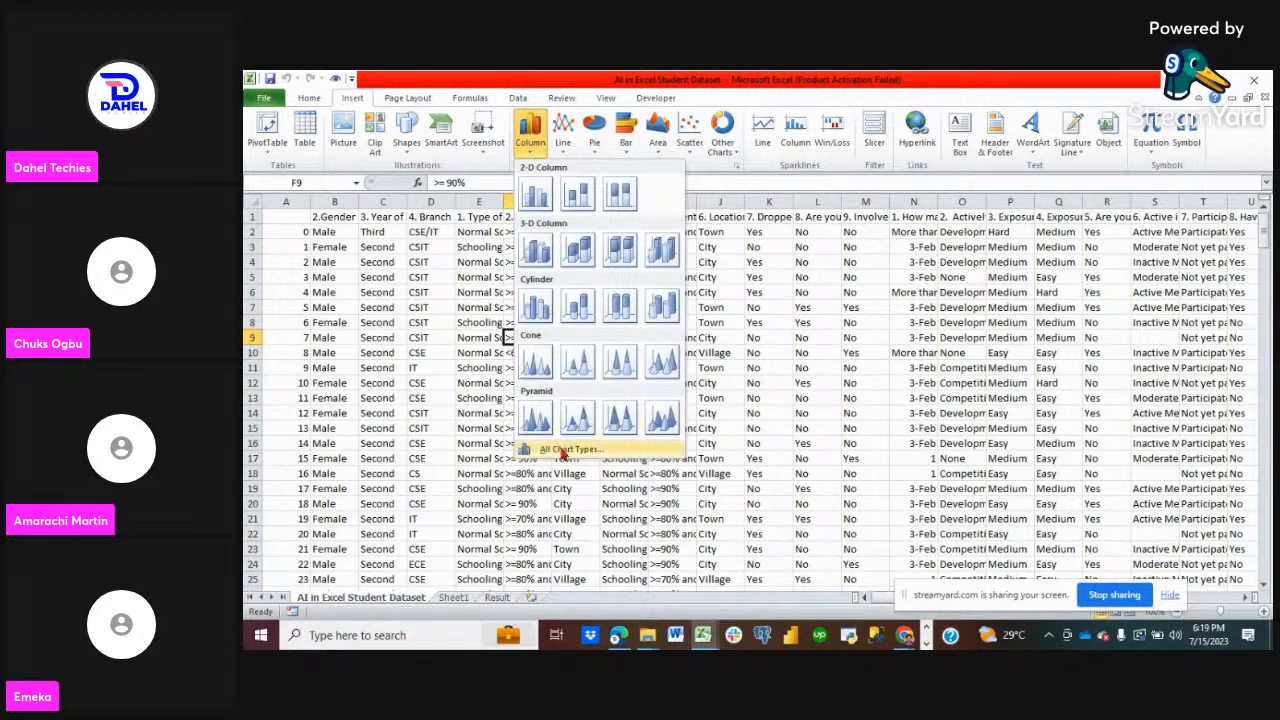
click(563, 452)
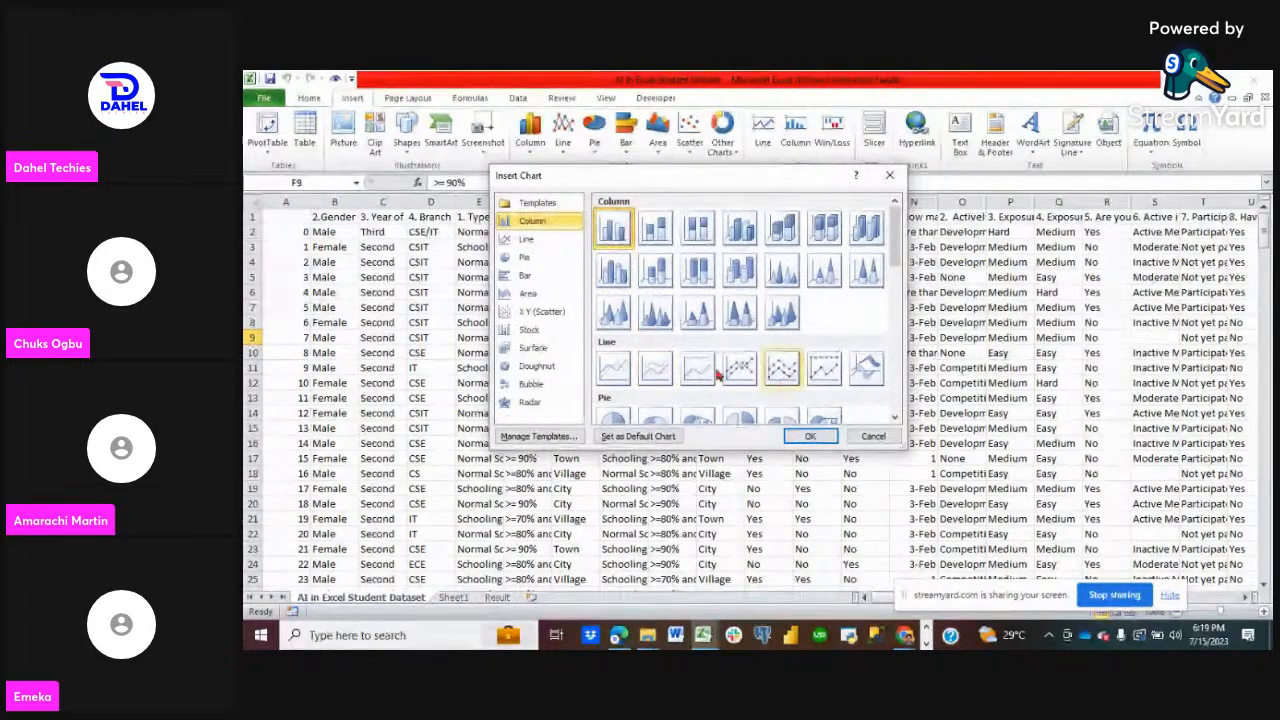
click(537, 369)
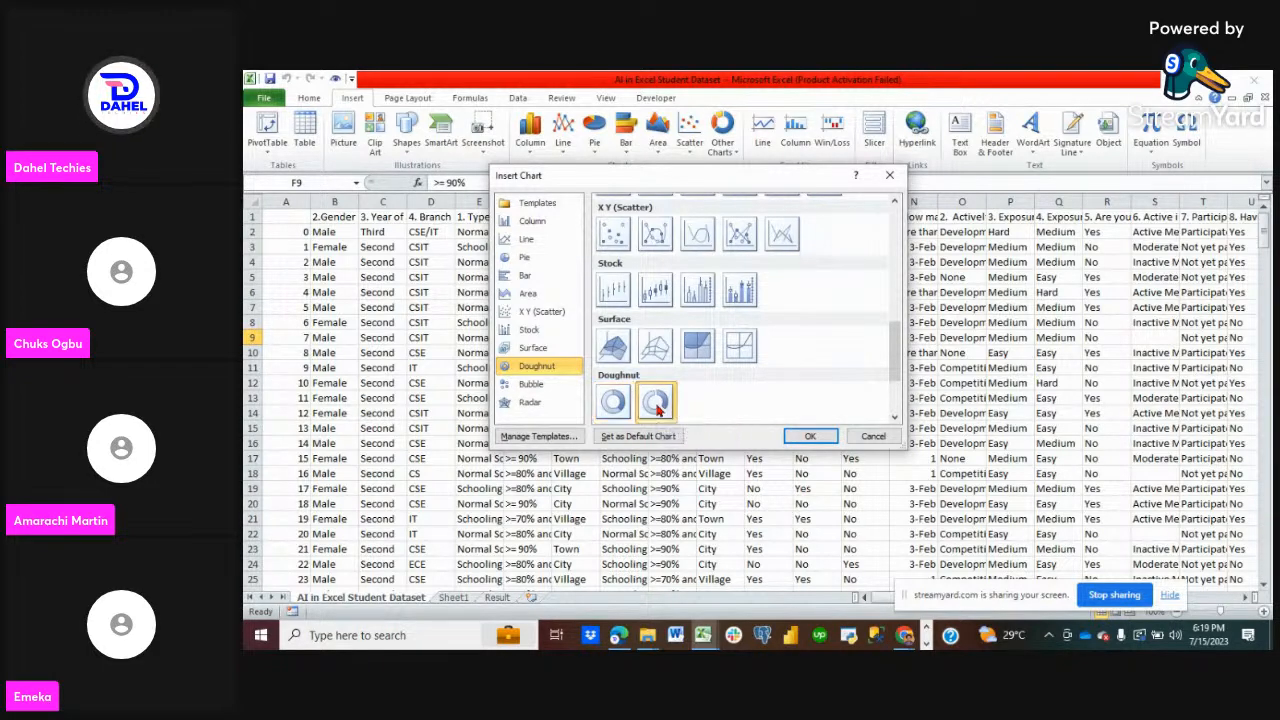
click(797, 440)
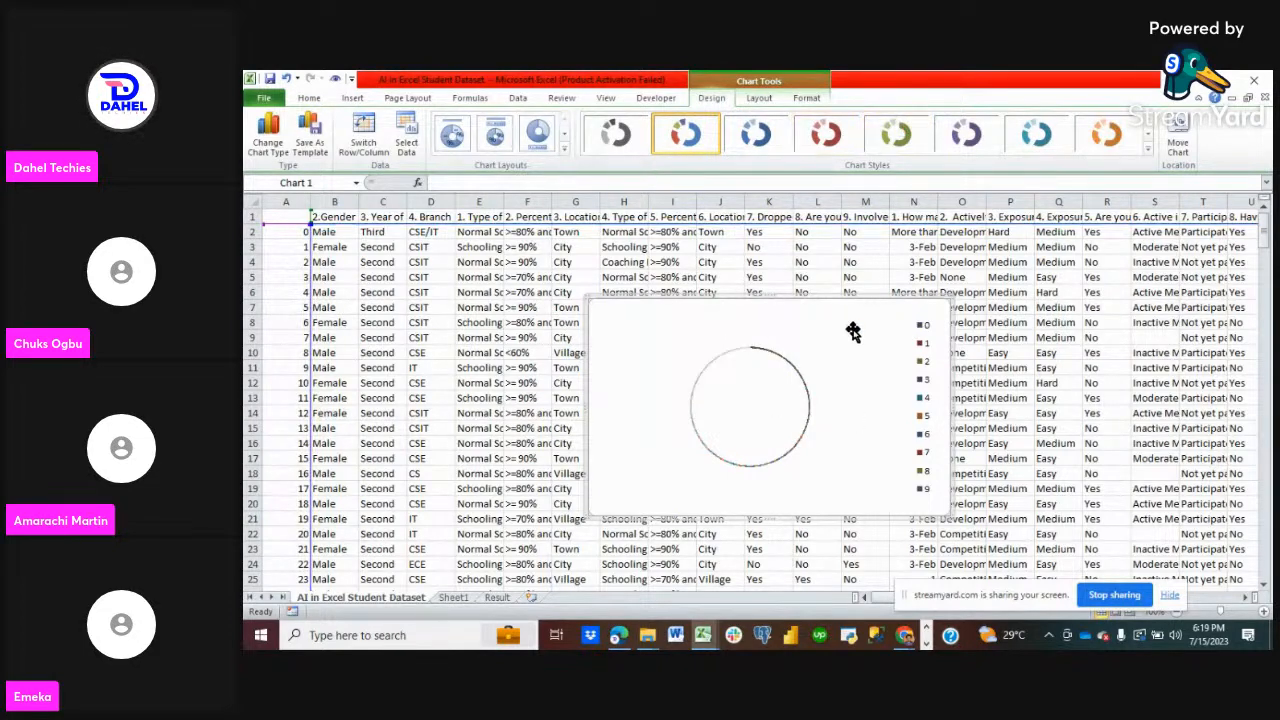
key(Delete)
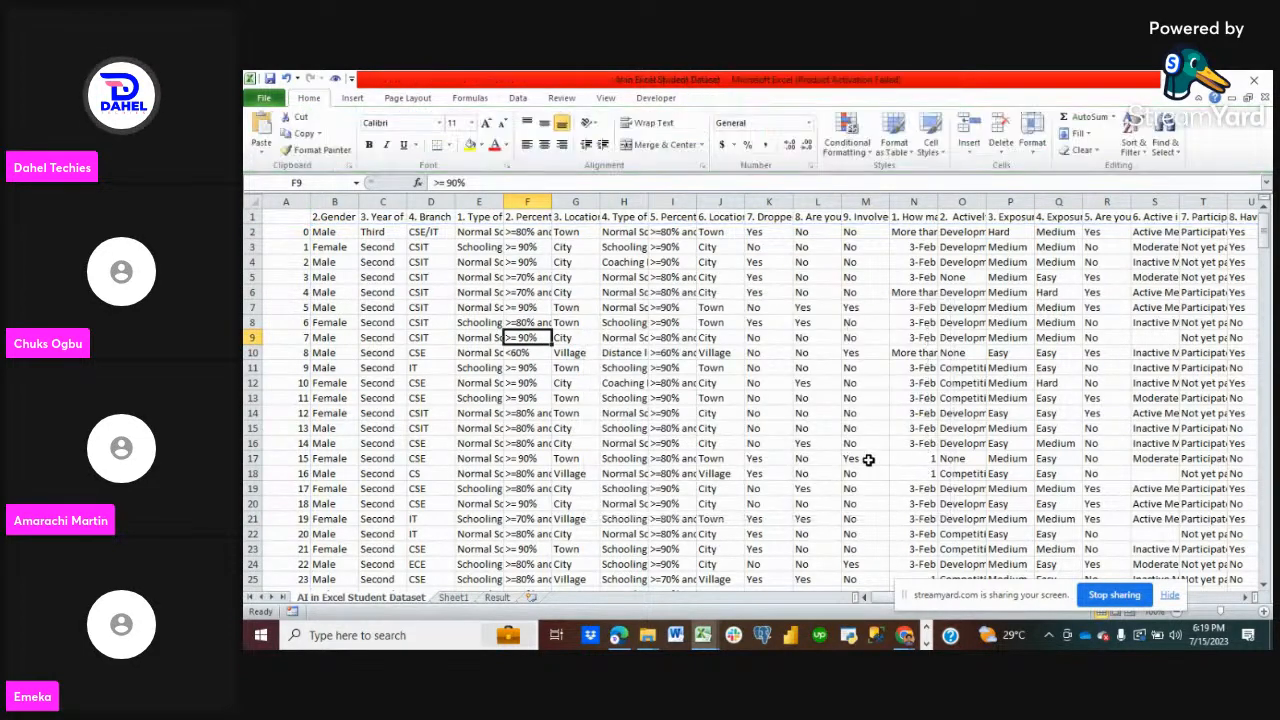
Switch to the Chrome window with the AI IN EXCEL CLASS workbook and search Google for "DOUGHUT CHART" in a new tab.
mouse_move(903, 635)
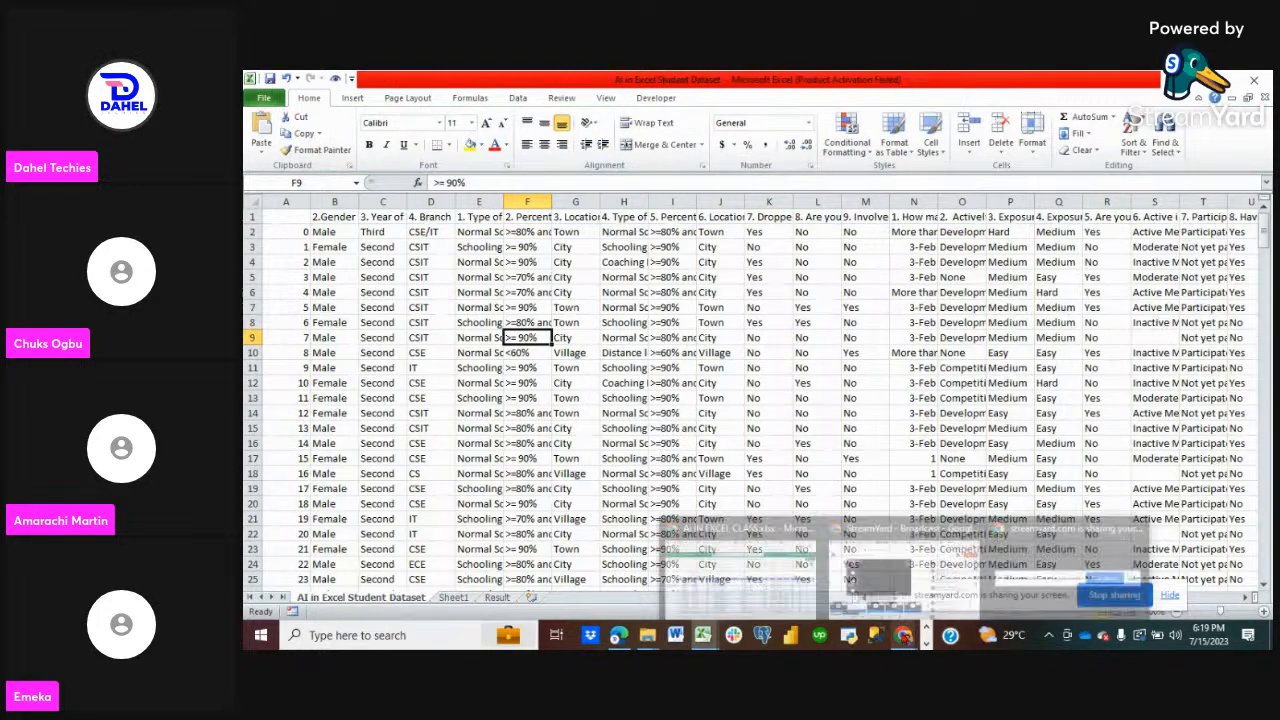
click(876, 573)
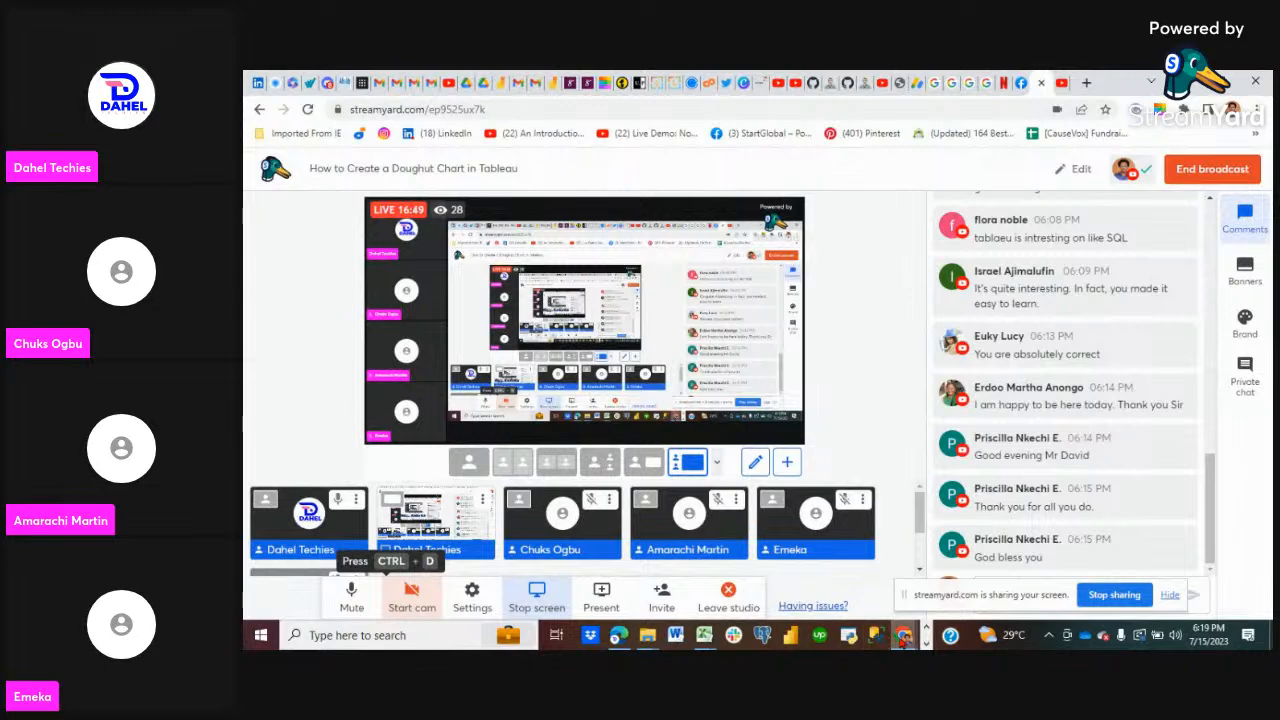
mouse_move(903, 635)
click(736, 573)
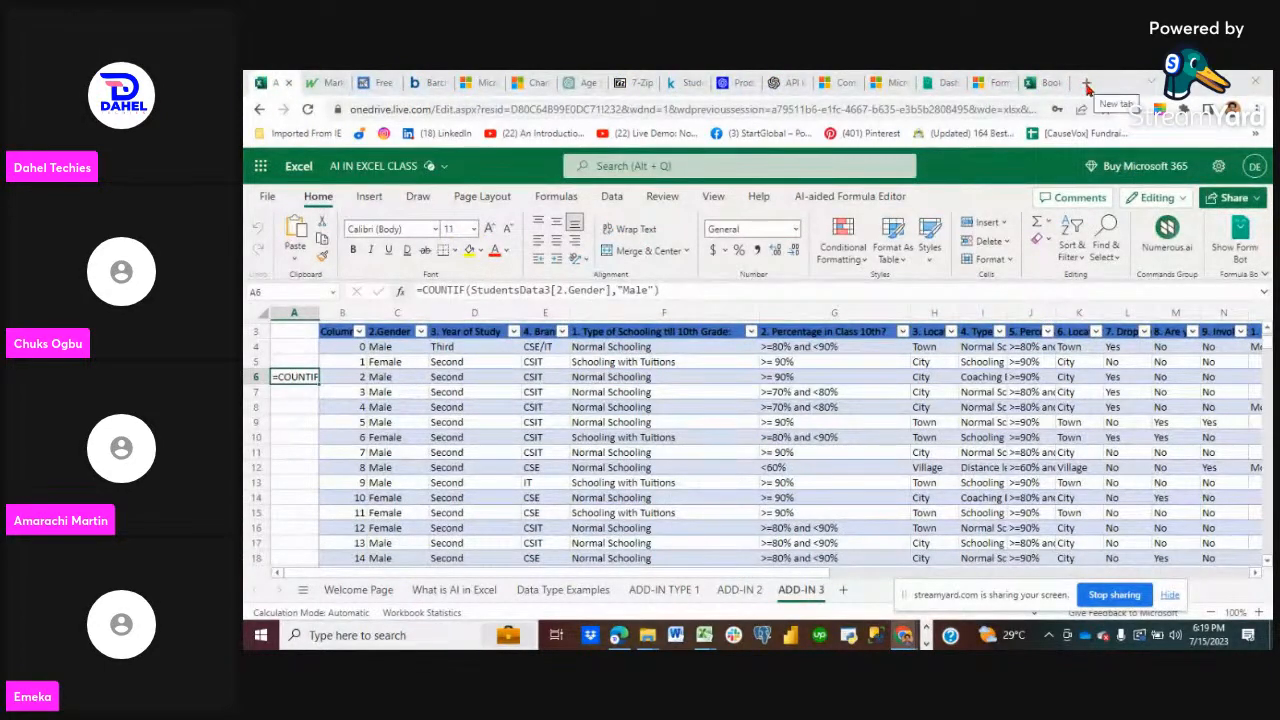
click(560, 88)
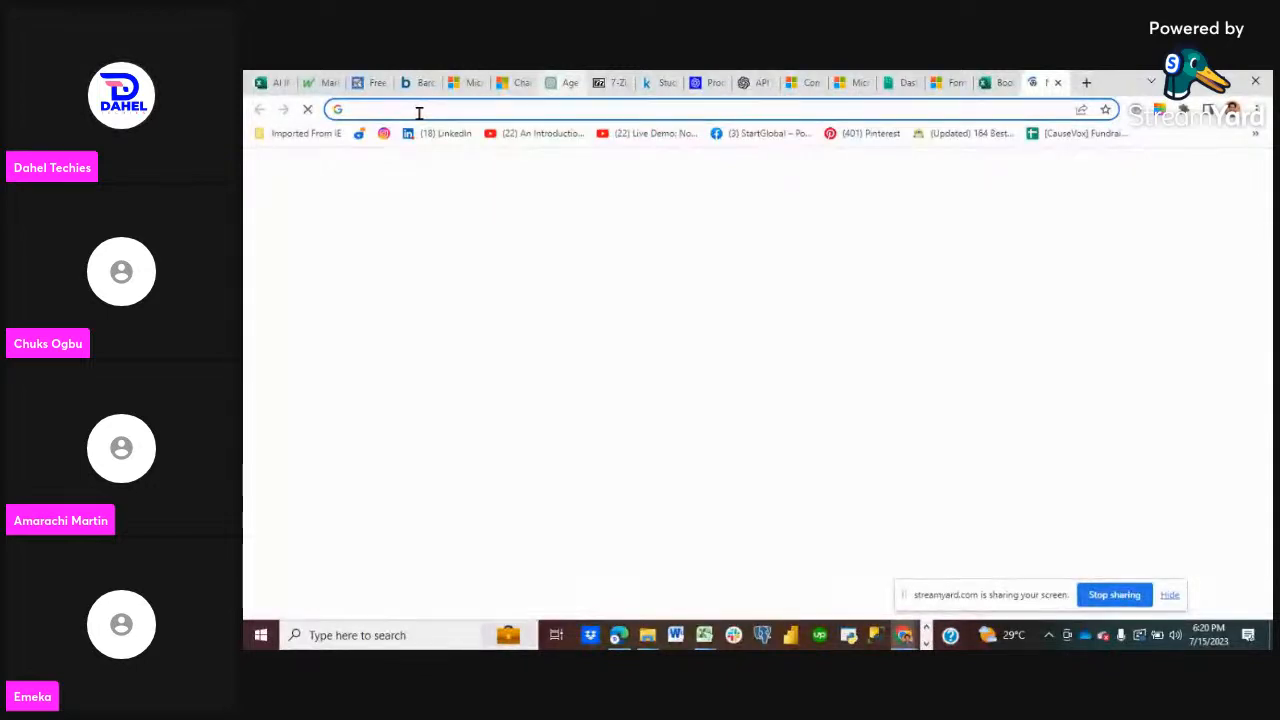
text(DOUGHUT CHART)
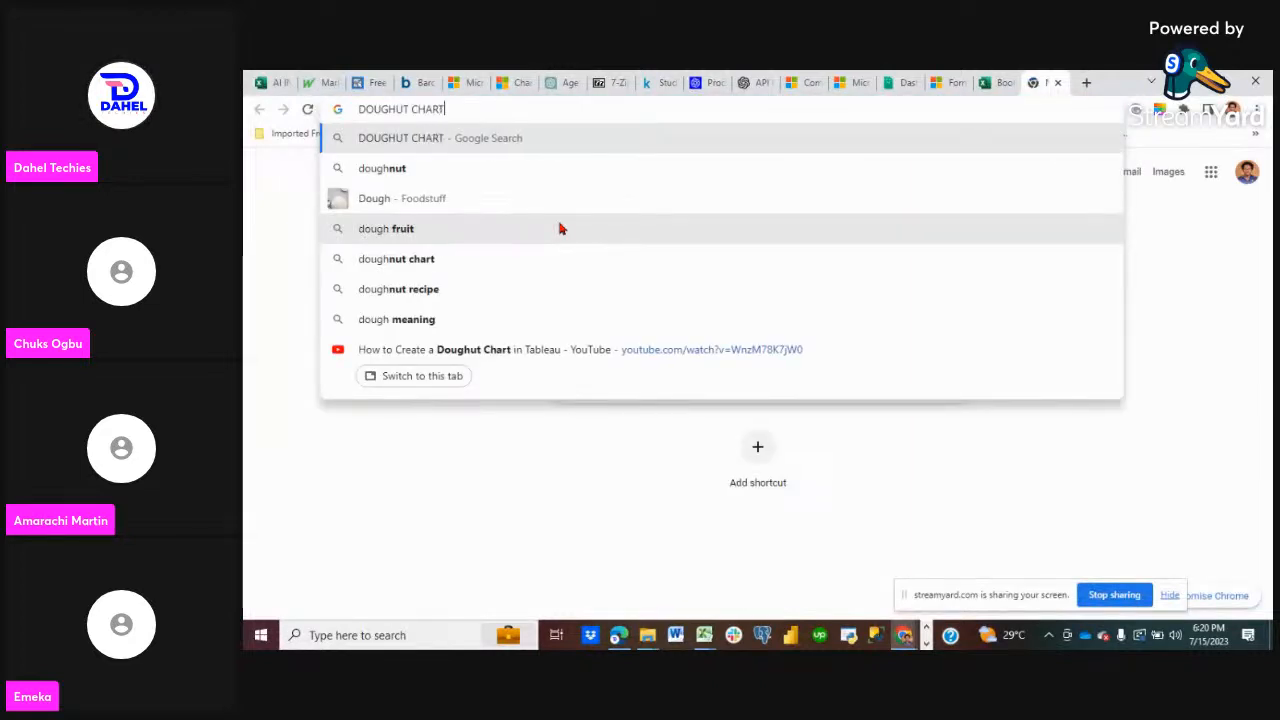
key(Return)
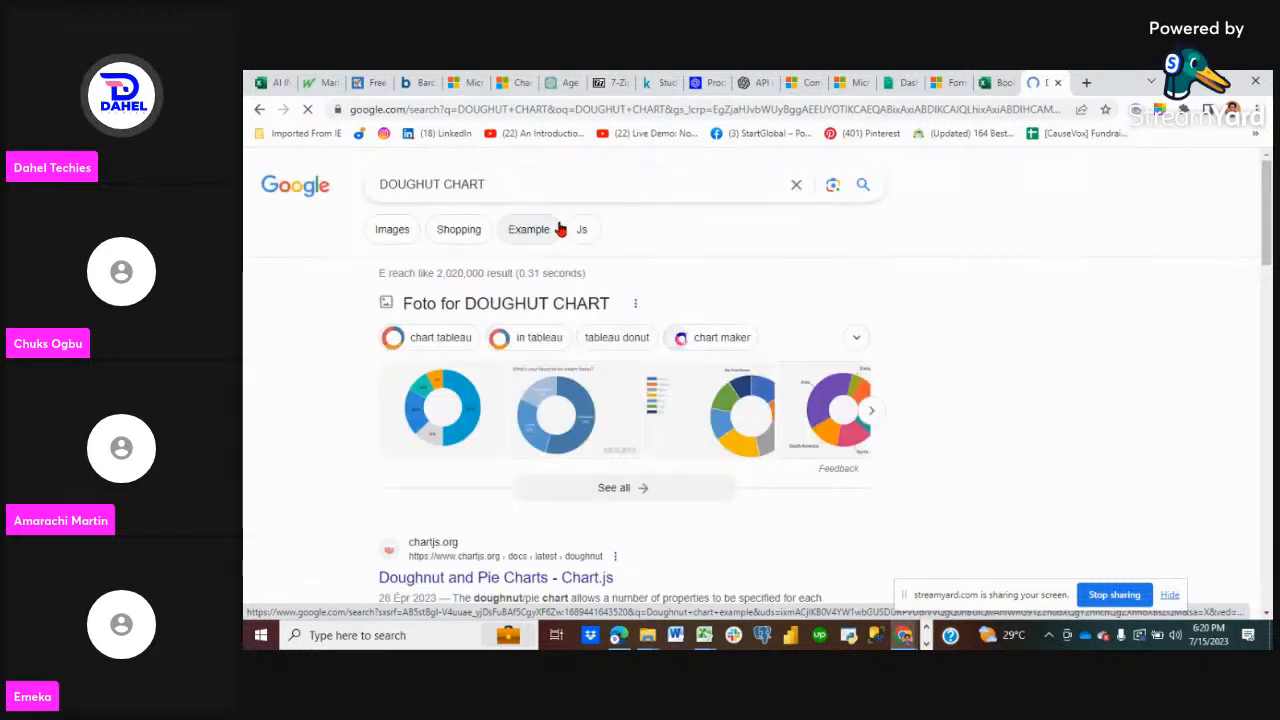
Browse the image results for doughnut charts and enlarge the TIBCO Software "What is a Donut Chart?" example.
click(395, 243)
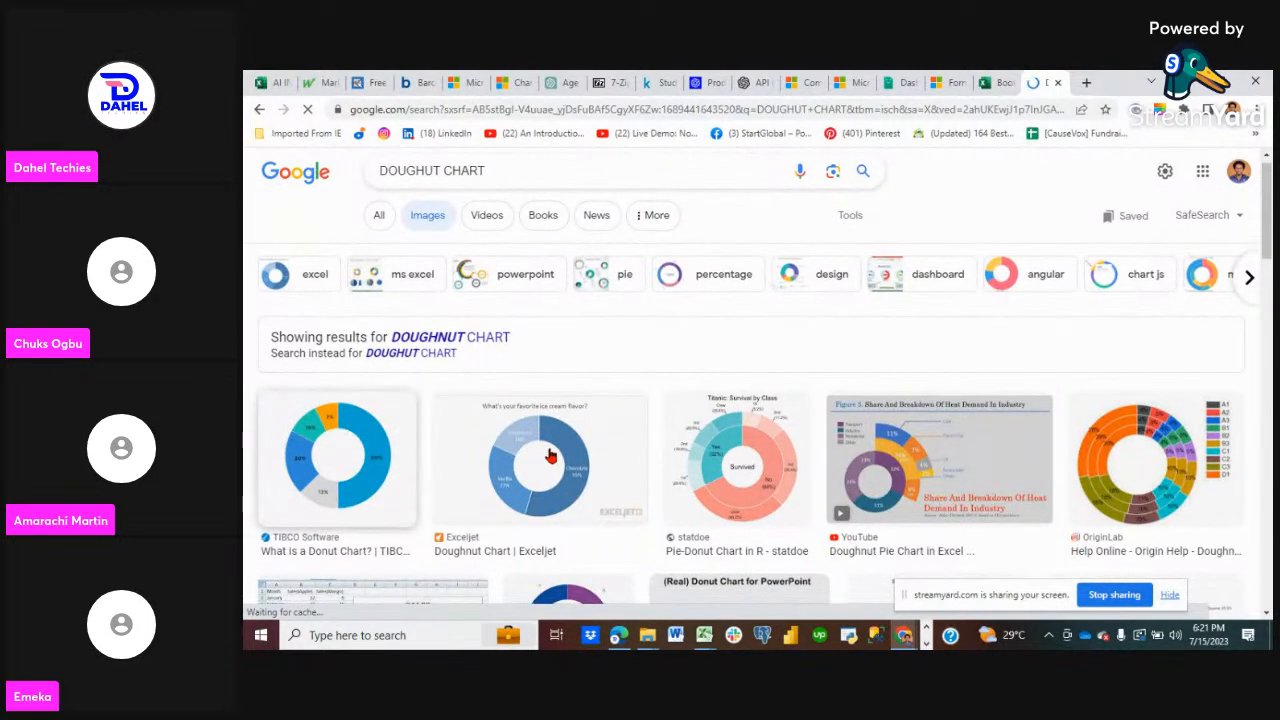
scroll(548, 455, down, 1)
scroll(548, 455, down, 1)
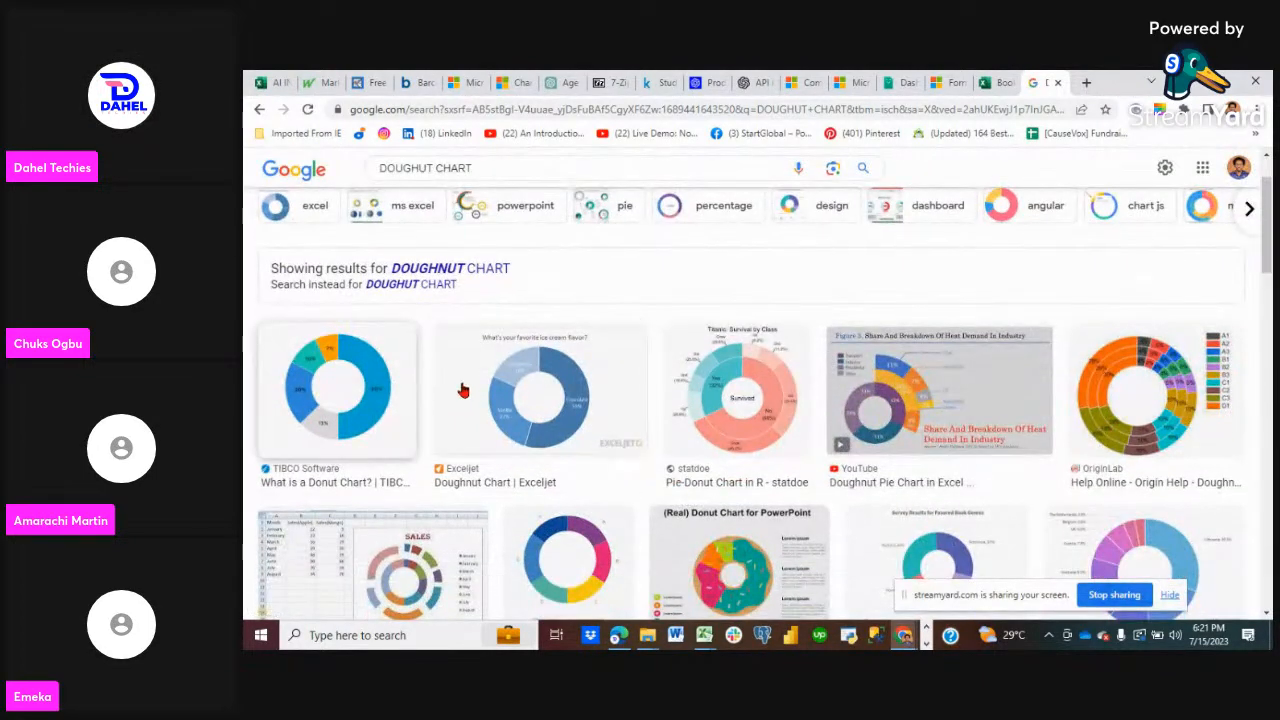
click(344, 377)
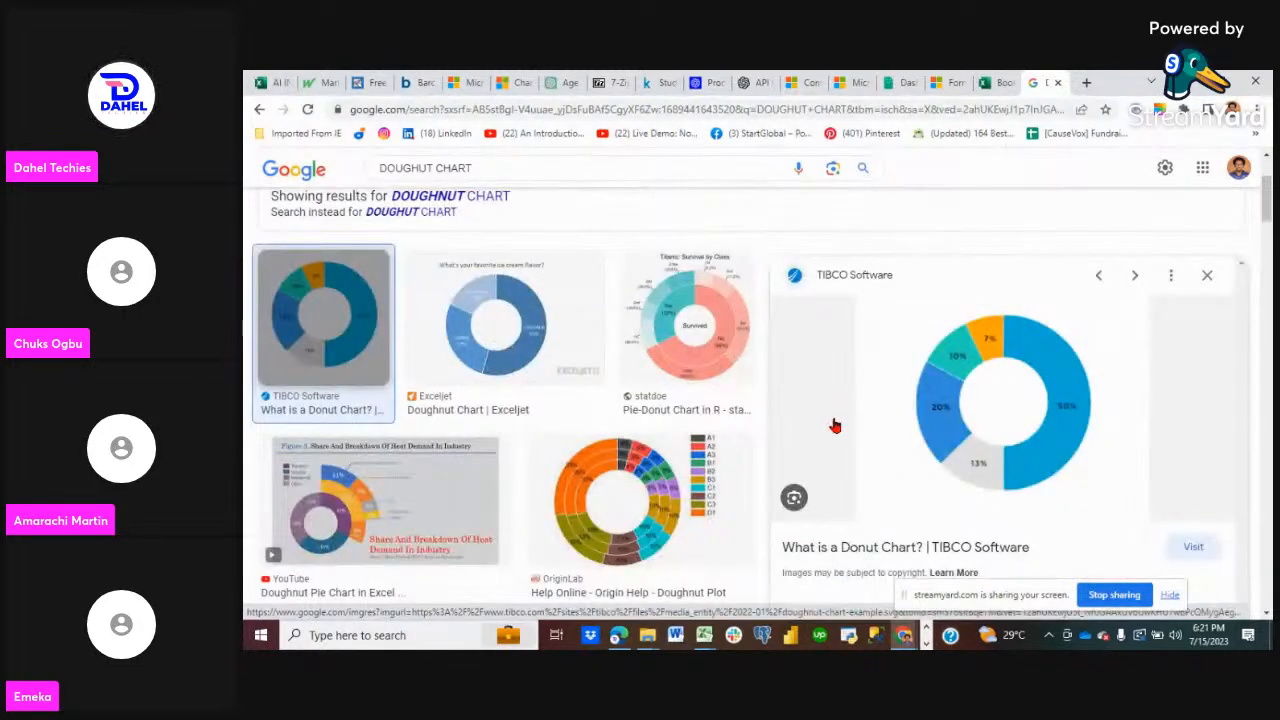
scroll(962, 420, down, 1)
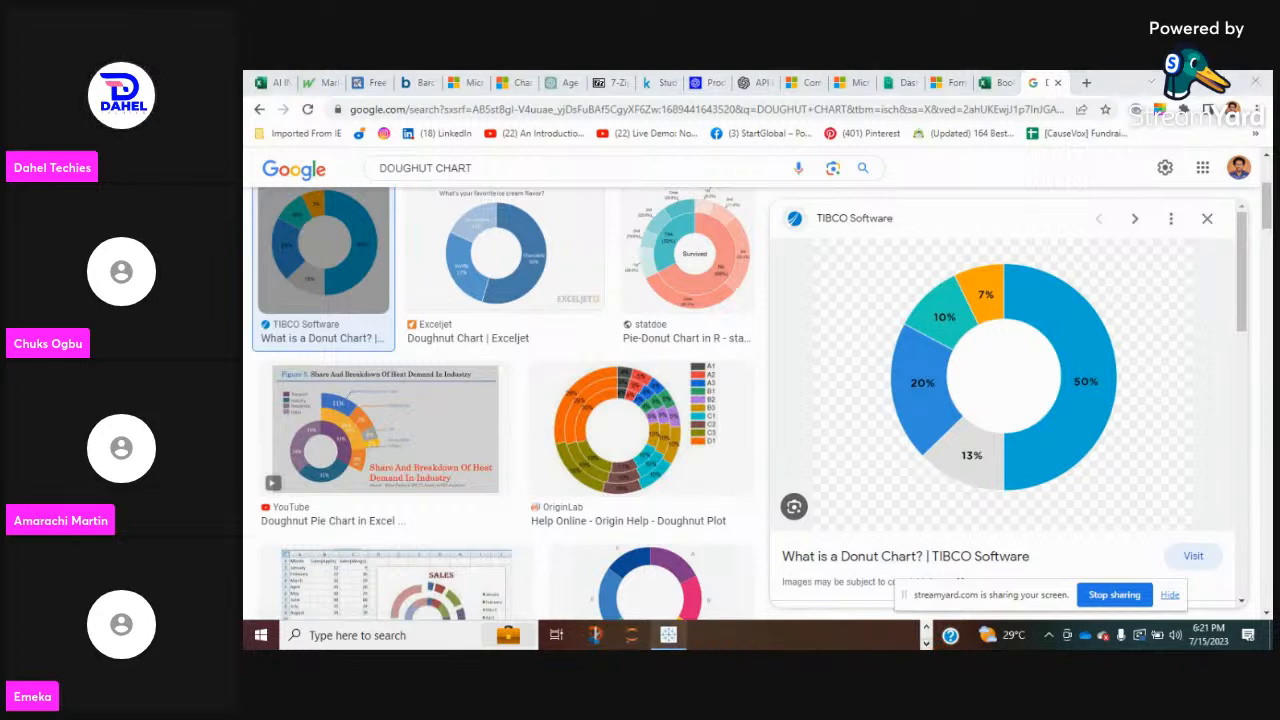
Switch to the StreamYard broadcast window in Chrome and add the waiting guest to the stream.
click(668, 635)
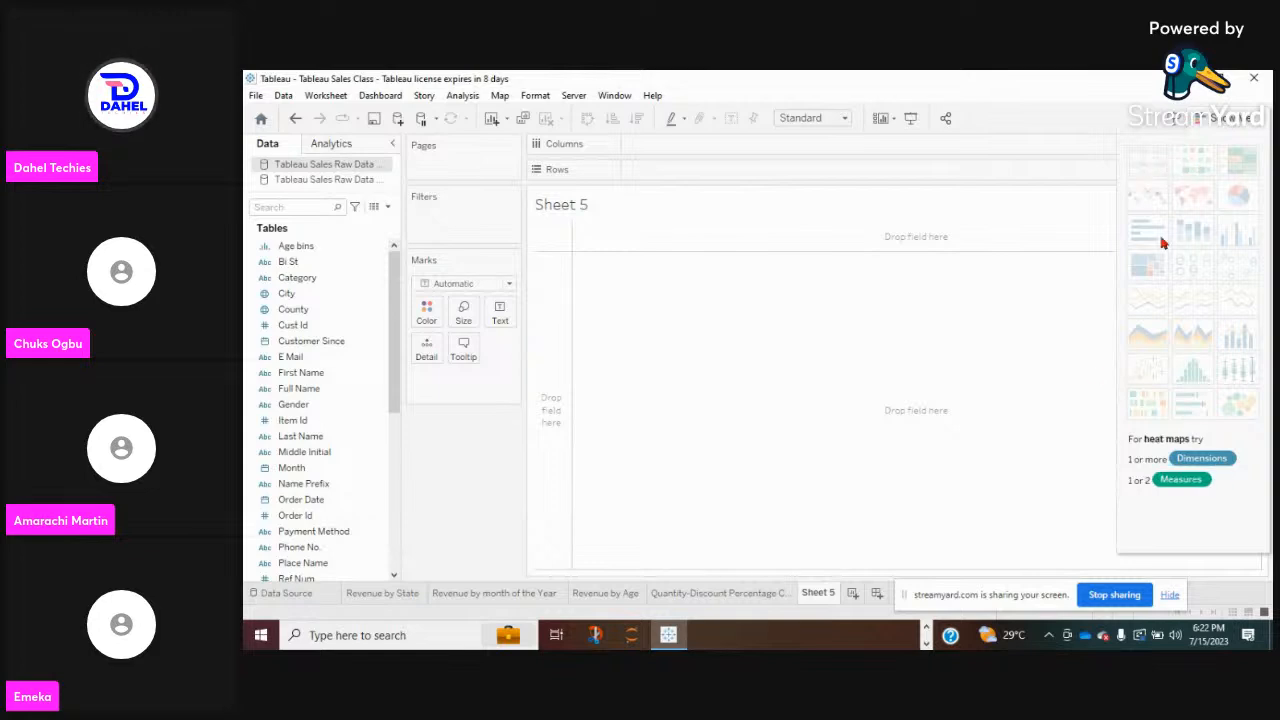
click(927, 629)
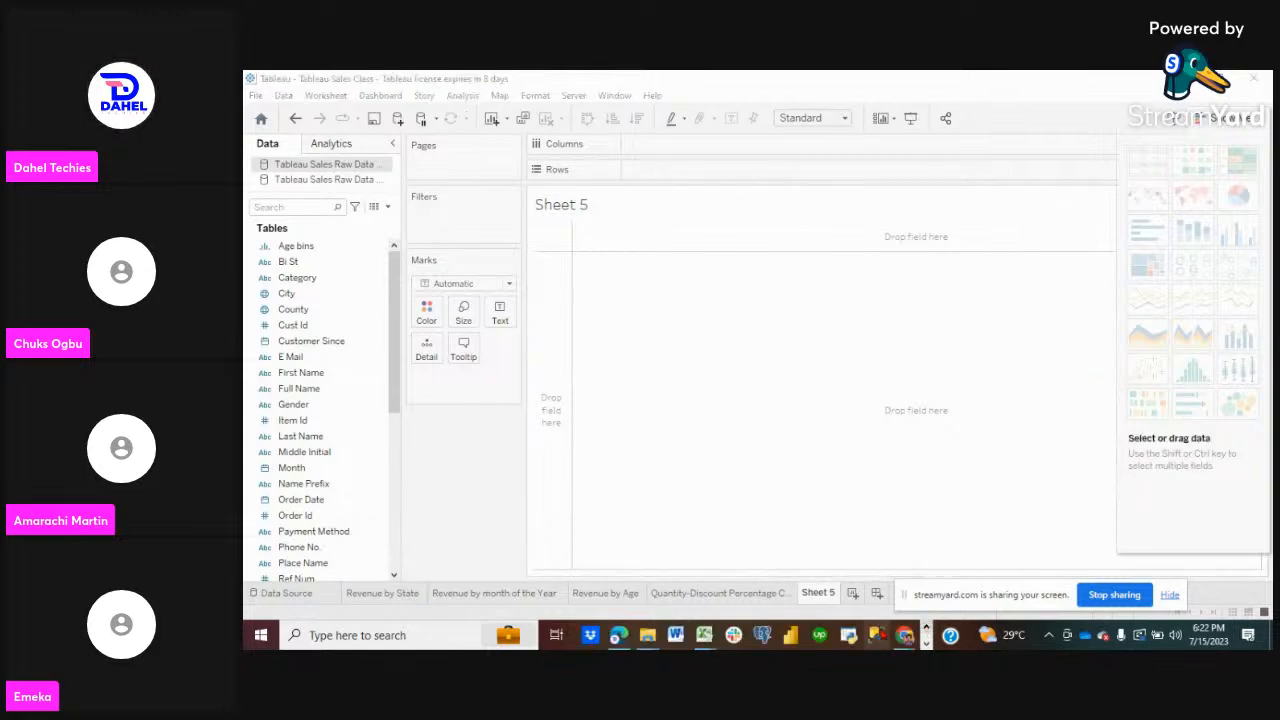
mouse_move(903, 636)
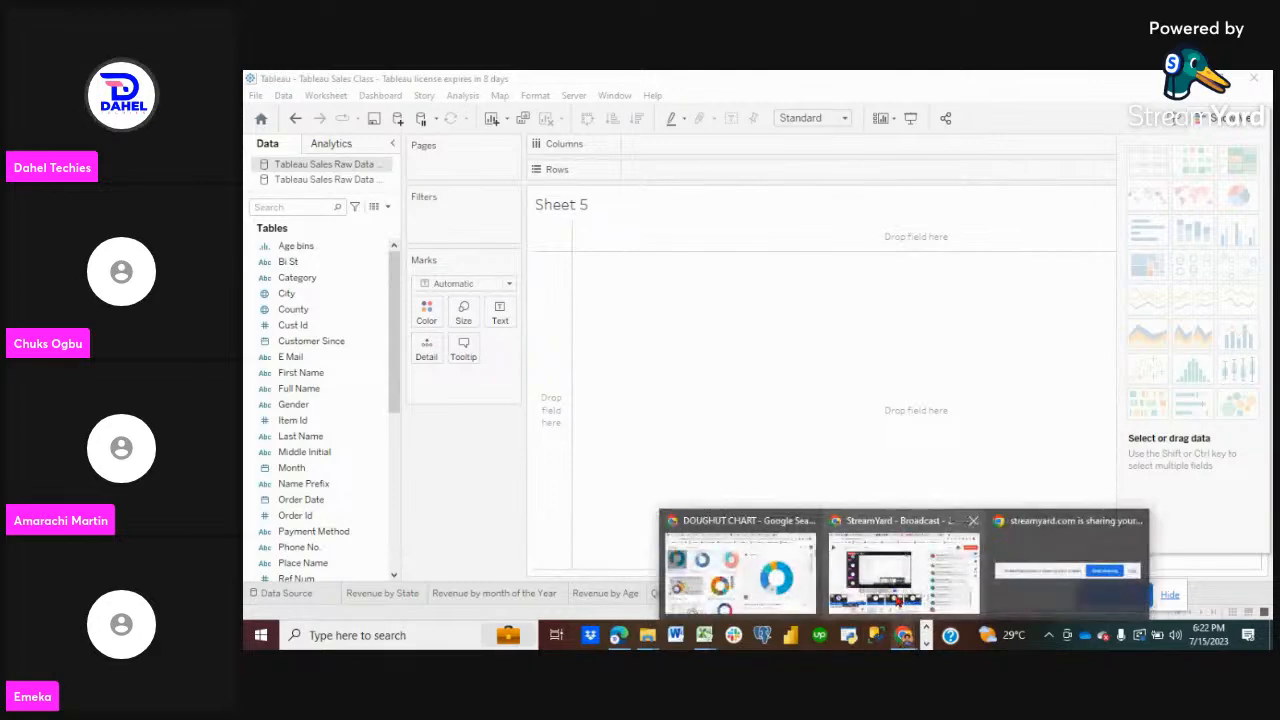
click(903, 570)
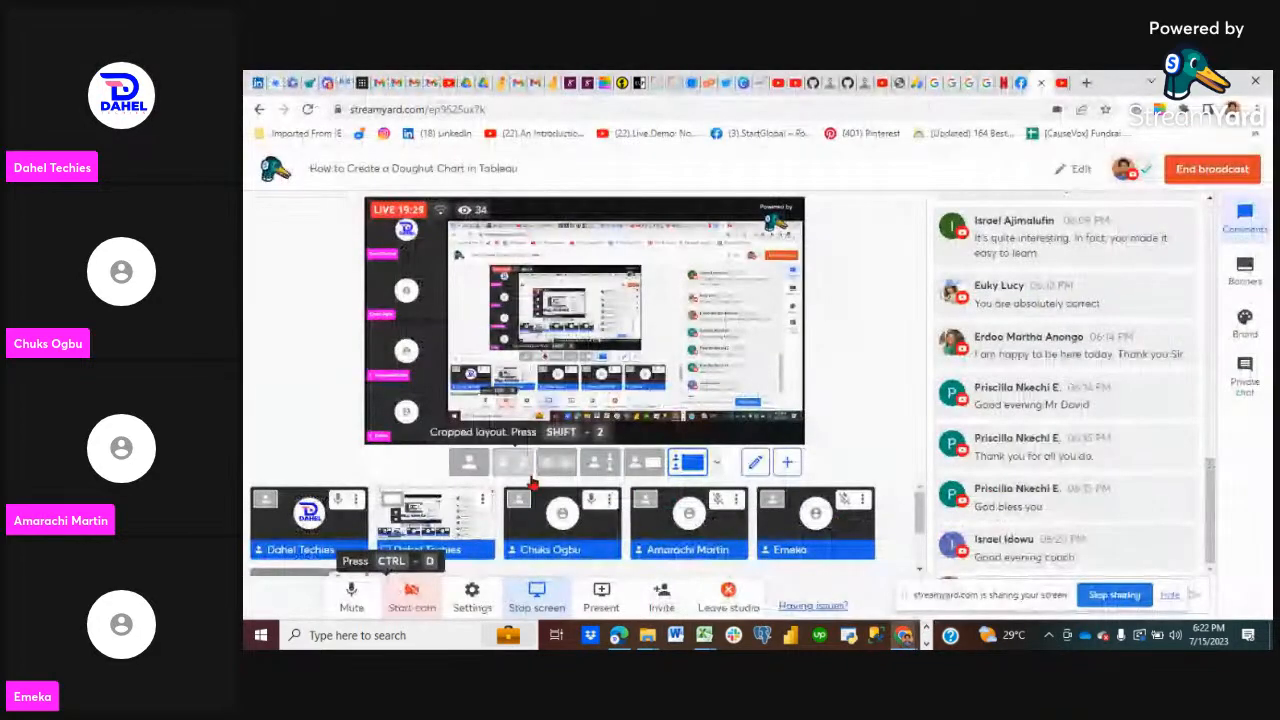
scroll(530, 510, down, 2)
click(319, 535)
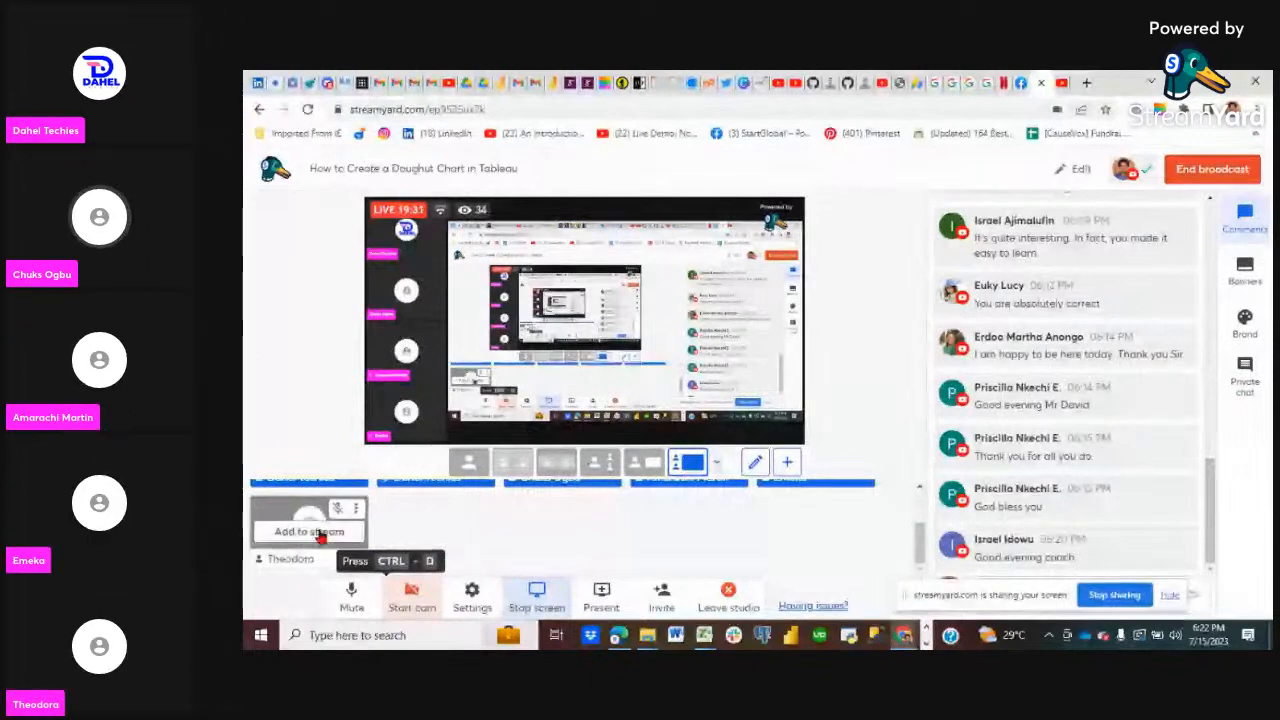
scroll(481, 535, up, 1)
scroll(480, 533, up, 2)
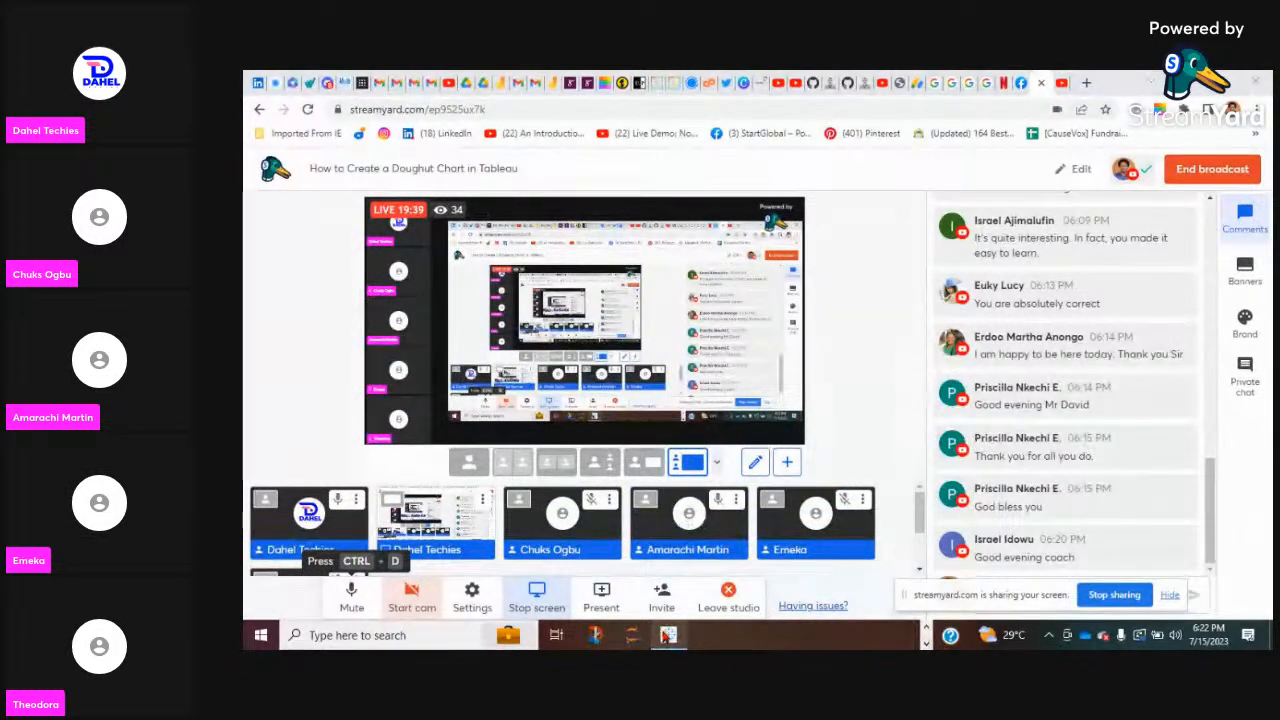
Switch to Tableau, place the Region field on Columns in Sheet 5 and look through the available measures.
click(668, 635)
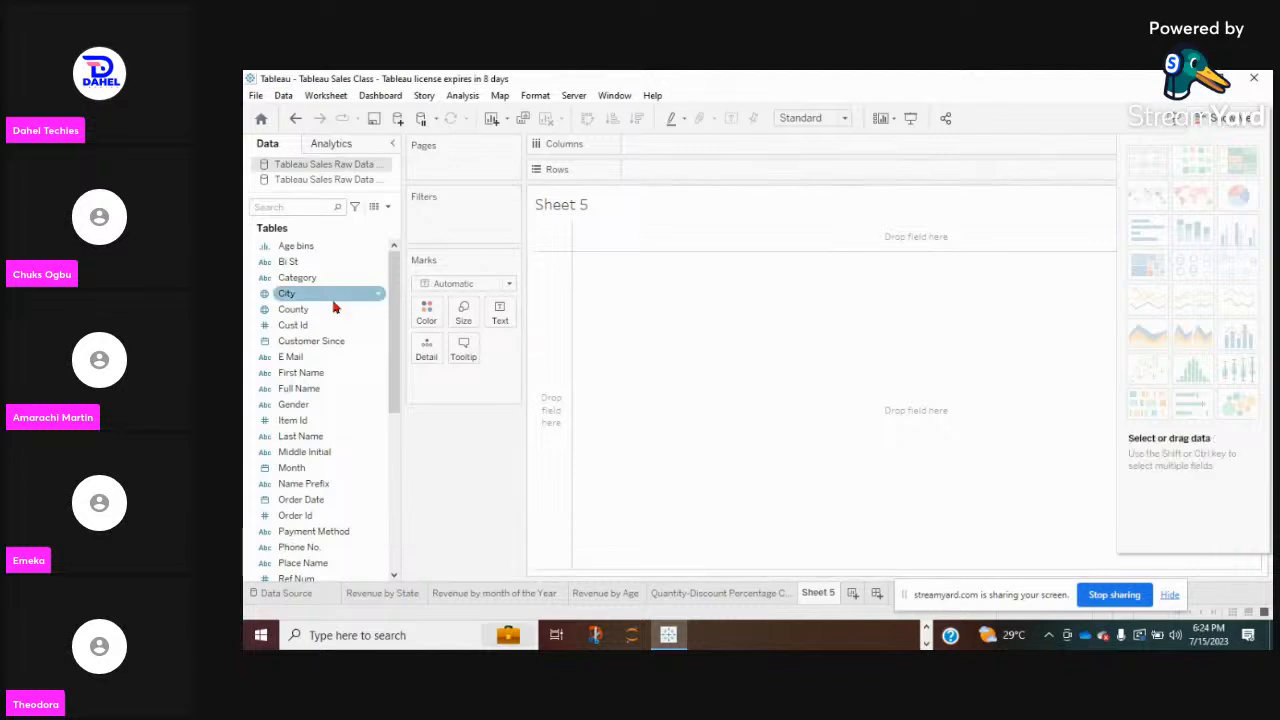
scroll(318, 384, down, 4)
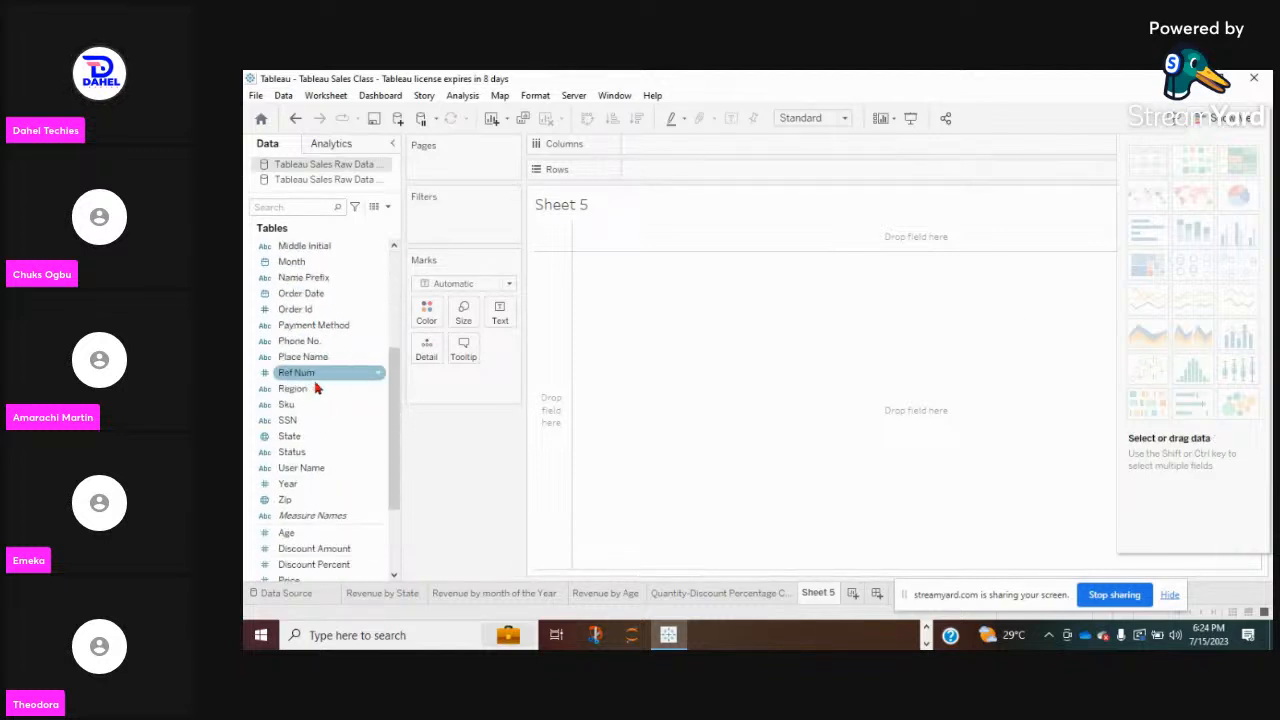
scroll(316, 388, down, 3)
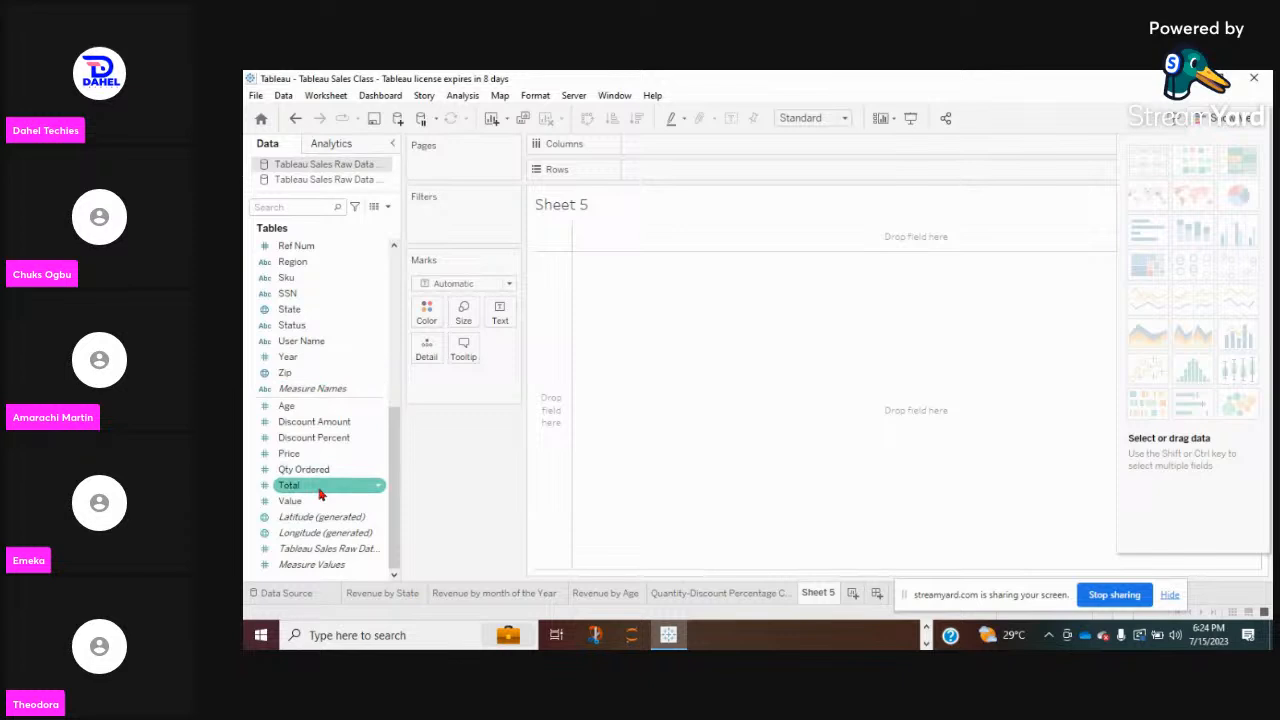
scroll(322, 480, up, 2)
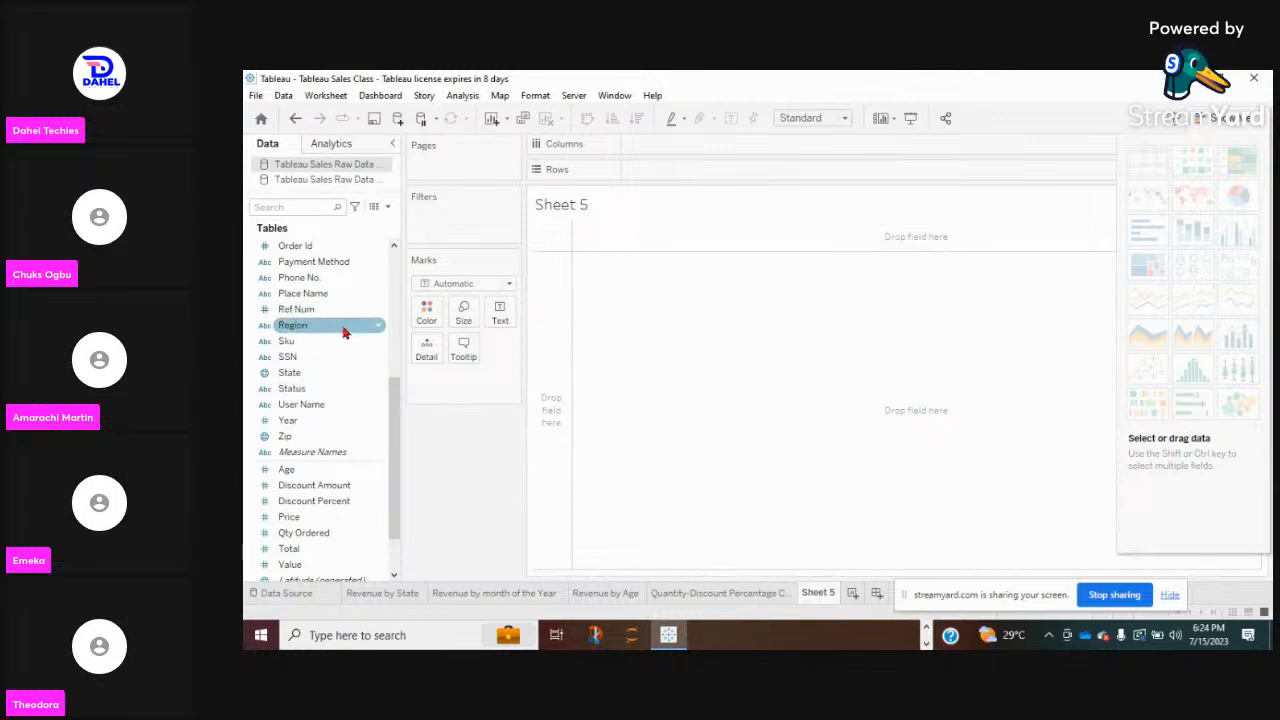
scroll(328, 434, down, 2)
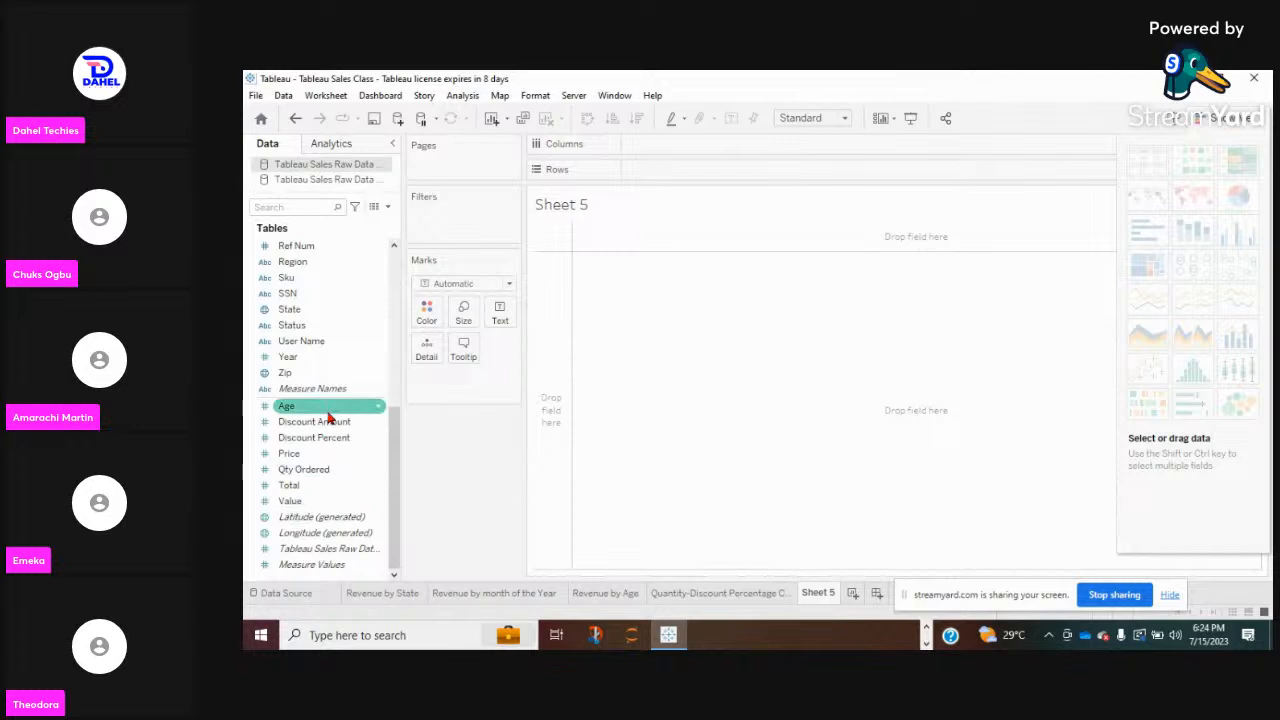
scroll(328, 416, up, 5)
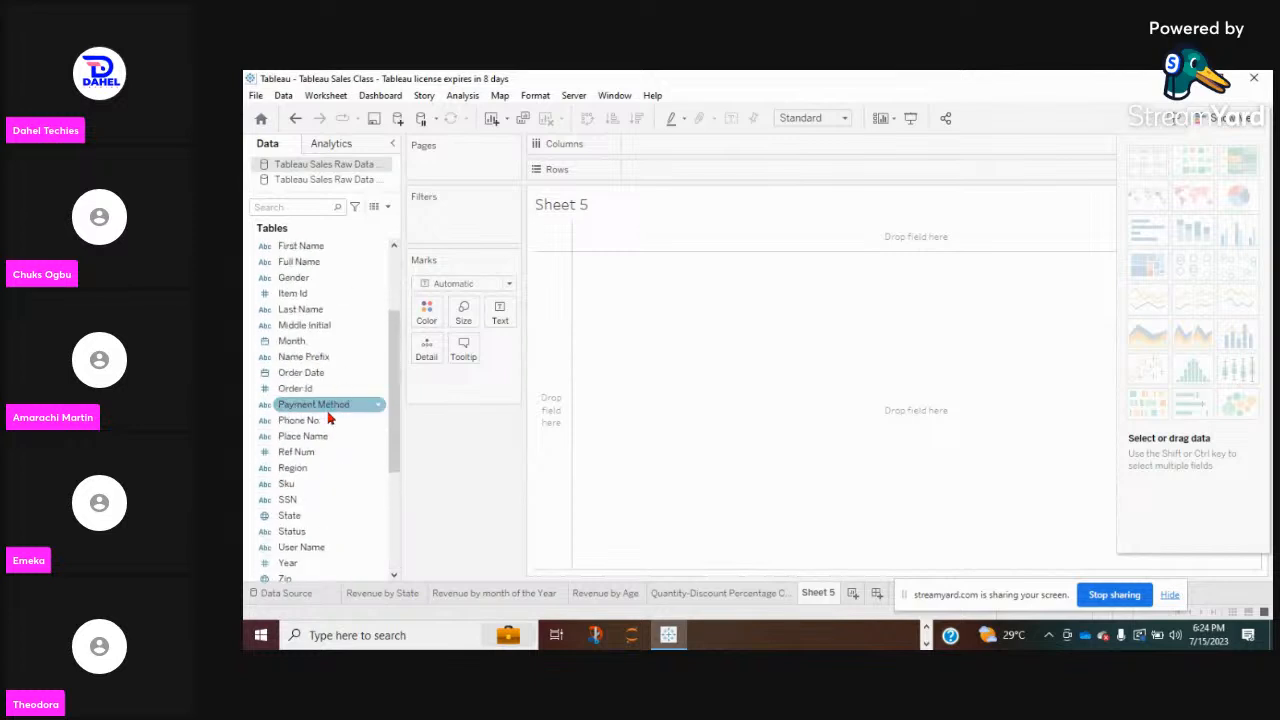
click(325, 474)
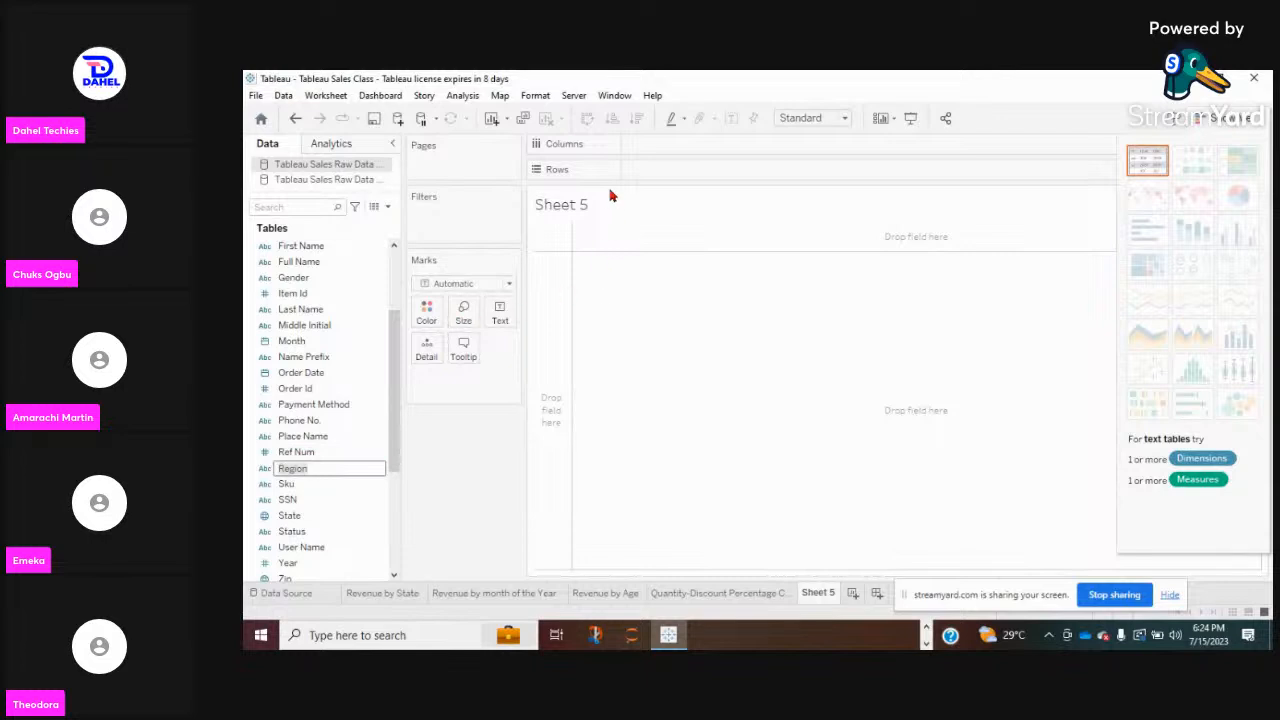
key(Return)
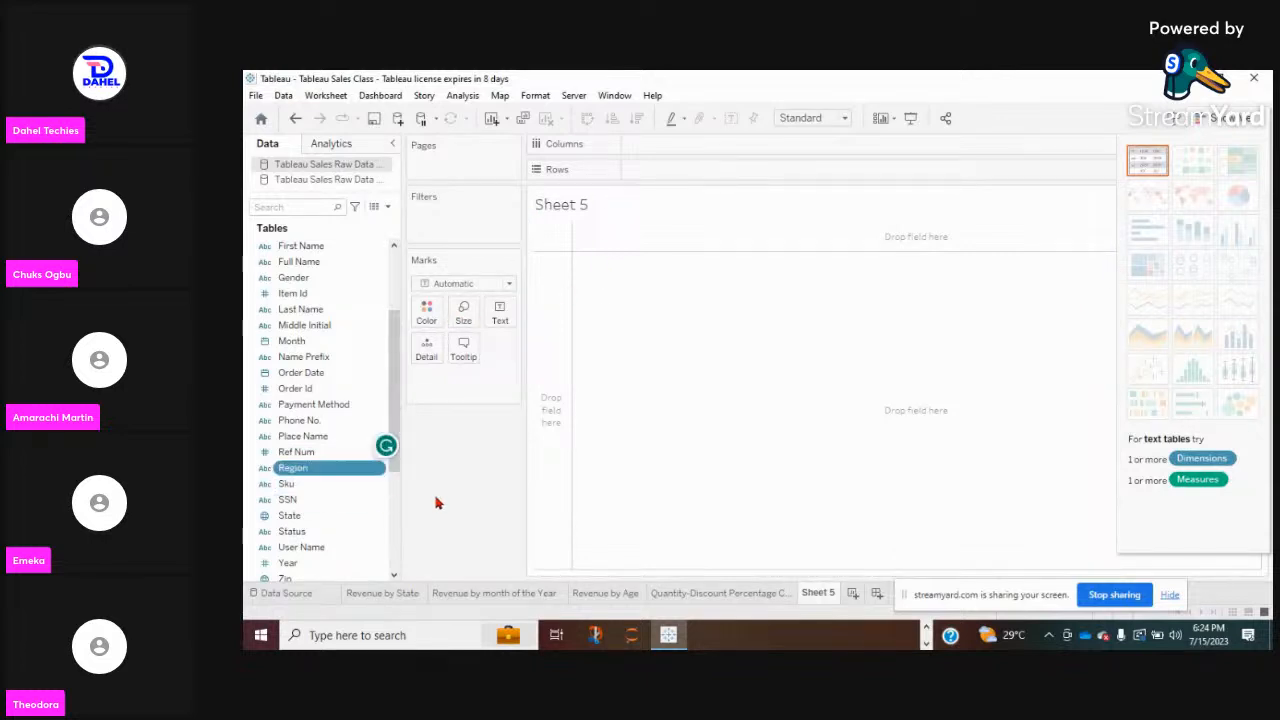
drag(354, 474, 697, 150)
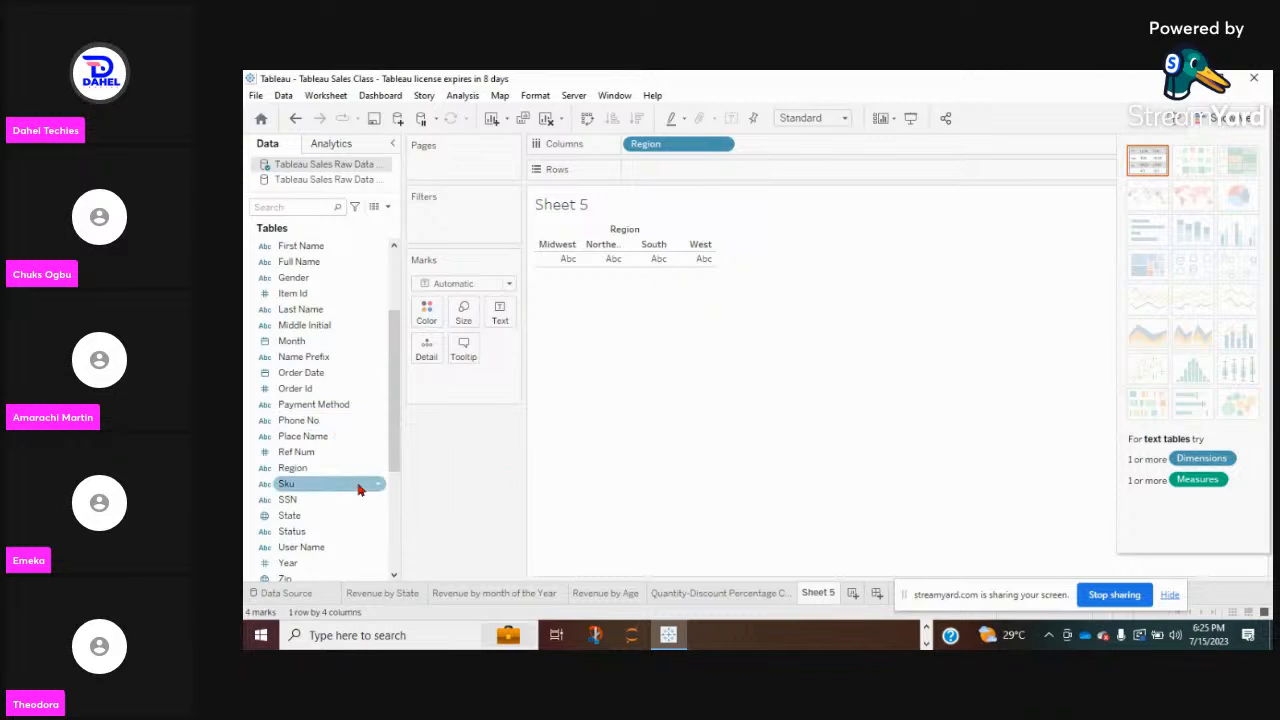
scroll(362, 515, down, 4)
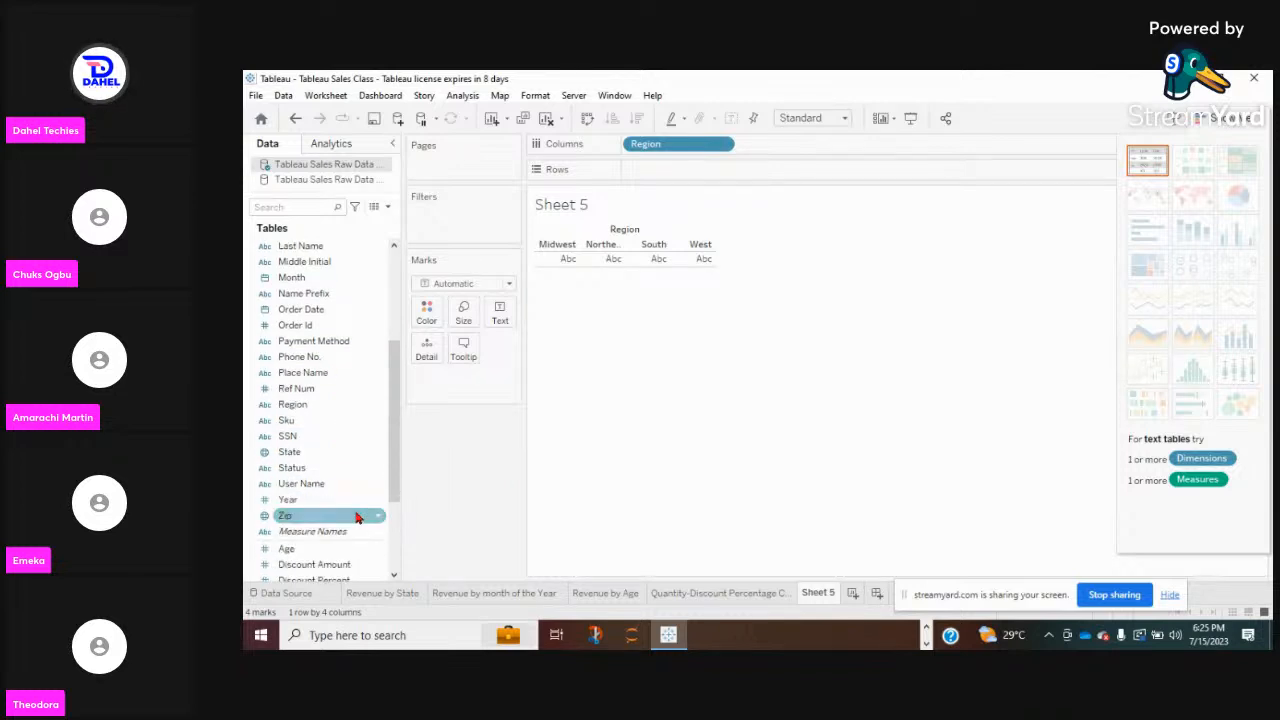
scroll(357, 517, down, 3)
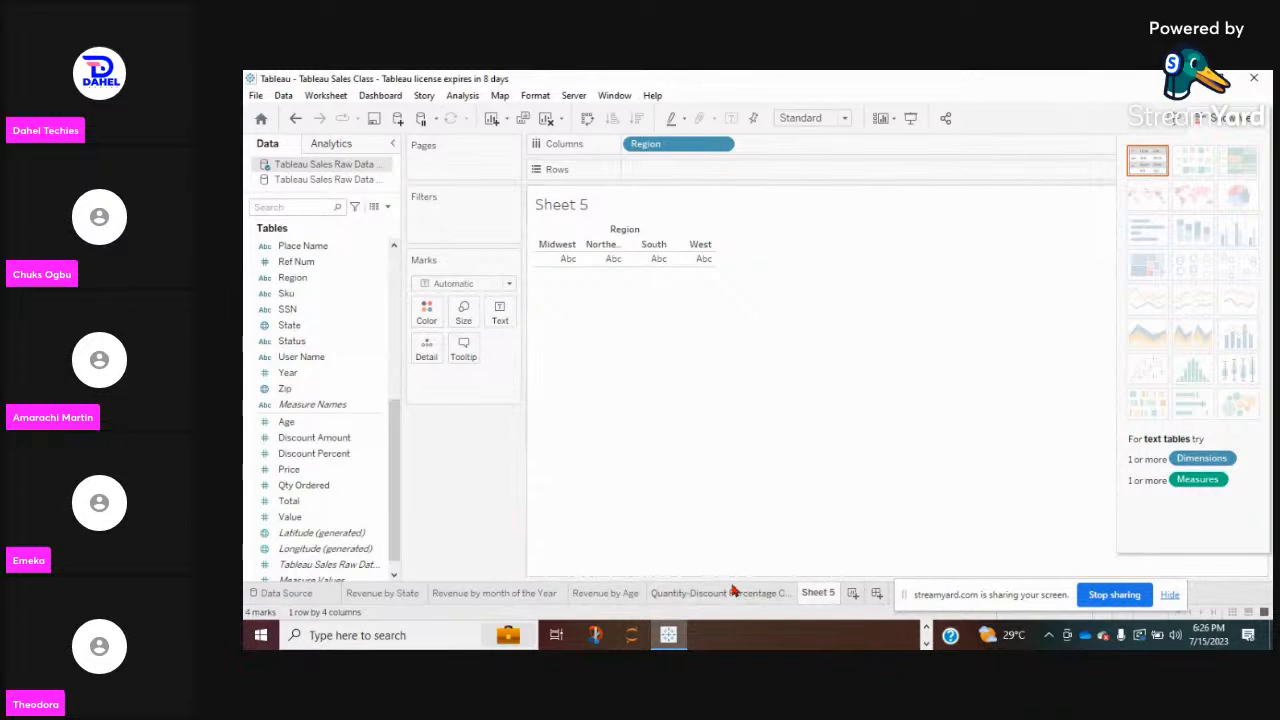
Return to the StreamYard broadcast, add the newly arrived guest to the stream and read the viewers' comments.
click(926, 641)
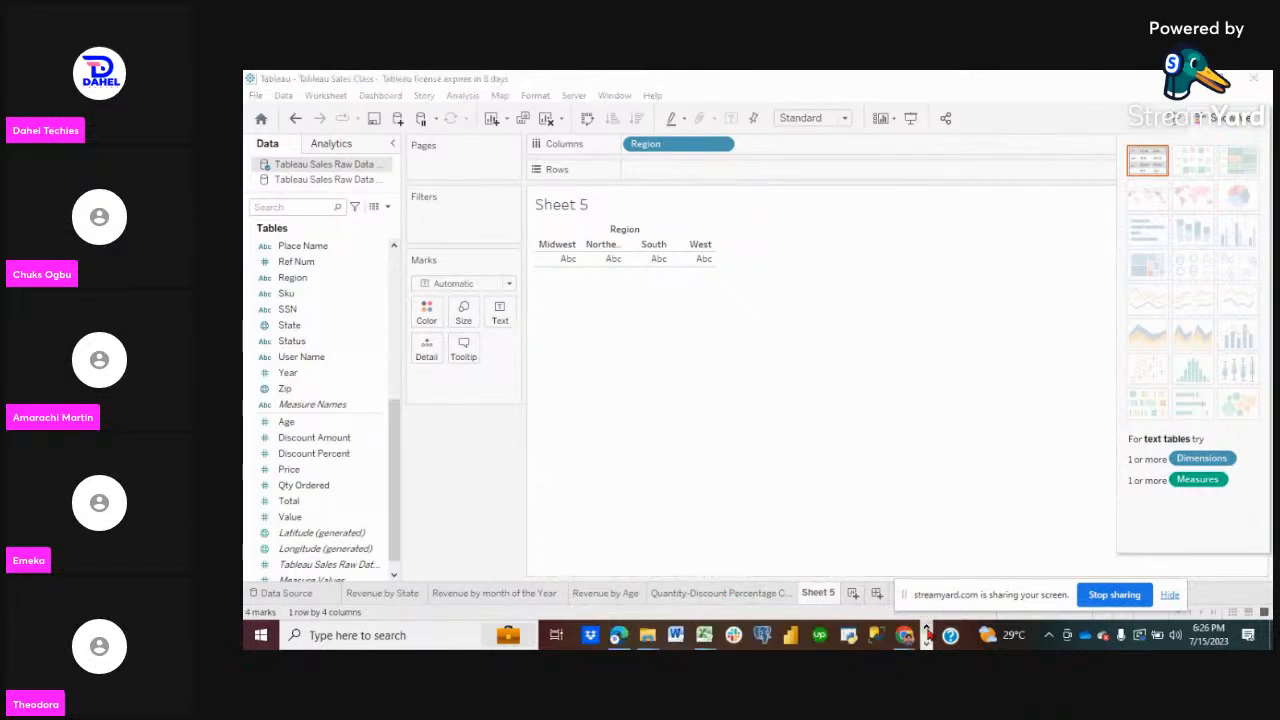
mouse_move(905, 636)
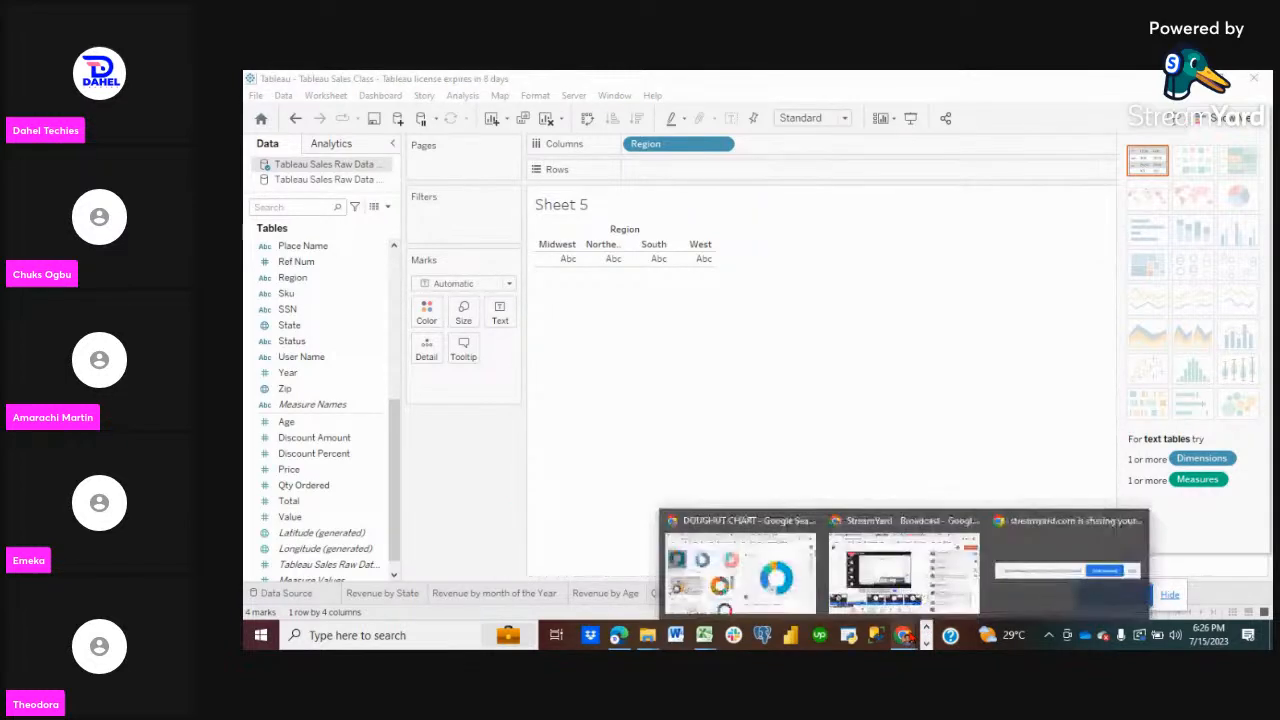
click(898, 577)
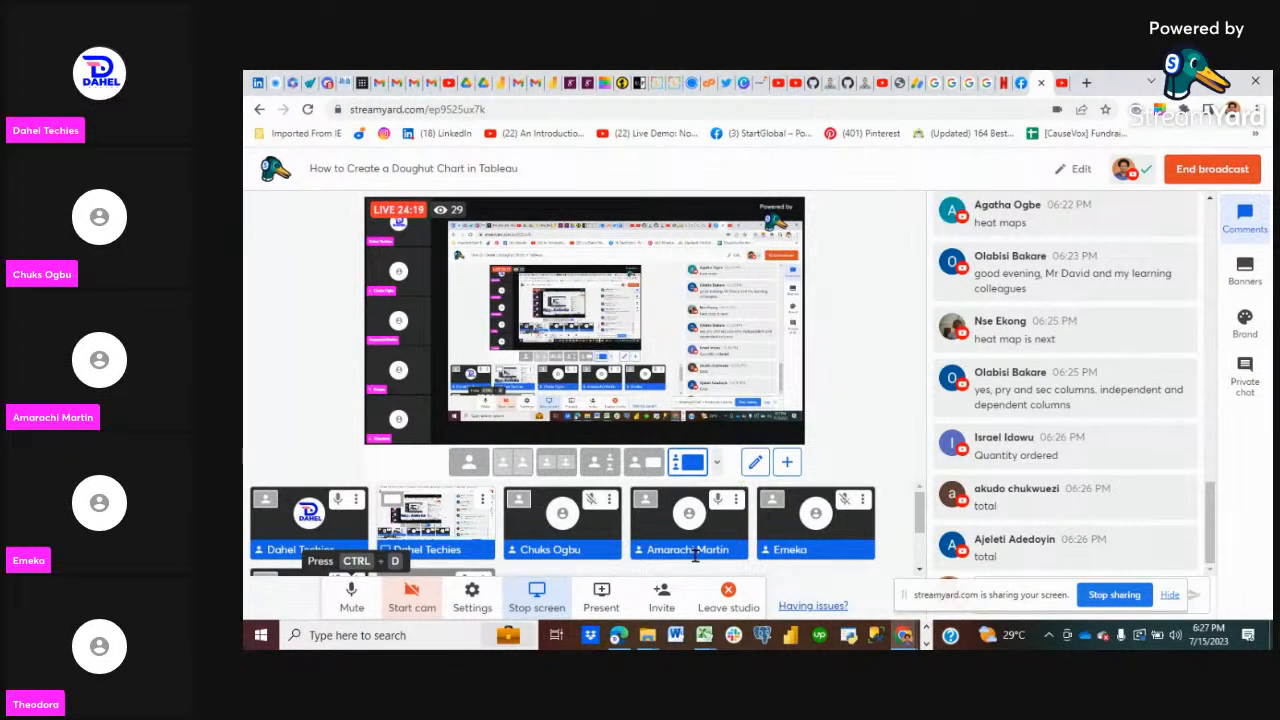
scroll(700, 552, down, 2)
click(432, 532)
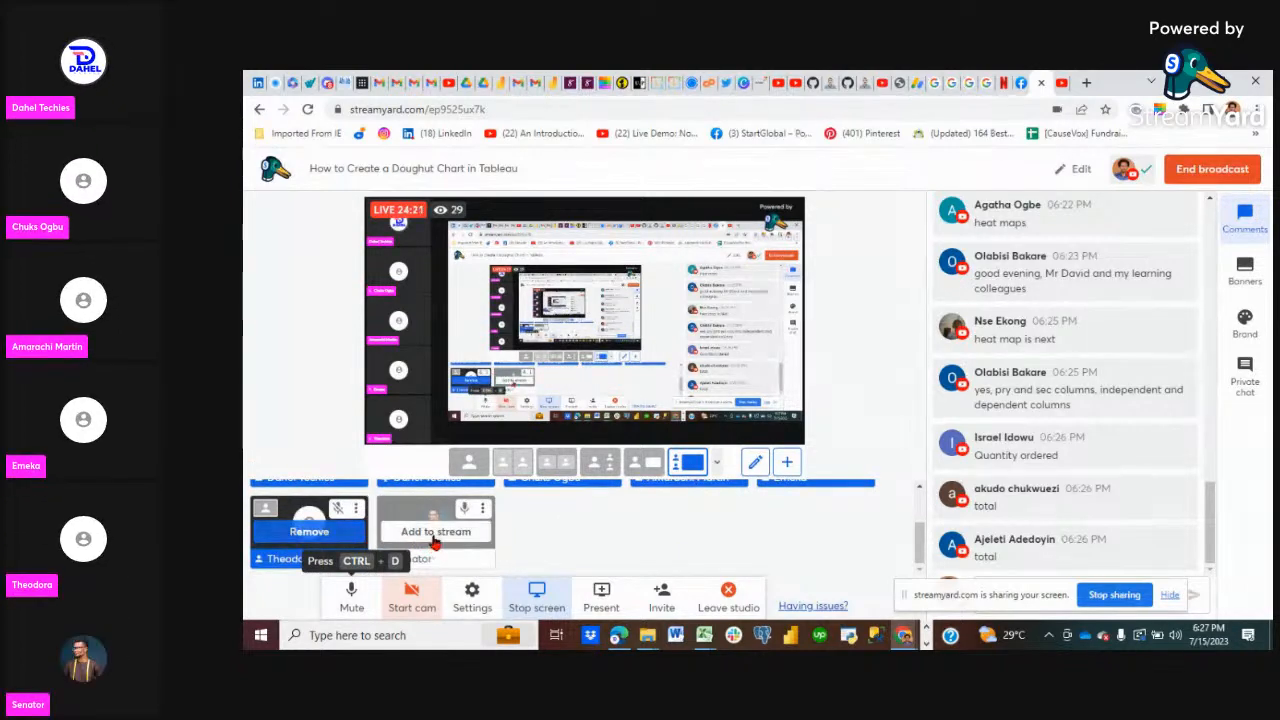
scroll(620, 538, up, 2)
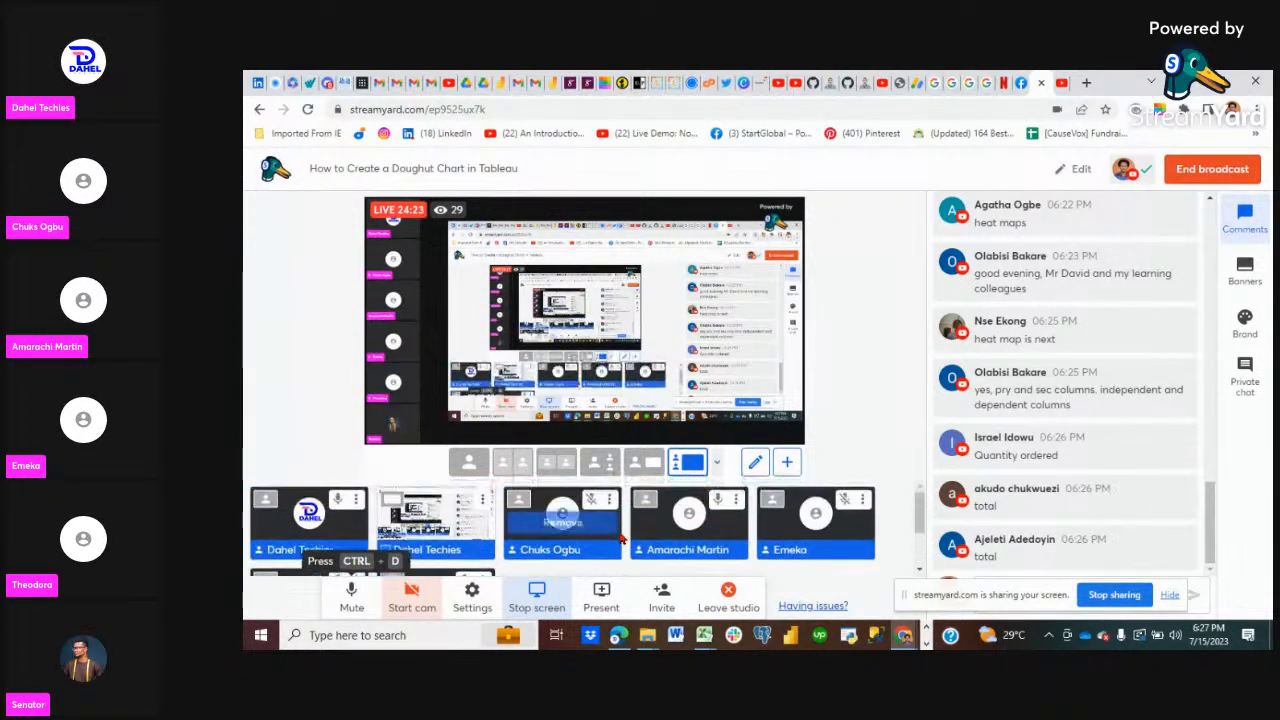
mouse_move(1040, 413)
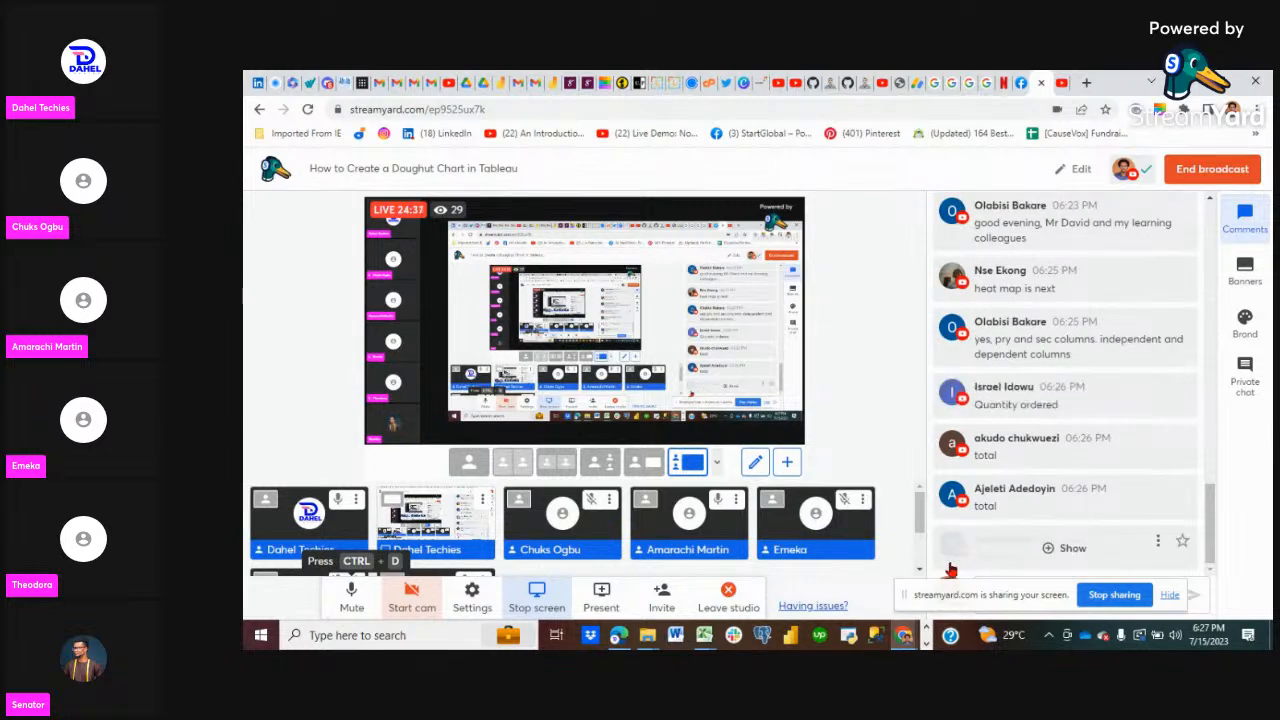
Switch back to Tableau, add the Total measure to Rows in Sheet 5 and convert the view to a pie chart.
click(927, 644)
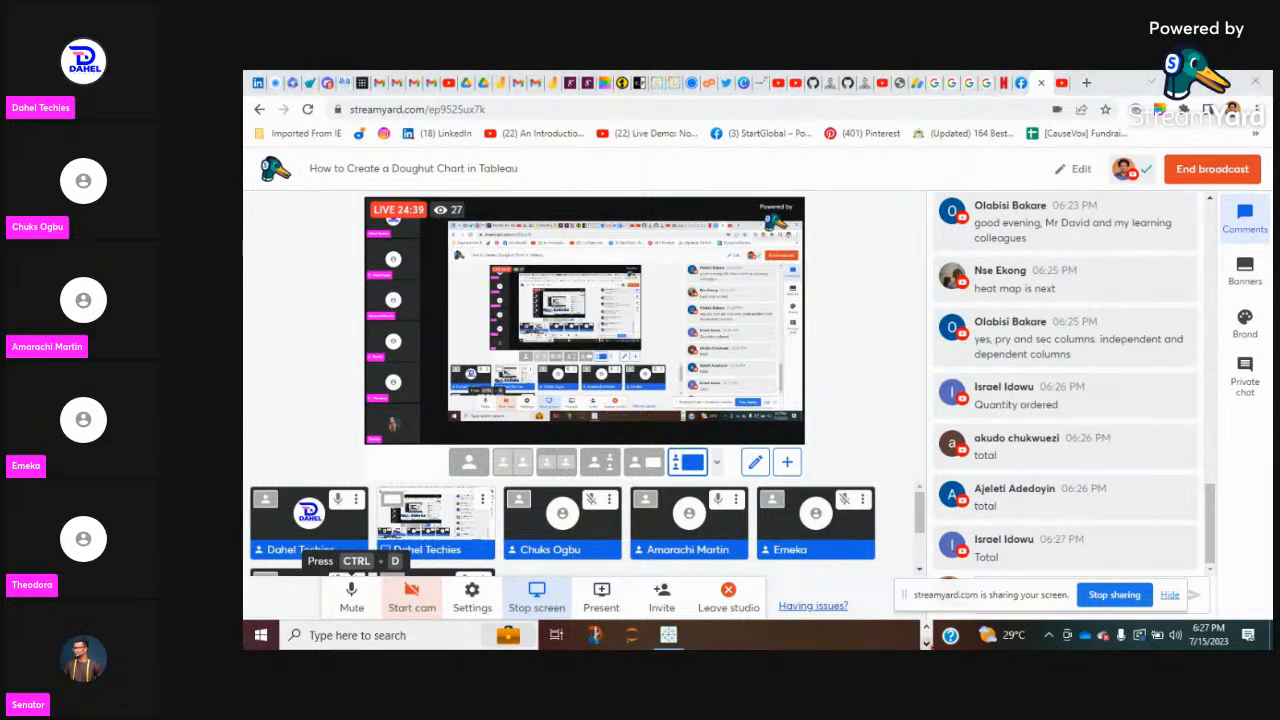
click(668, 635)
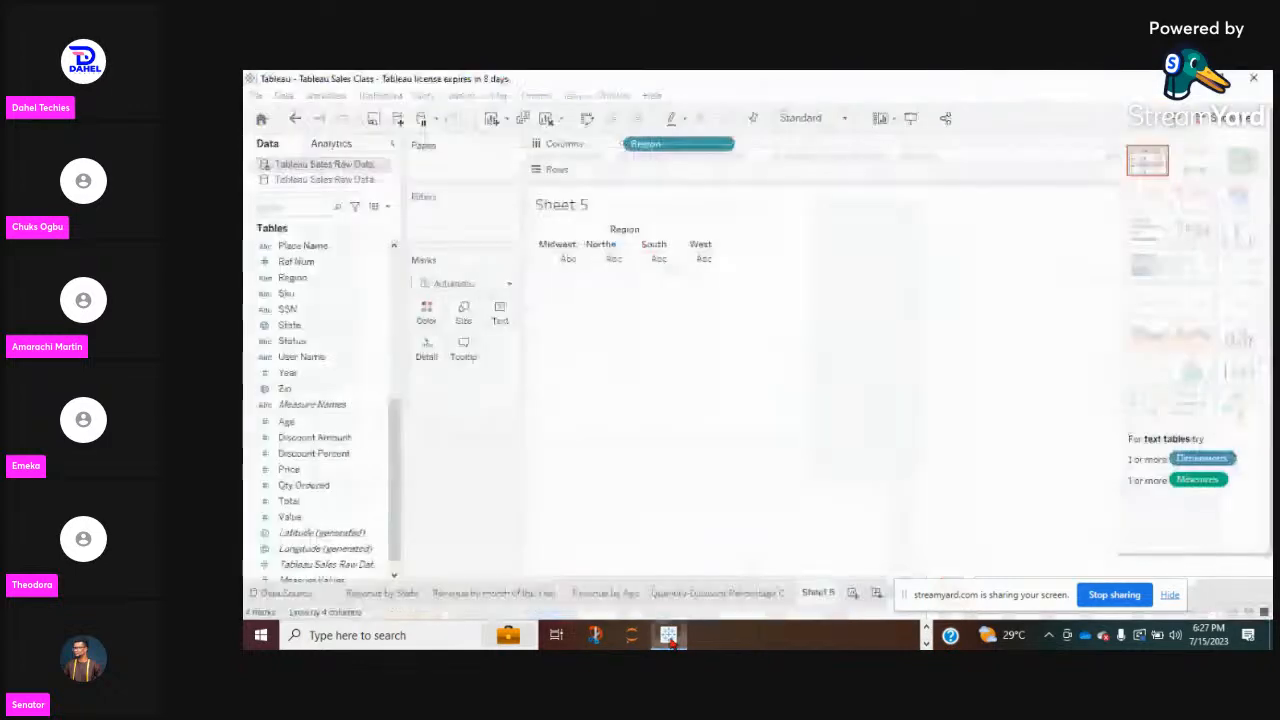
click(312, 503)
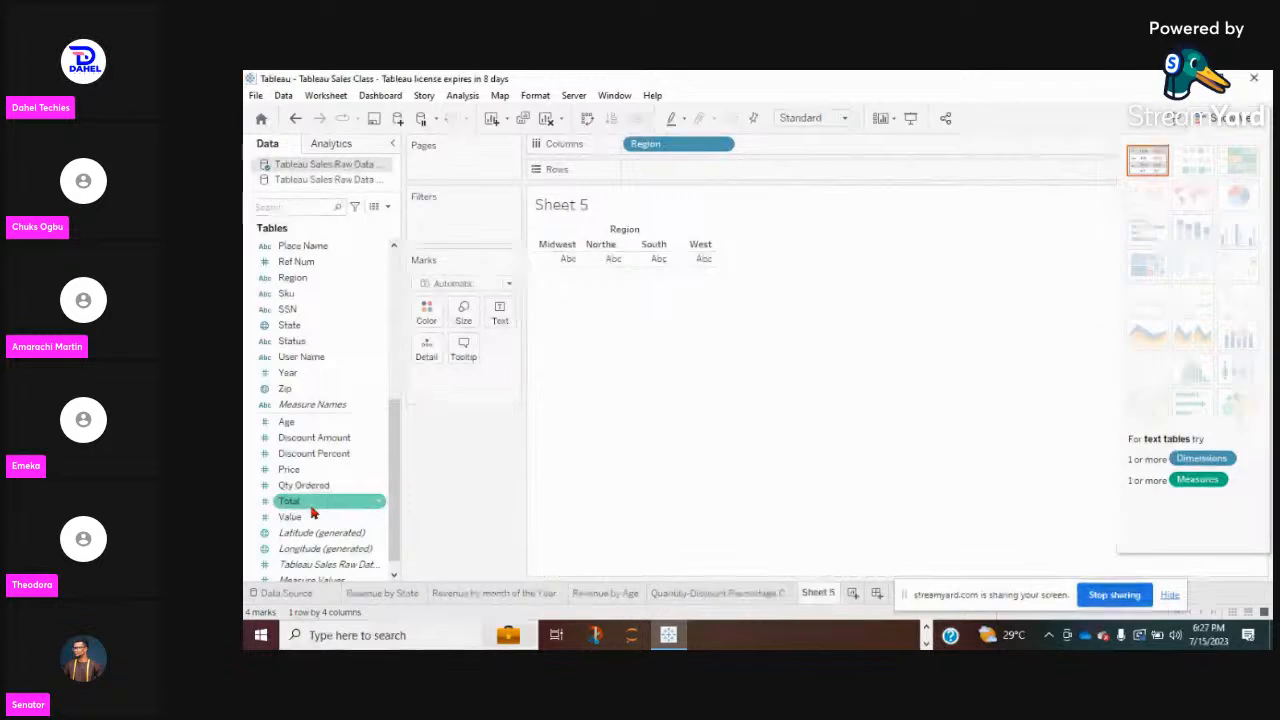
drag(312, 512, 670, 176)
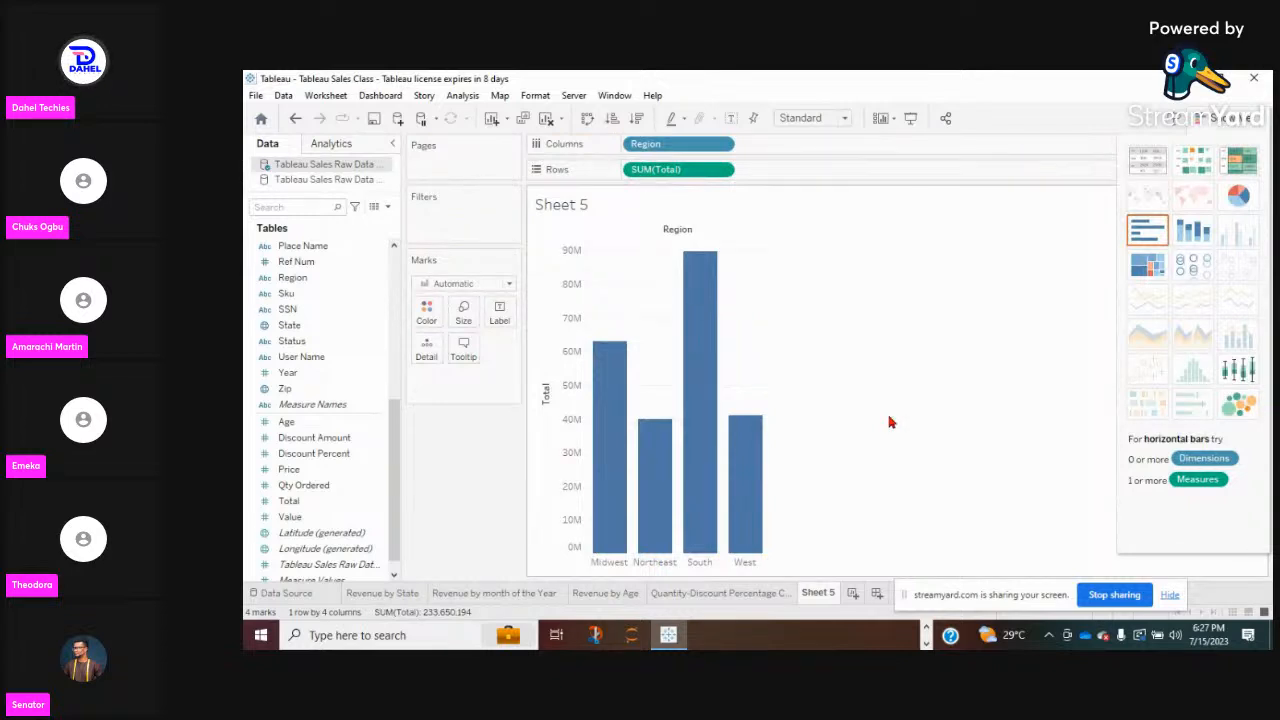
mouse_move(719, 434)
click(1237, 197)
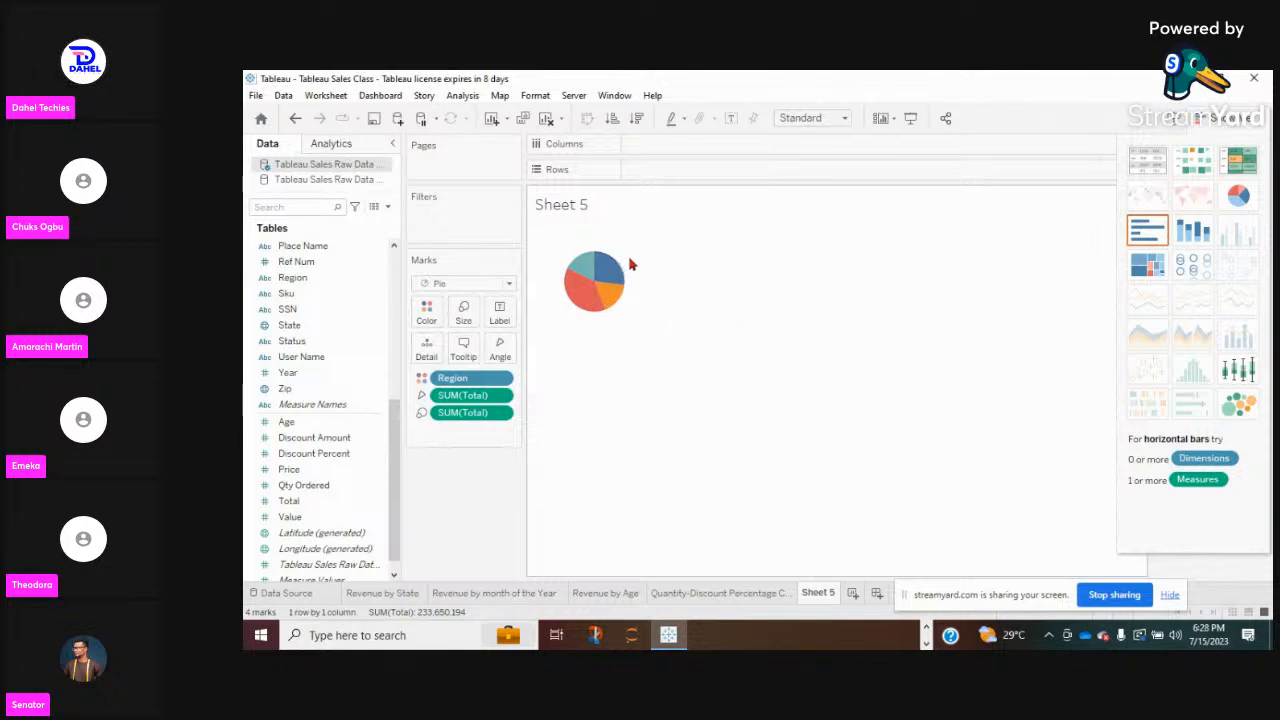
Enlarge the pie chart by fitting the worksheet to Entire View.
mouse_move(610, 270)
drag(610, 270, 766, 377)
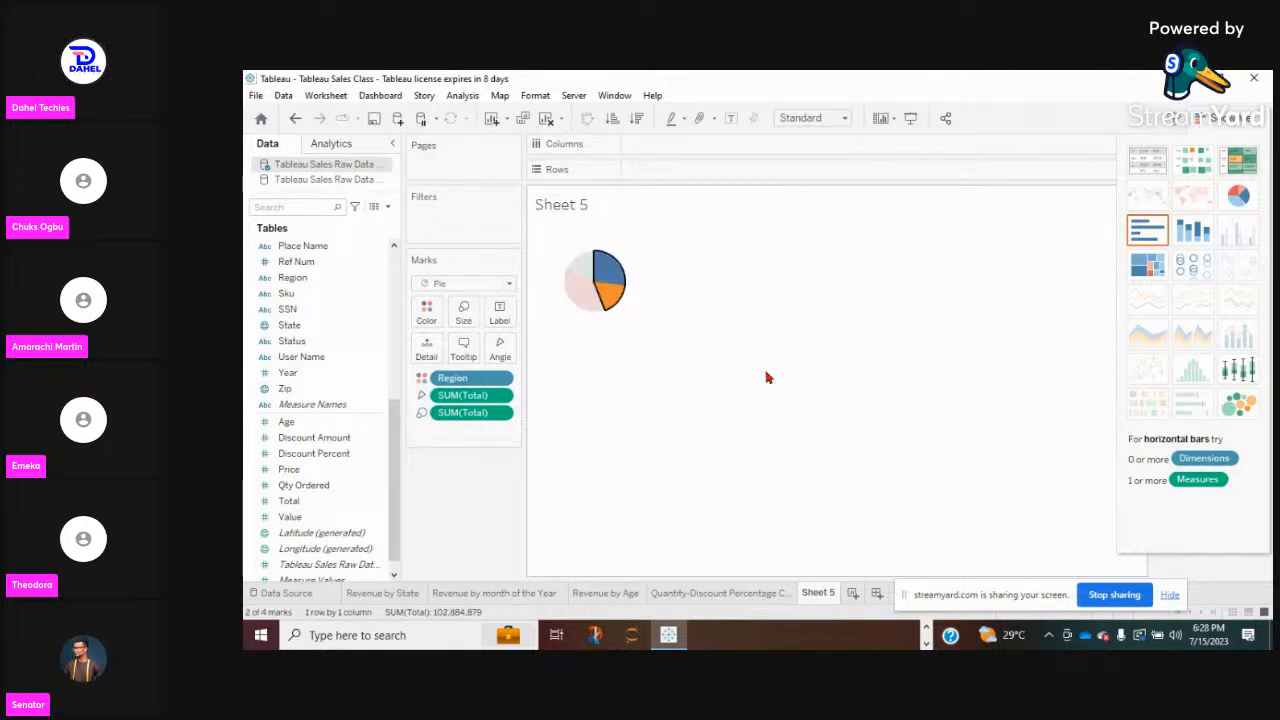
click(634, 320)
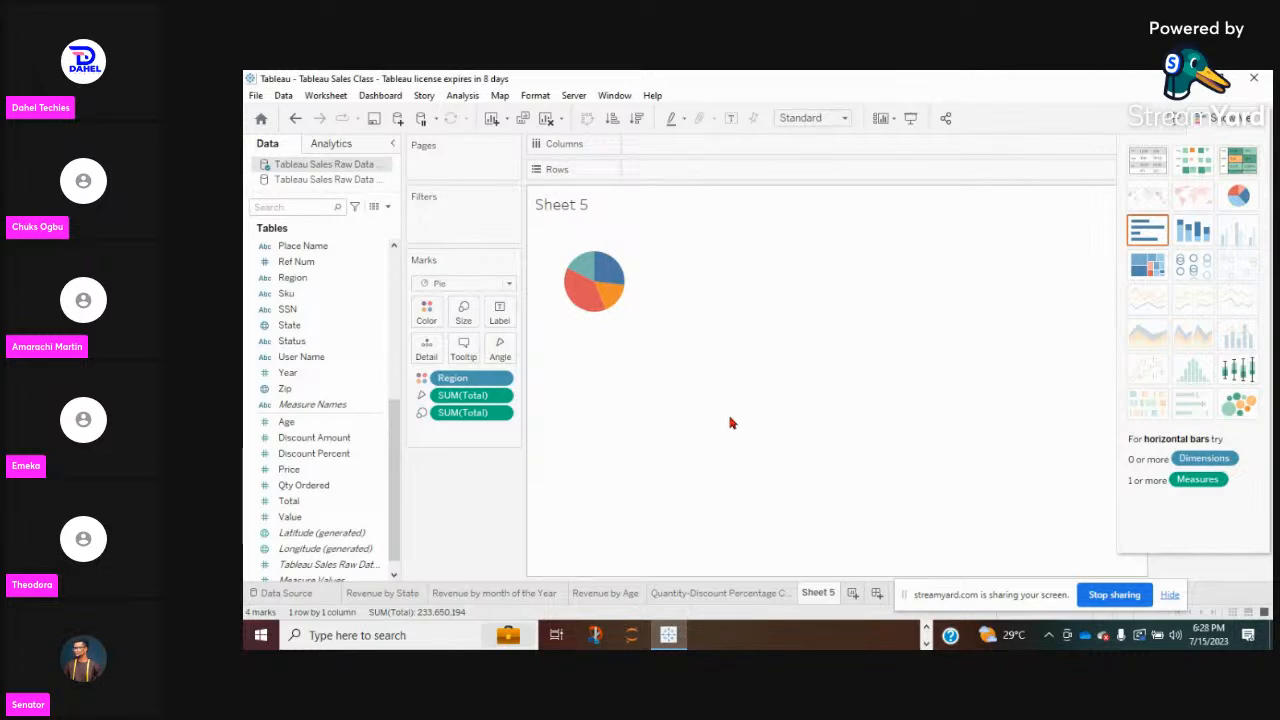
click(843, 119)
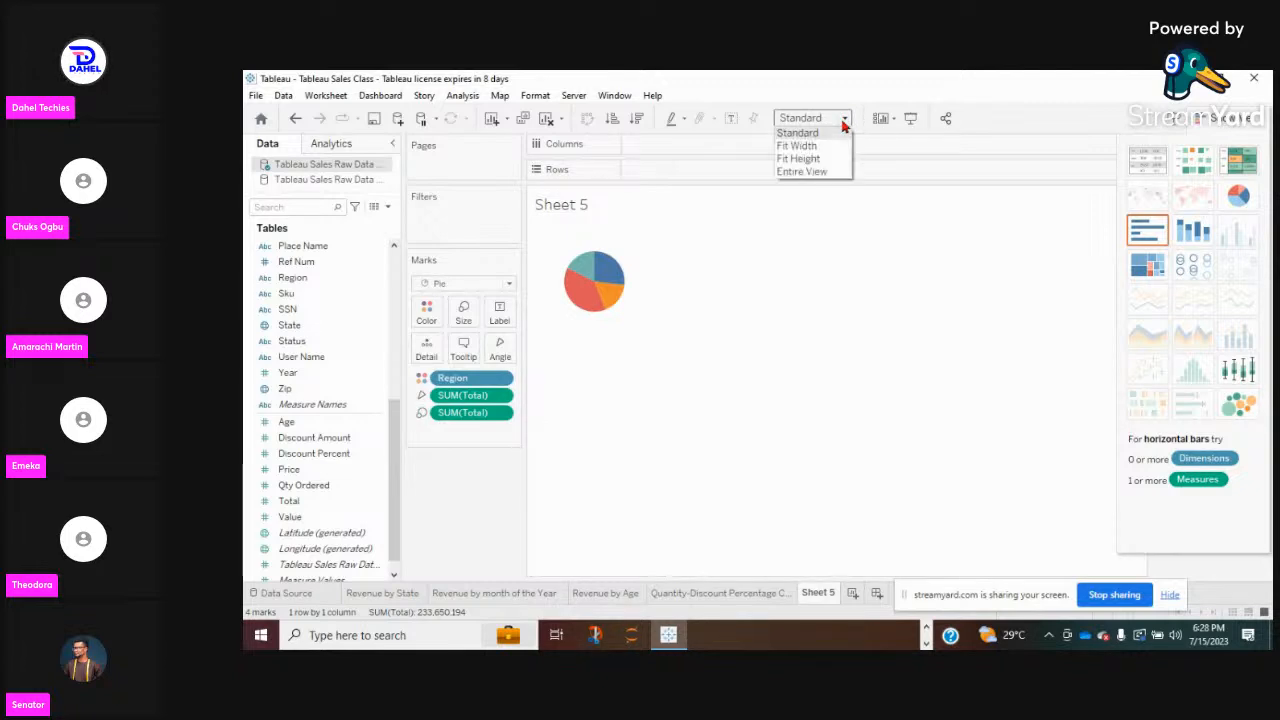
click(805, 172)
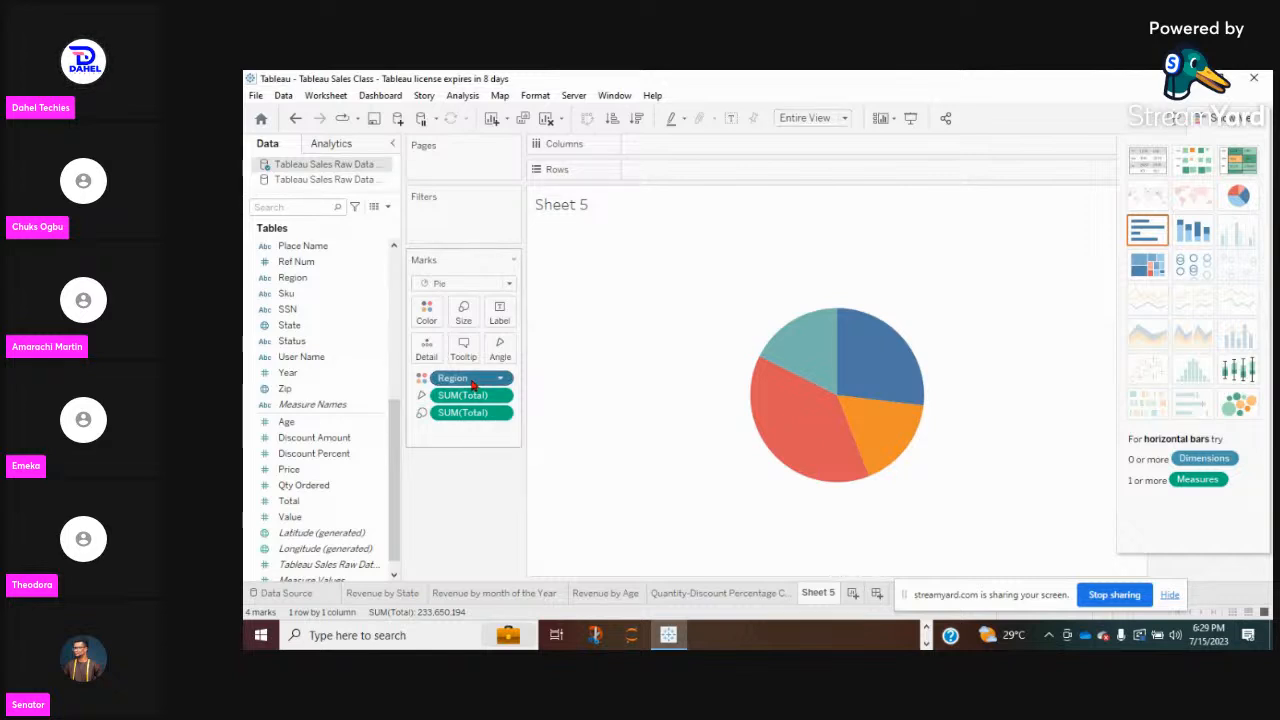
Label the pie slices with a copy of Region while keeping Region on Color.
drag(474, 385, 500, 330)
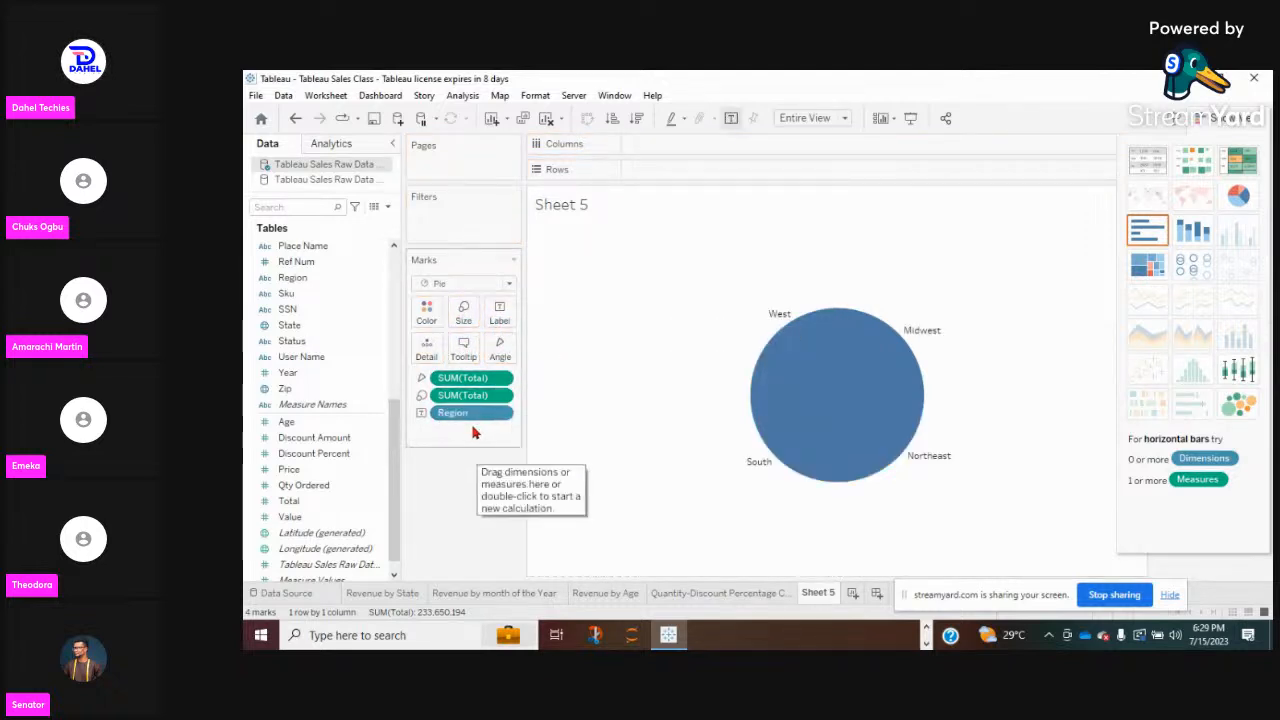
drag(465, 413, 426, 312)
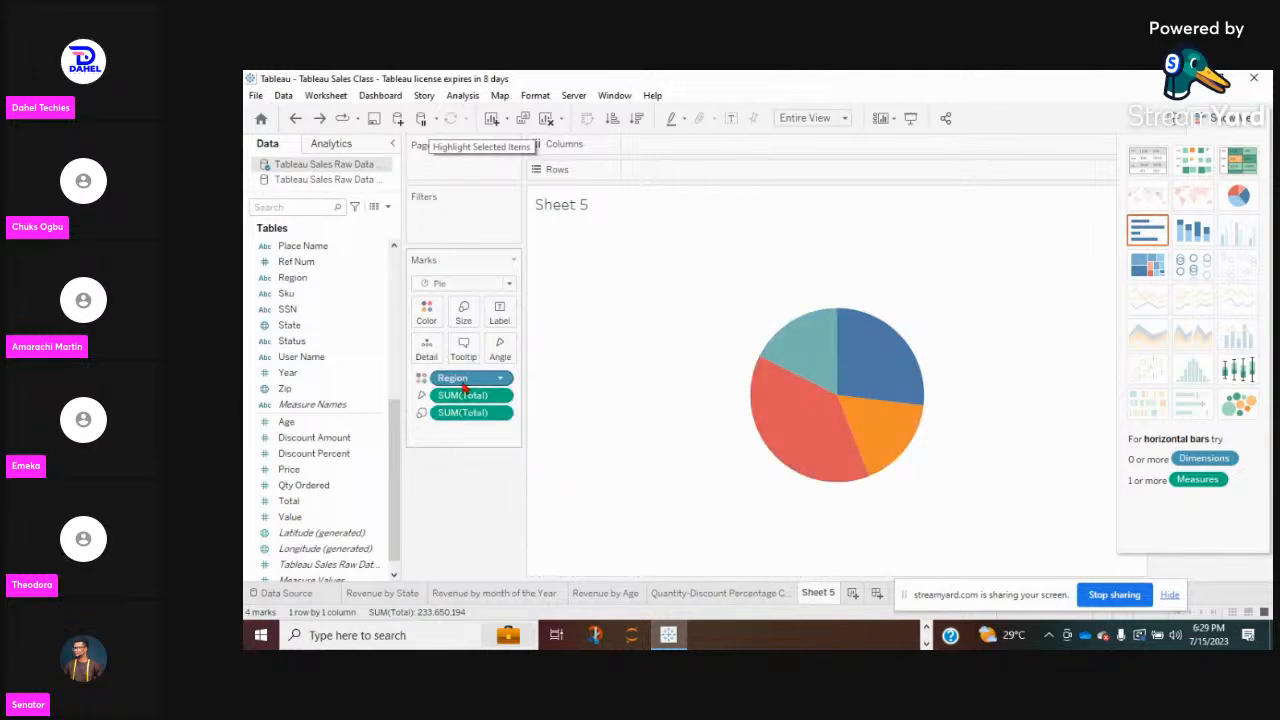
drag(463, 385, 508, 330)
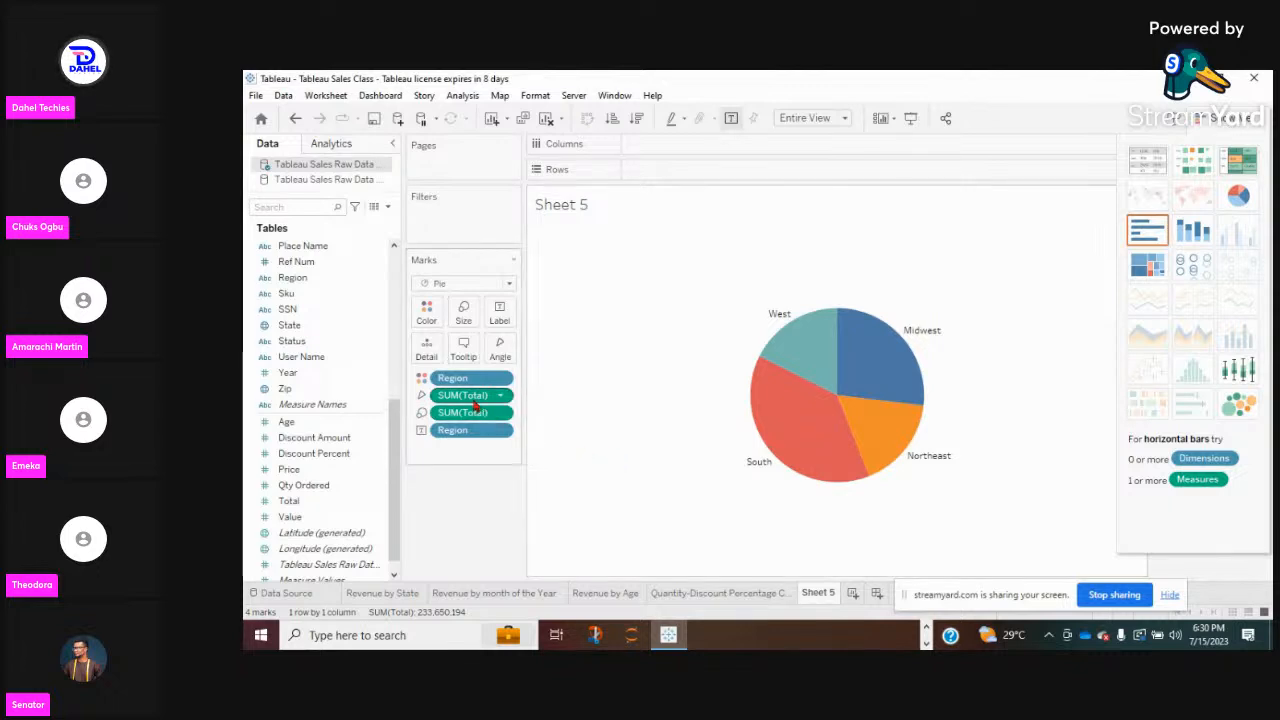
Add a copy of the Total measure to the pie slice labels alongside Region.
drag(476, 398, 505, 320)
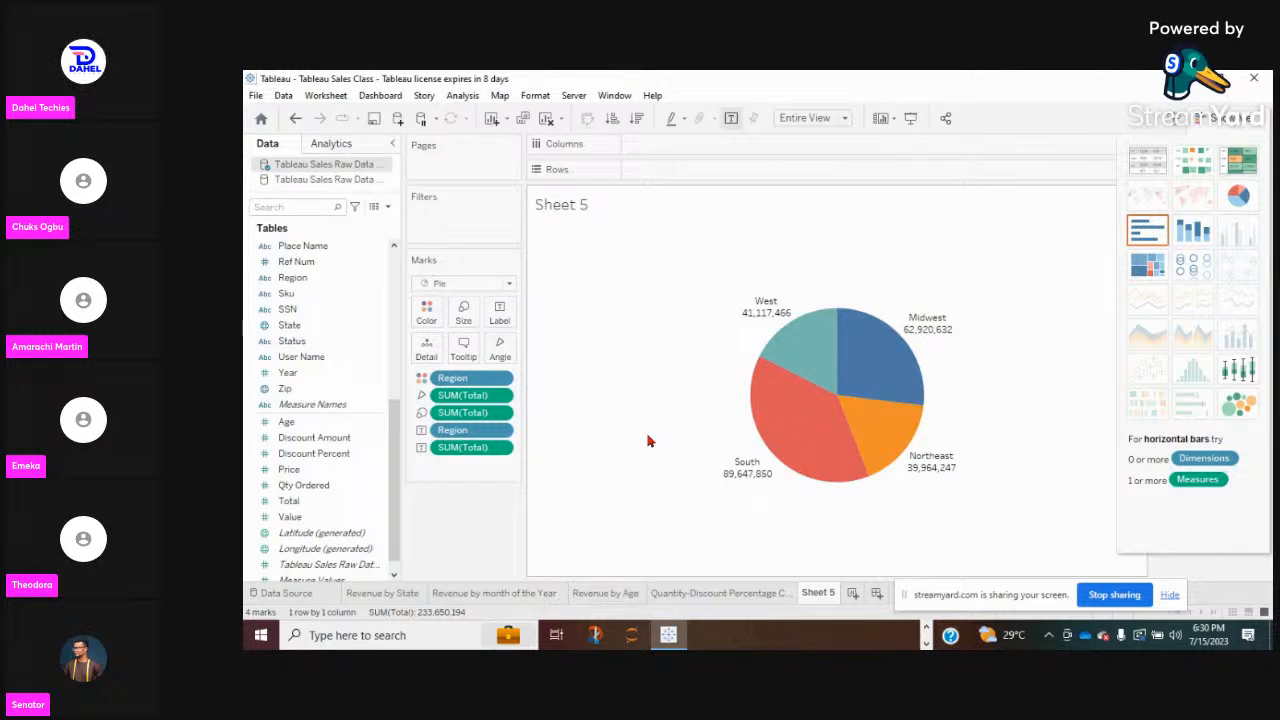
click(845, 119)
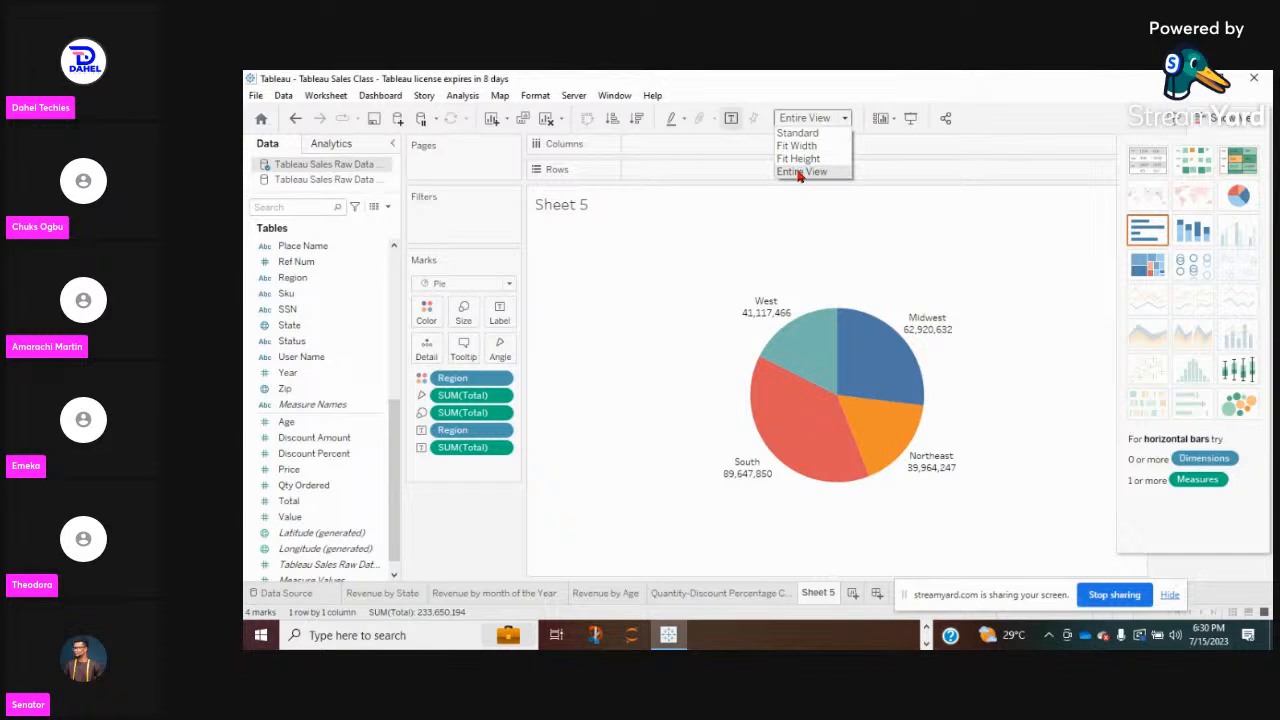
click(622, 454)
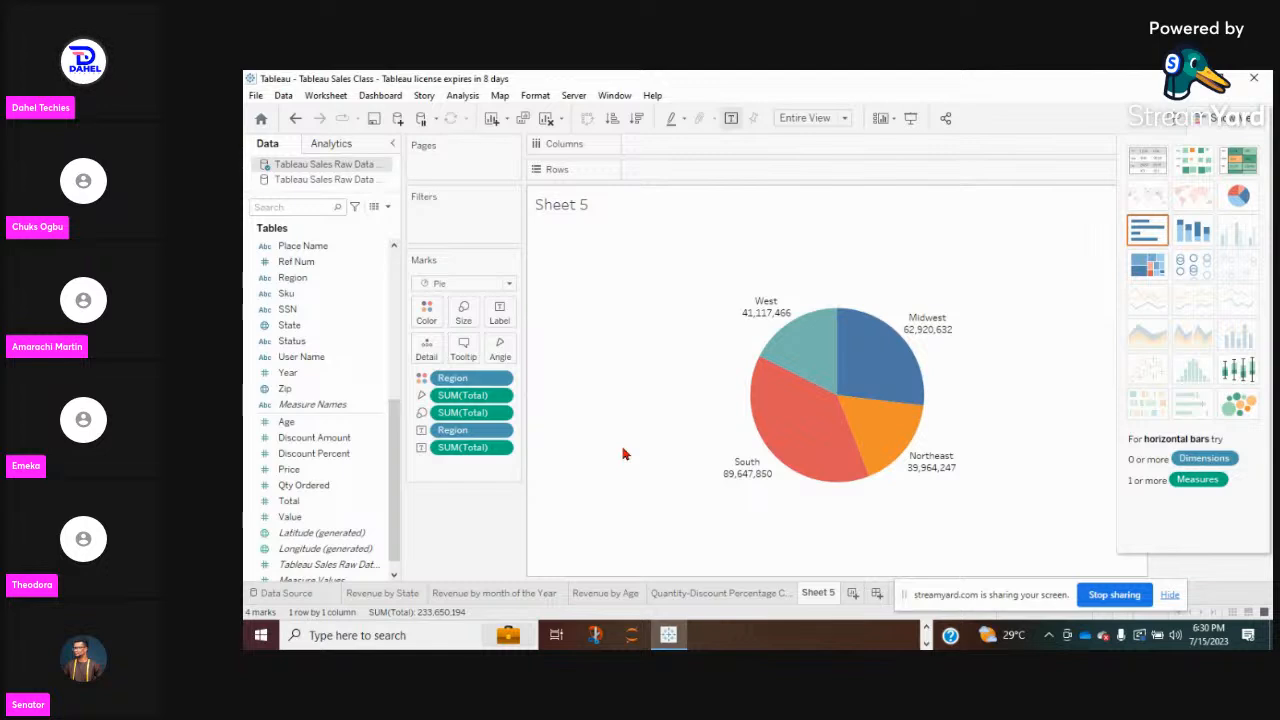
Apply the Percent of Total quick table calculation to the SUM(Total) fields on Angle and Size.
click(503, 398)
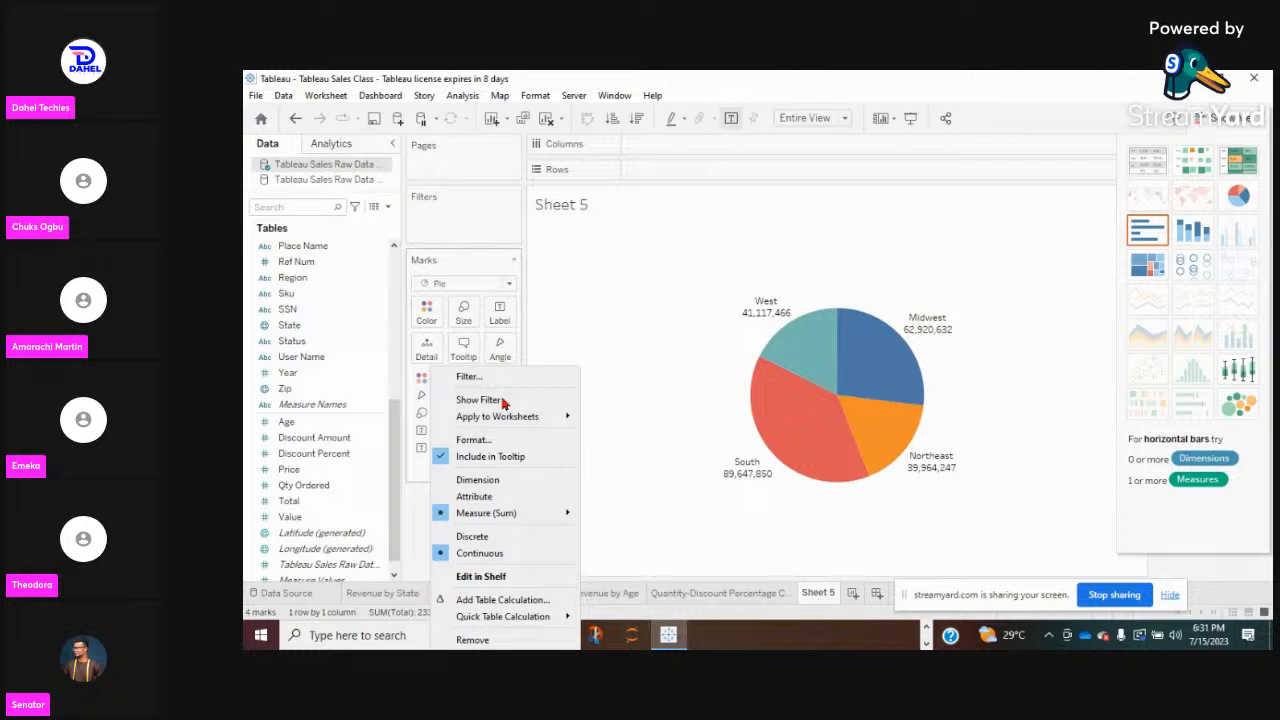
mouse_move(512, 618)
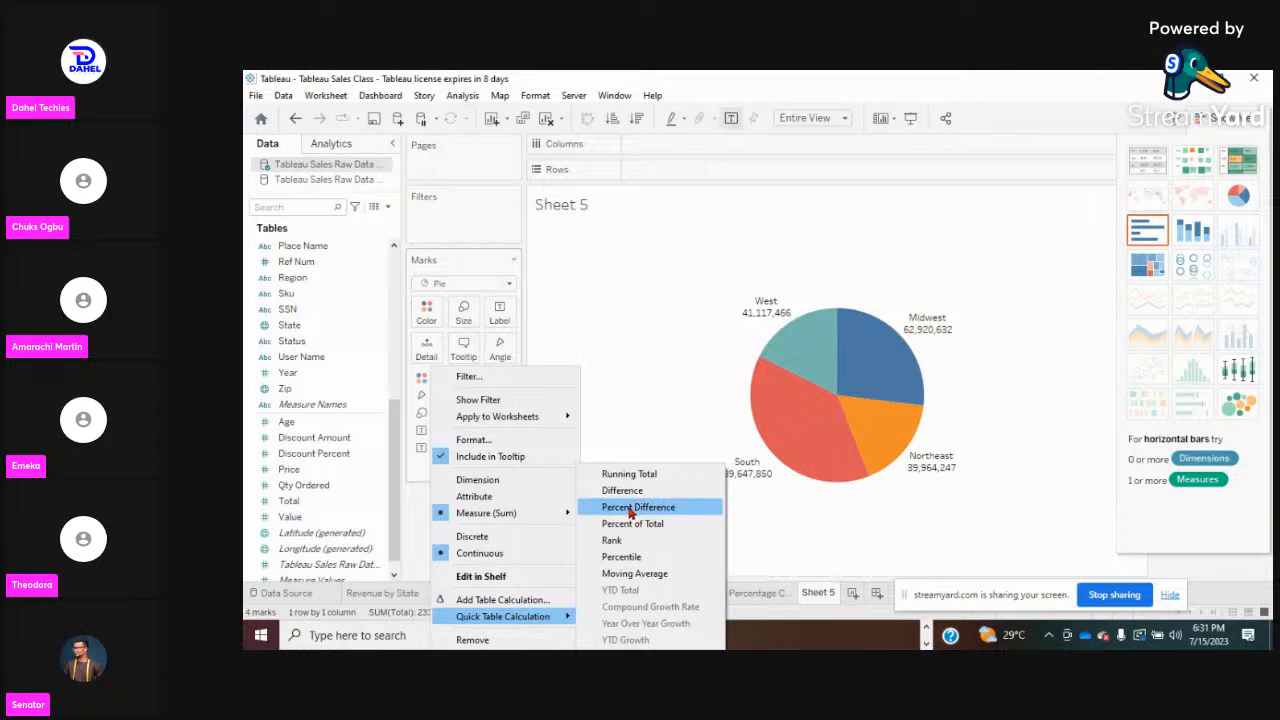
click(628, 524)
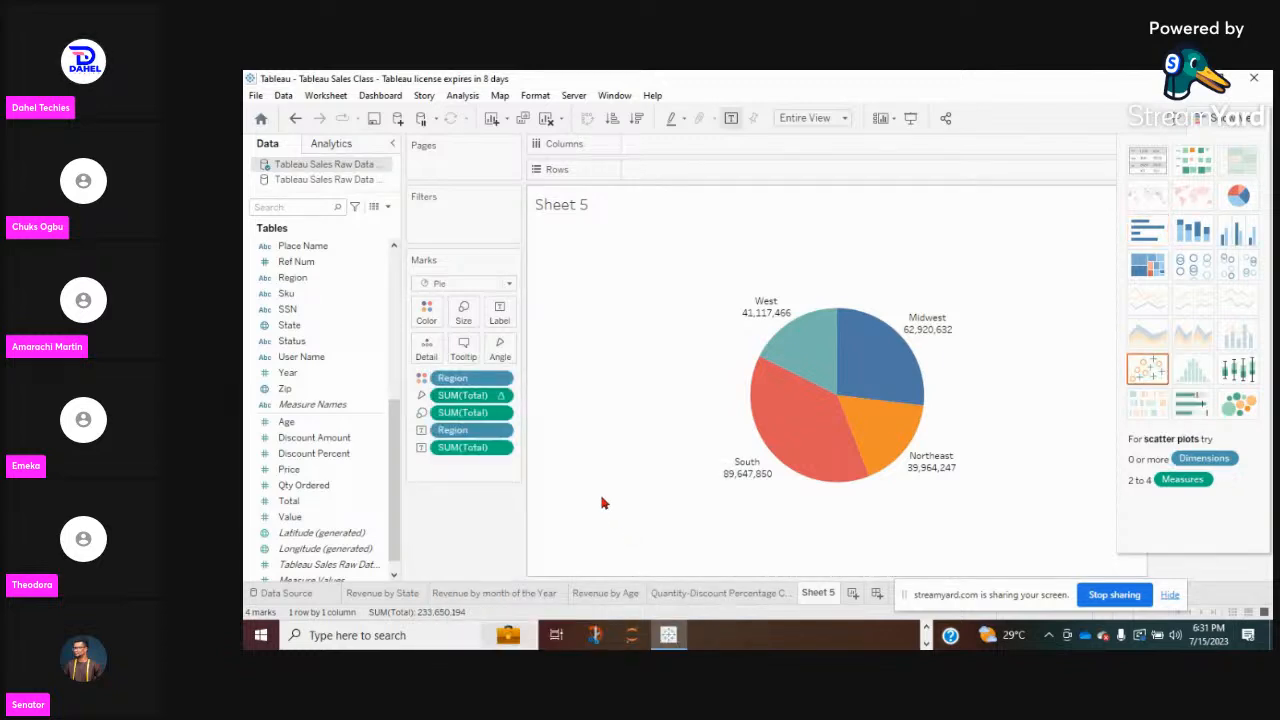
mouse_move(798, 445)
click(501, 417)
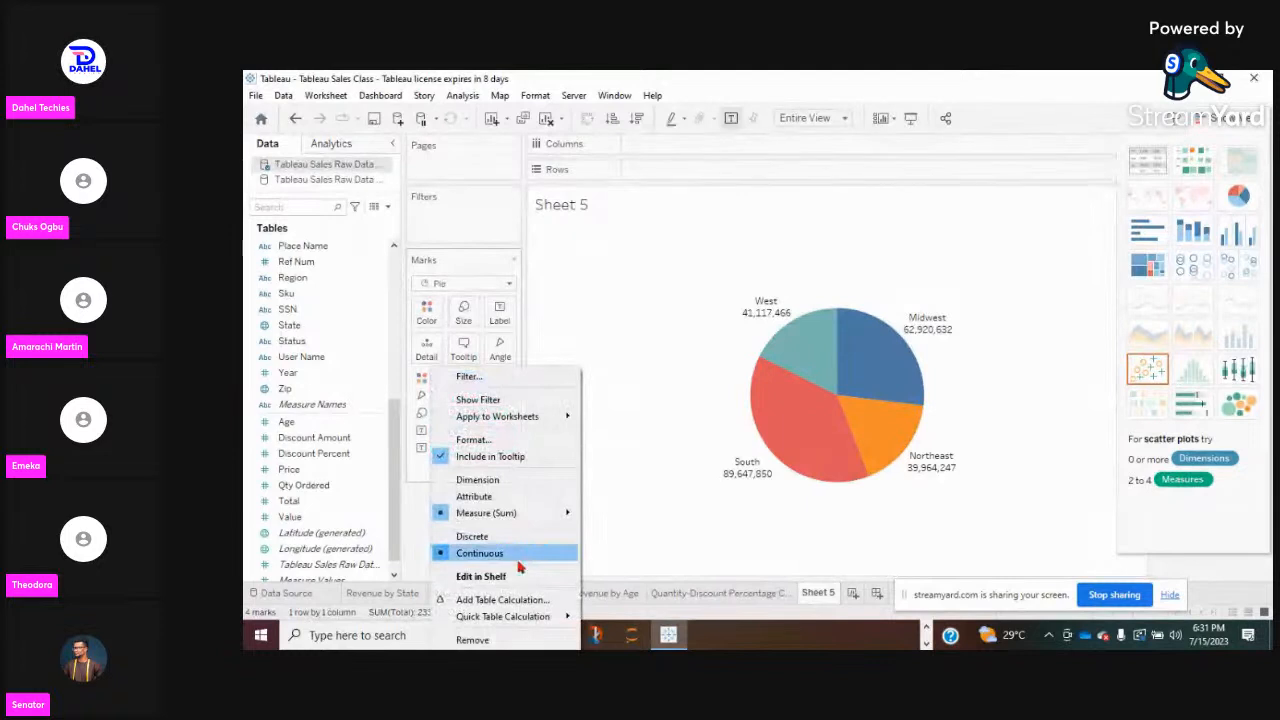
mouse_move(508, 616)
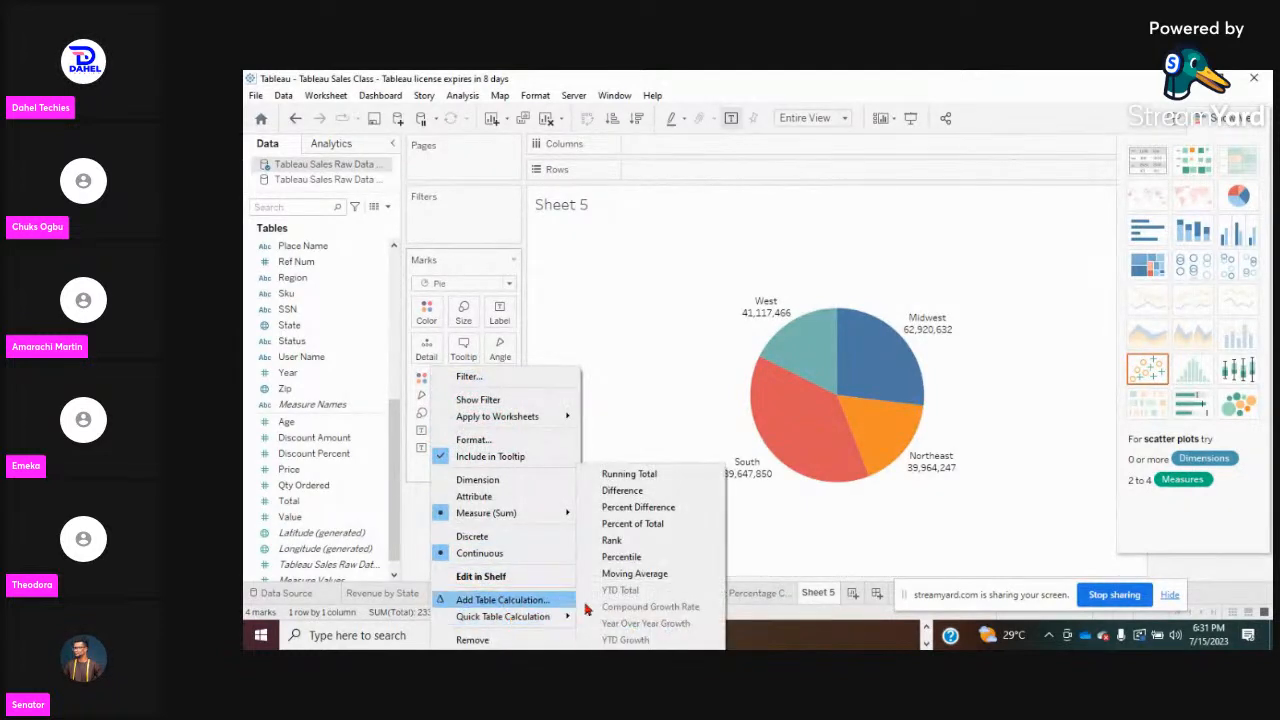
click(644, 526)
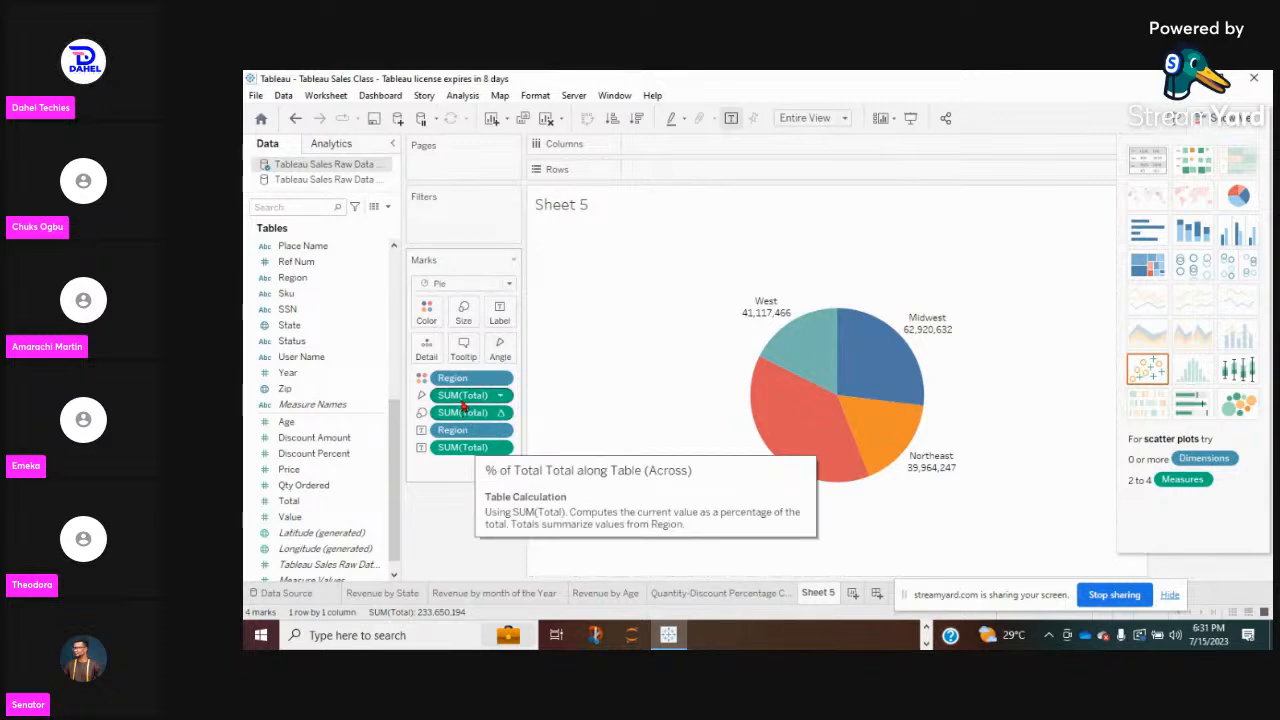
Label the pie slices with a copy of the percent-of-total Total and remove the raw Total label.
drag(465, 400, 500, 318)
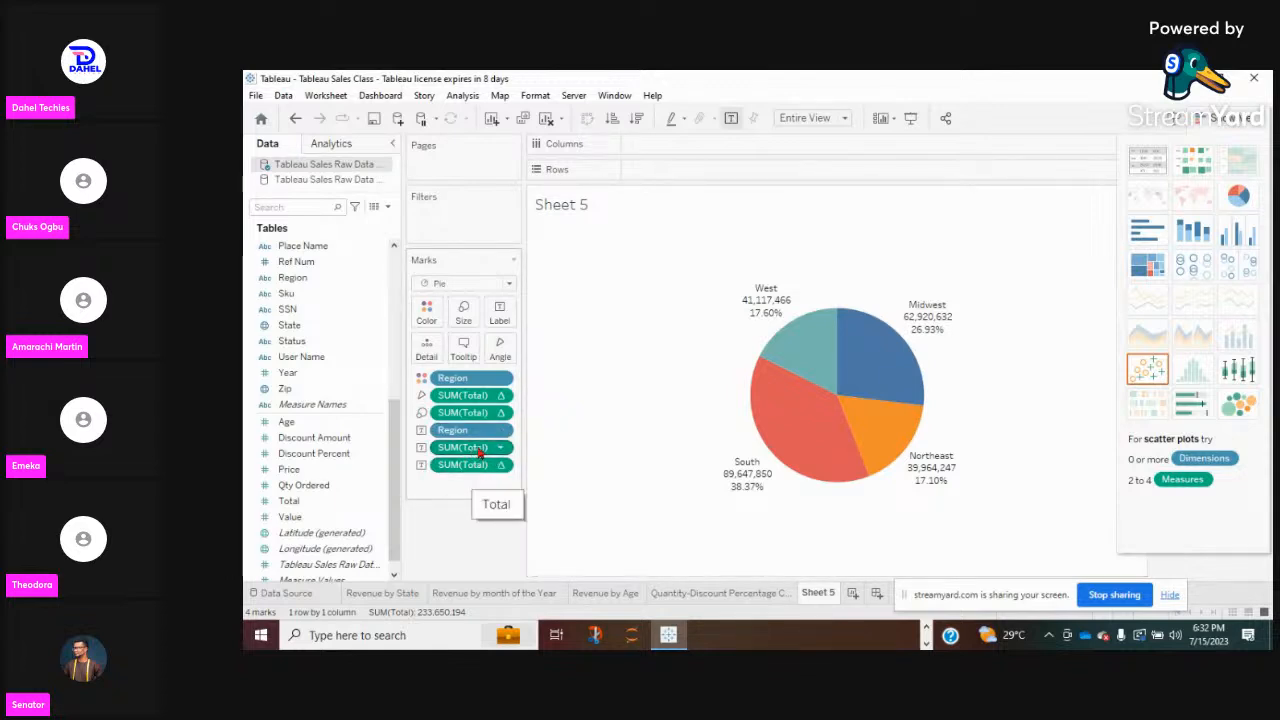
drag(483, 455, 473, 541)
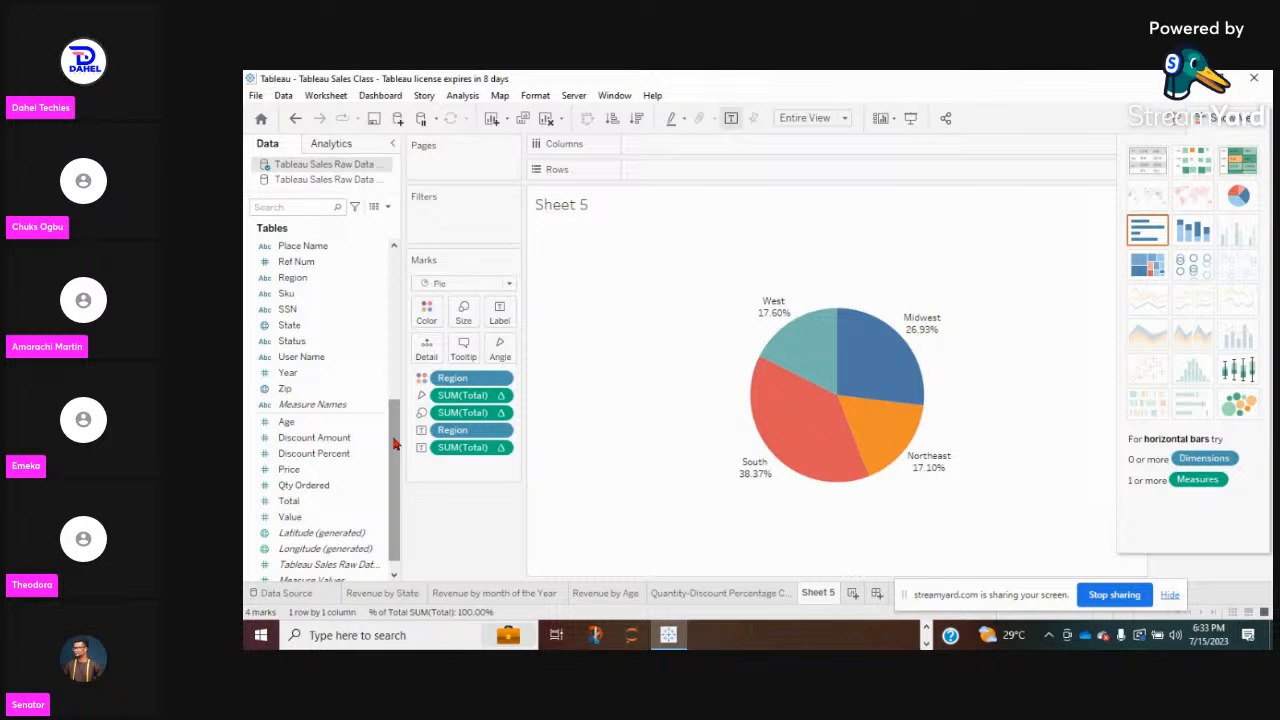
Switch to Chrome and view the doughnut chart examples in the Google image results.
click(925, 629)
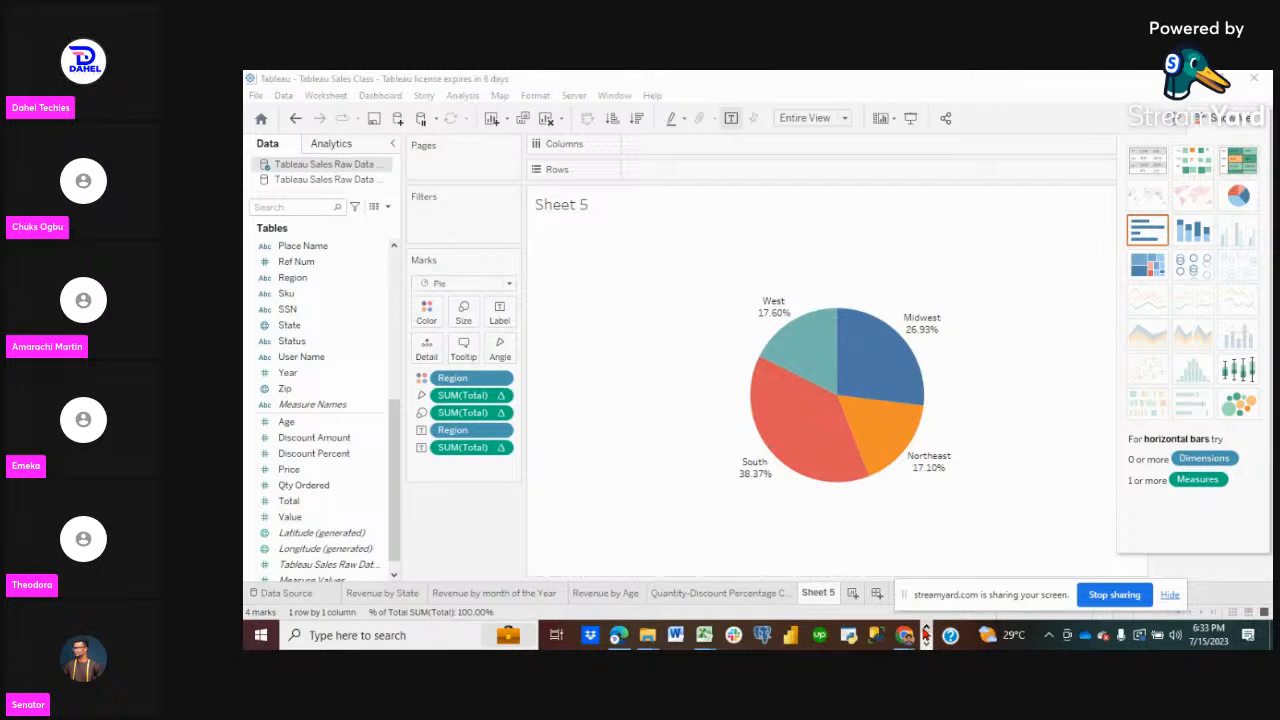
mouse_move(905, 634)
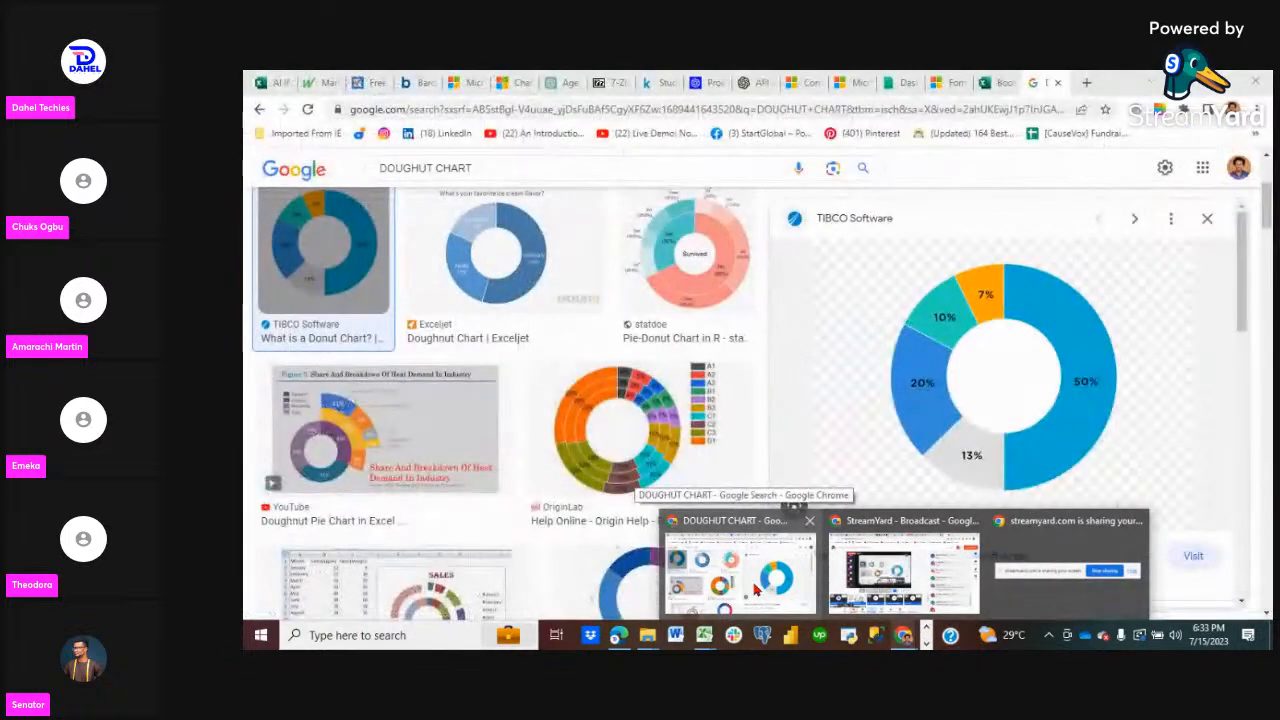
click(754, 589)
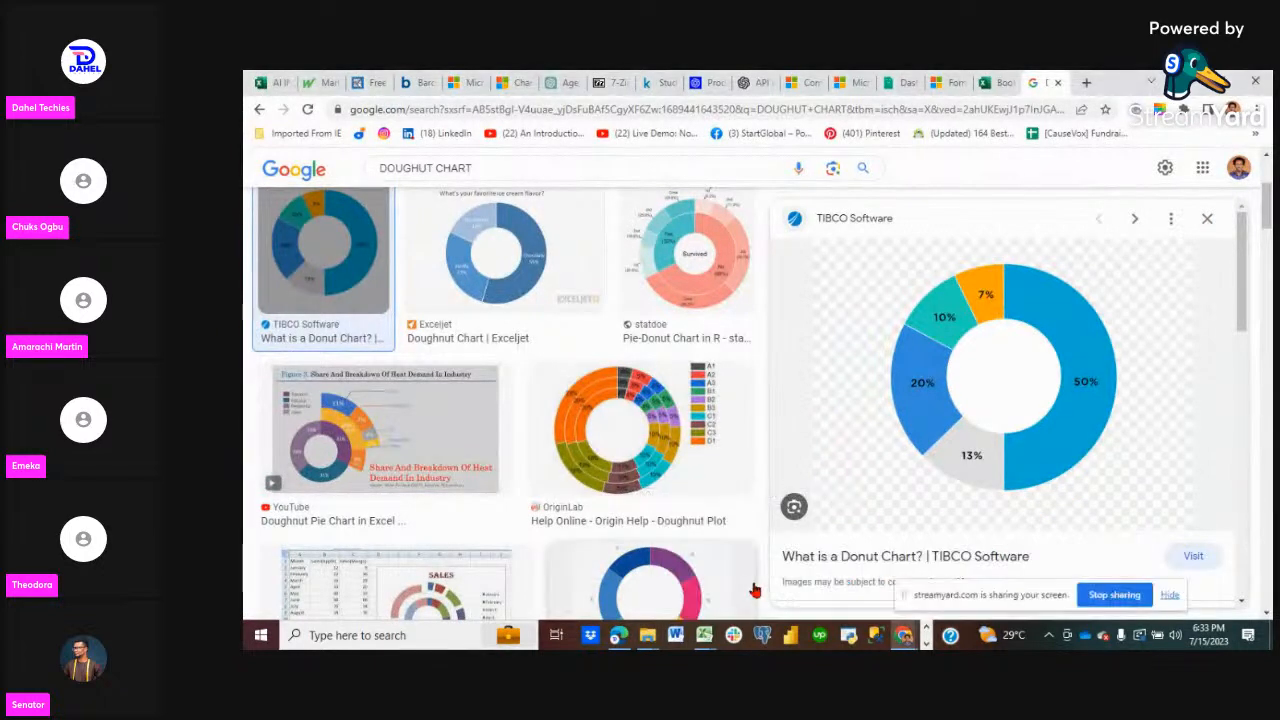
Ask ChatGPT "What is calculated field in Tableau" in a new chat.
click(566, 82)
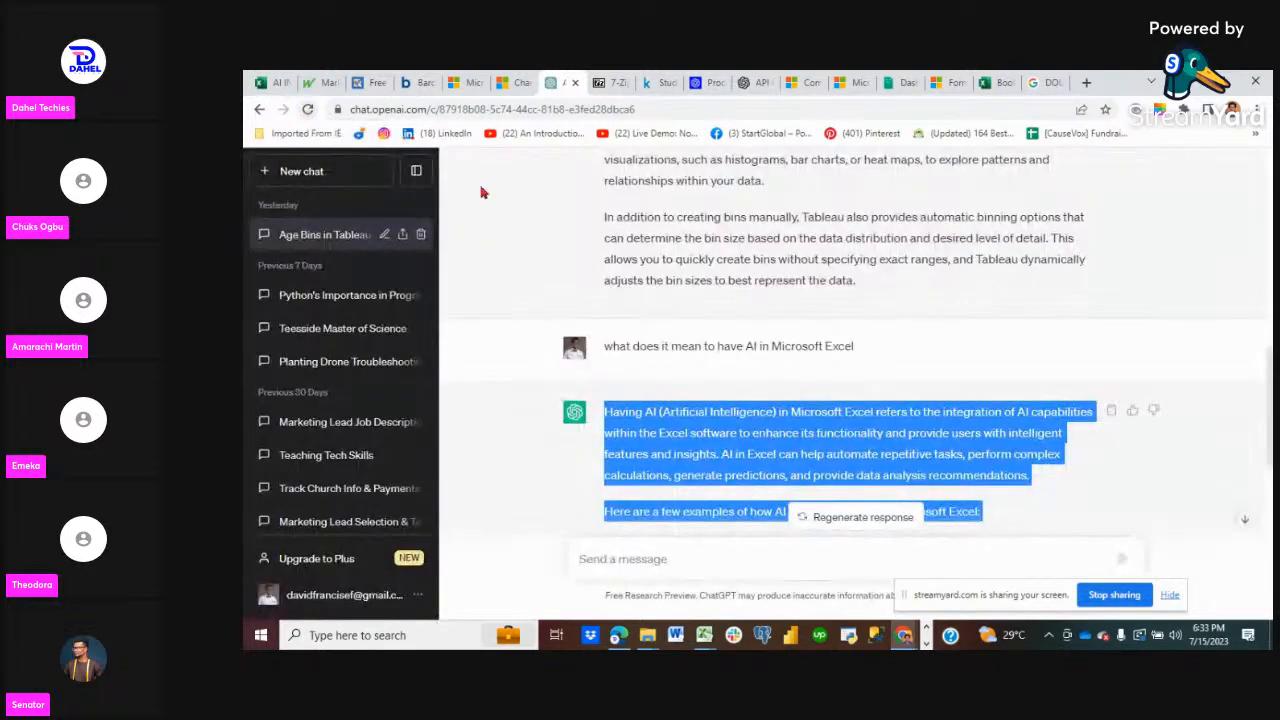
click(680, 560)
scroll(710, 338, down, 3)
scroll(708, 338, down, 3)
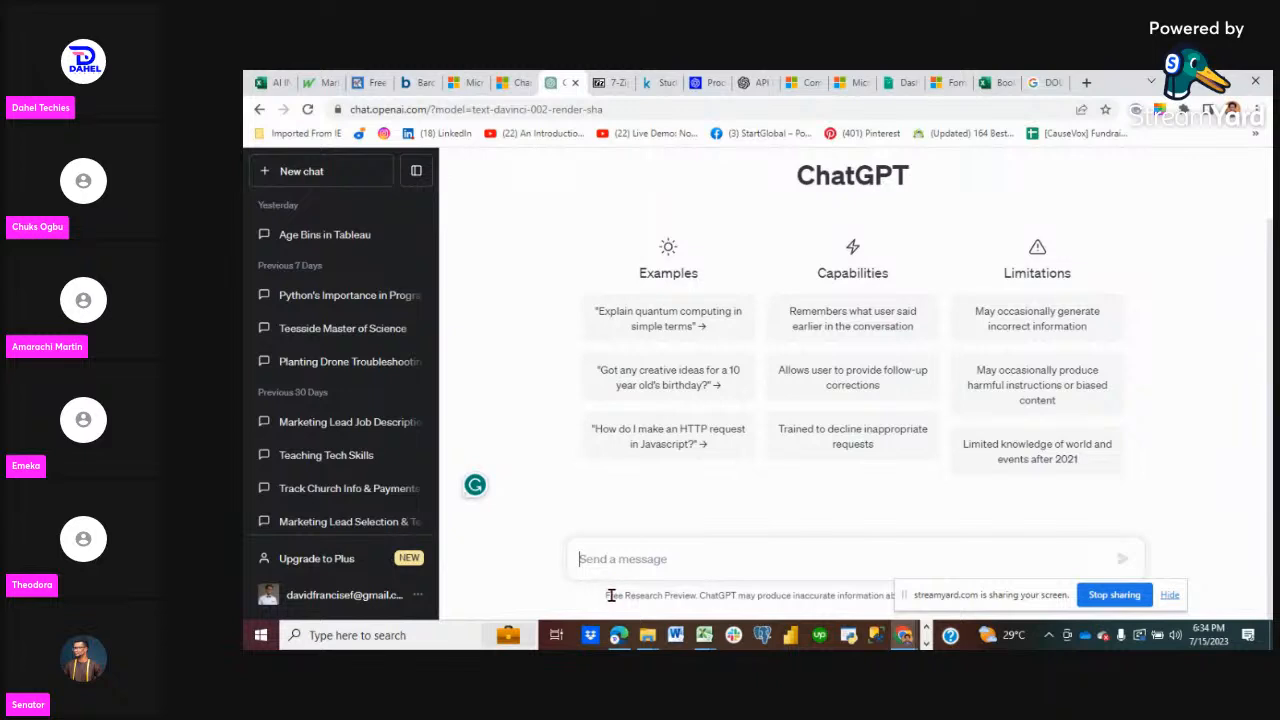
text(What)
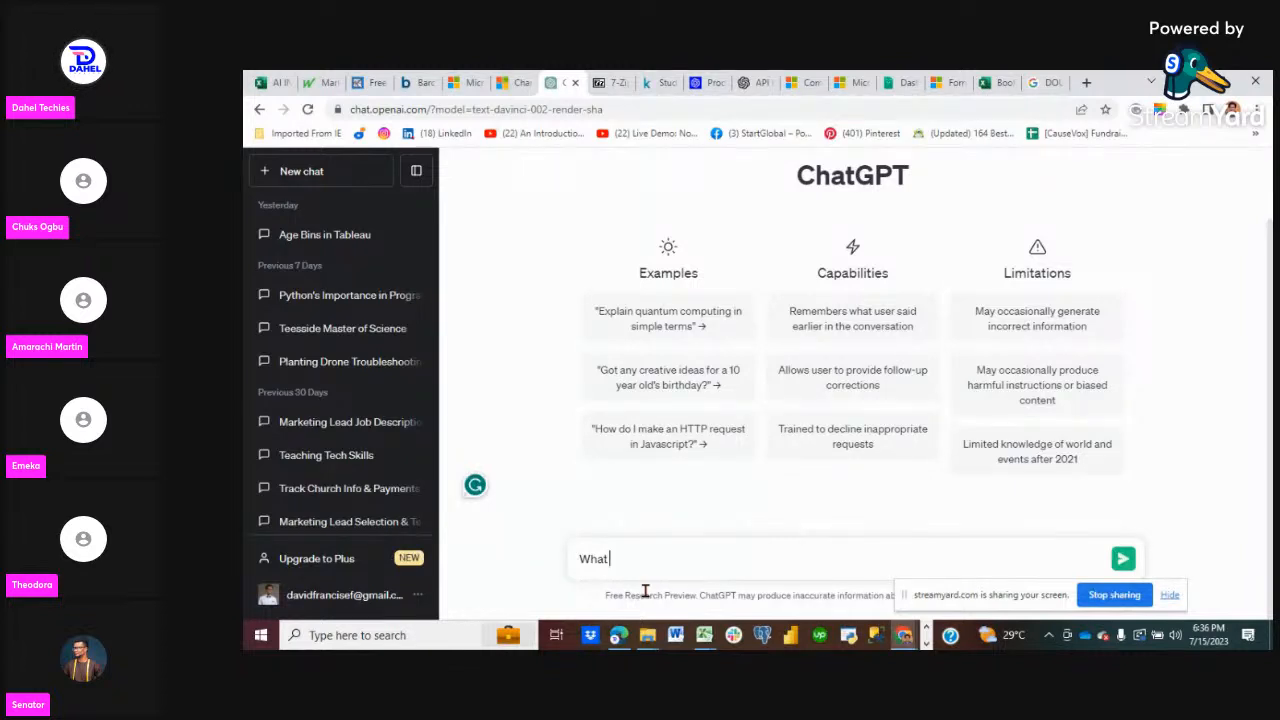
text(is)
text(cs)
key(BackSpace)
text(sc)
key(BackSpace)
key(BackSpace)
text(ac)
key(BackSpace)
text(lculated field in Tableau)
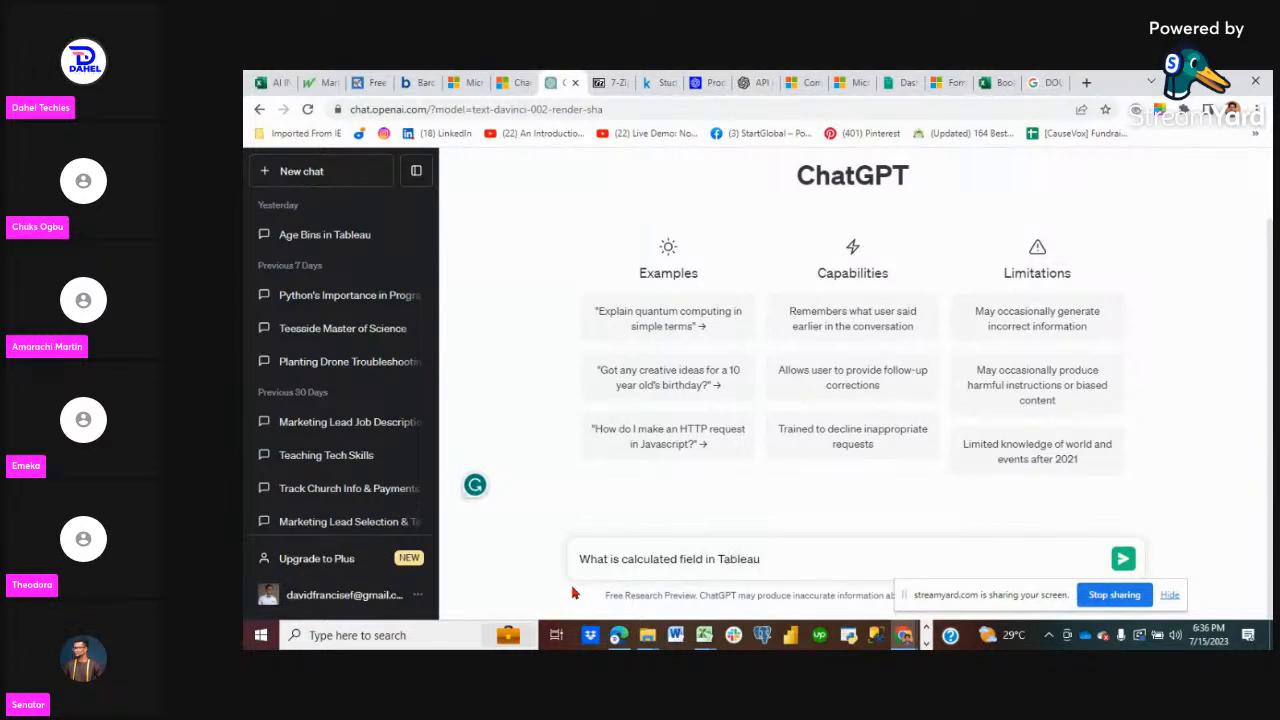
key(Return)
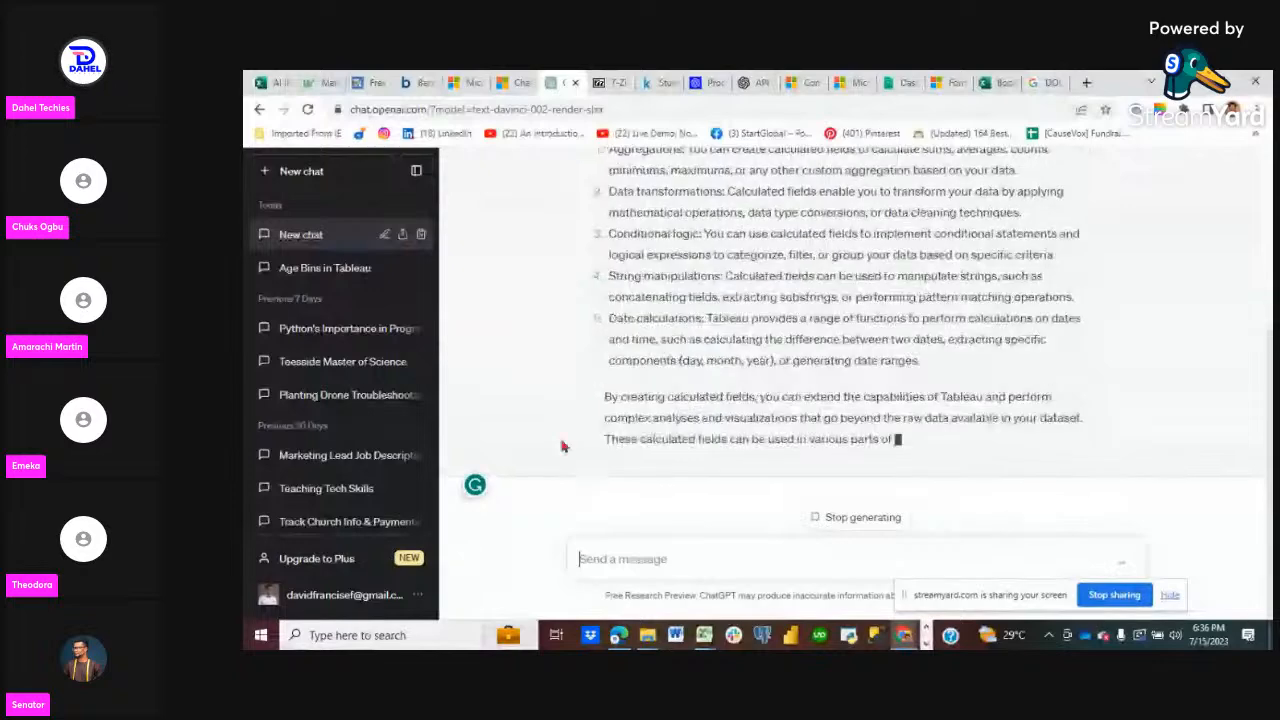
Read ChatGPT's explanation of calculated fields and their common use cases.
scroll(562, 446, up, 5)
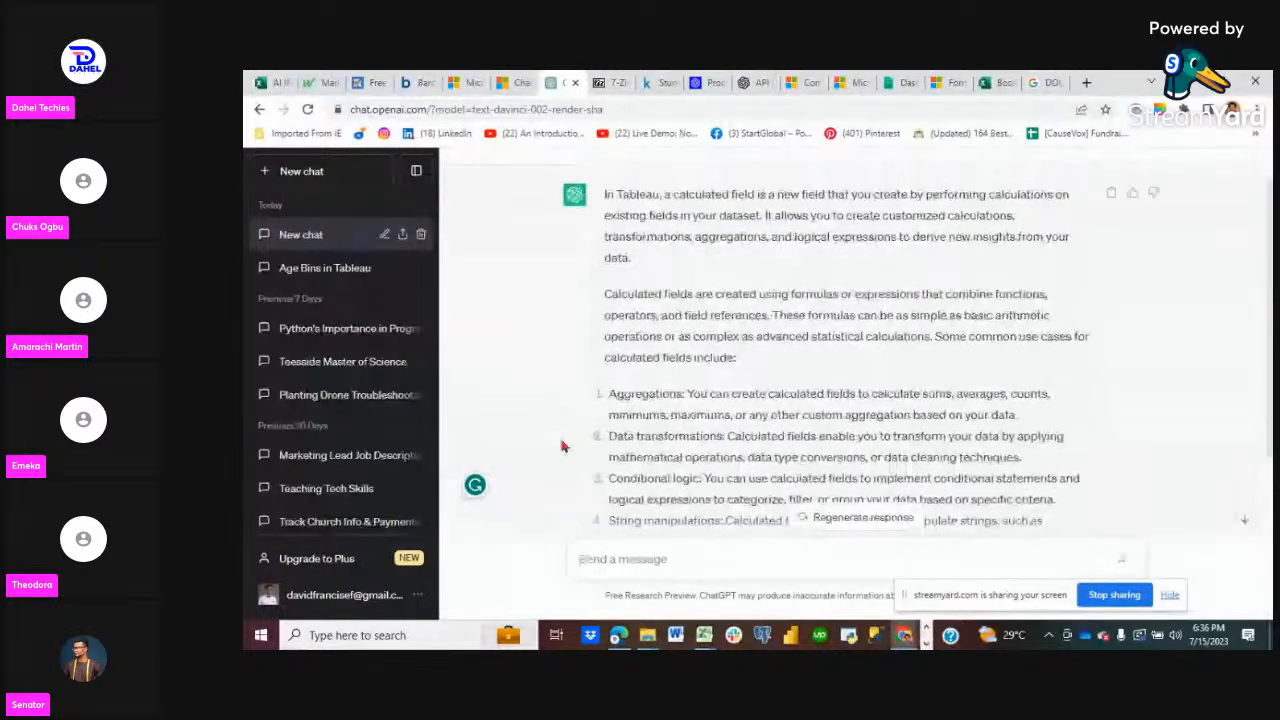
scroll(562, 446, up, 1)
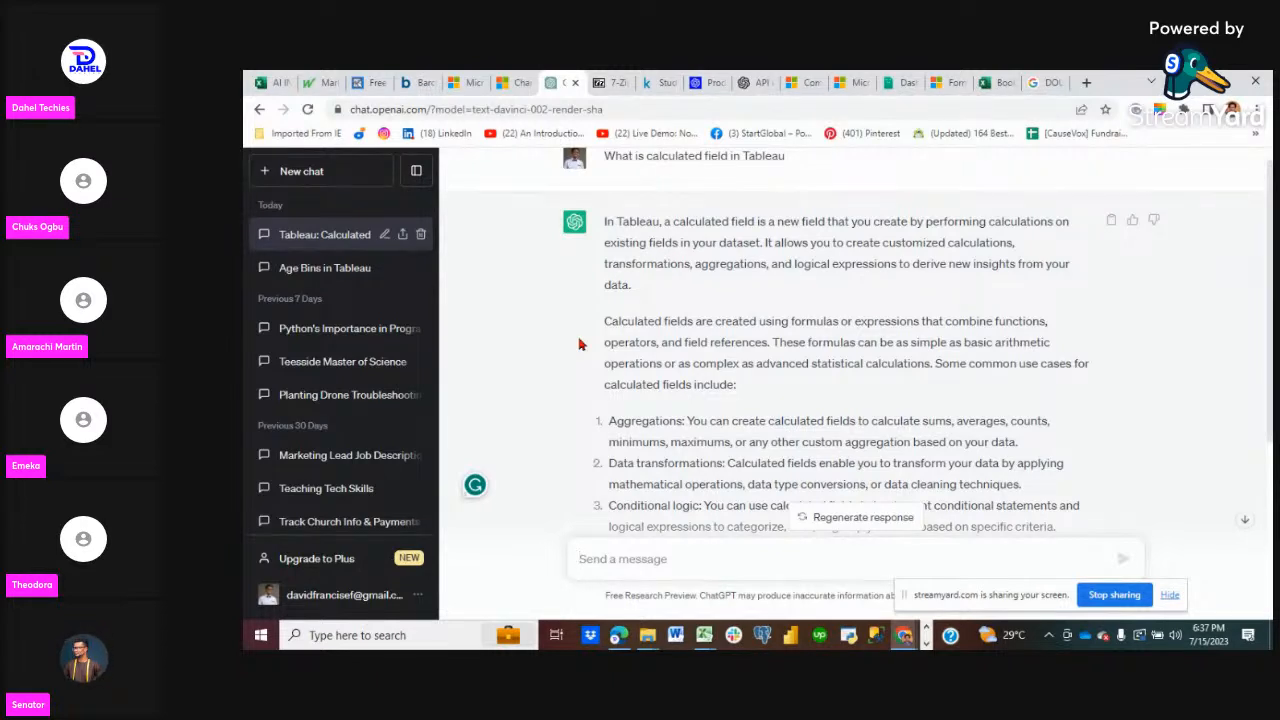
scroll(578, 344, down, 2)
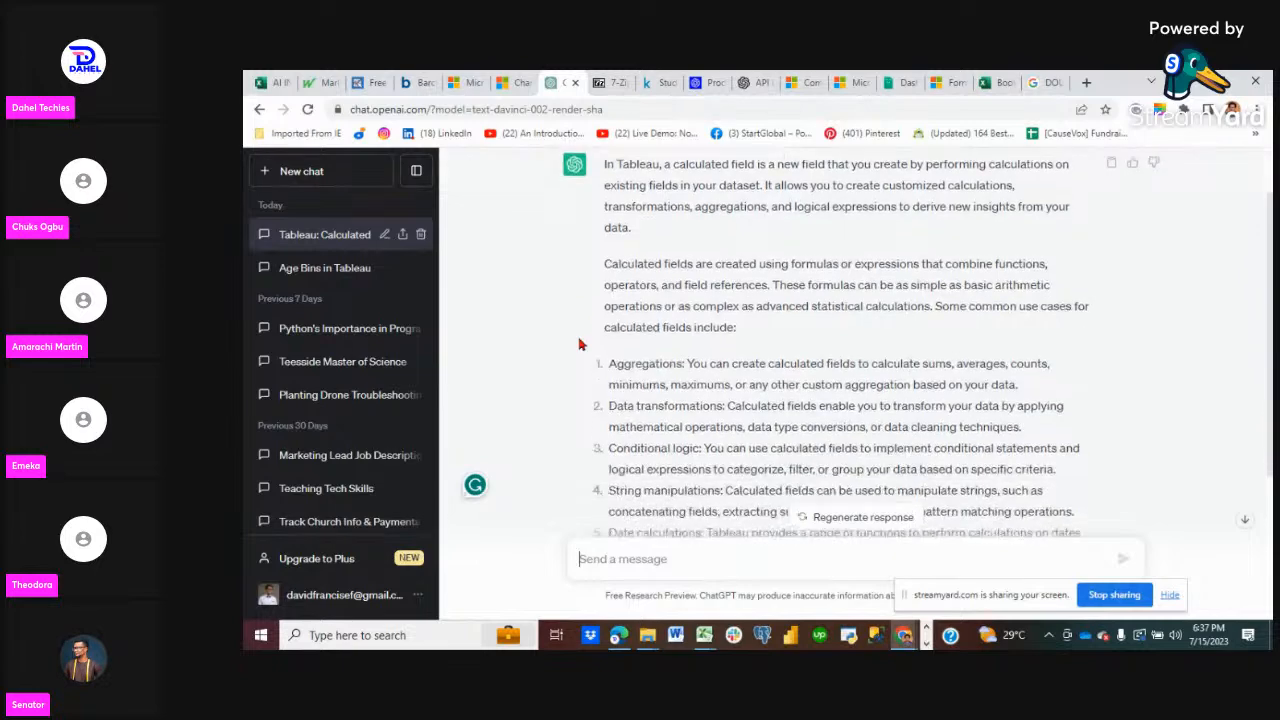
scroll(546, 384, down, 1)
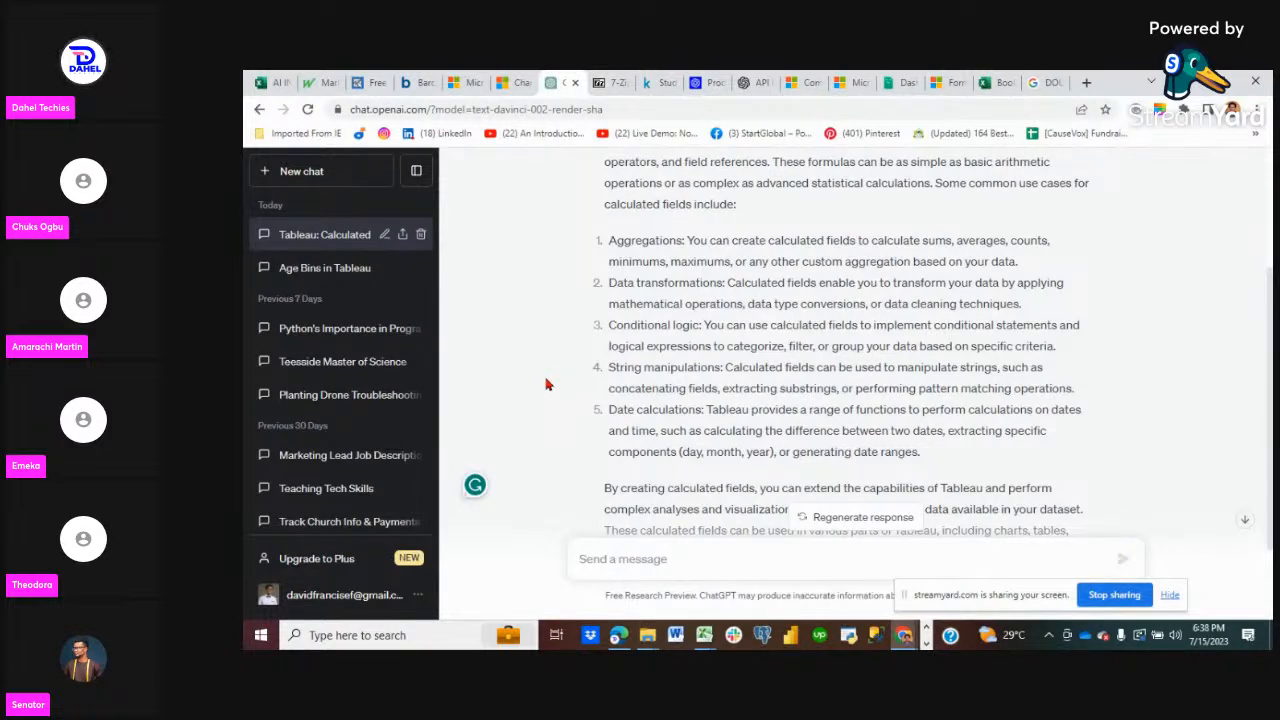
scroll(546, 384, down, 1)
scroll(546, 384, up, 2)
scroll(546, 384, up, 1)
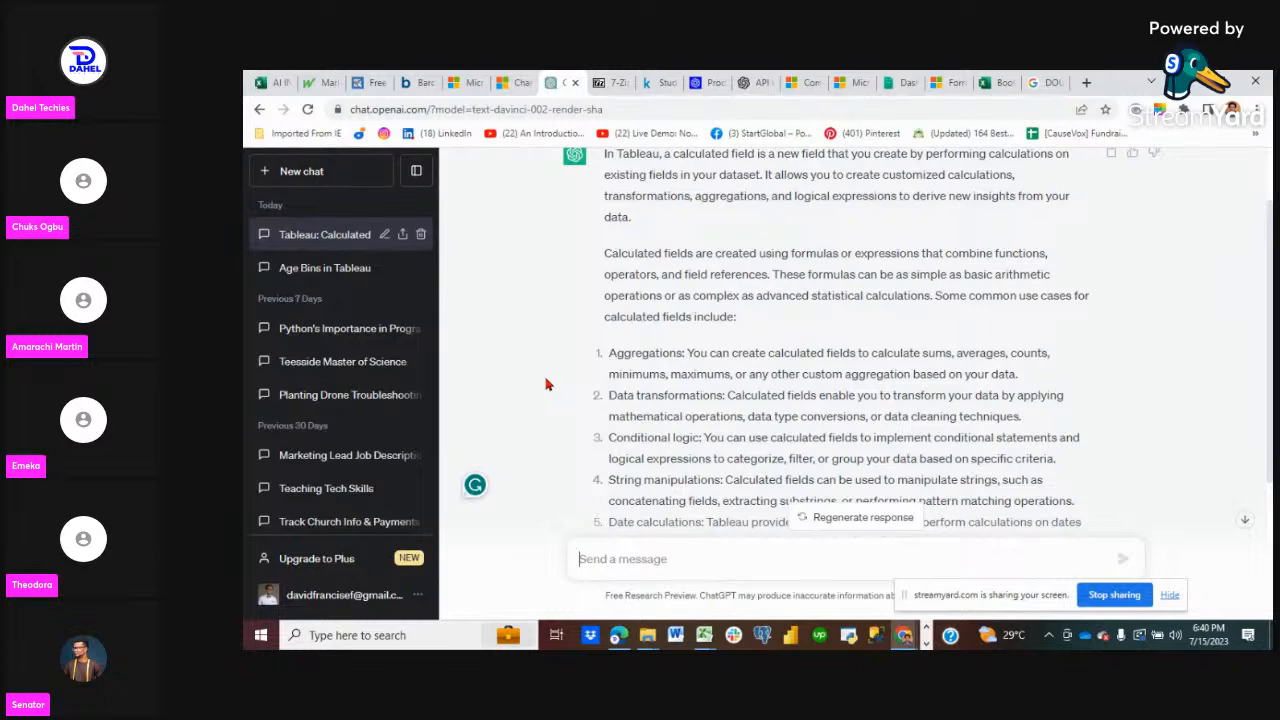
scroll(547, 384, down, 2)
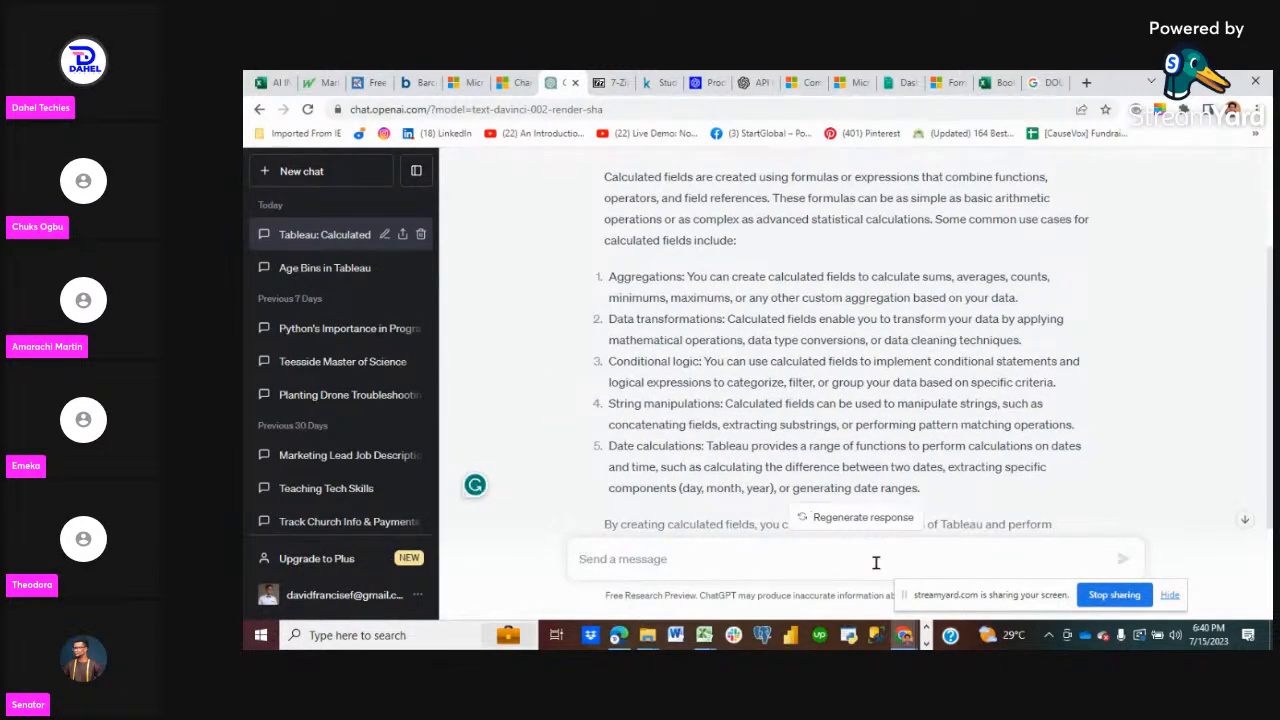
Switch back to Tableau and look through the Age field's available commands, including its Create options.
click(927, 644)
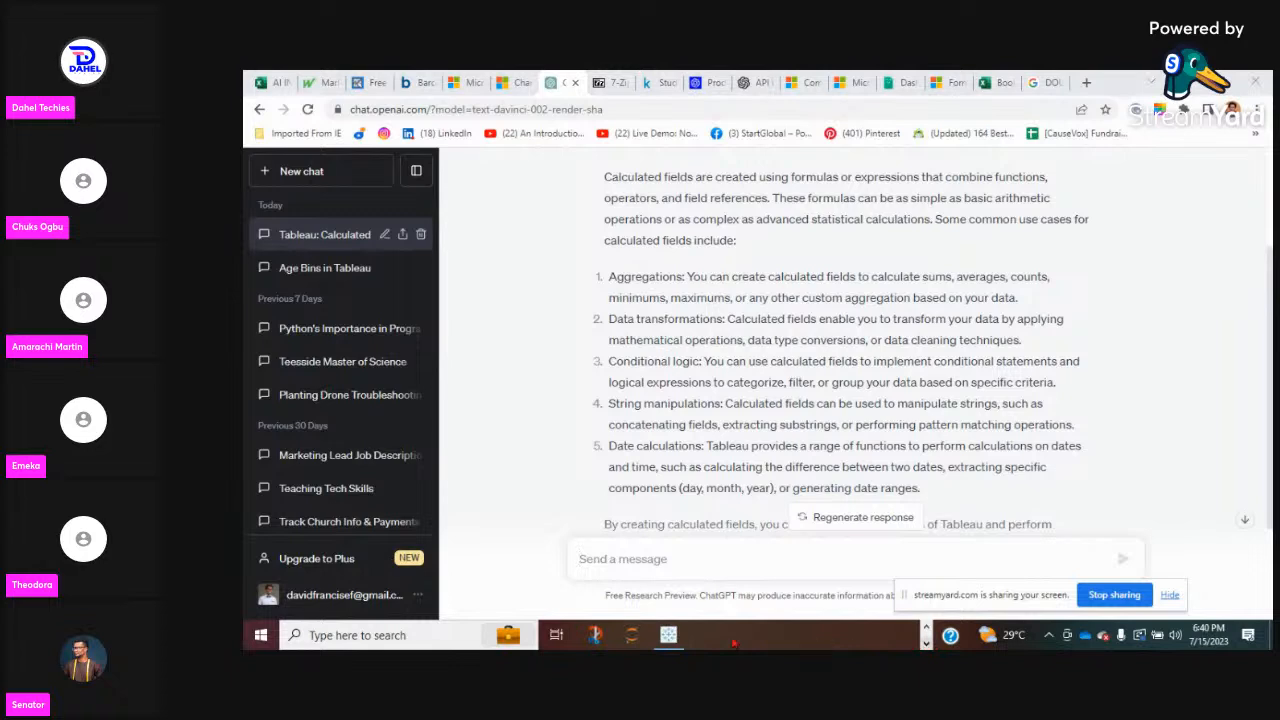
click(670, 638)
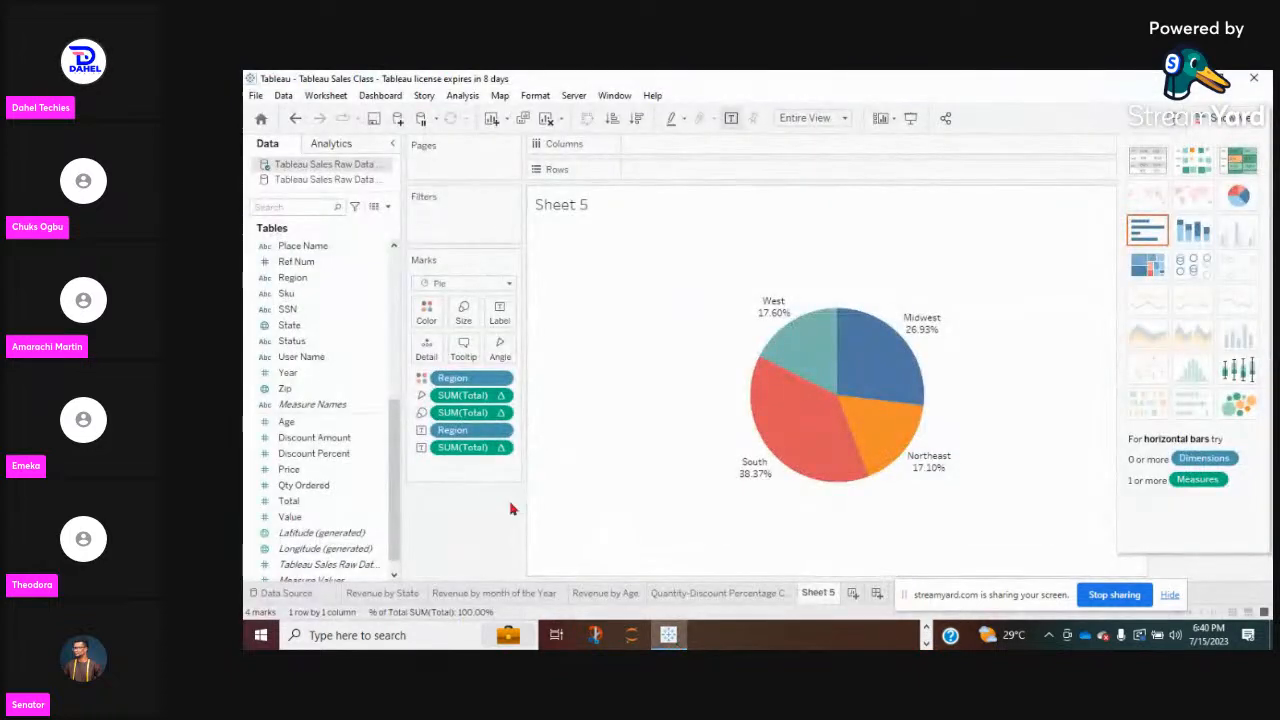
click(375, 425)
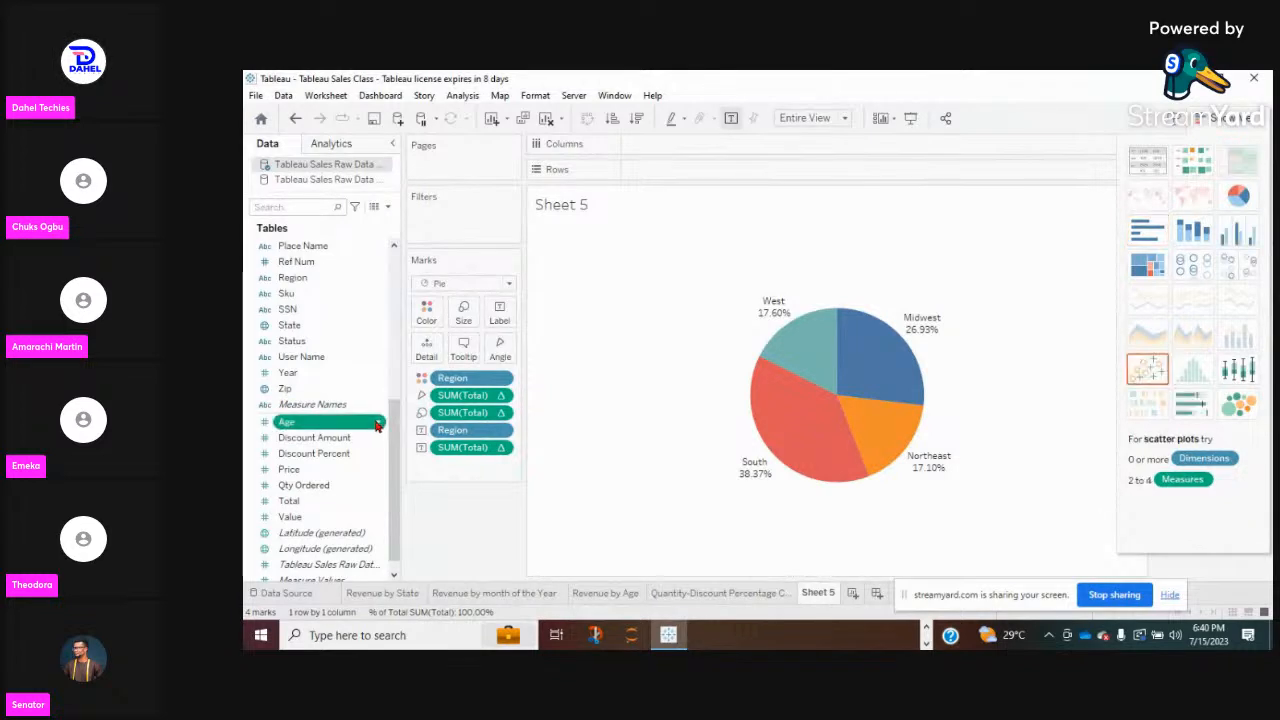
right_click(376, 425)
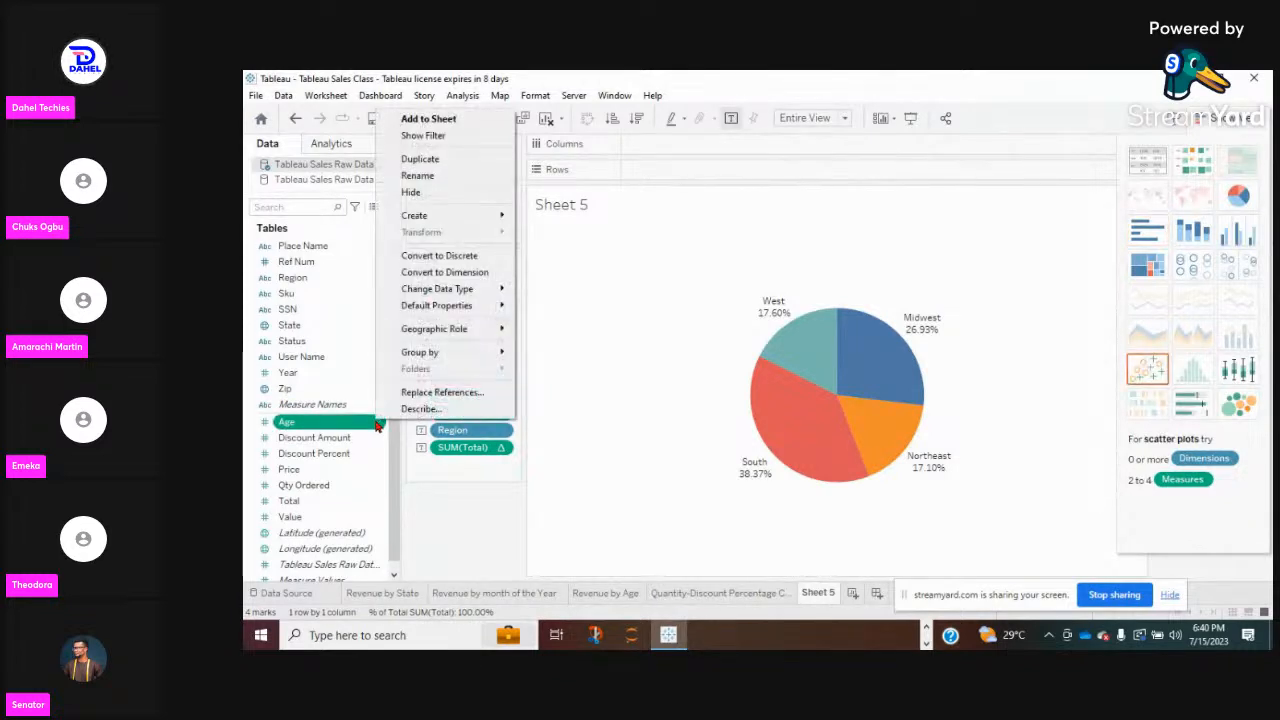
mouse_move(480, 216)
click(476, 524)
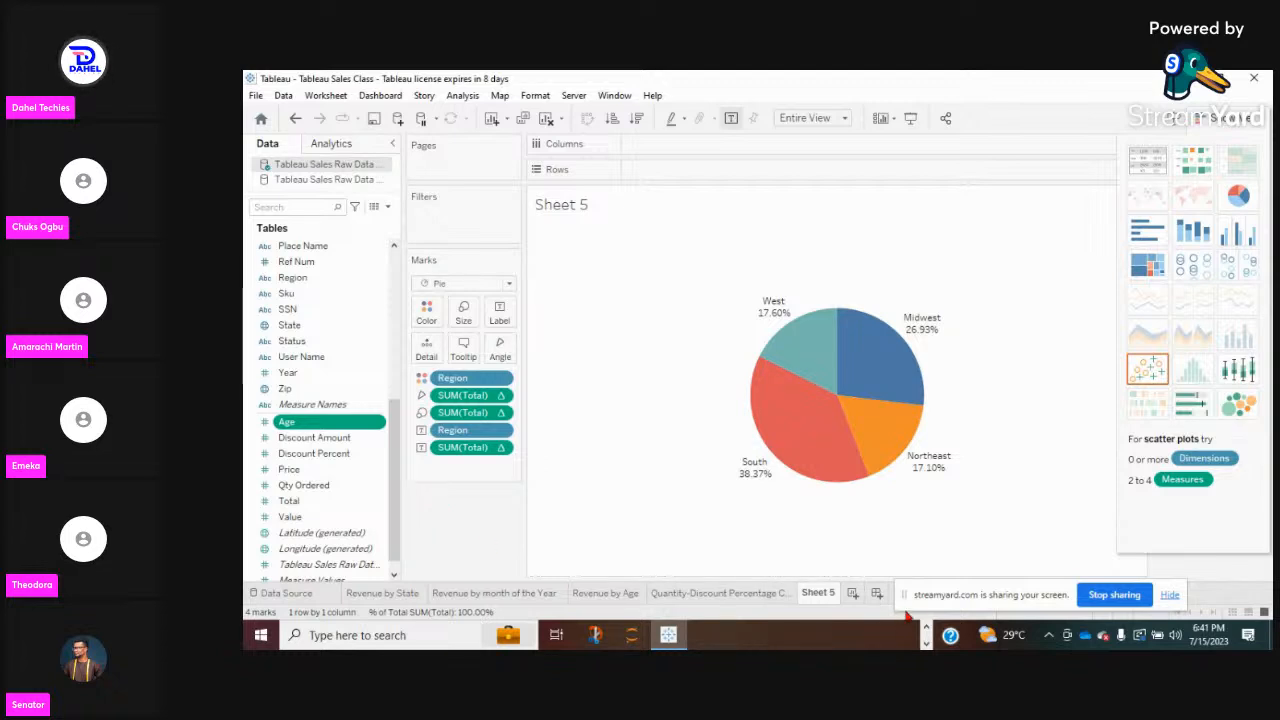
Switch to the StreamYard broadcast and read the viewers' recent comments.
click(926, 643)
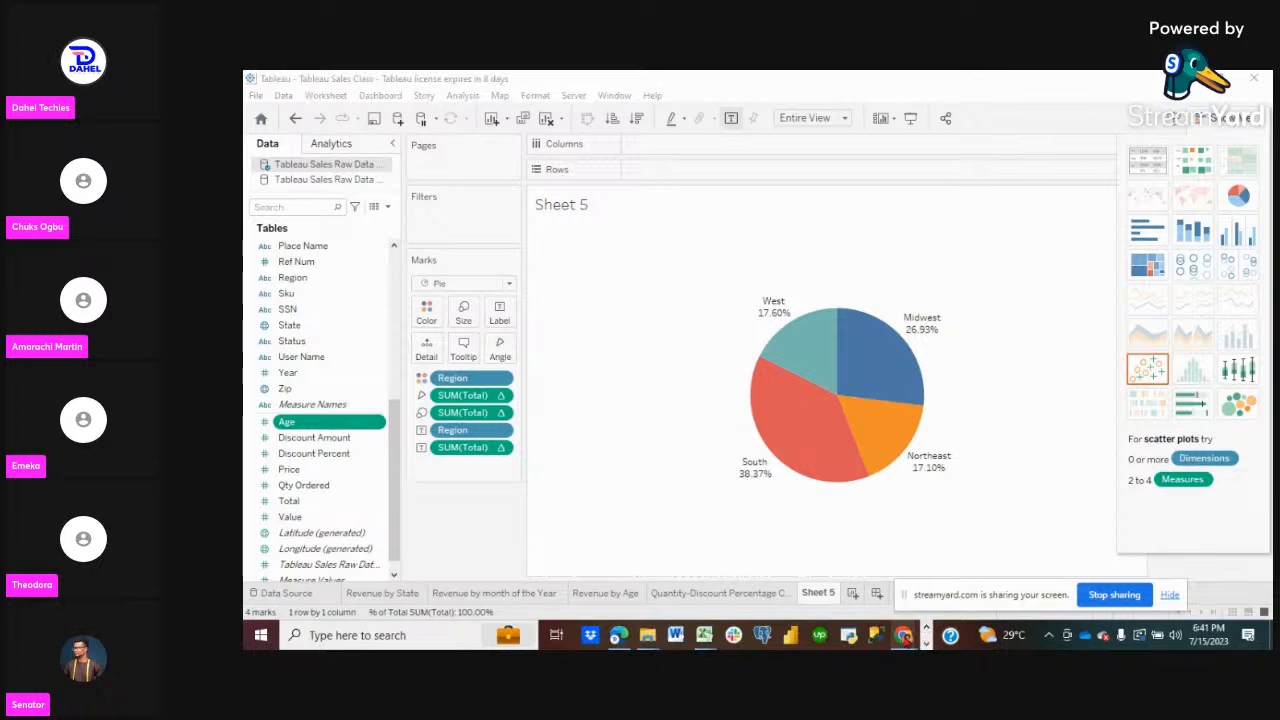
mouse_move(904, 636)
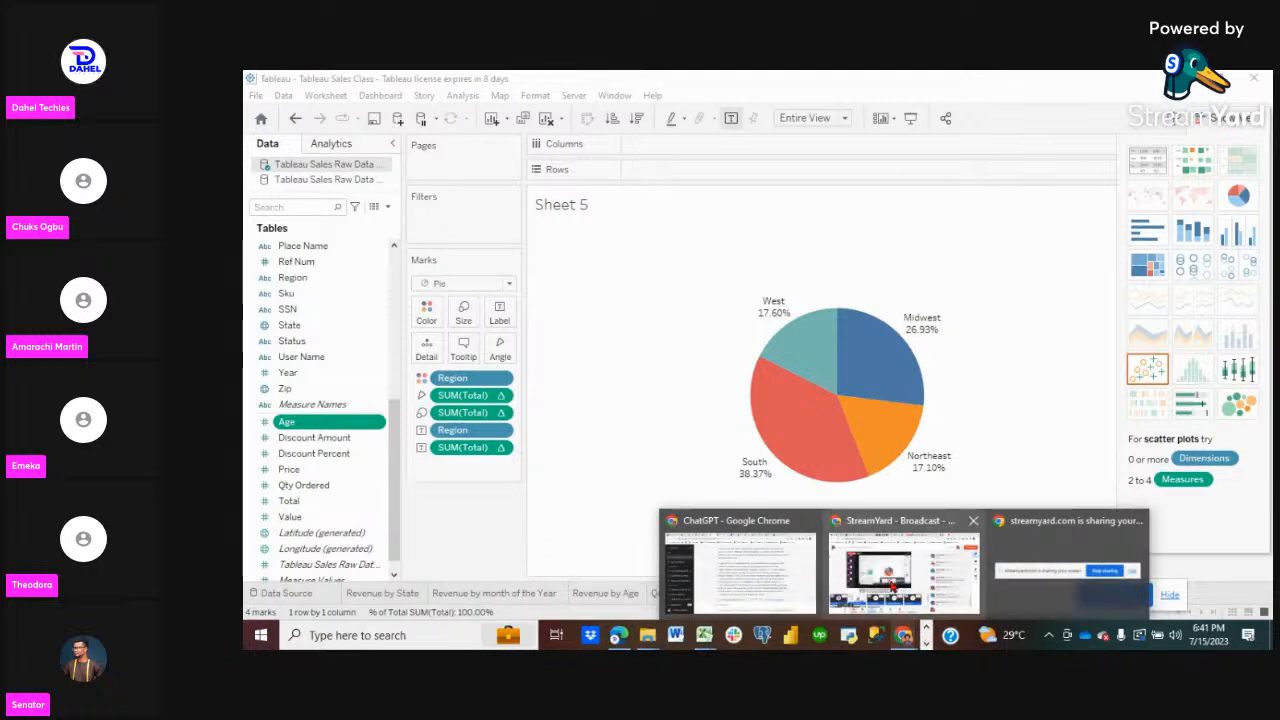
click(892, 585)
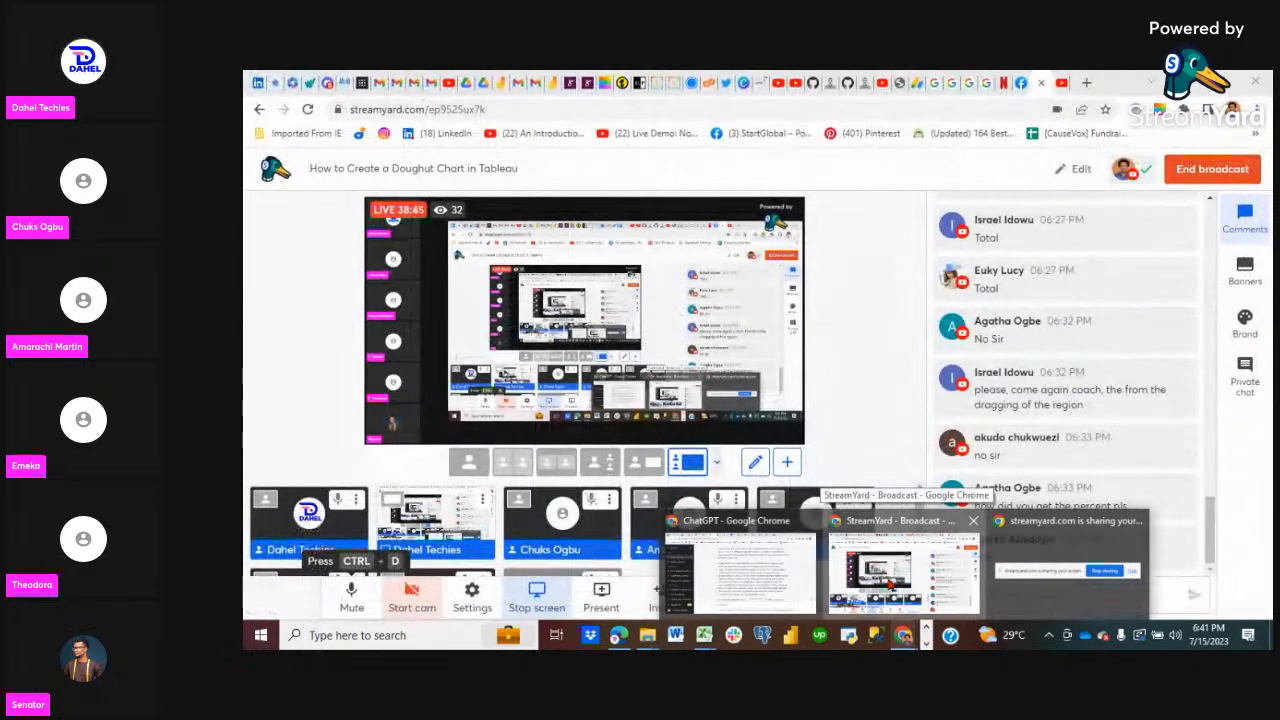
click(890, 586)
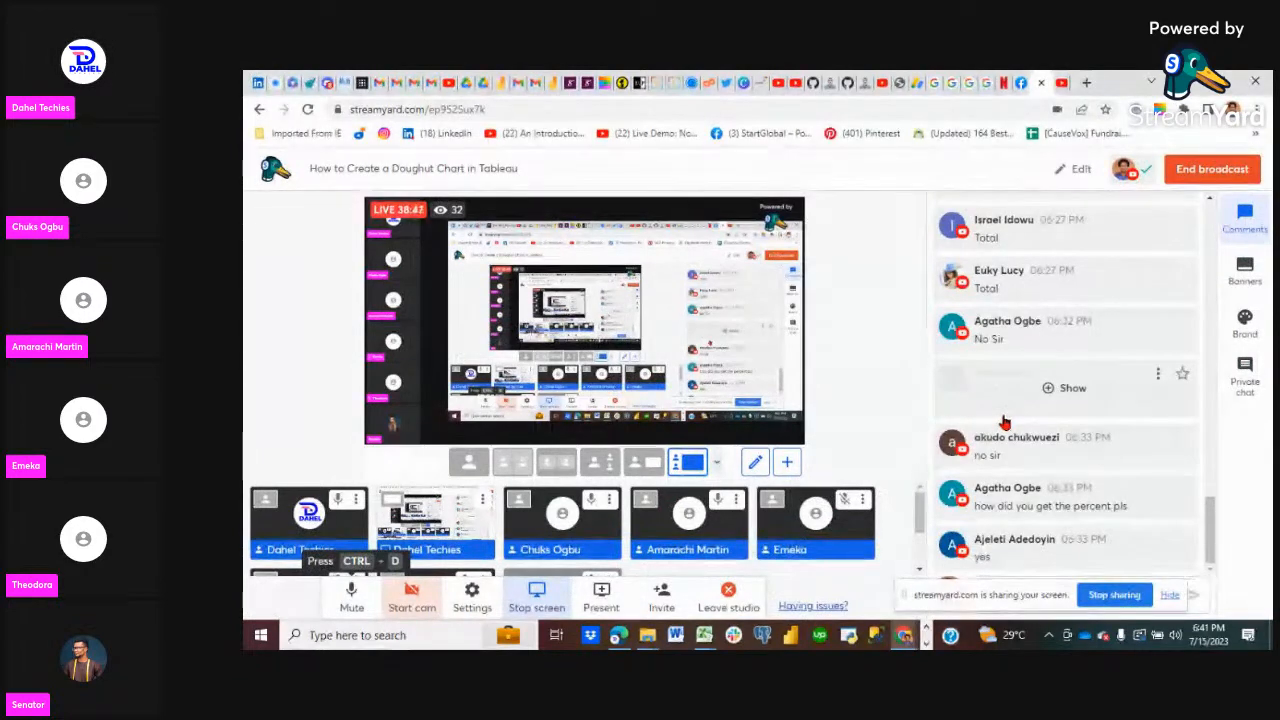
scroll(1052, 375, up, 1)
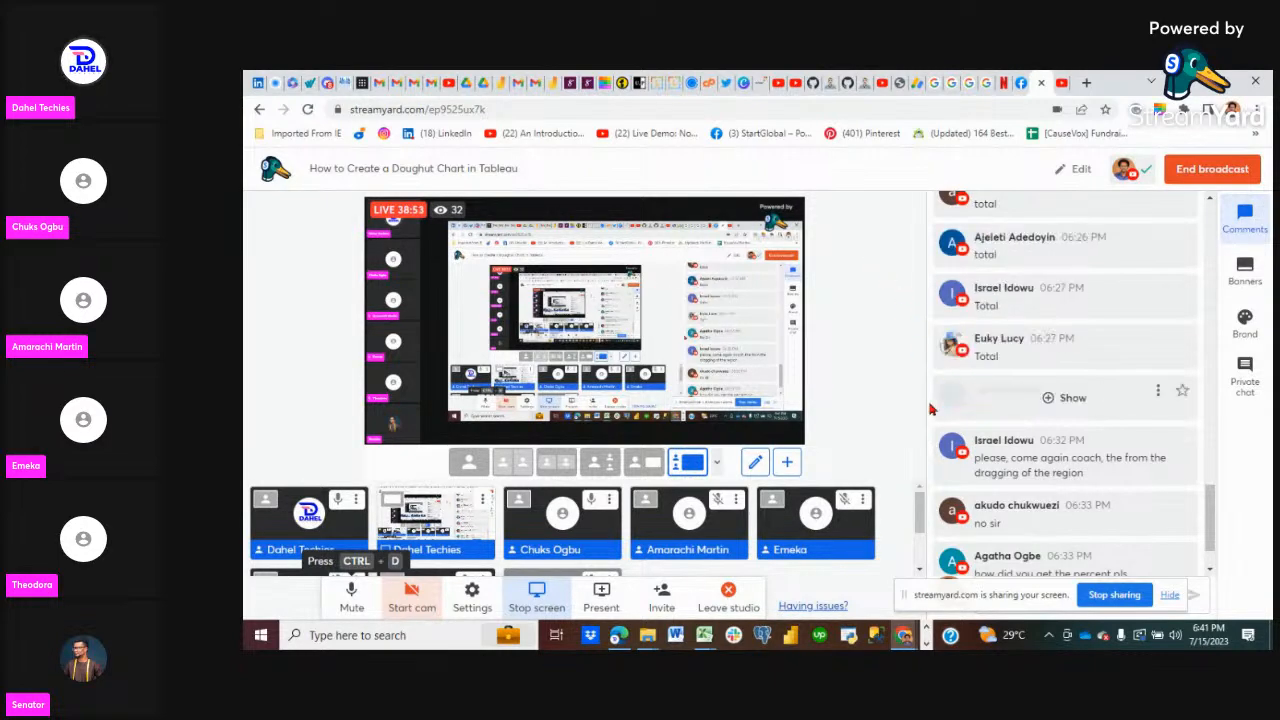
Reveal the hidden viewer comment, read the recent comments and remove the shared screen from the broadcast stage.
scroll(1086, 368, down, 1)
click(1072, 387)
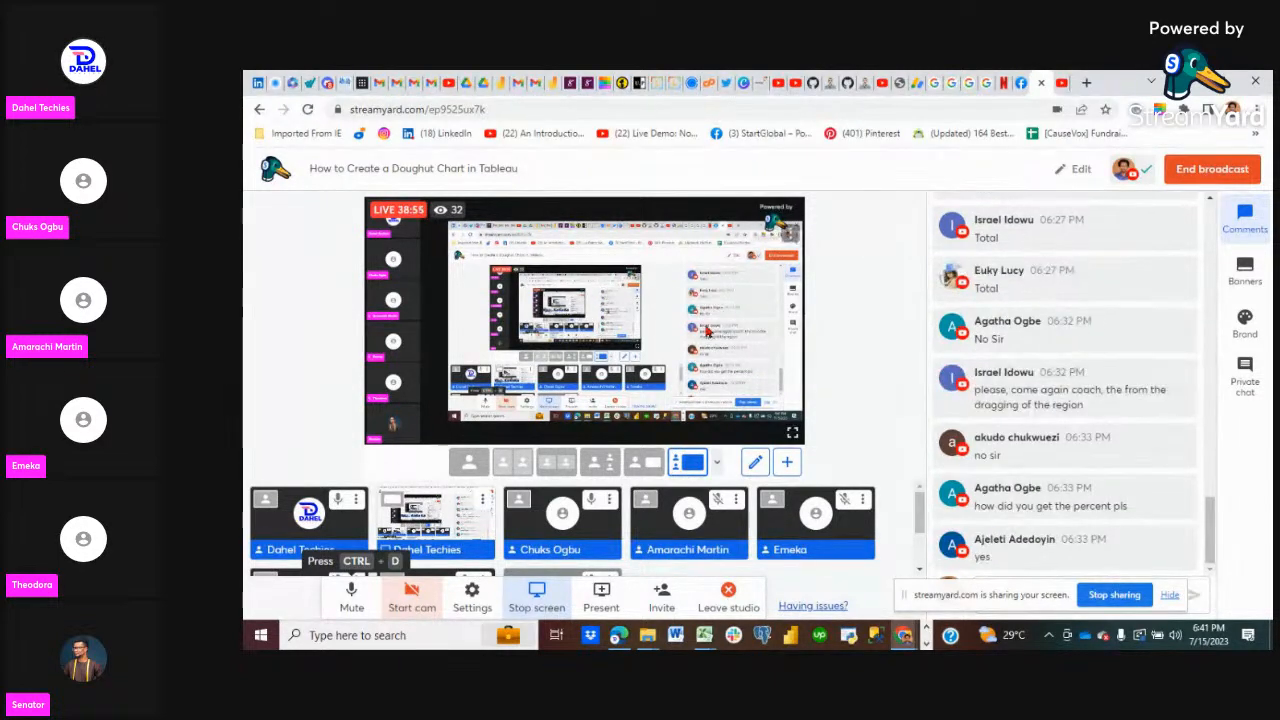
scroll(435, 525, down, 2)
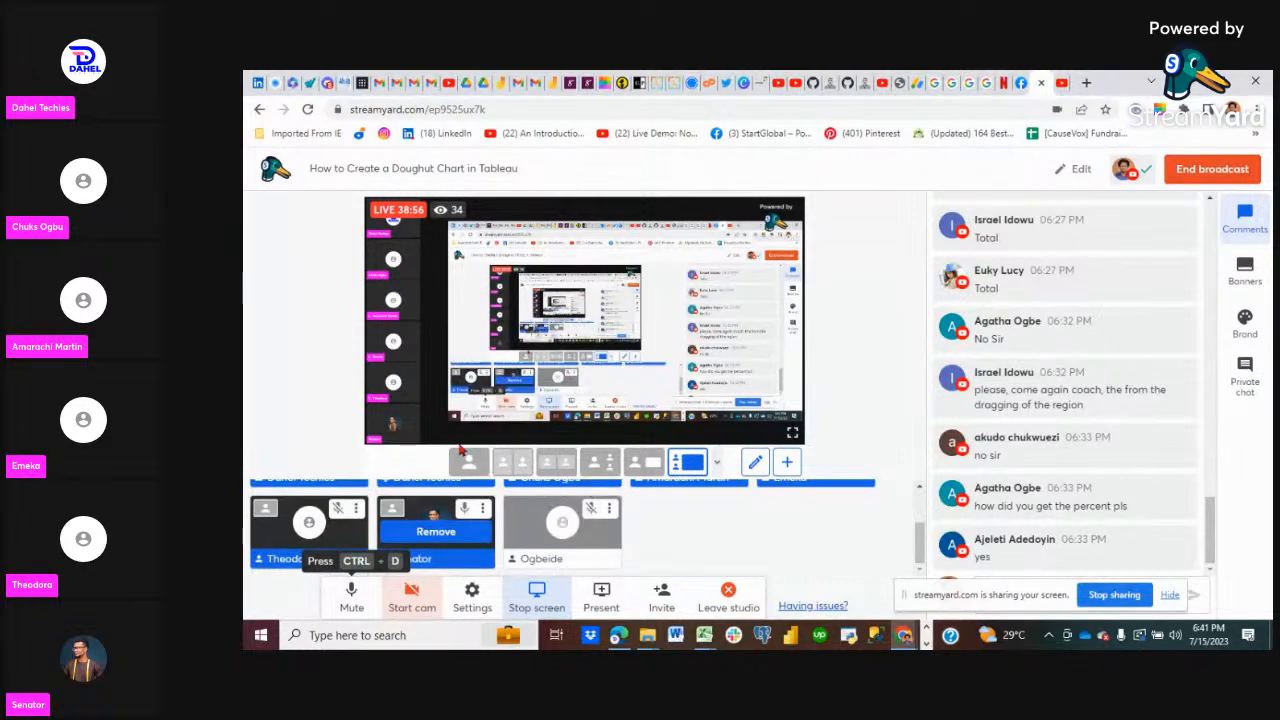
scroll(467, 502, up, 2)
click(449, 521)
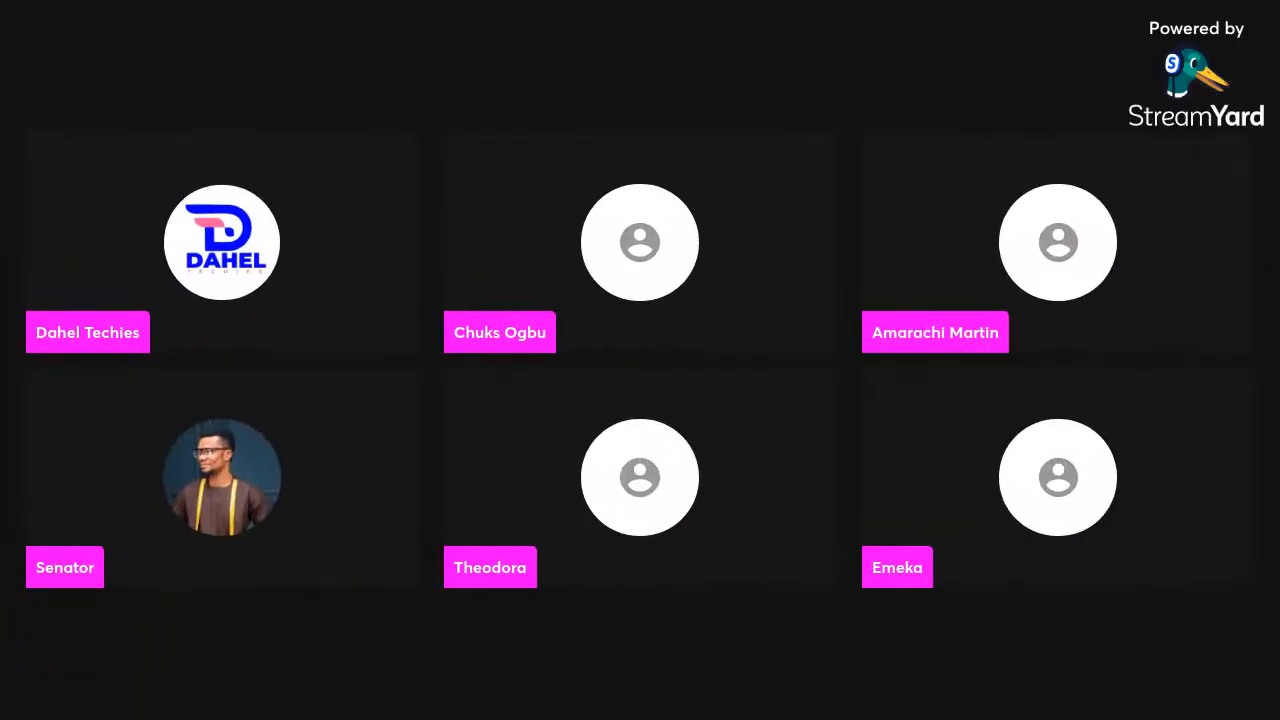
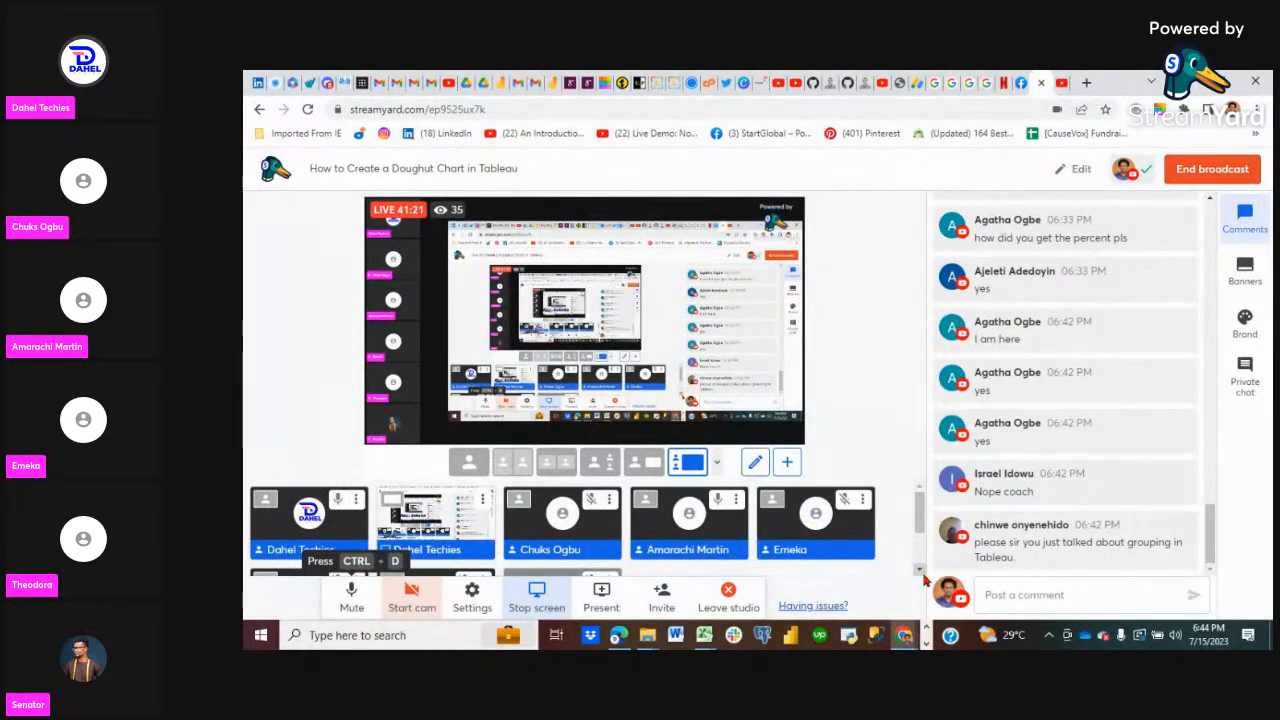
Look through the broadcast participants and return to the Sheet 5 pie chart in Tableau.
scroll(922, 576, down, 1)
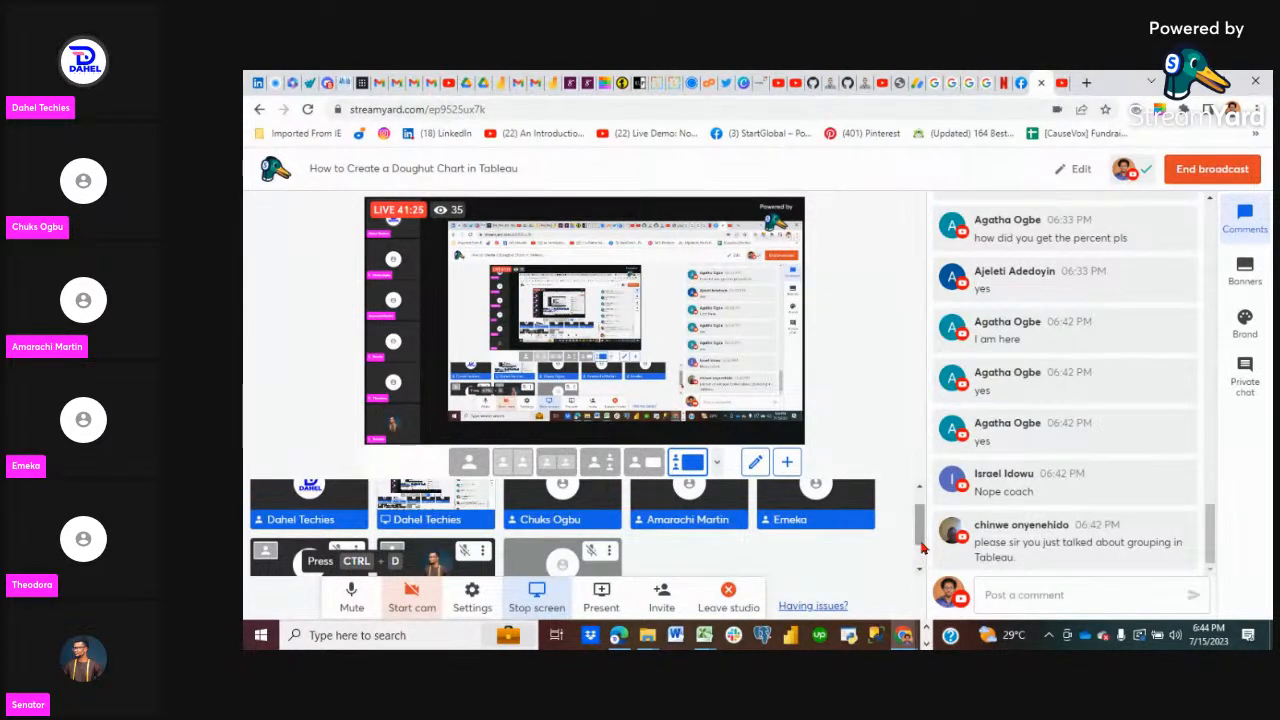
scroll(922, 527, up, 1)
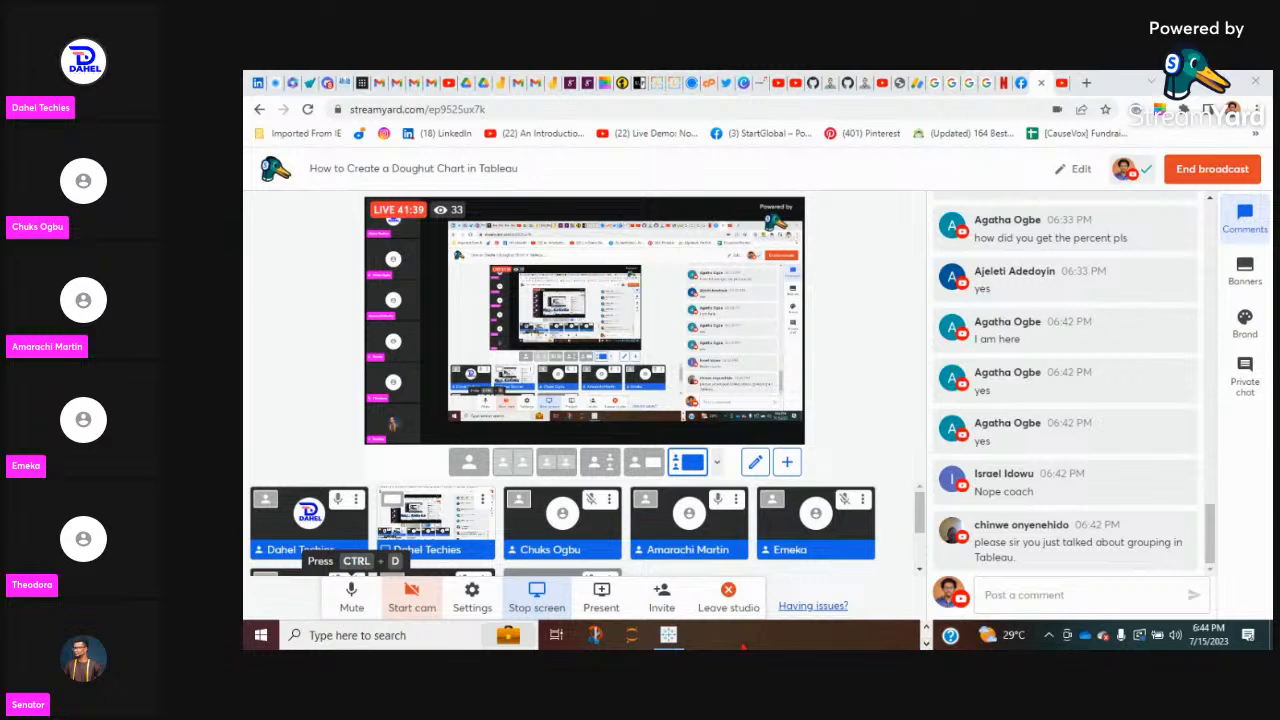
mouse_move(670, 637)
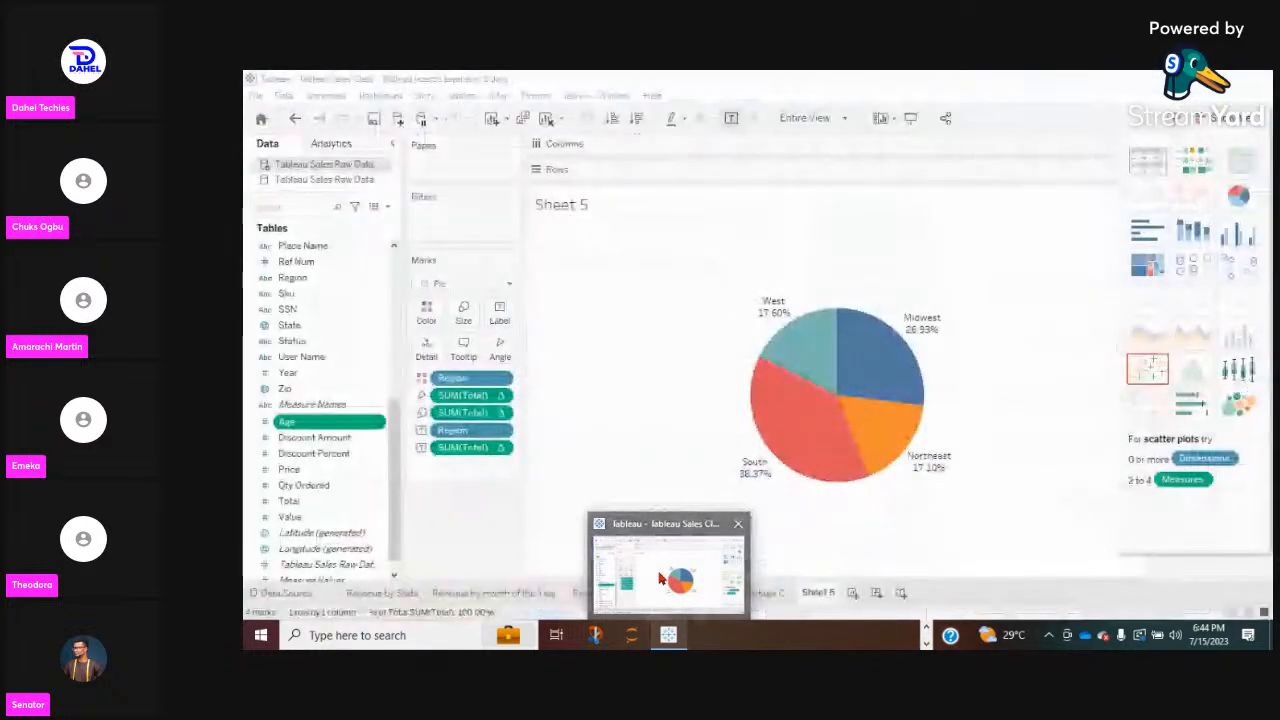
click(660, 578)
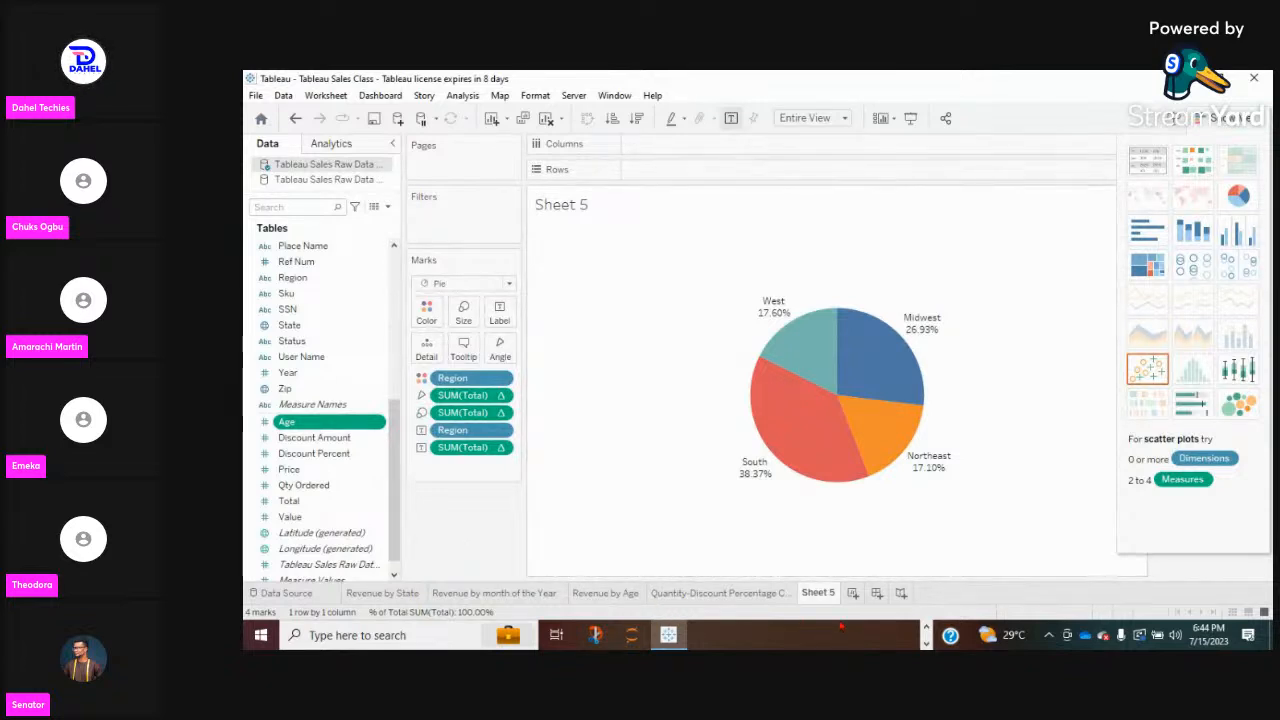
Switch to the ChatGPT window and reread the common use cases and closing summary about calculated fields.
click(926, 629)
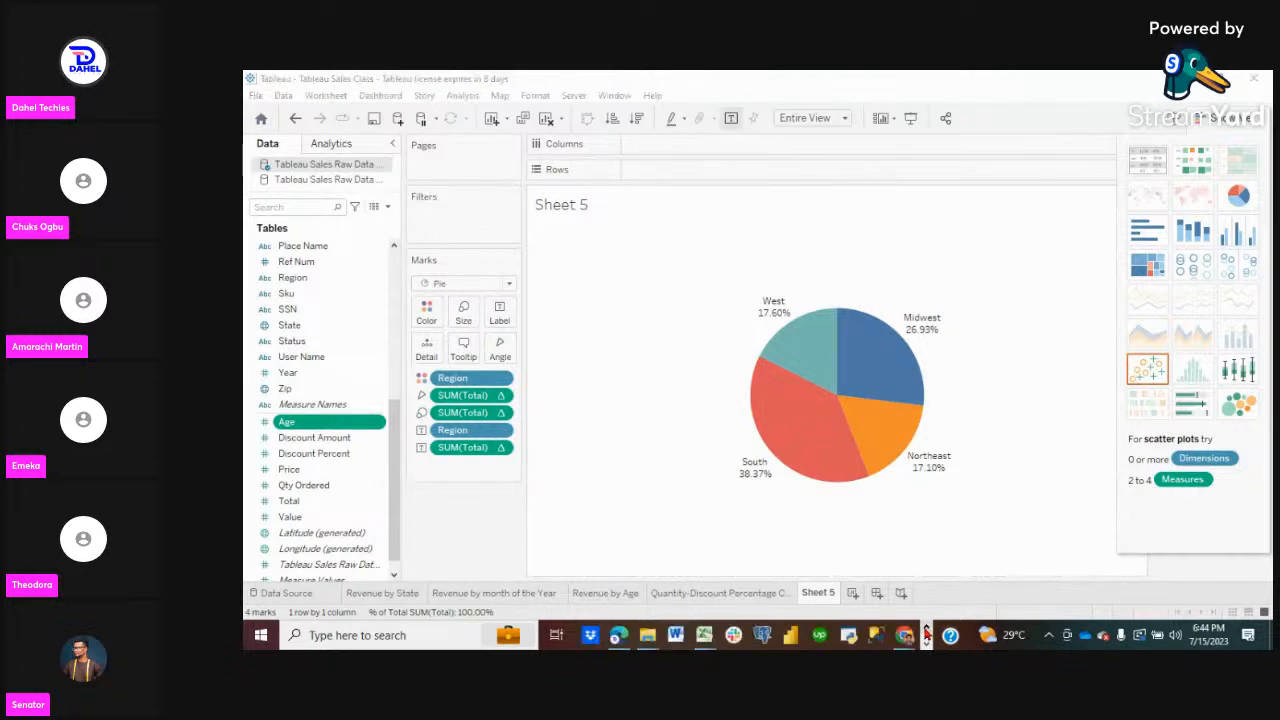
mouse_move(904, 635)
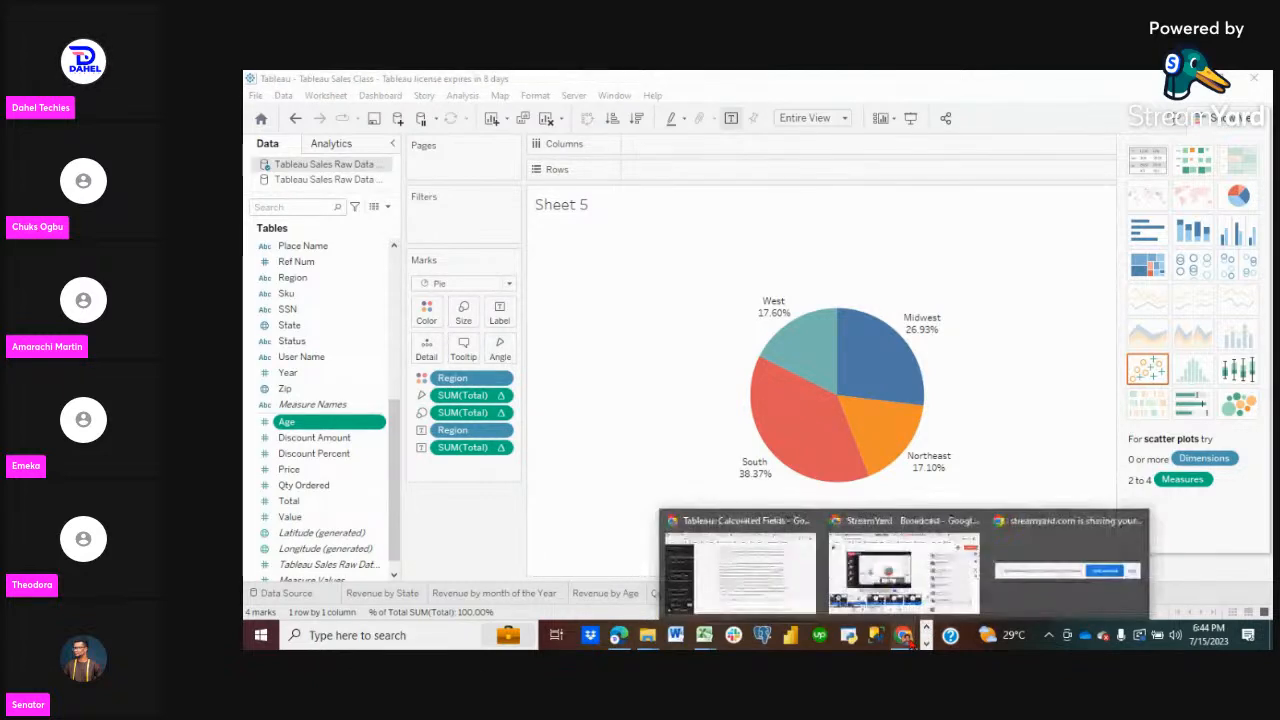
click(725, 555)
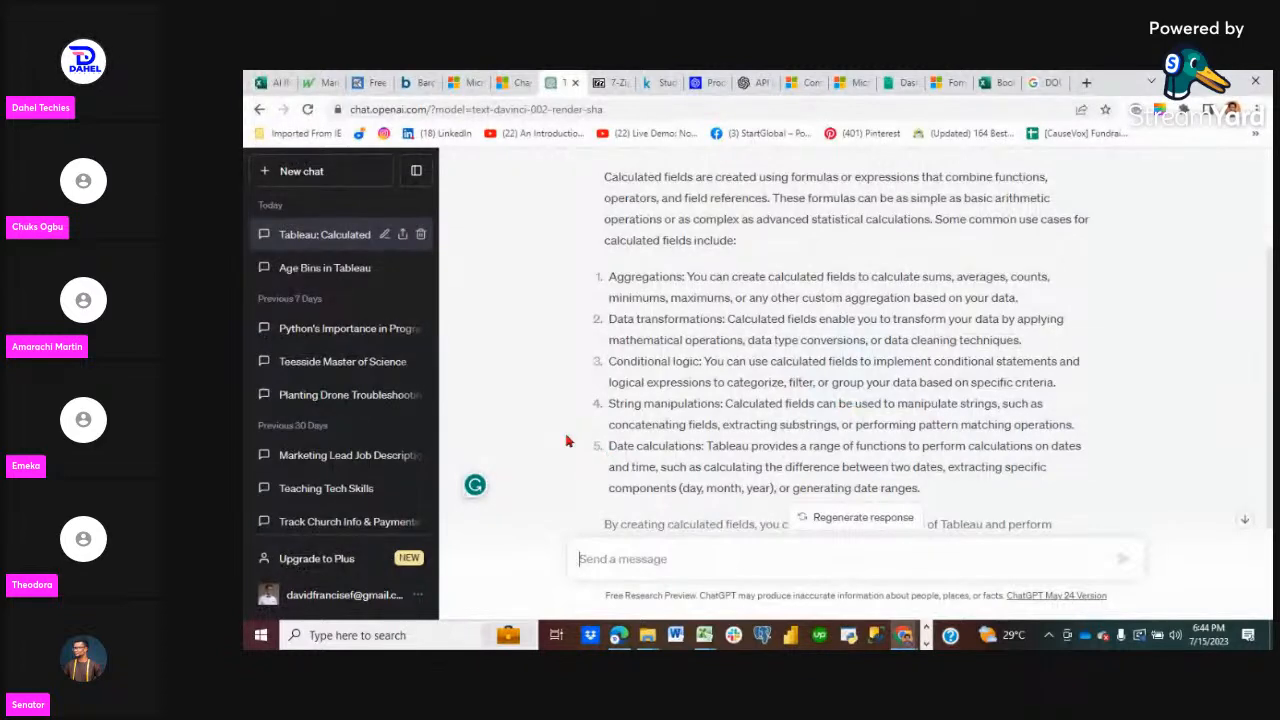
scroll(566, 441, down, 1)
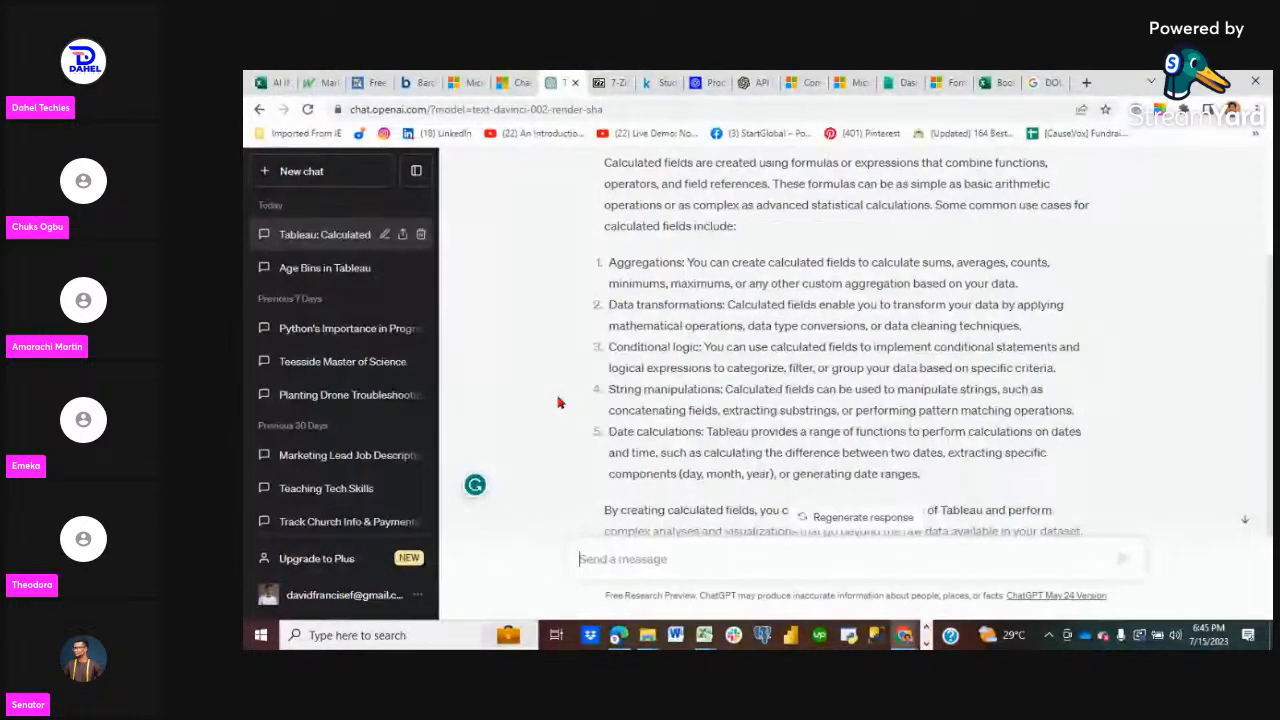
scroll(559, 402, down, 1)
scroll(559, 402, down, 1)
scroll(559, 402, down, 1)
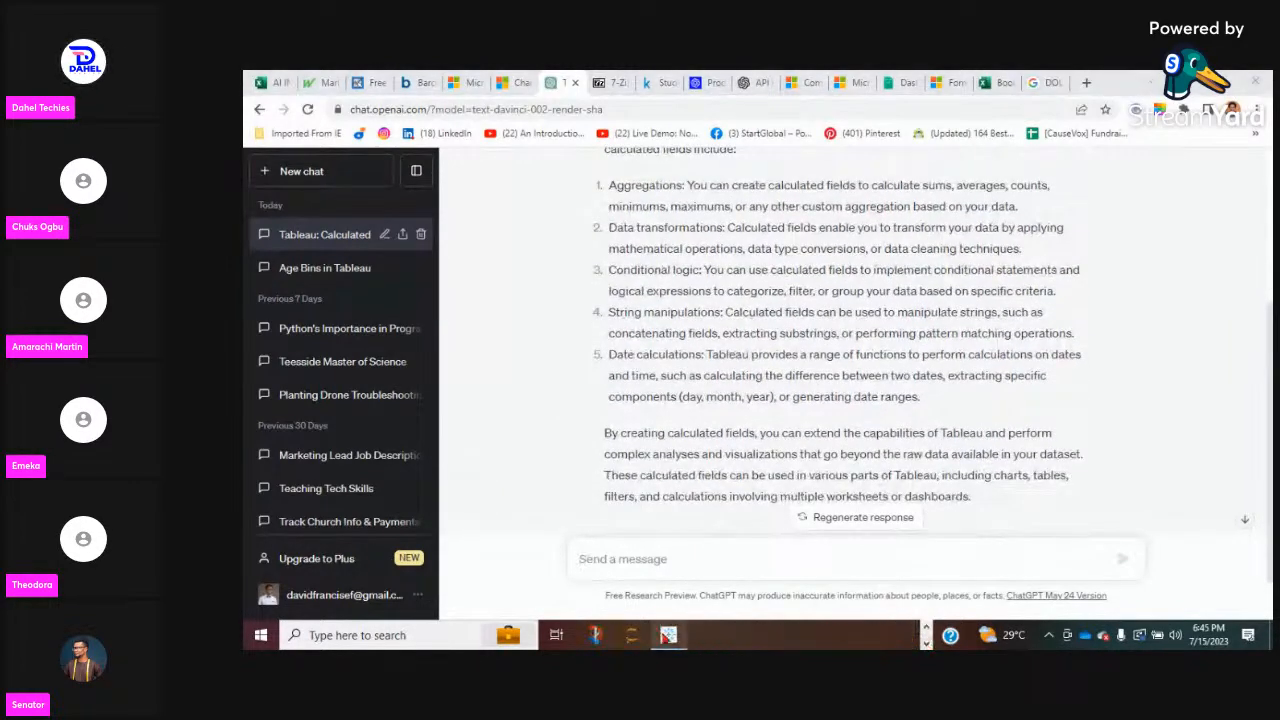
Switch to Tableau and create a calculated field named Zero Axis with the formula 0.
click(667, 637)
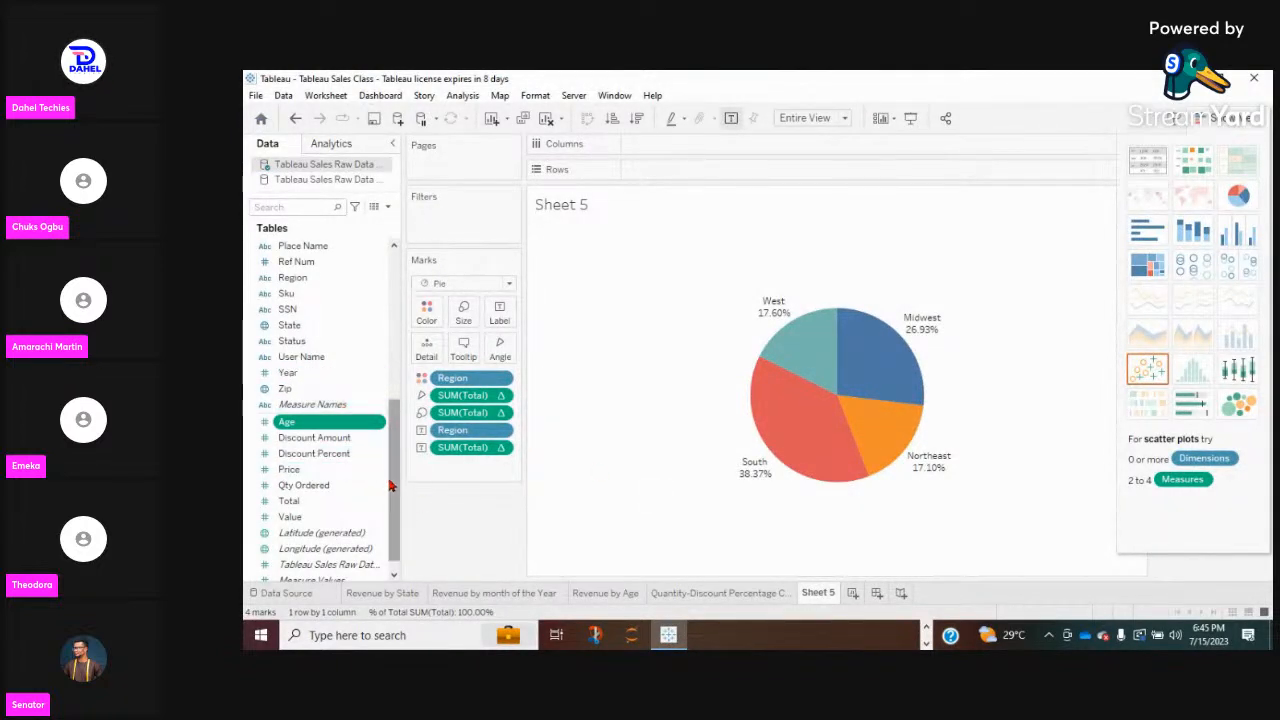
drag(390, 485, 393, 330)
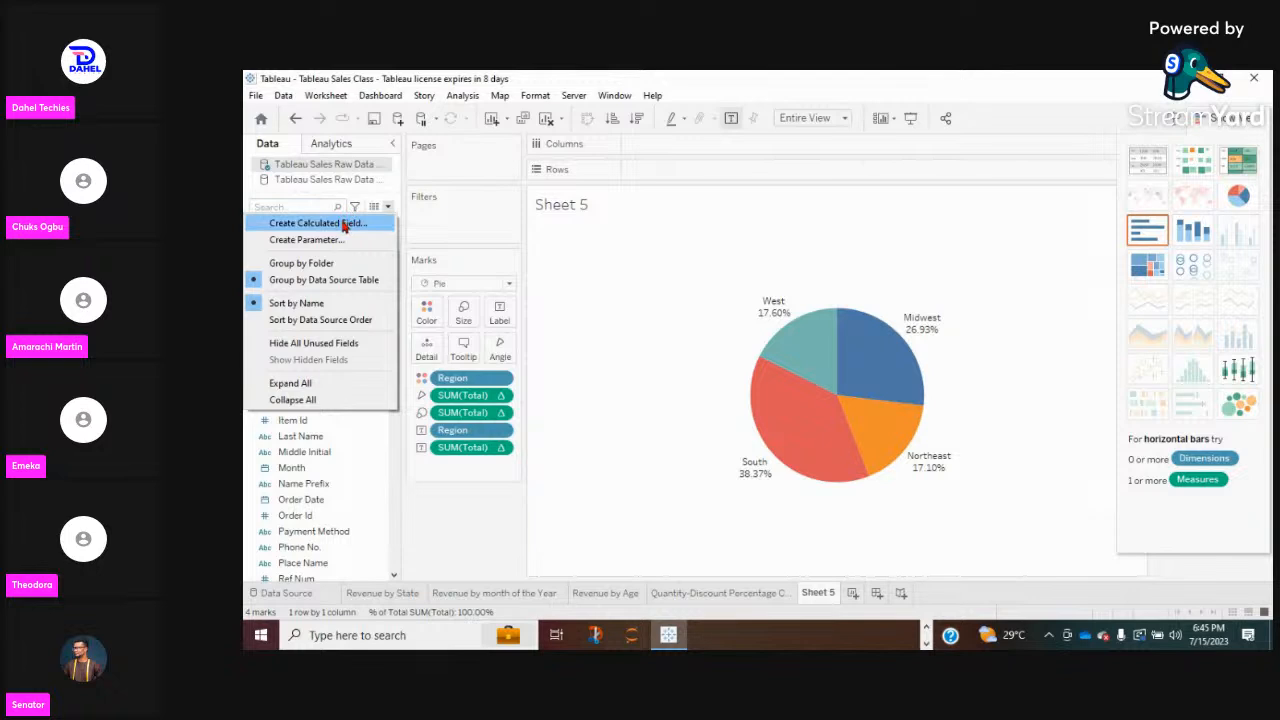
click(343, 224)
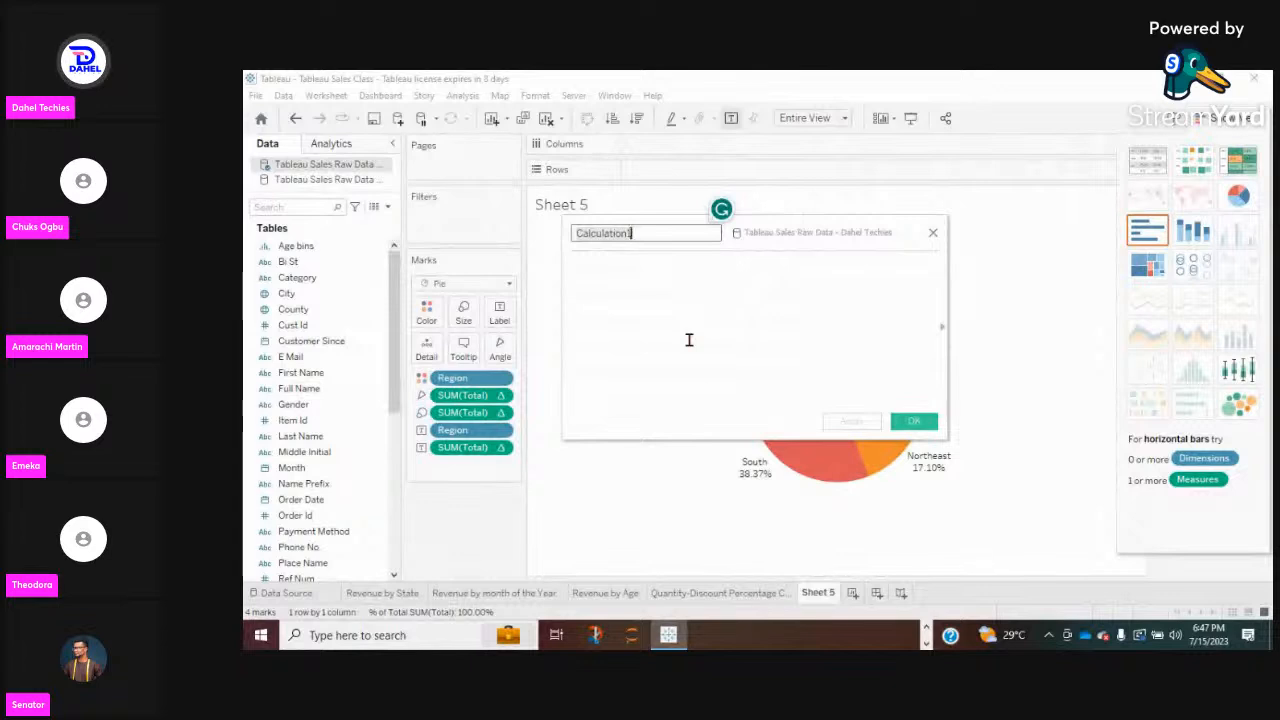
key(BackSpace)
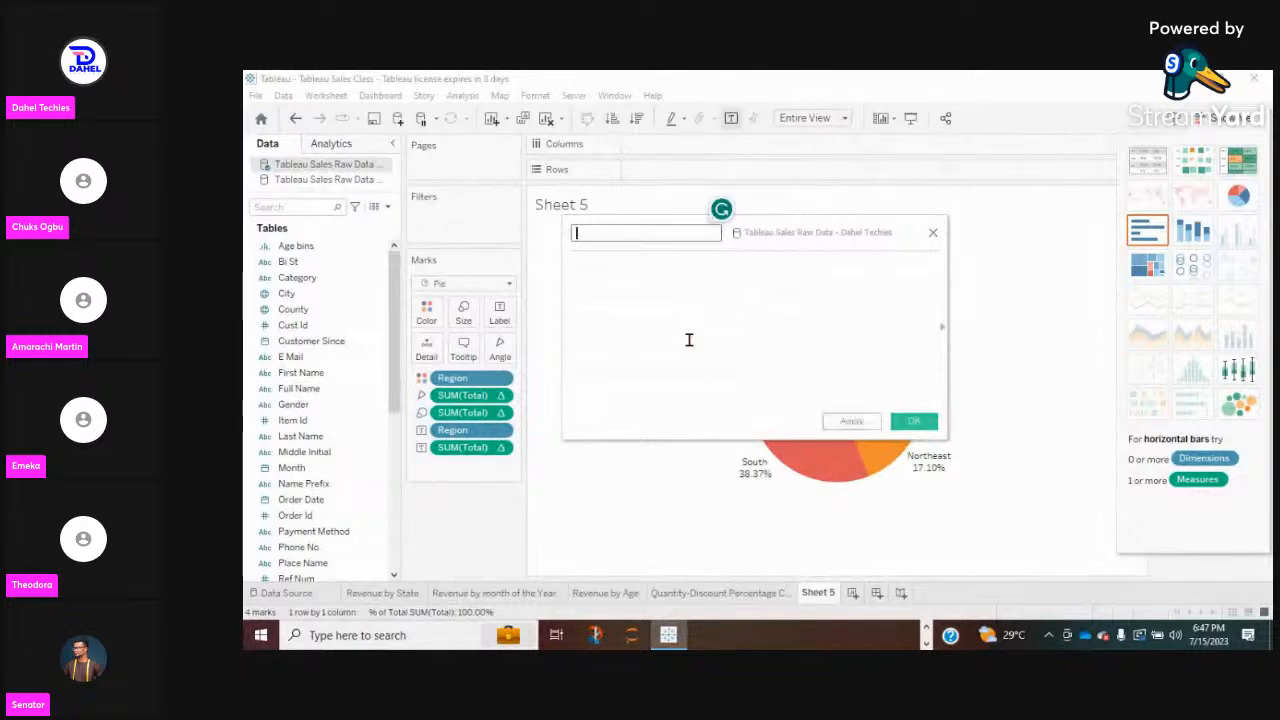
text(2ero)
text( Axis)
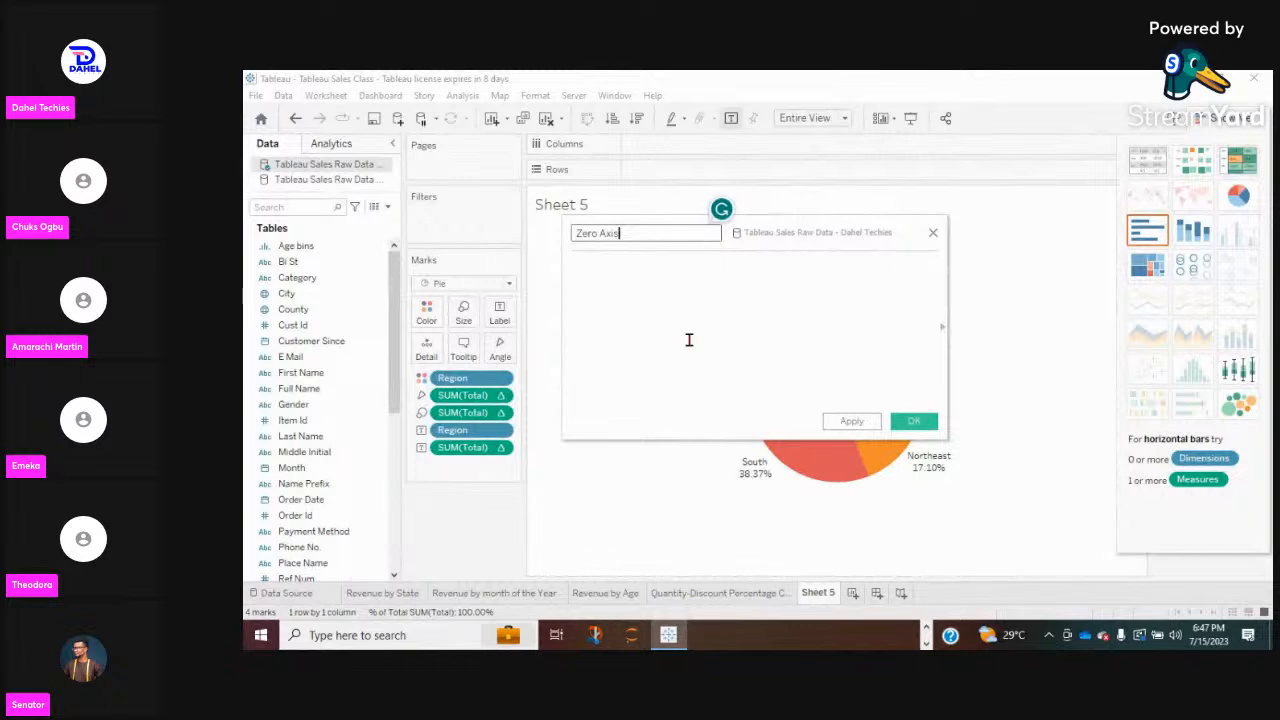
click(632, 287)
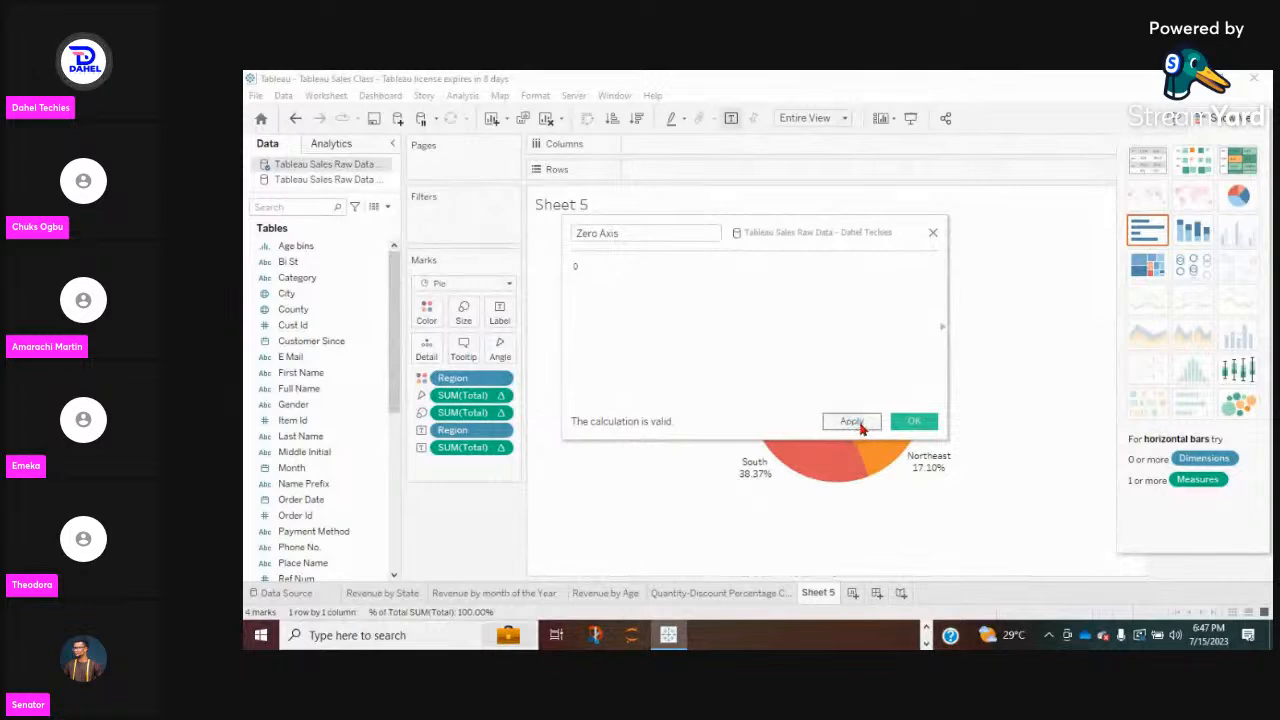
click(861, 424)
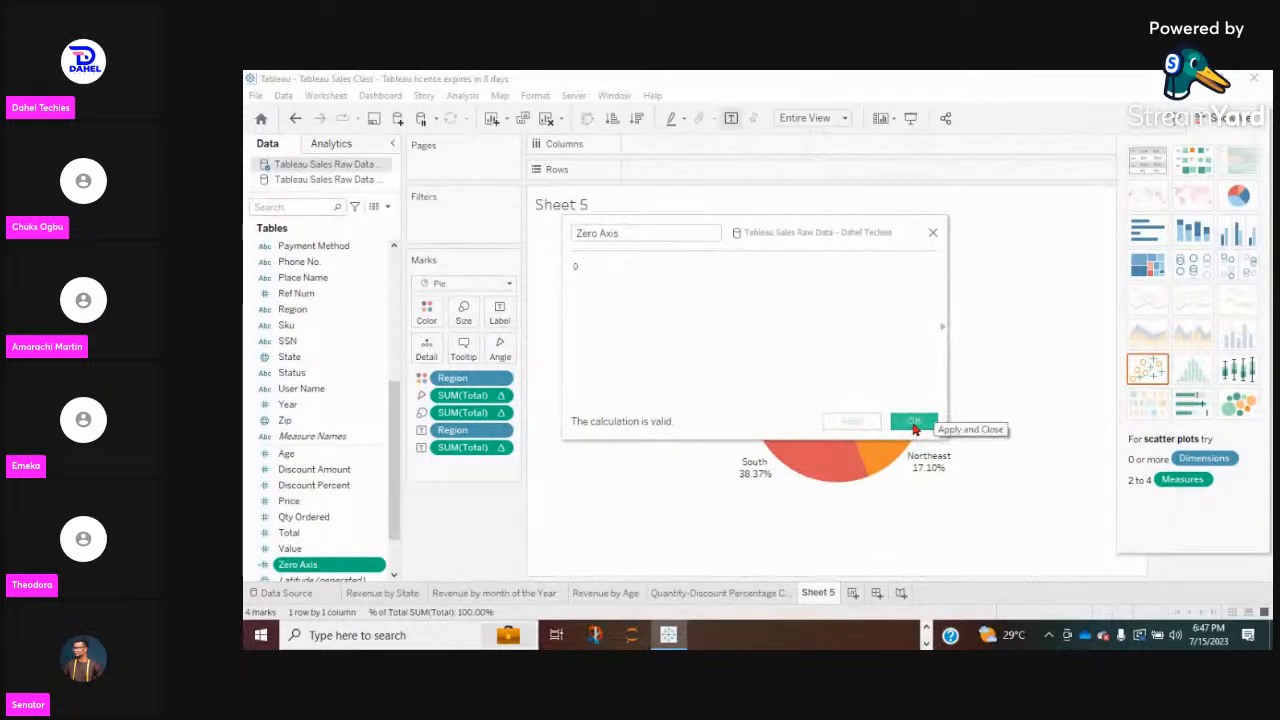
click(914, 424)
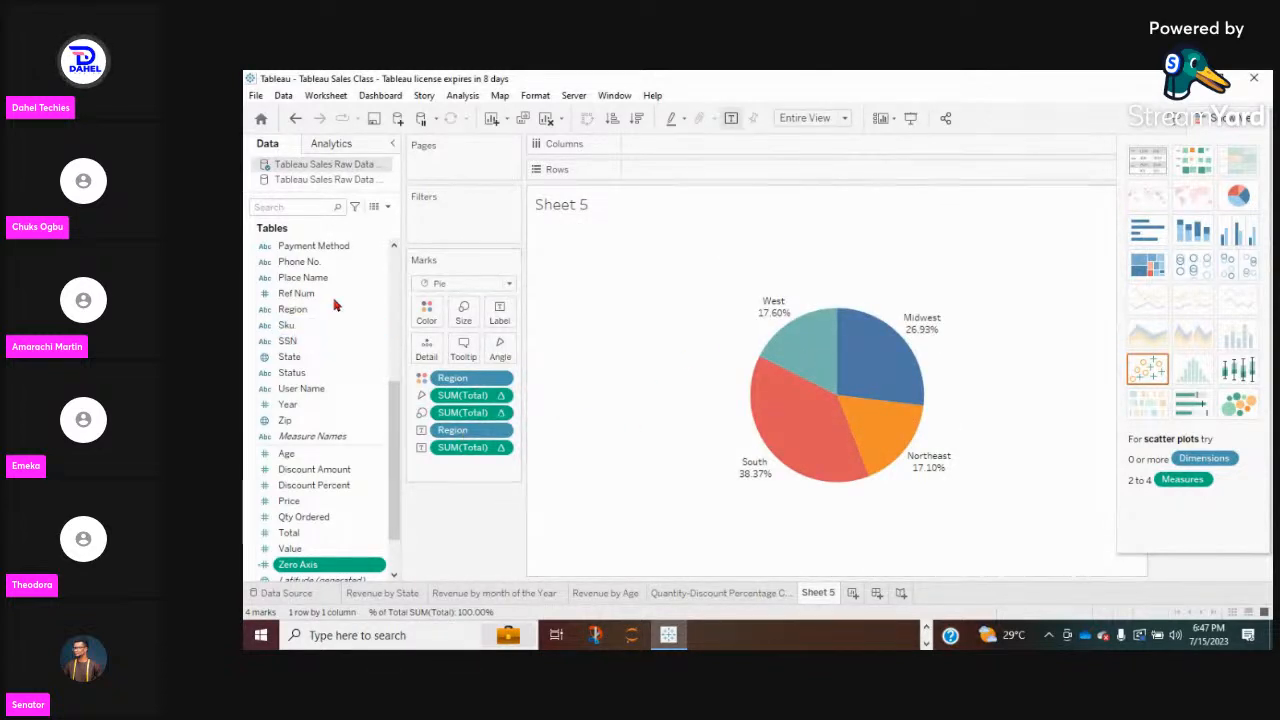
Add the Zero Axis field to Rows and place a second copy of it beside the first.
scroll(338, 340, down, 2)
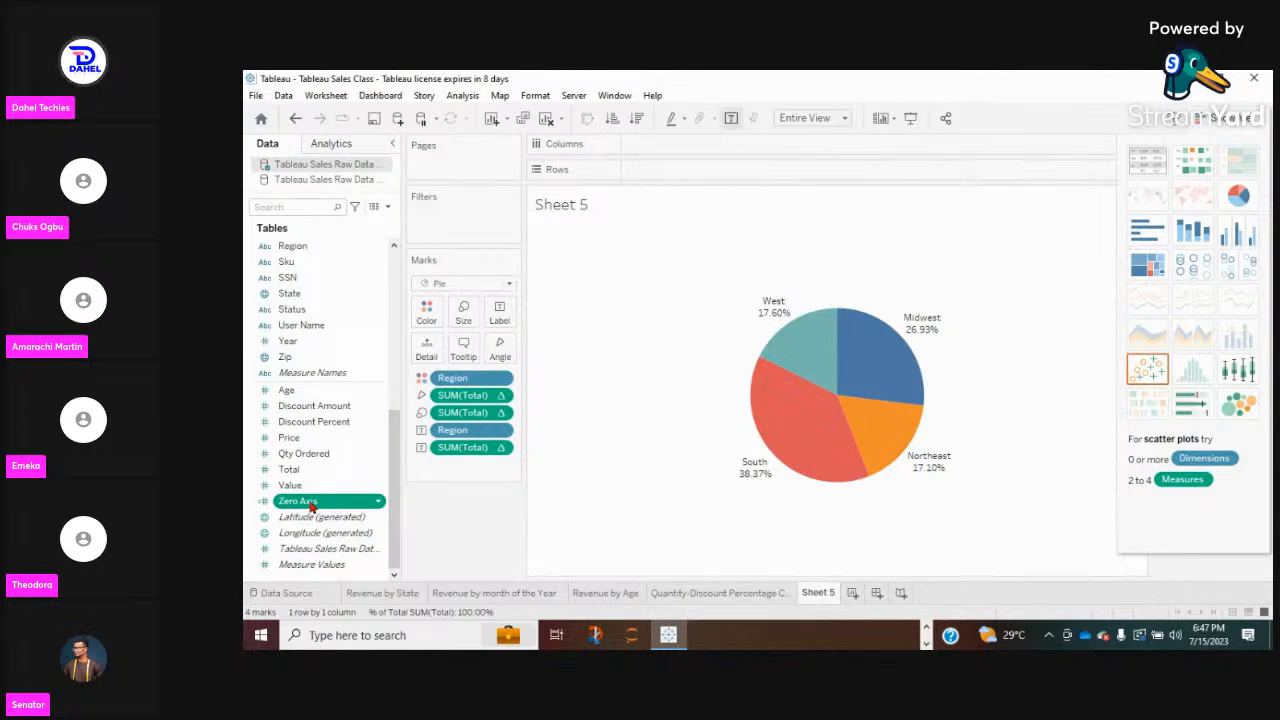
click(310, 503)
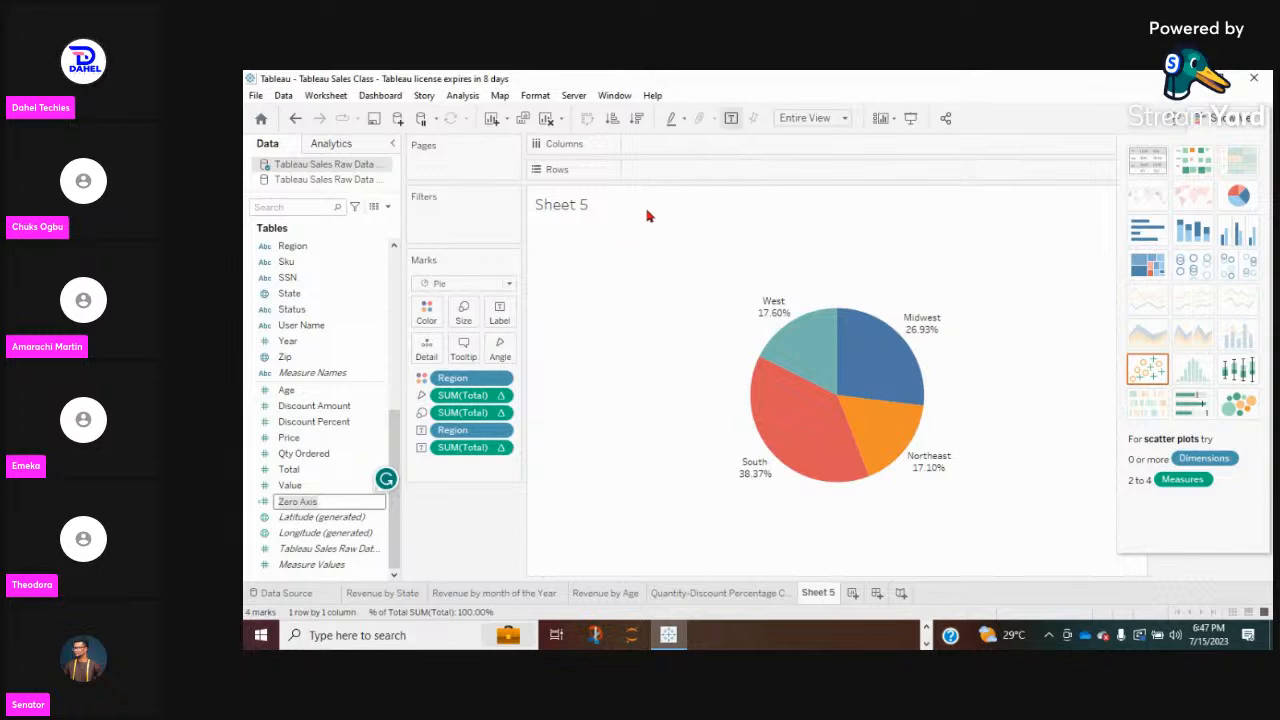
click(467, 532)
drag(348, 510, 690, 178)
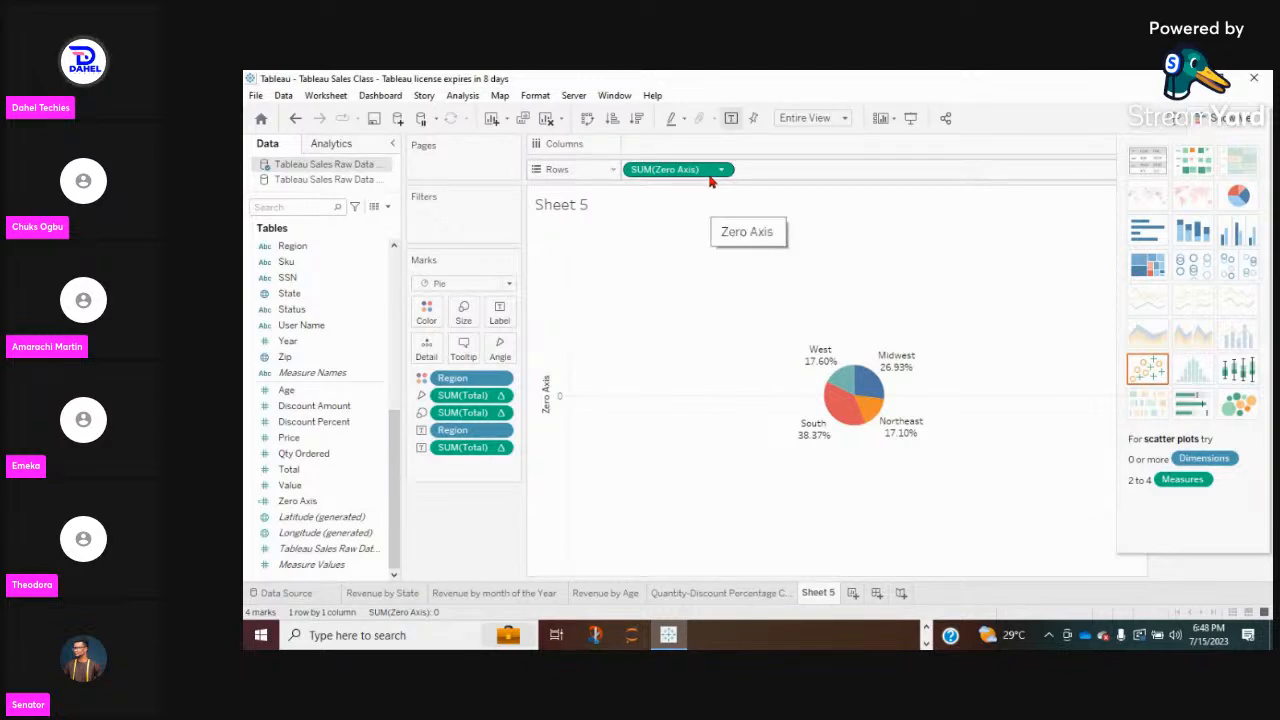
drag(712, 180, 824, 183)
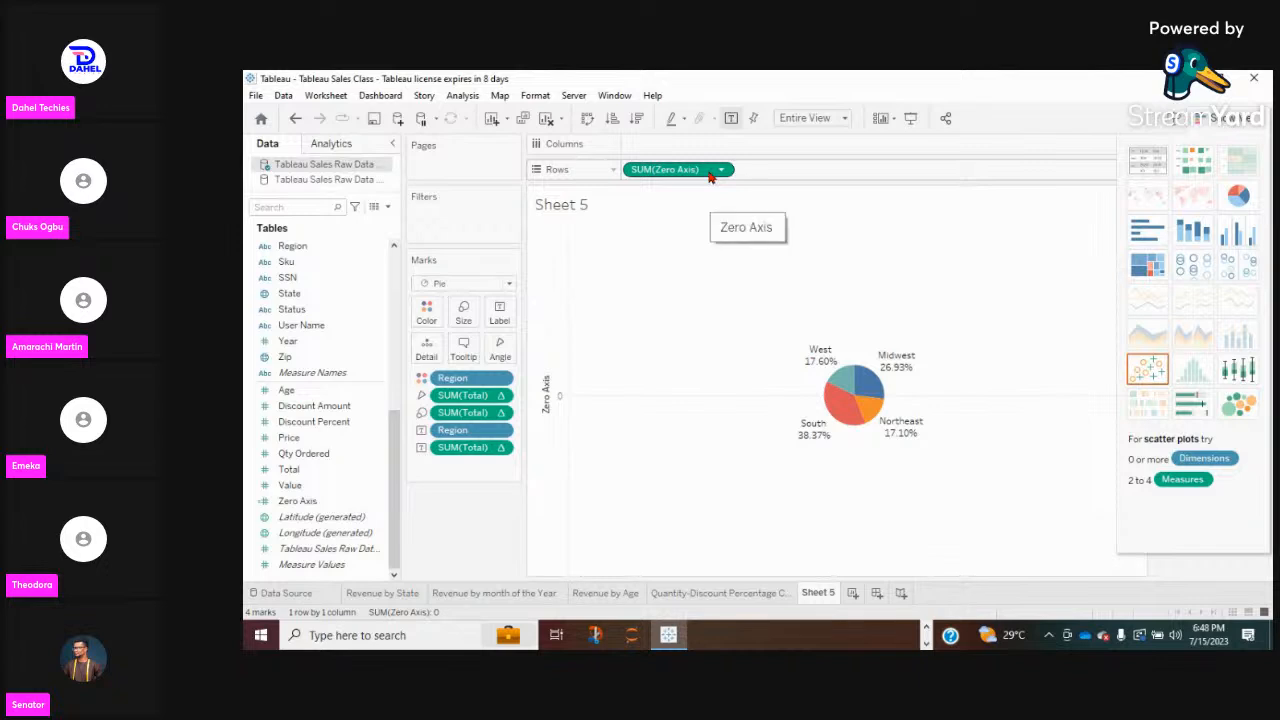
drag(710, 175, 837, 177)
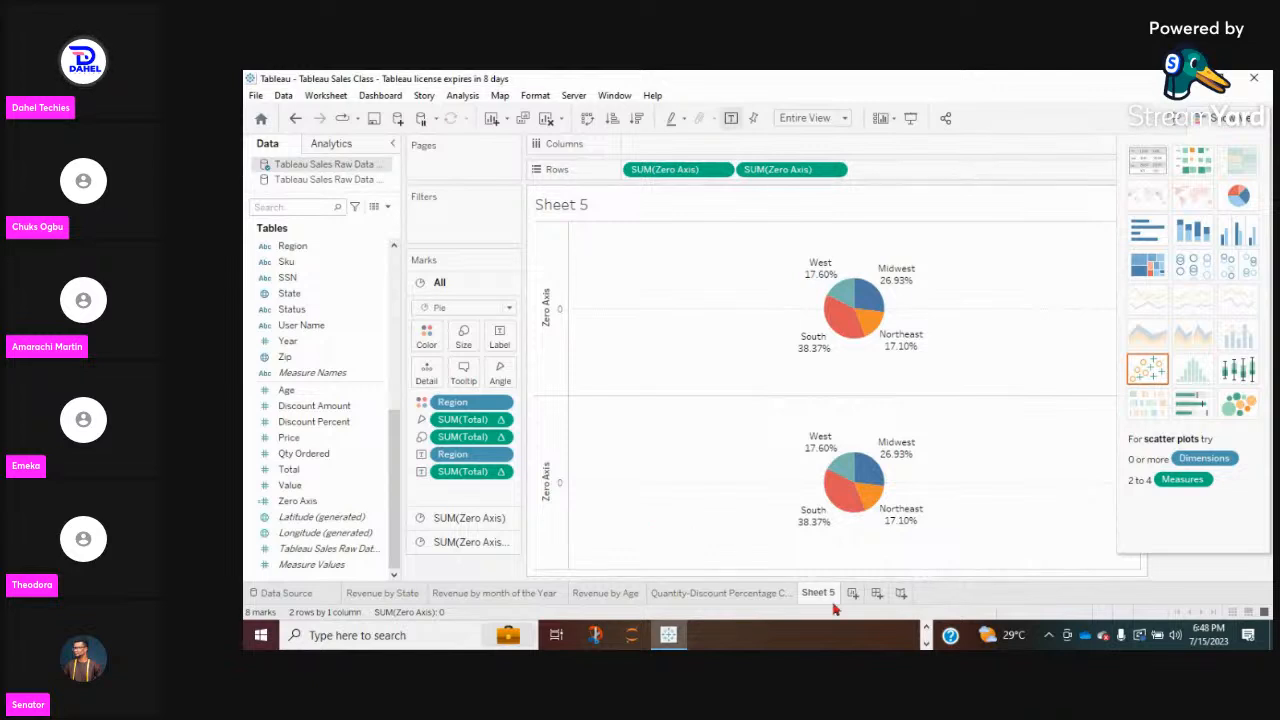
Switch to the StreamYard broadcast and read the viewers' questions about the zero axis.
click(926, 628)
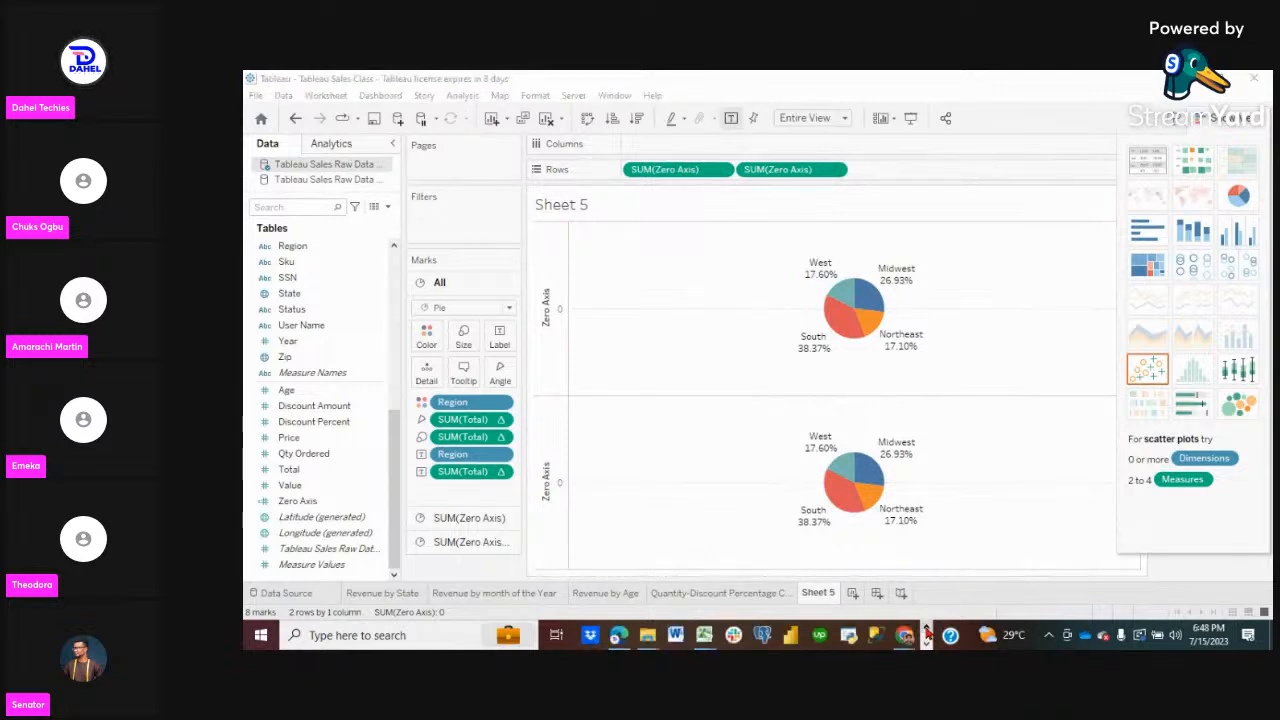
mouse_move(903, 636)
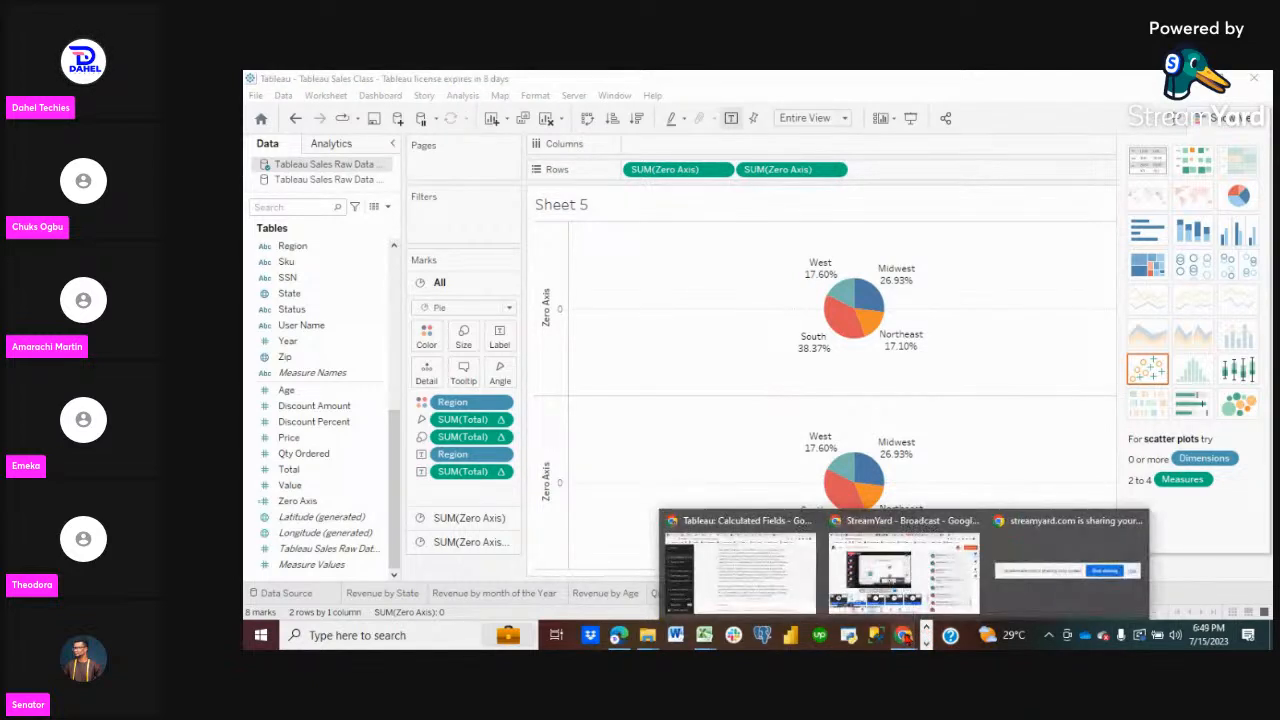
click(902, 568)
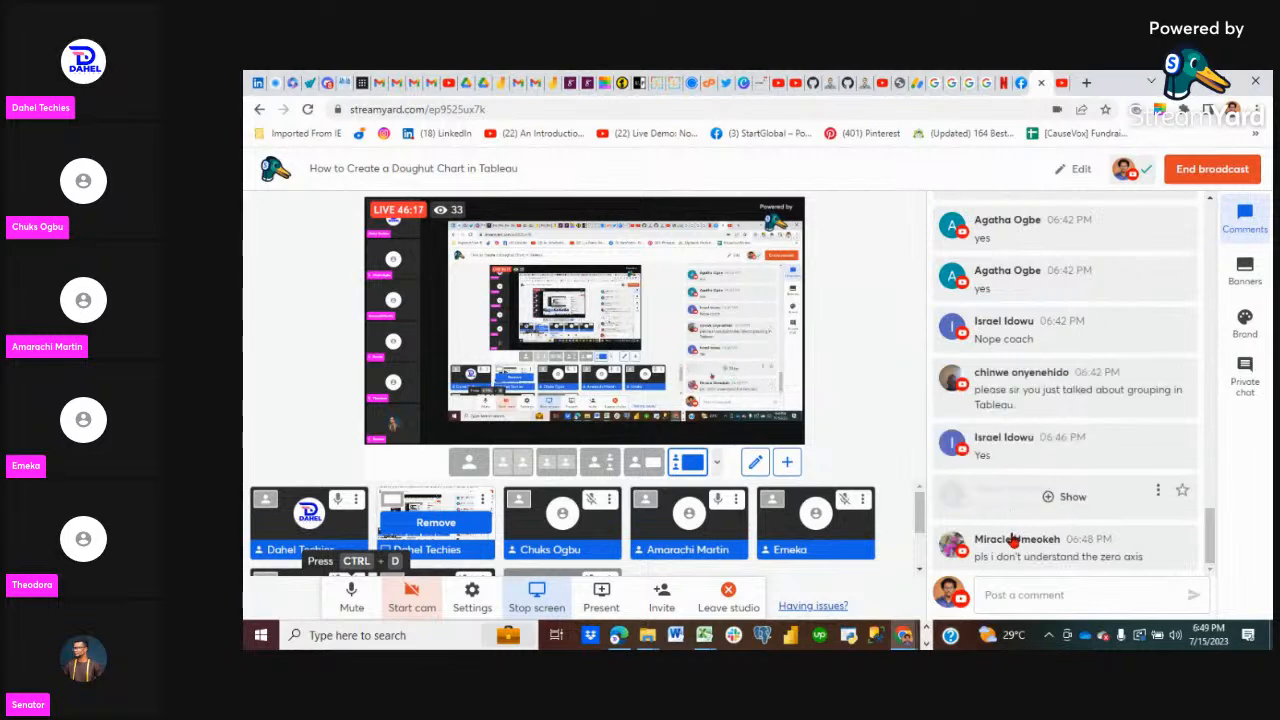
scroll(825, 510, down, 1)
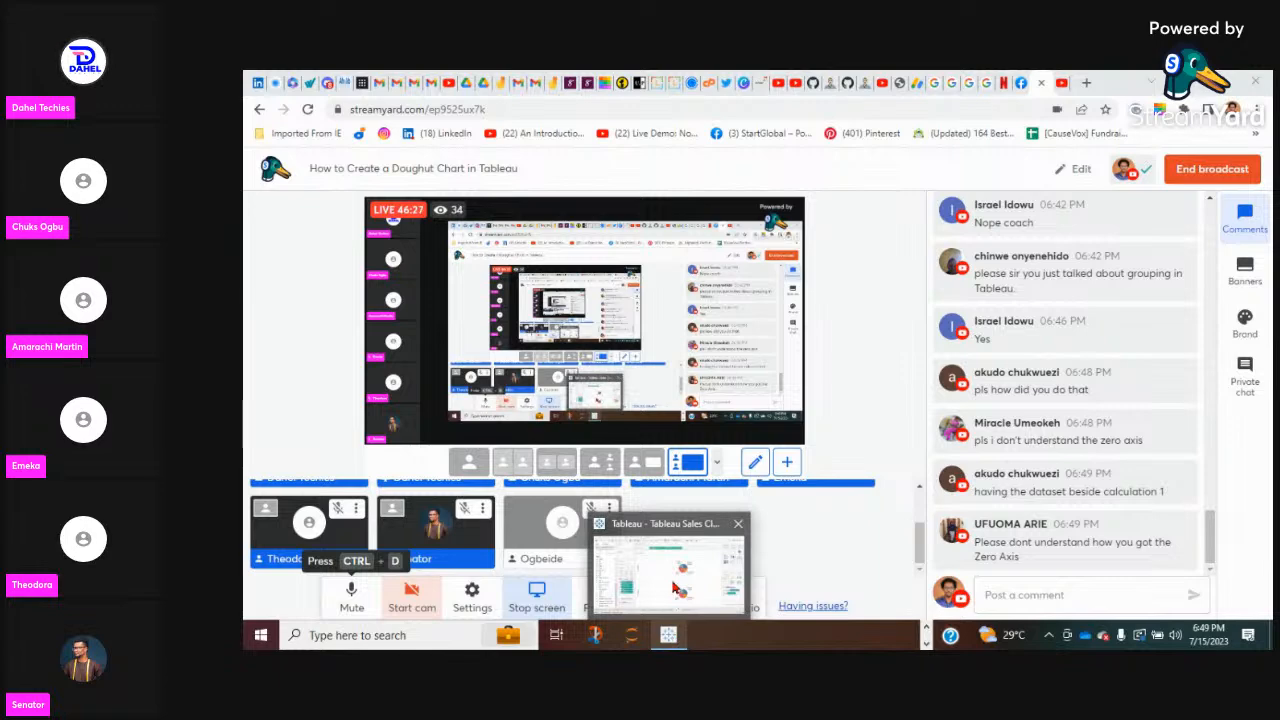
Return to Tableau and view the blank calculated field editor again, closing it without creating a field.
click(670, 637)
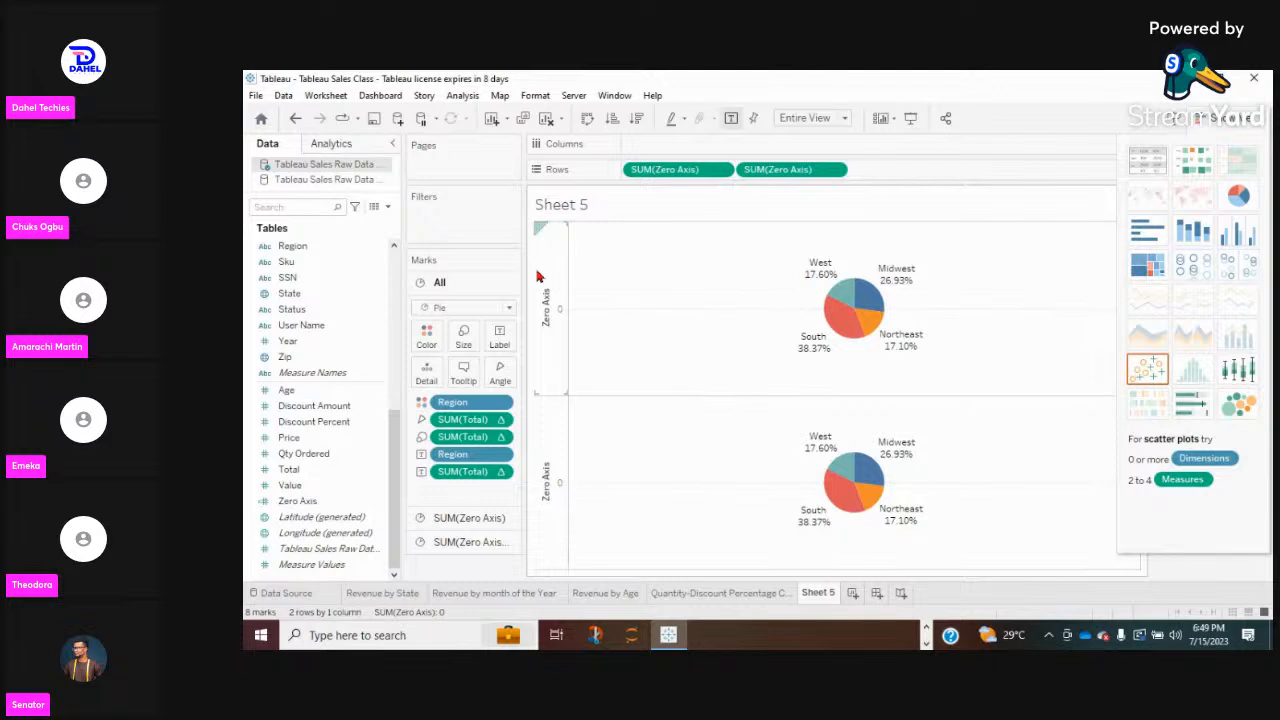
click(388, 207)
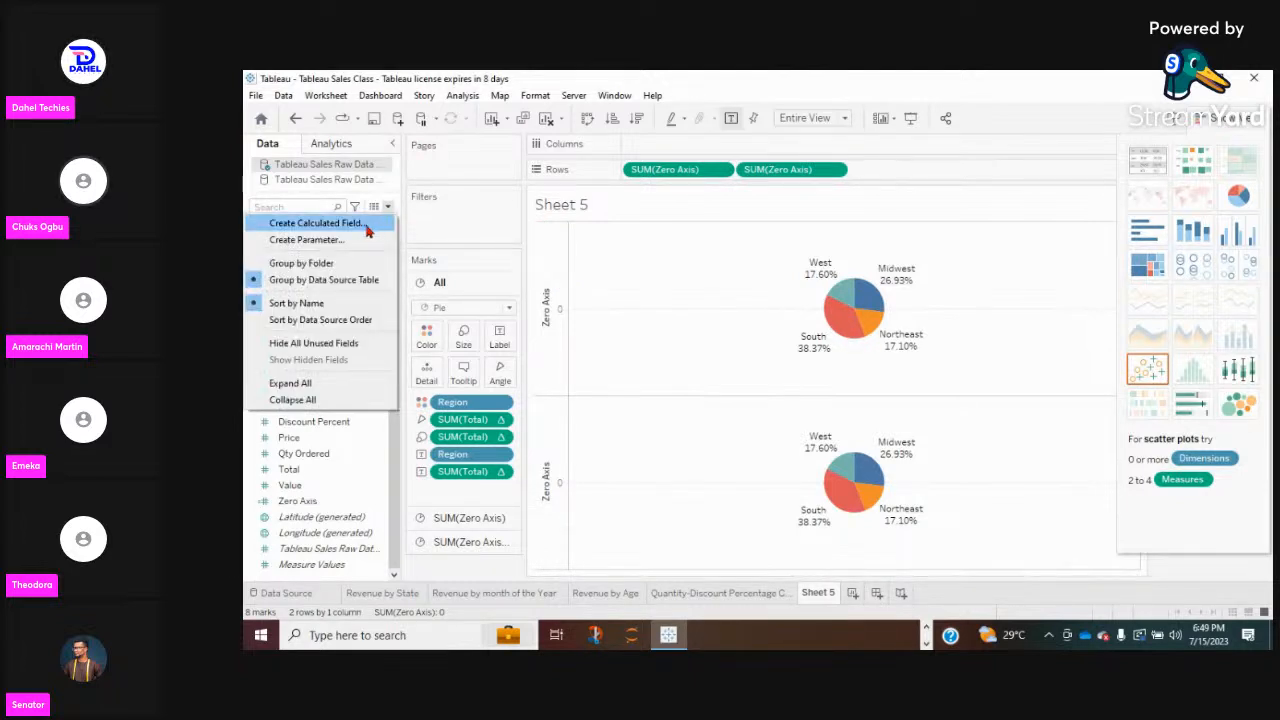
click(368, 228)
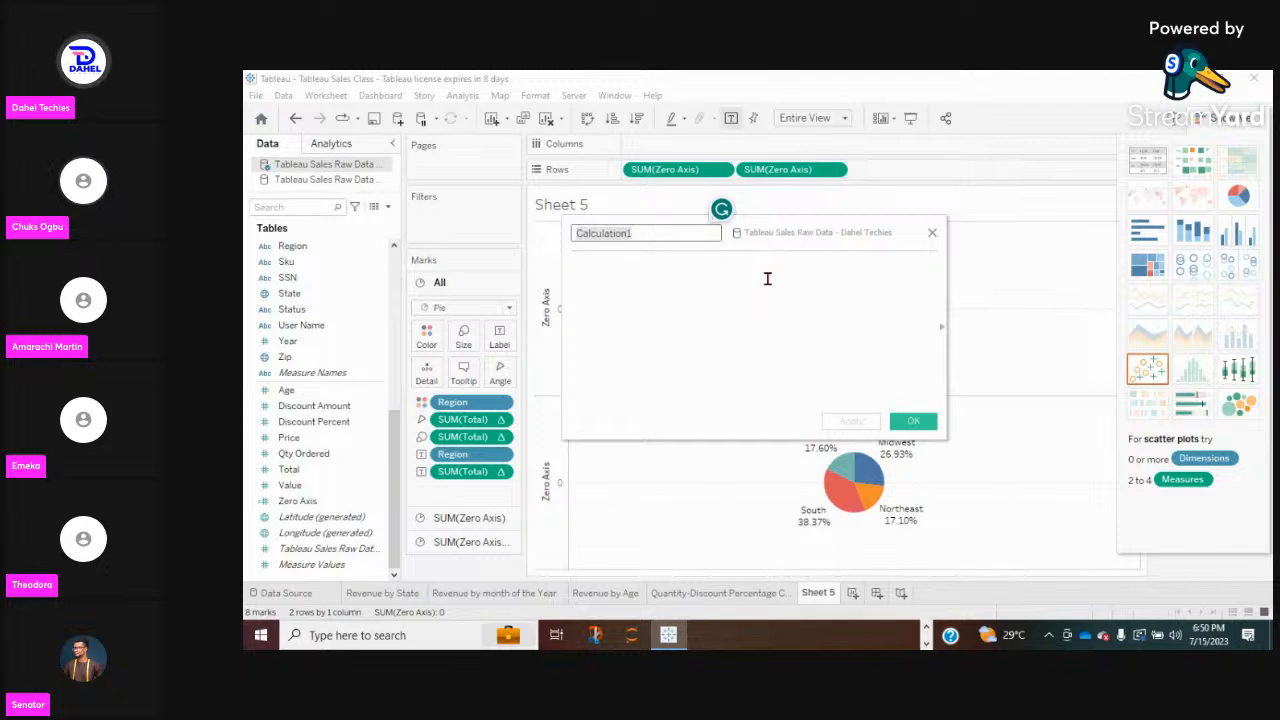
click(669, 267)
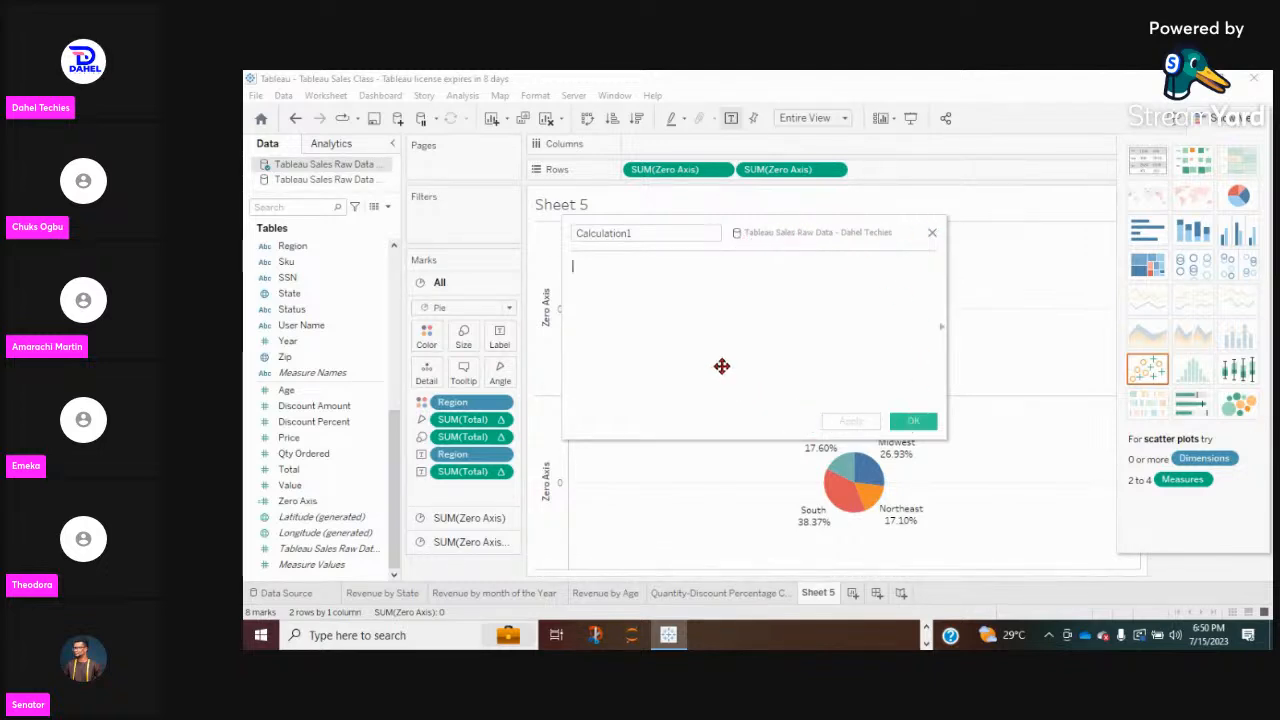
click(932, 234)
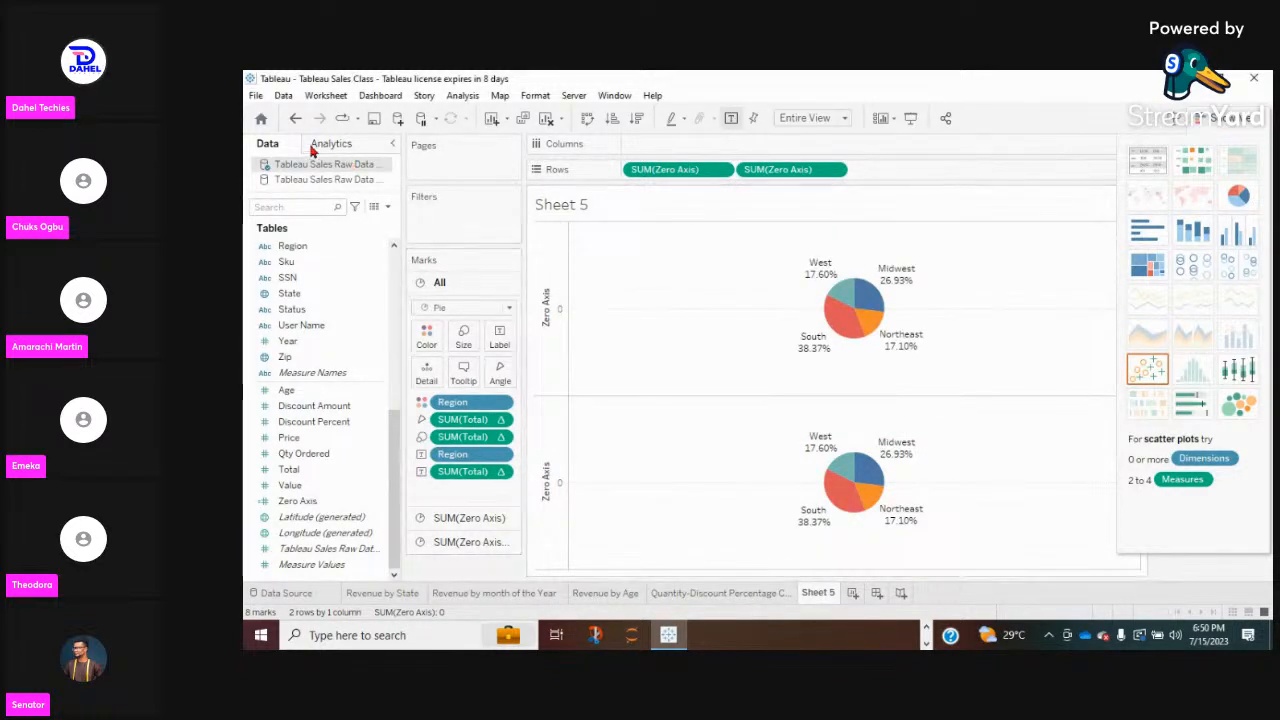
Undo both placements of the Zero Axis field on Rows.
click(295, 118)
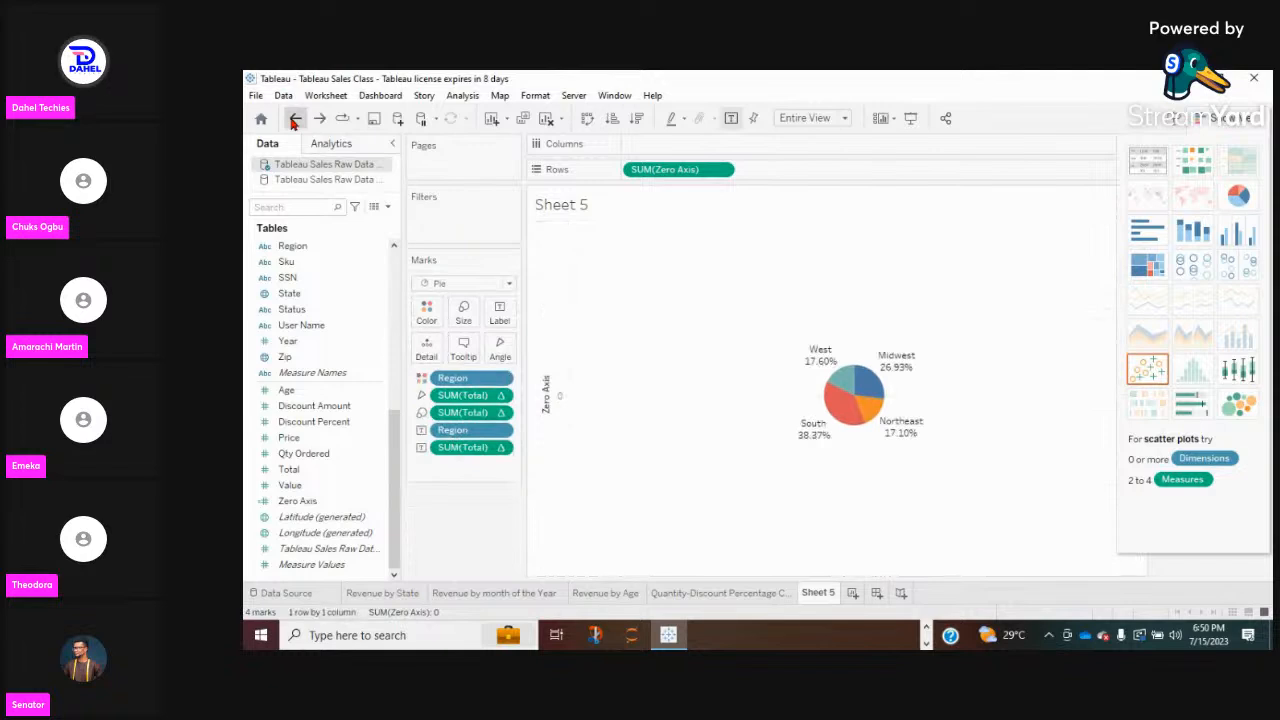
click(295, 118)
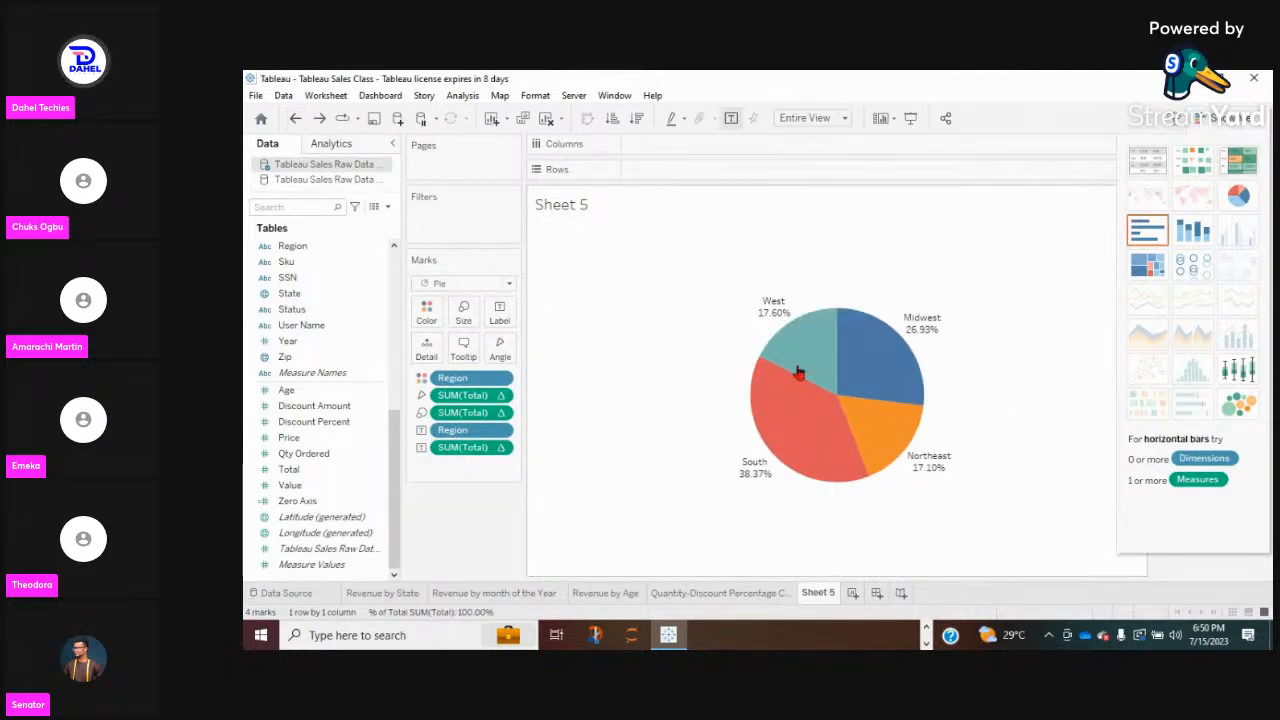
View the blank calculated field editor and close it without creating a field.
click(388, 207)
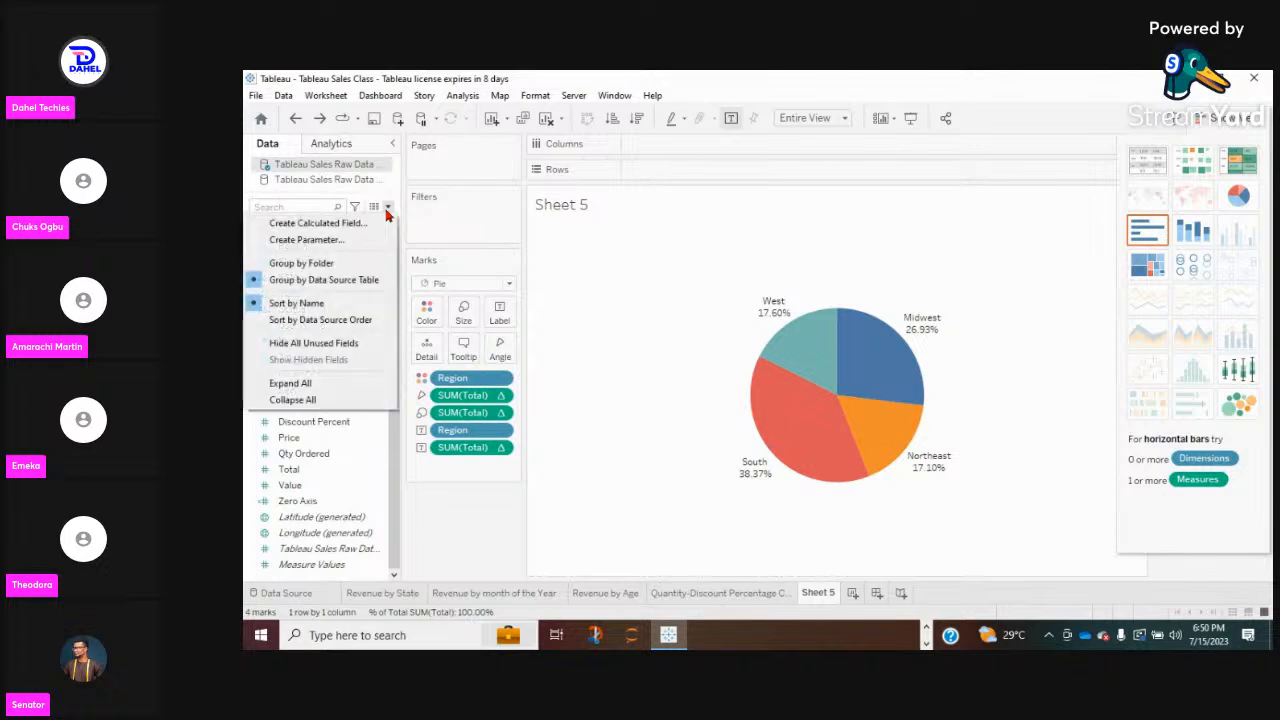
click(318, 223)
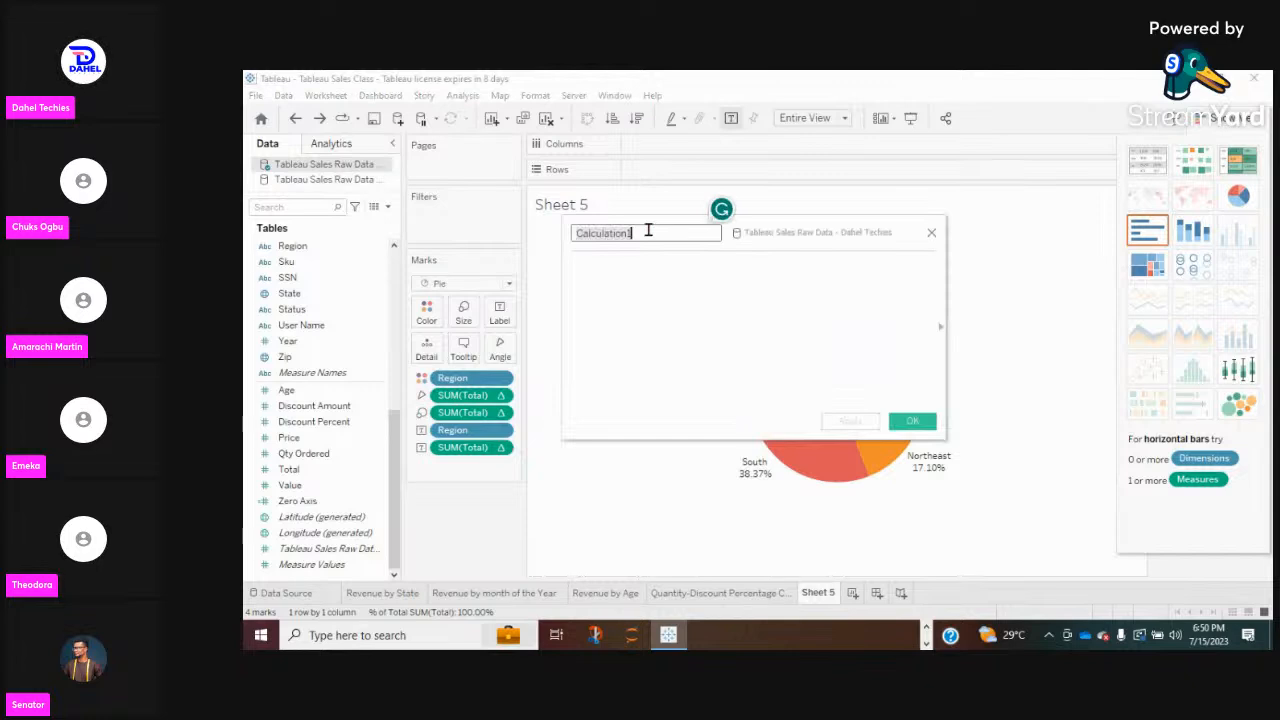
click(587, 266)
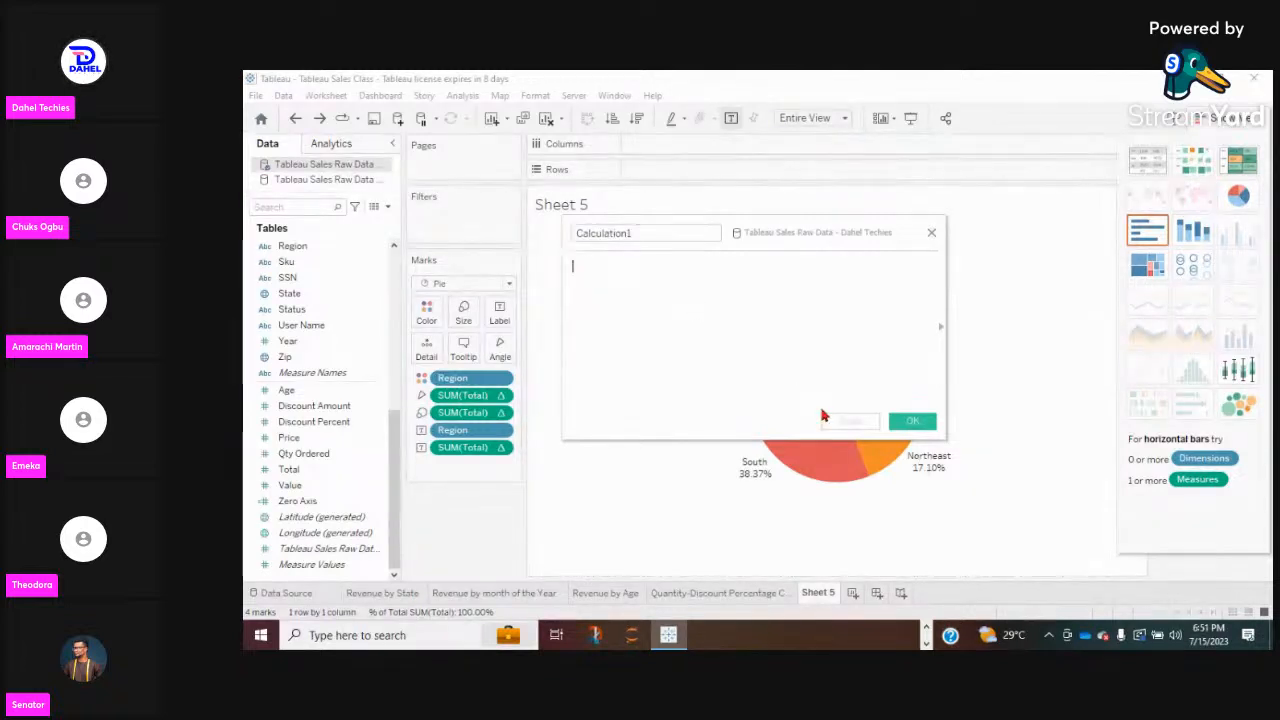
click(932, 235)
Add the Zero Axis field to Rows again and place a duplicate of it beside the first.
click(297, 501)
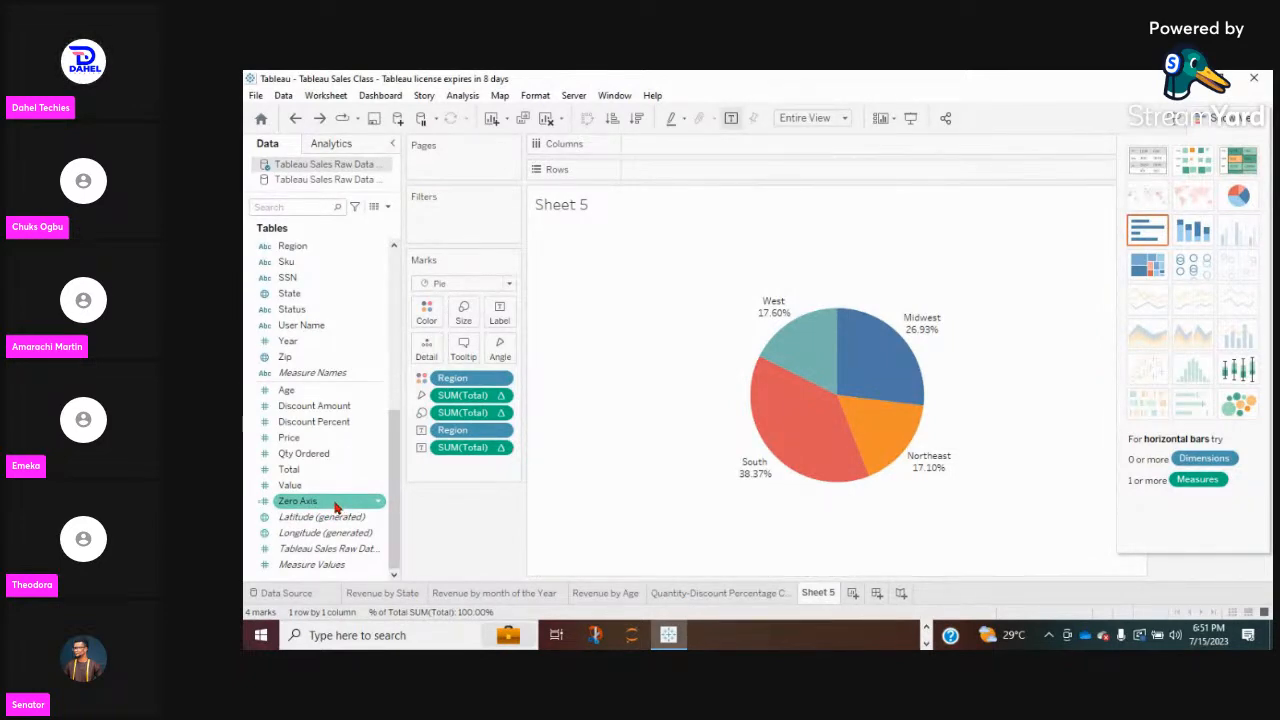
click(335, 505)
drag(335, 510, 687, 178)
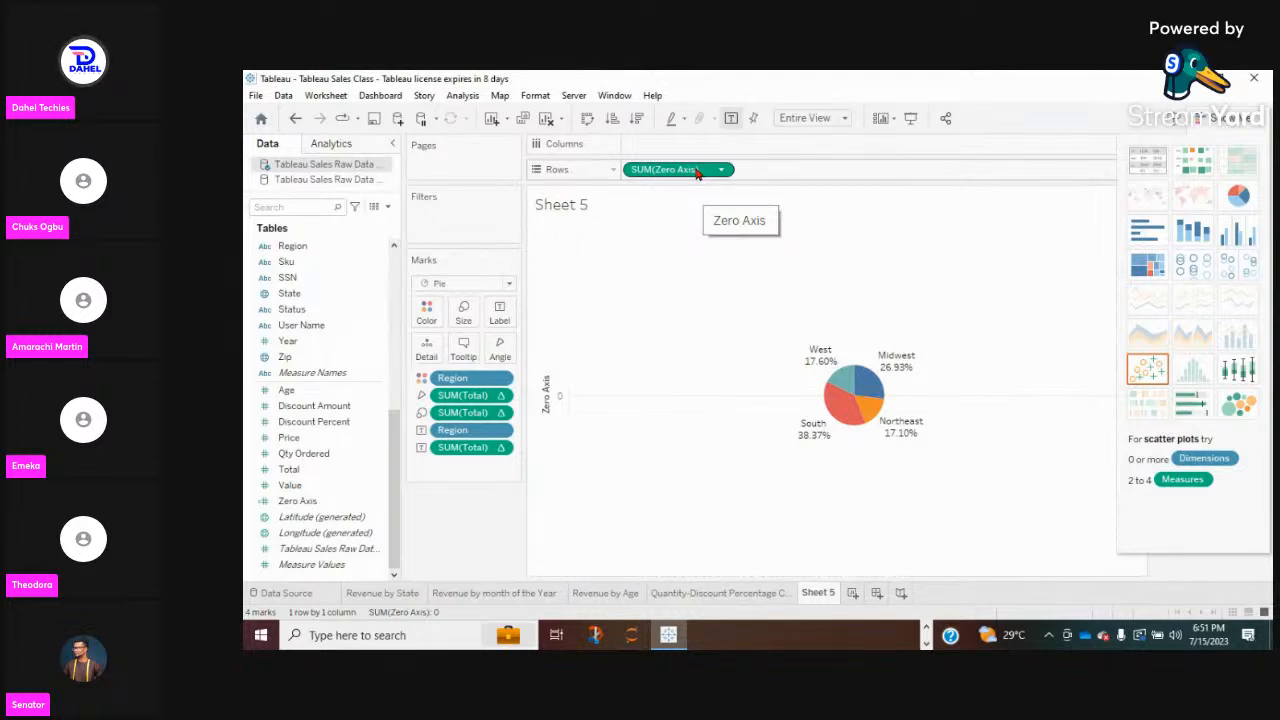
drag(698, 174, 817, 176)
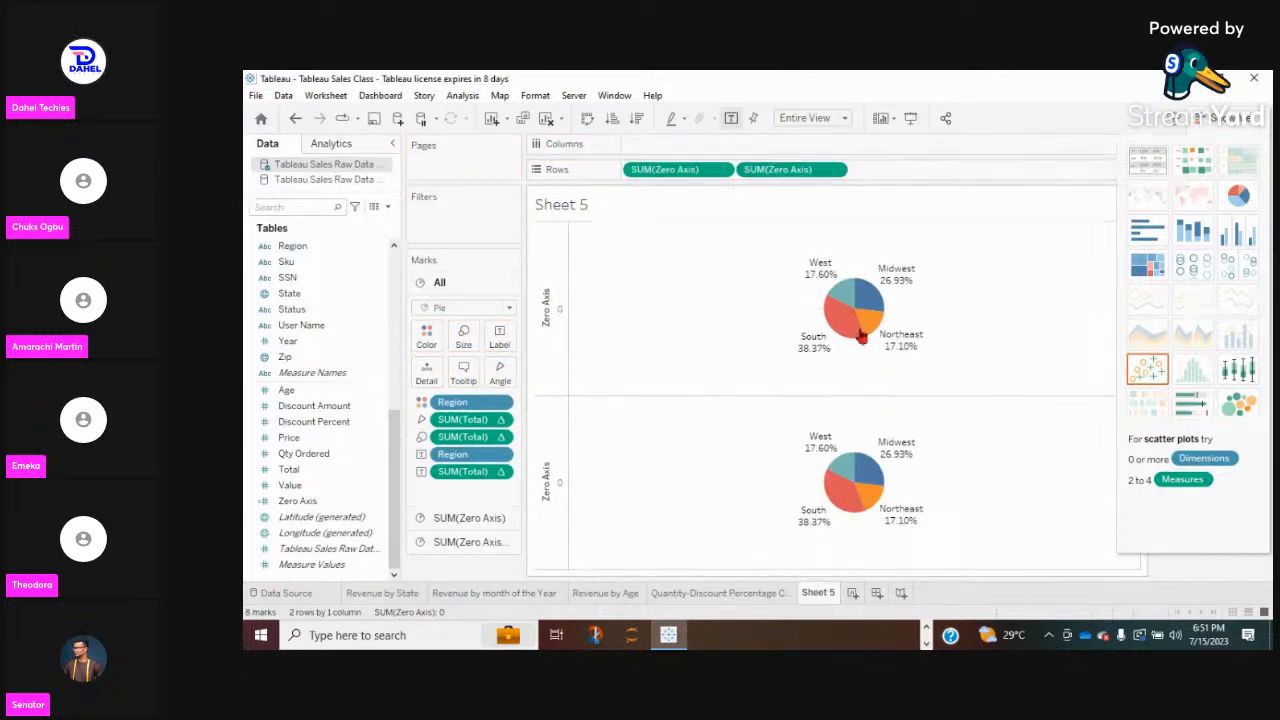
mouse_move(812, 461)
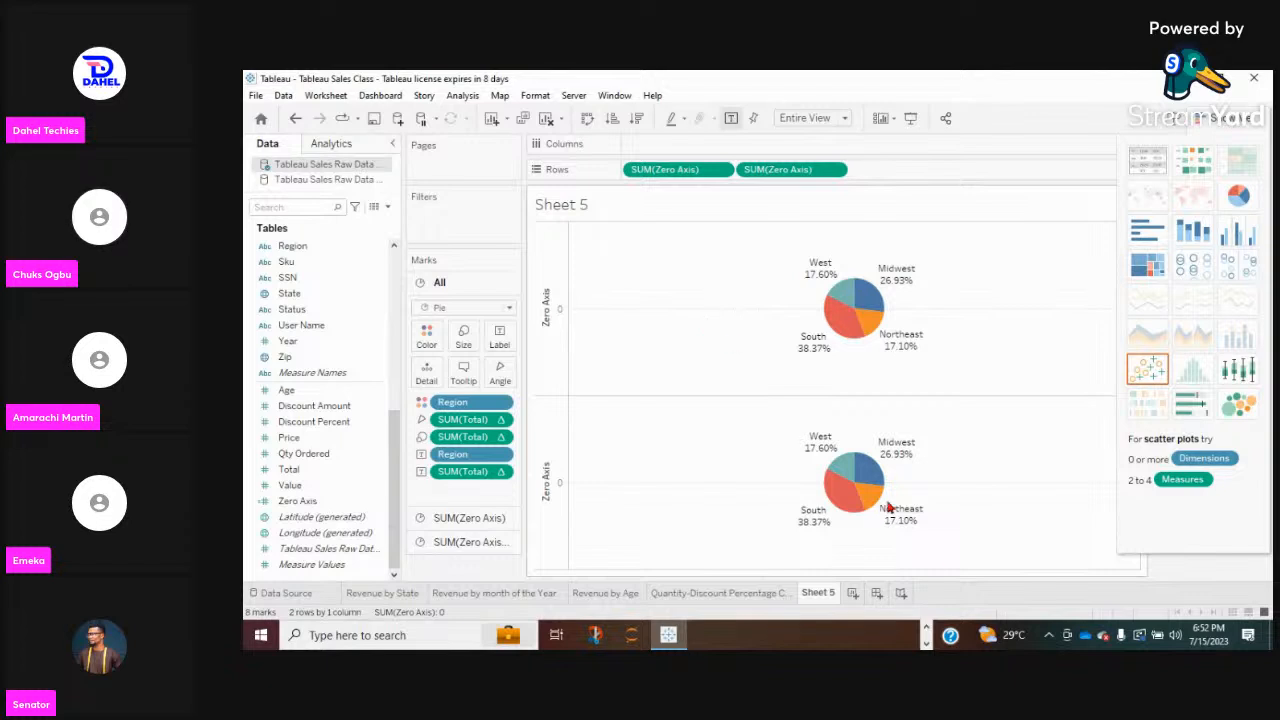
Switch to the StreamYard broadcast and remove the shared Tableau screen from the stage.
click(927, 631)
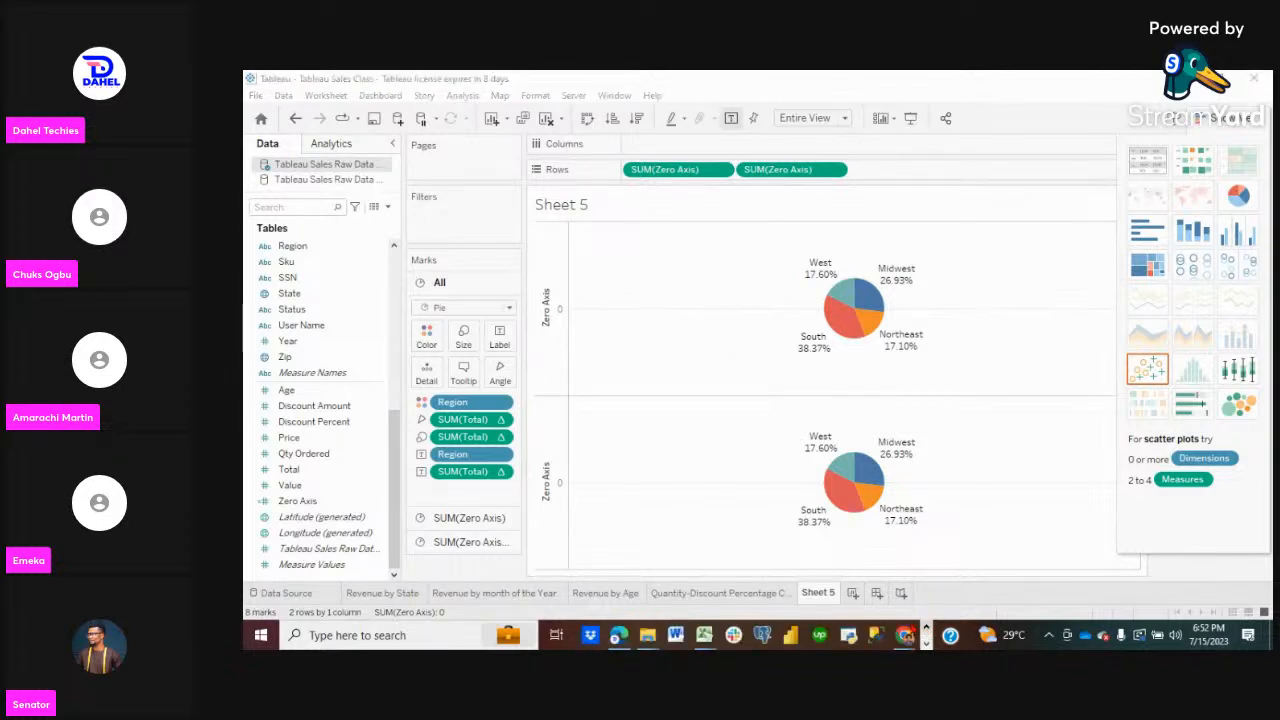
mouse_move(903, 636)
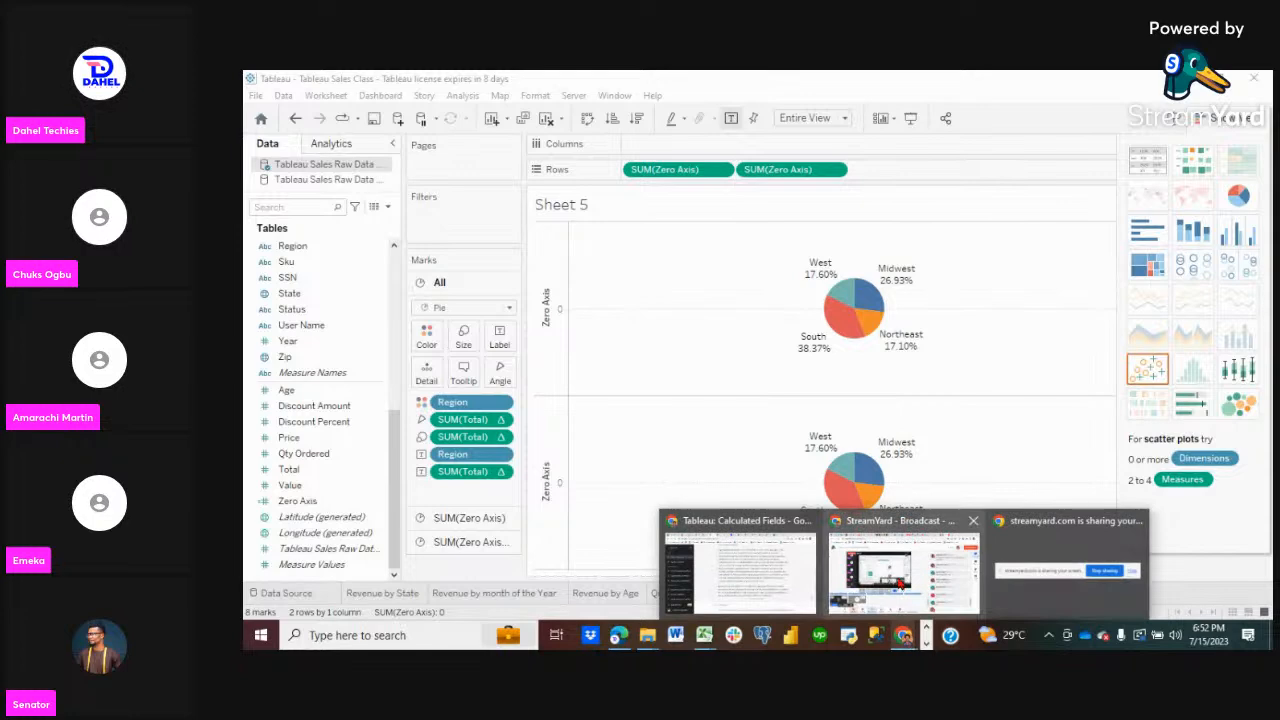
click(903, 575)
scroll(450, 530, up, 1)
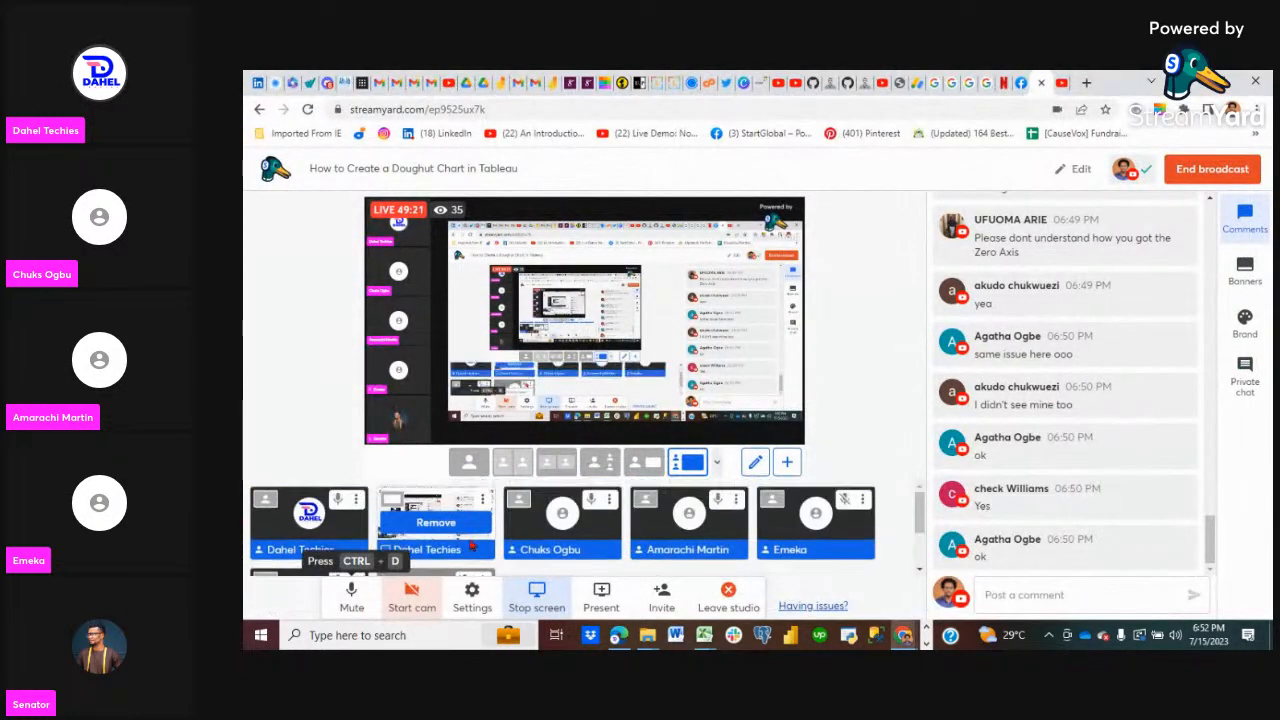
click(436, 507)
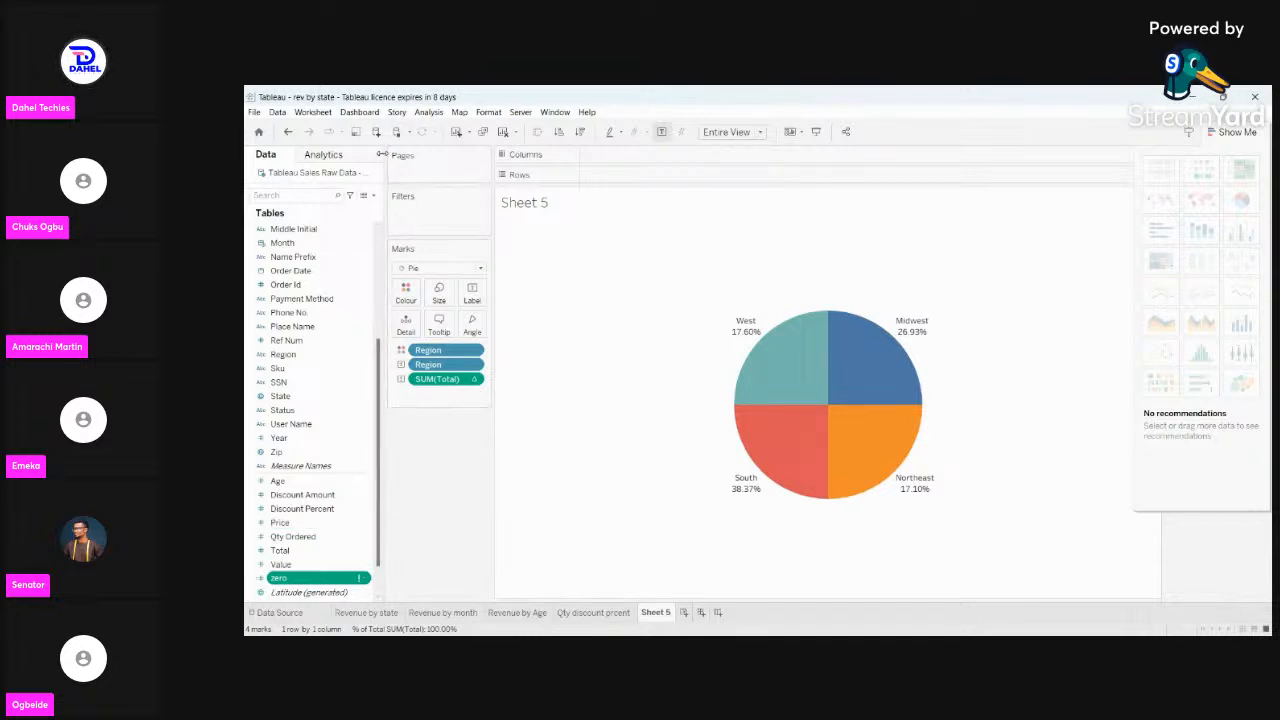
In the participant's Tableau workbook, create a calculated field named Zero Axis with an empty formula.
click(376, 198)
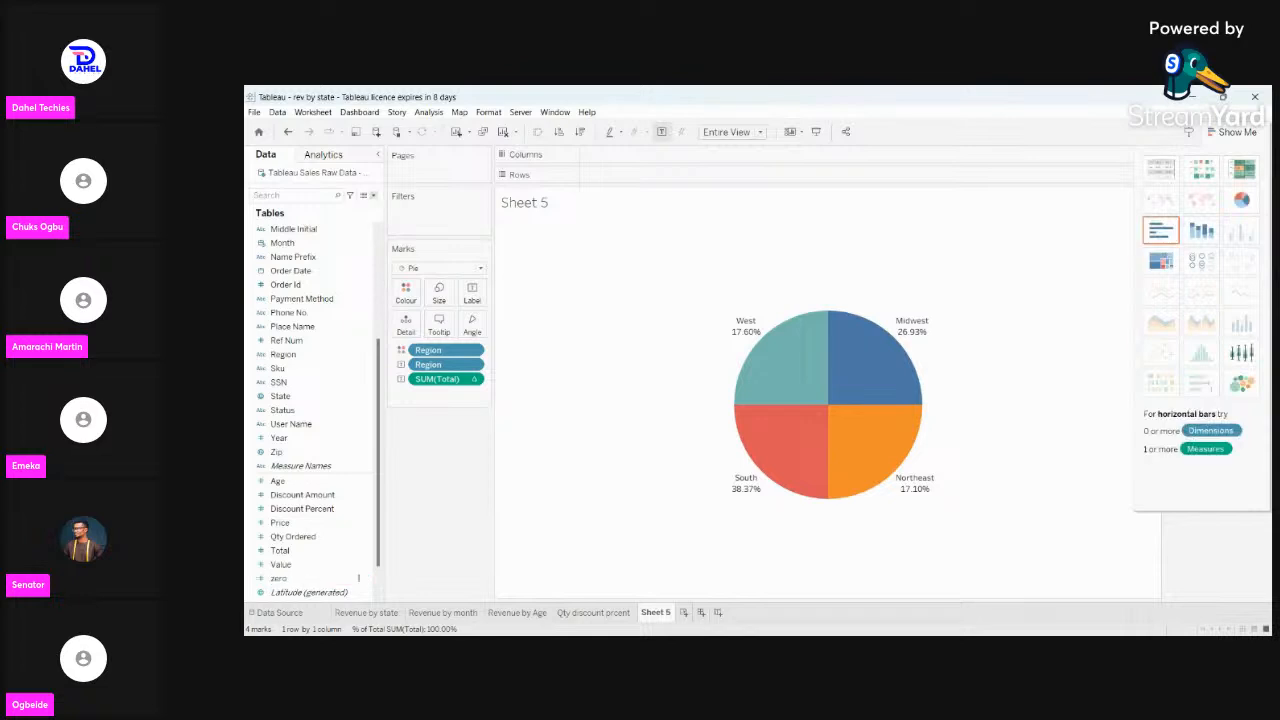
click(352, 206)
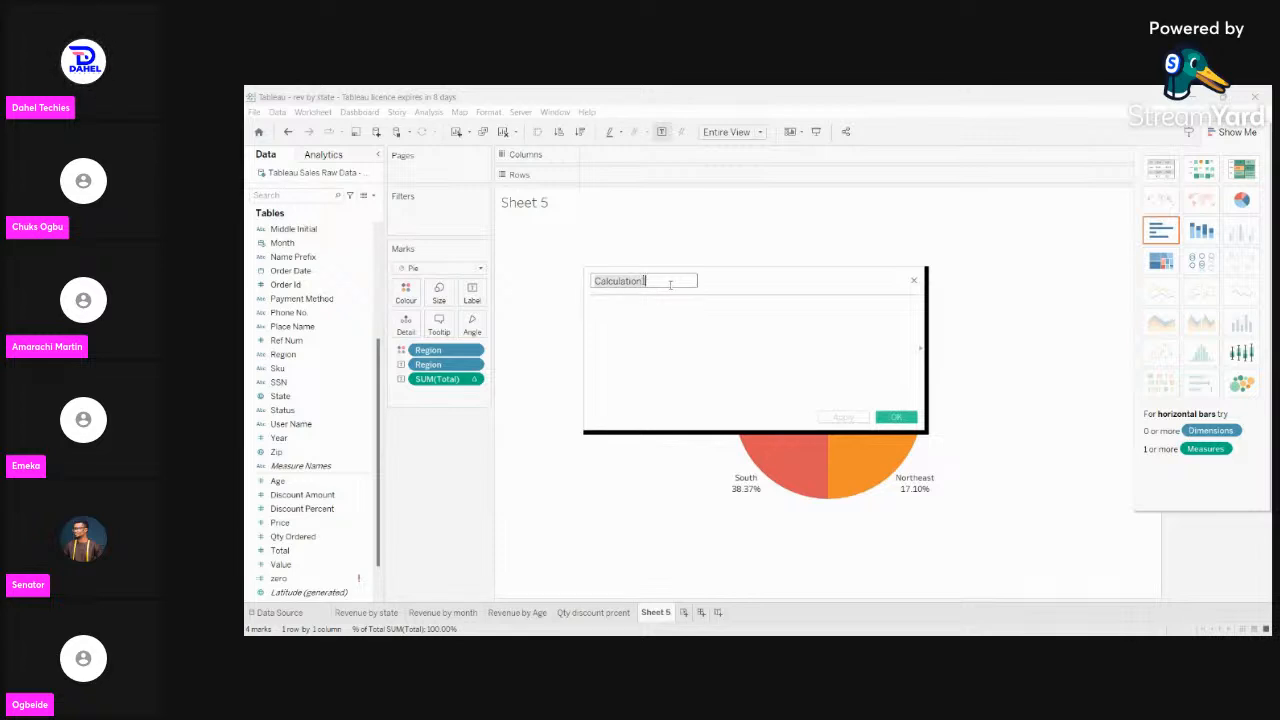
key(ctrl+a)
key(BackSpace)
text(Zero)
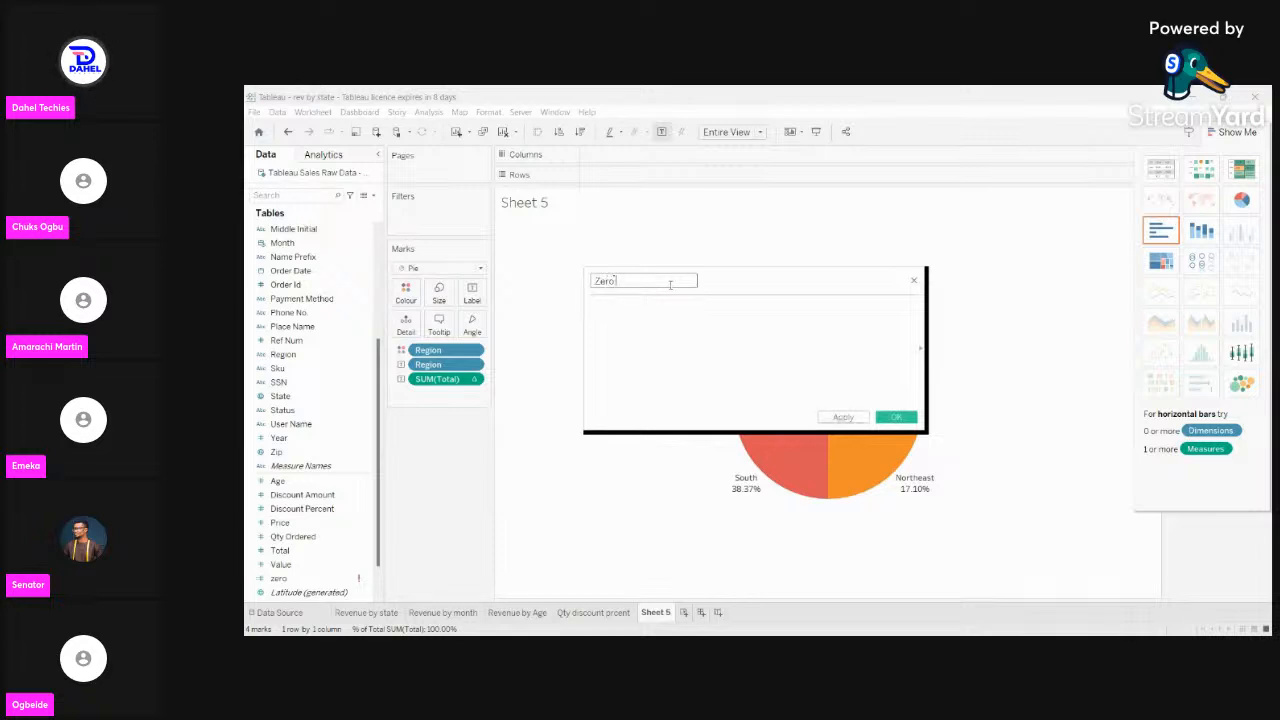
text( Axis)
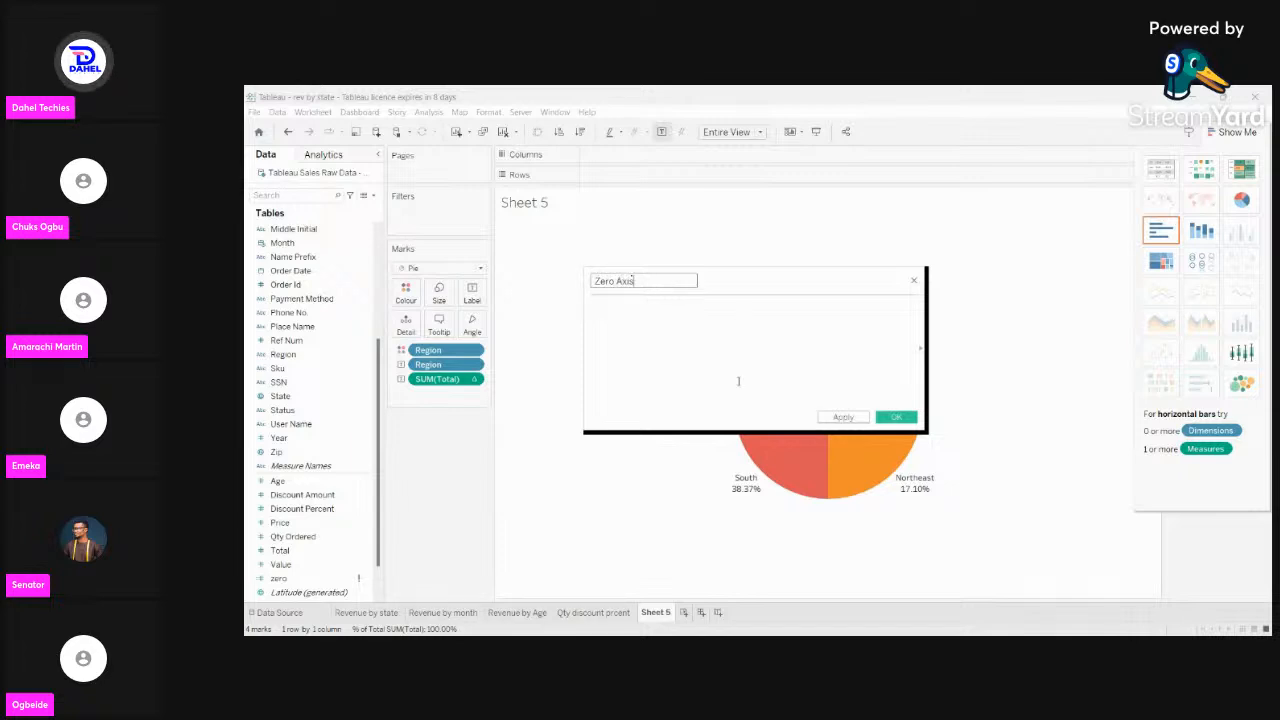
click(896, 417)
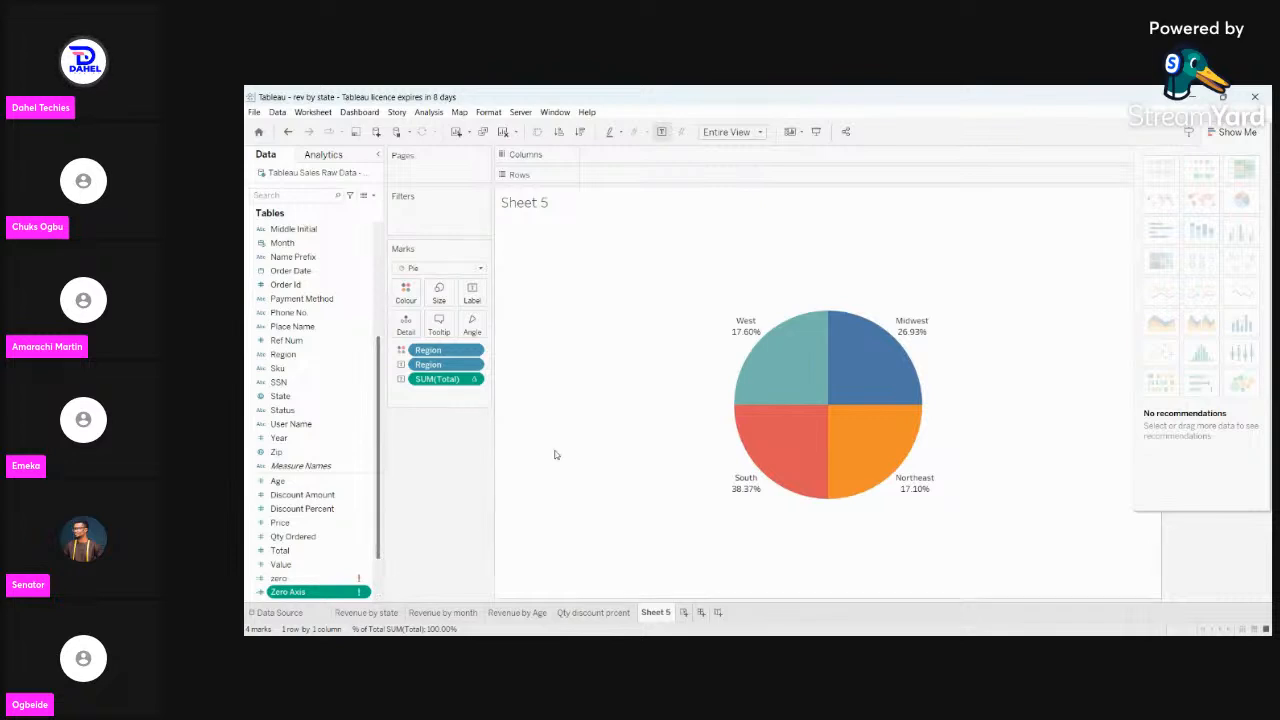
Reopen the Zero Axis calculated field for editing and re-enter its name as Zero Axis.
click(376, 198)
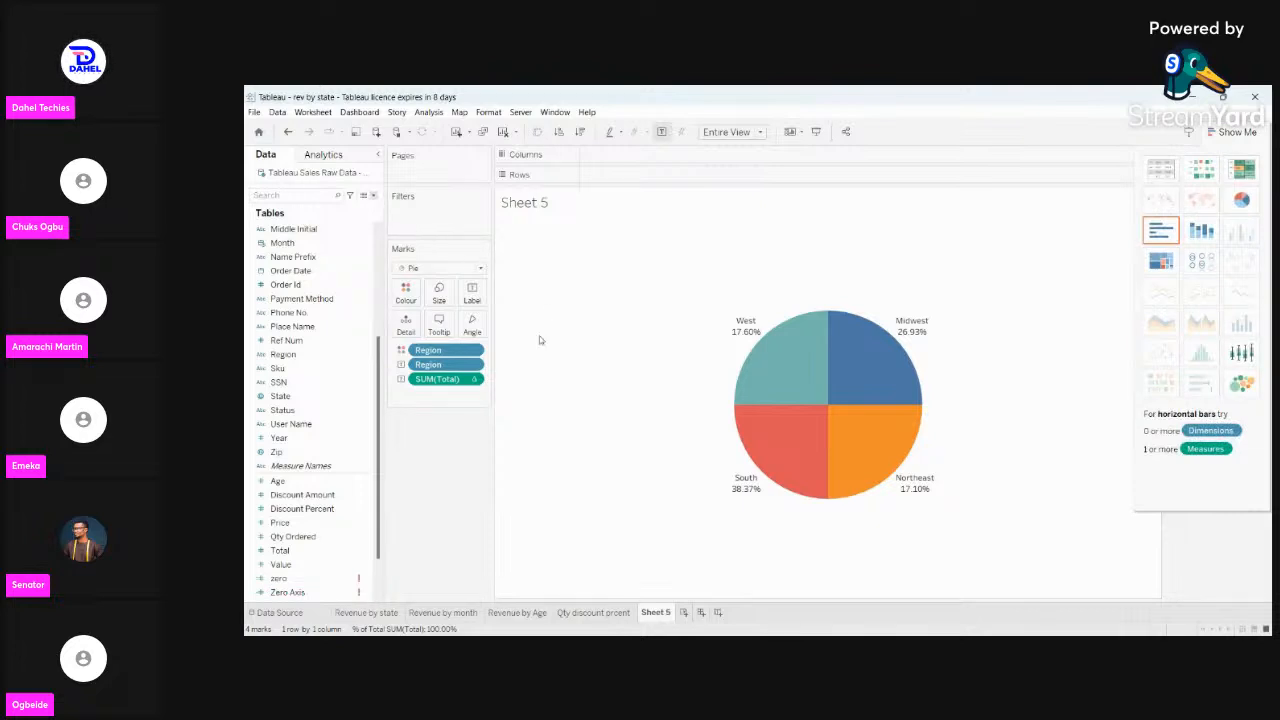
click(362, 593)
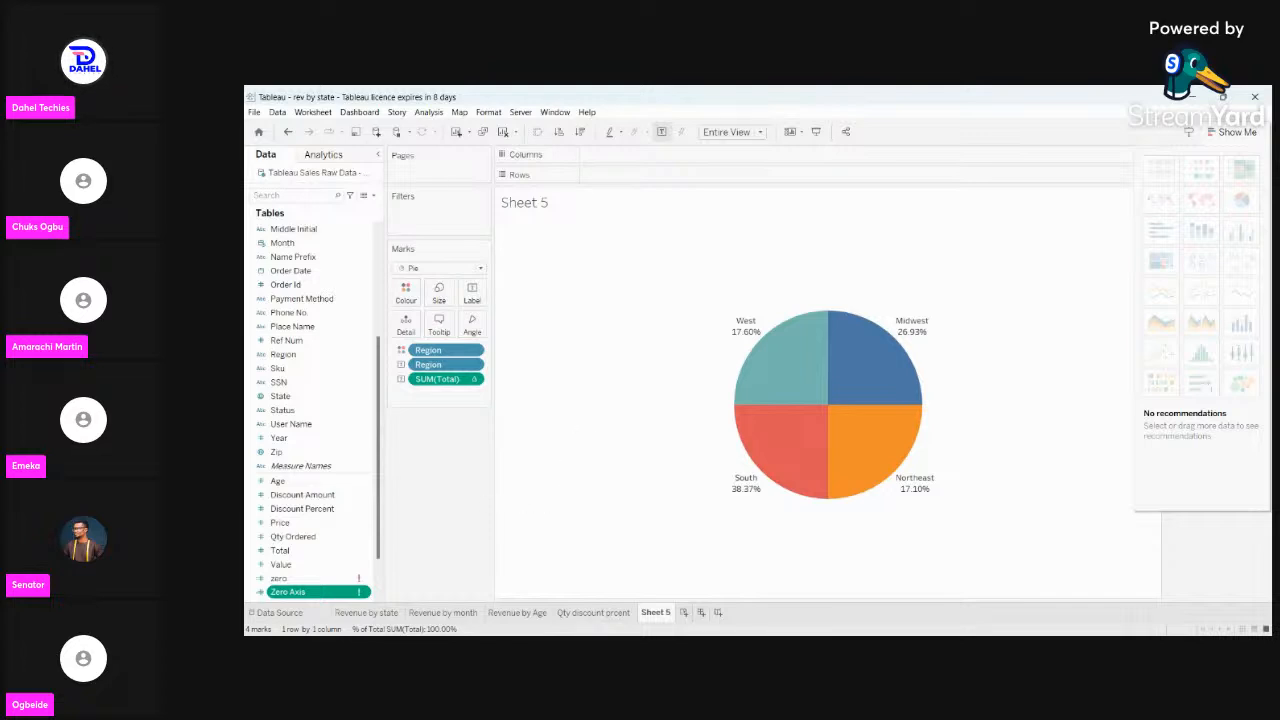
click(409, 389)
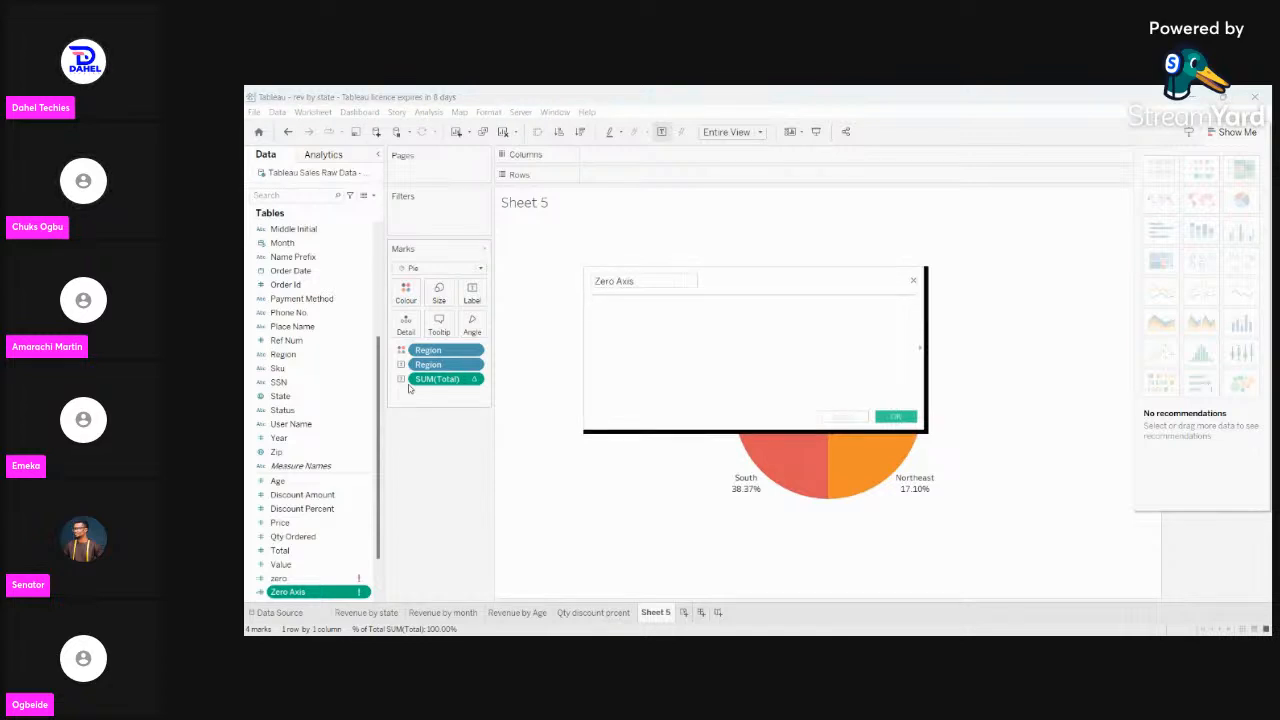
click(660, 280)
key(BackSpace)
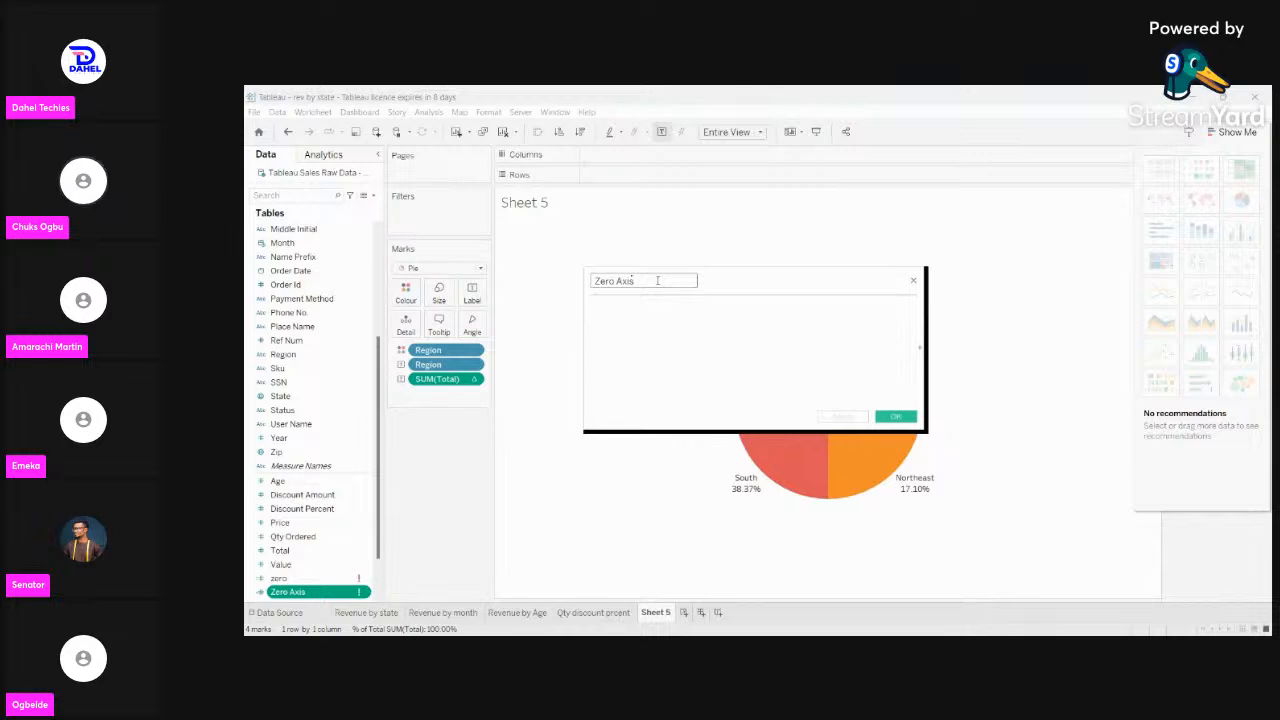
key(BackSpace)
key(BackSpace)
key(BackSpace)
key(BackSpace)
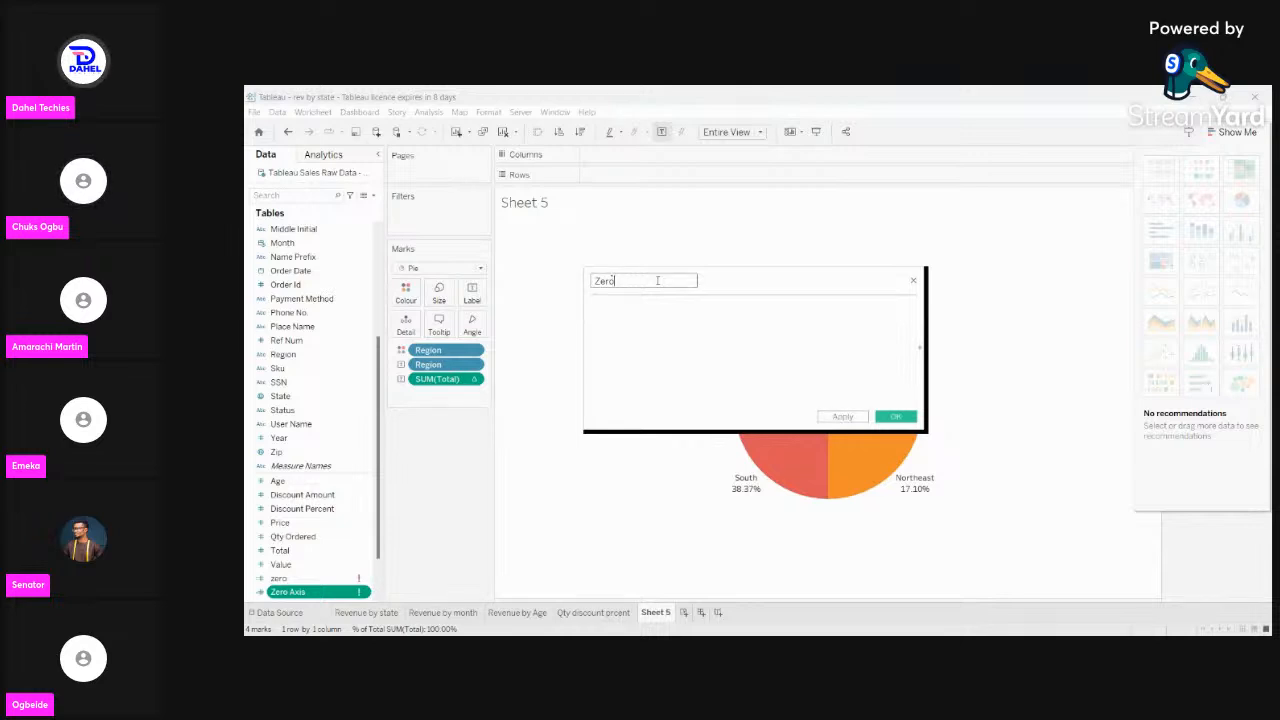
text(Axis)
Set the formula of the Zero Axis calculated field to 0 and save it.
click(634, 315)
text(zero)
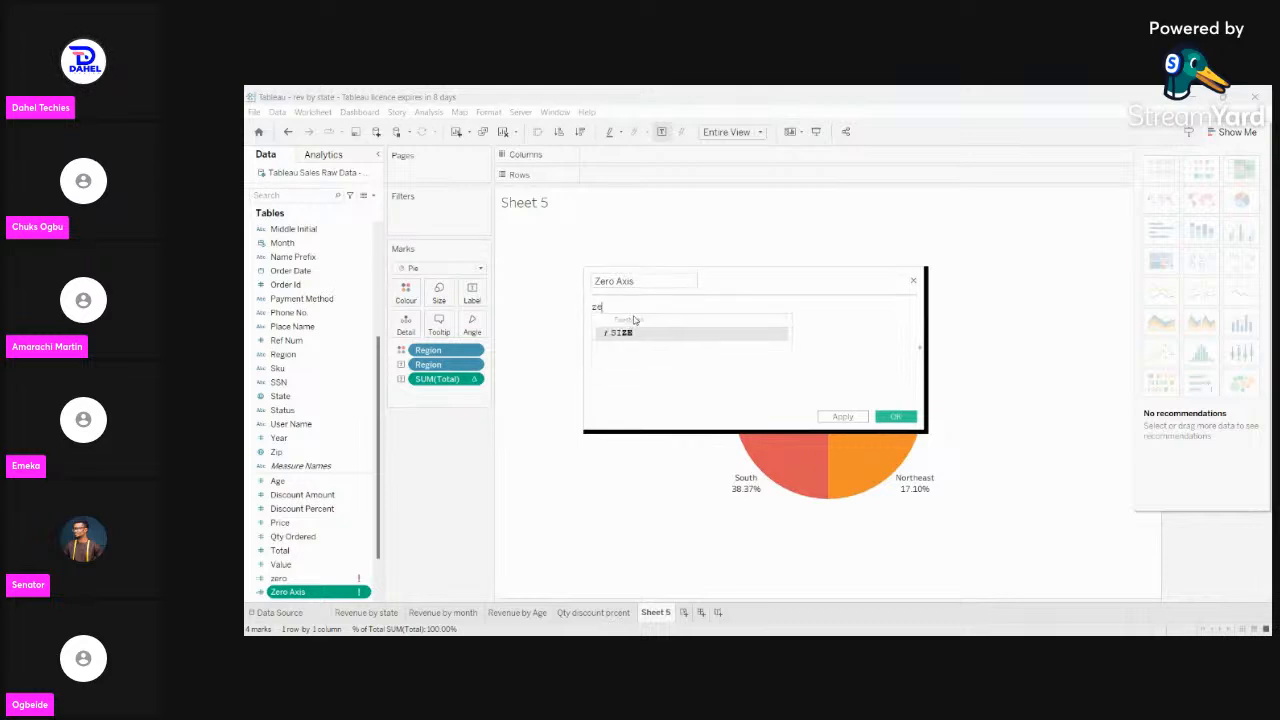
key(BackSpace)
key(BackSpace)
key(BackSpace)
key(BackSpace)
text(0)
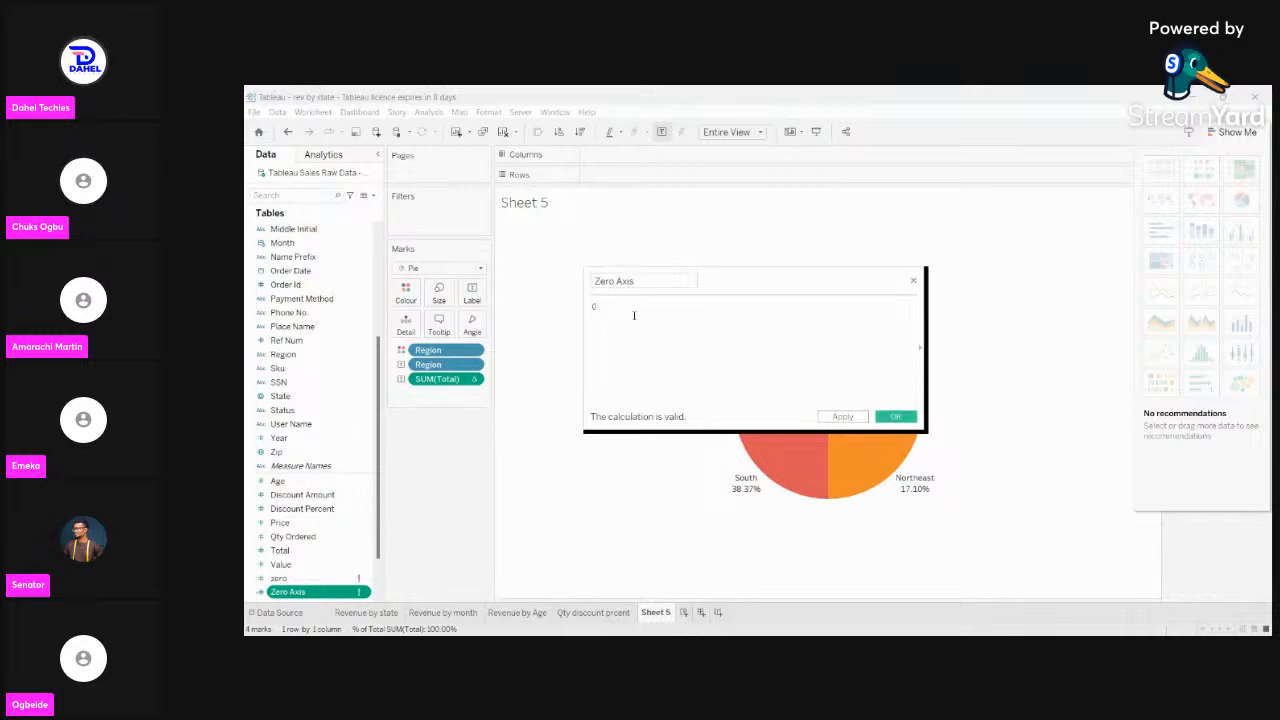
click(895, 417)
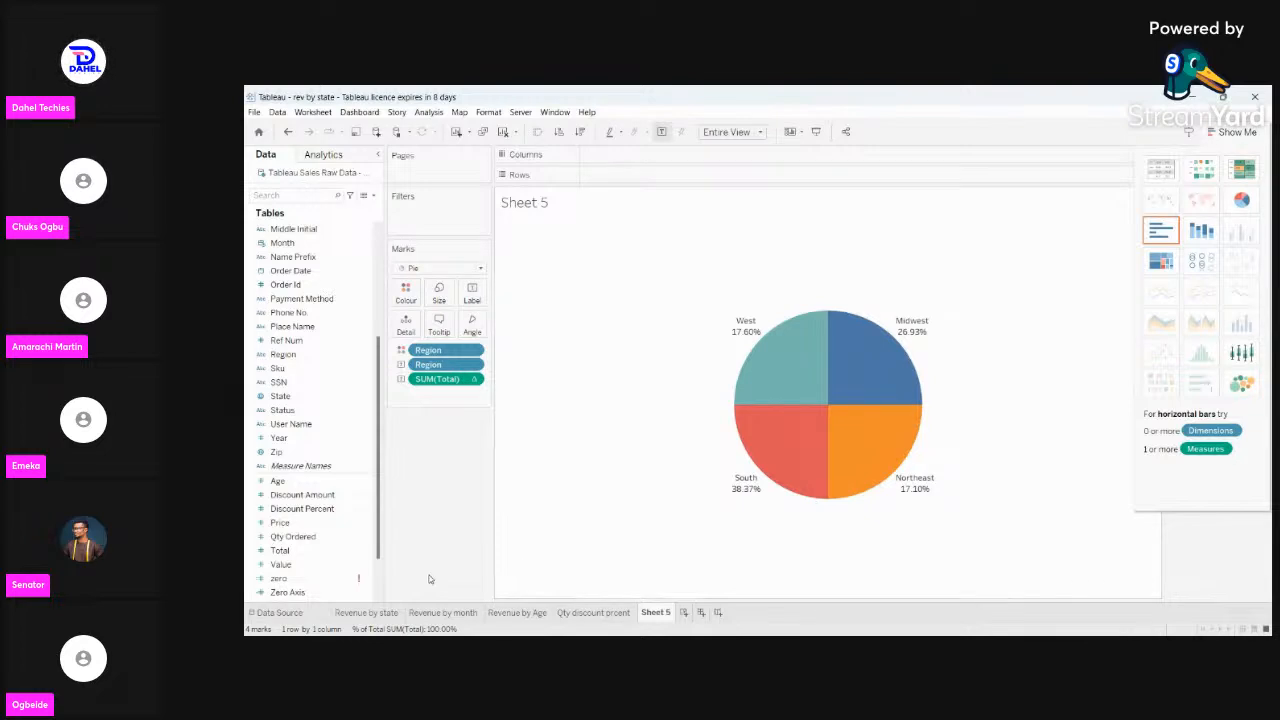
Delete the invalid calculated field named zero, leaving the Zero Axis field in place.
click(370, 582)
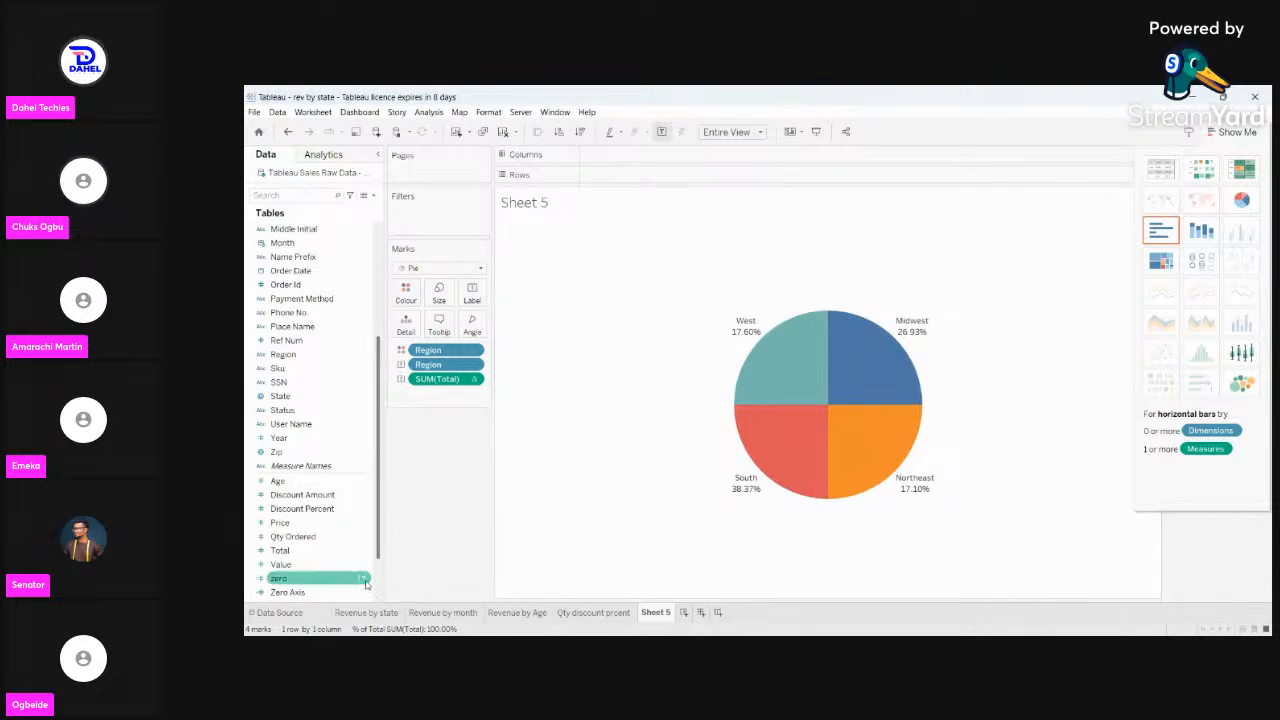
click(365, 580)
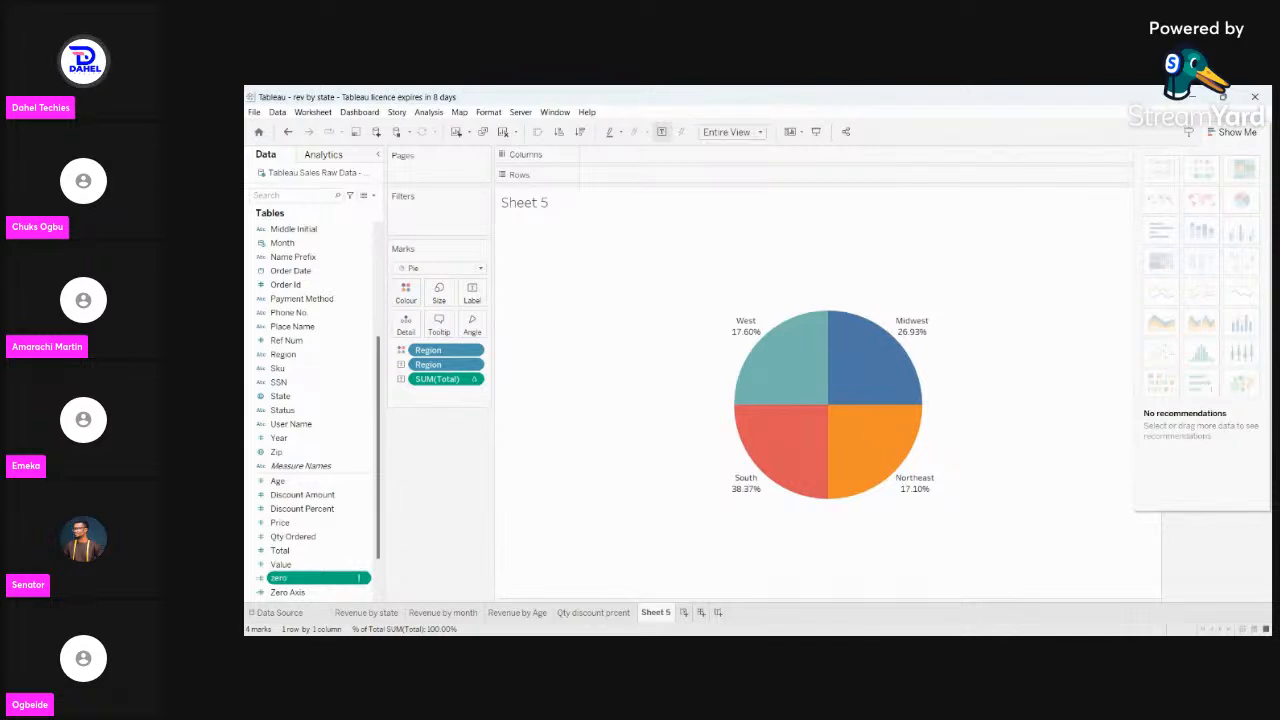
key(Delete)
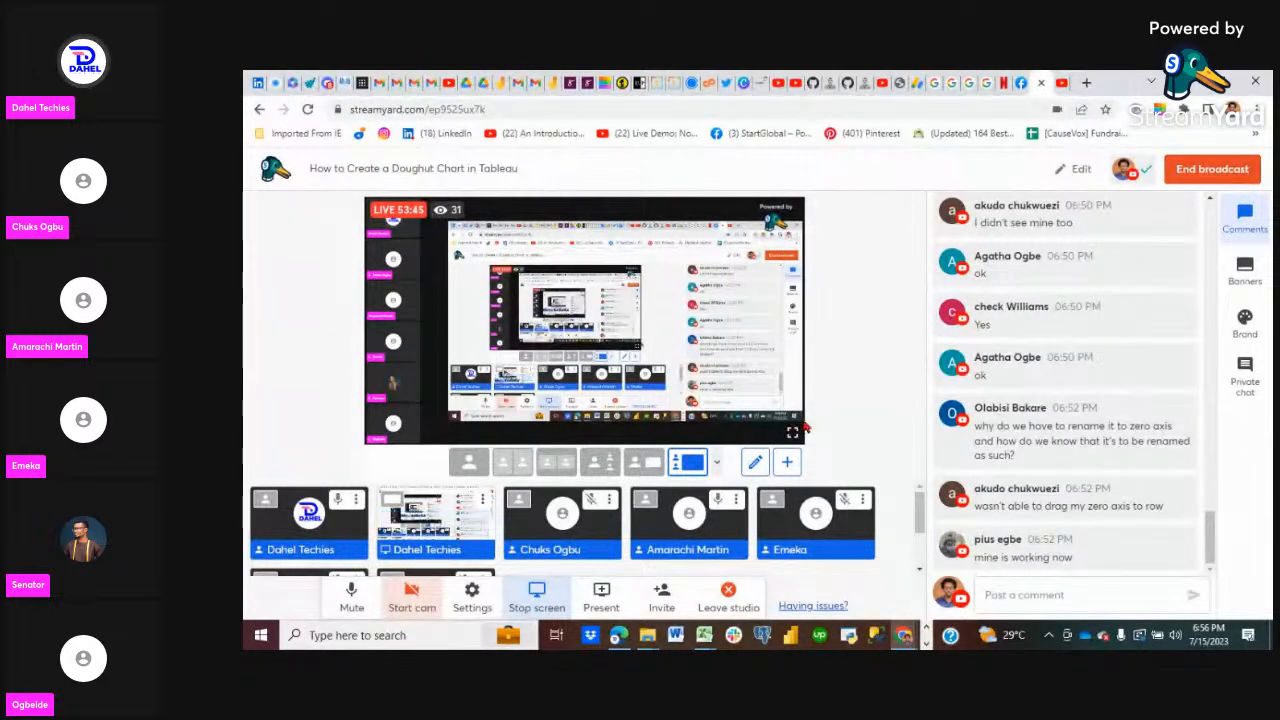
Read the viewers' comments about naming and placing the zero axis in the StreamYard broadcast.
mouse_move(1026, 431)
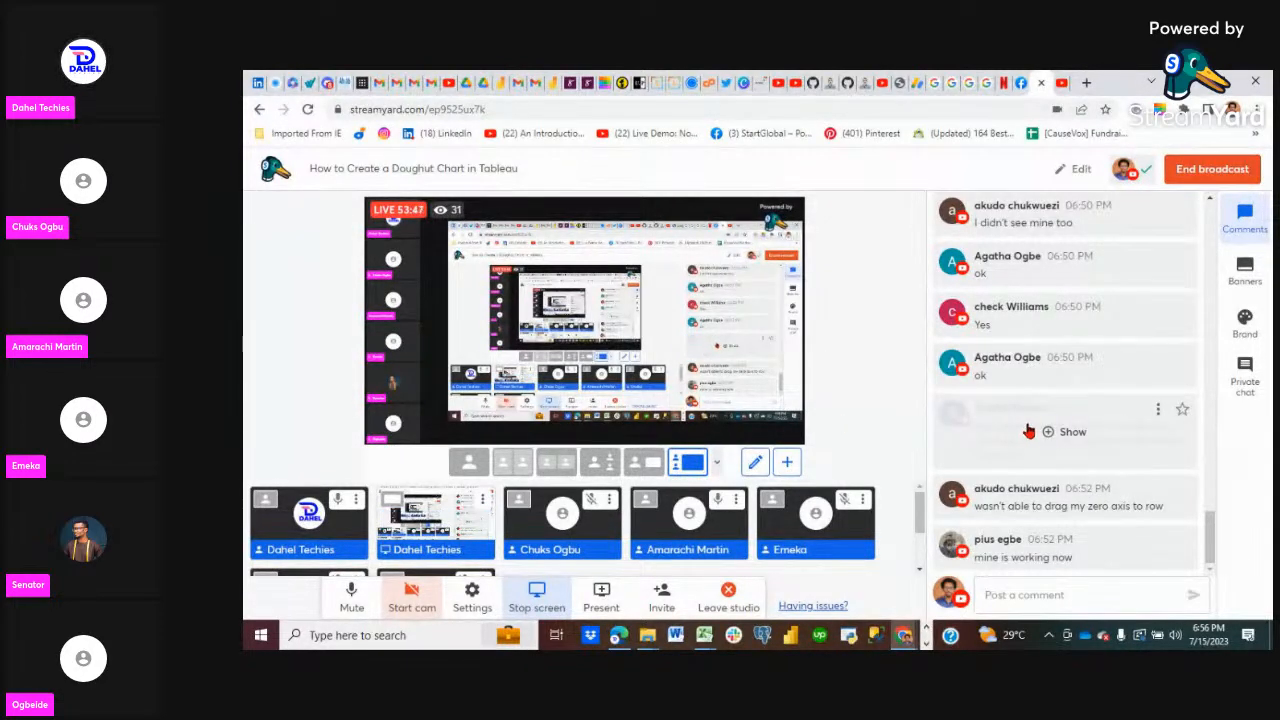
click(1048, 432)
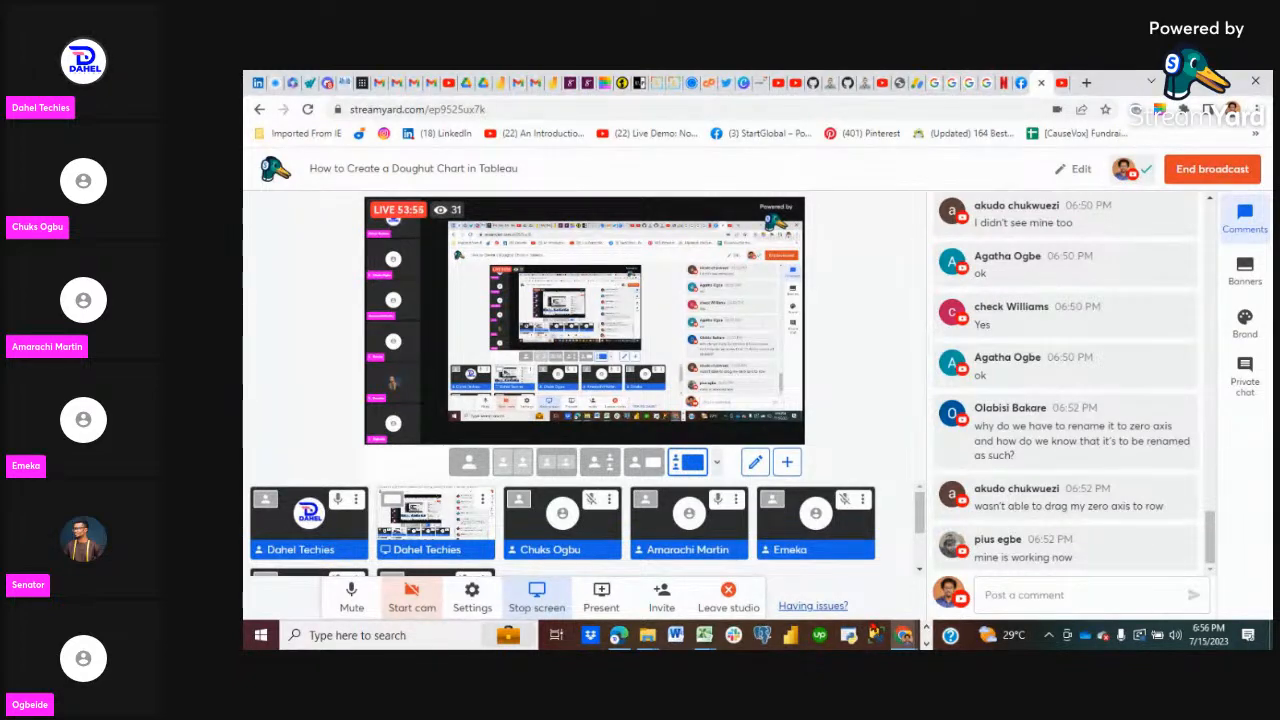
mouse_move(979, 483)
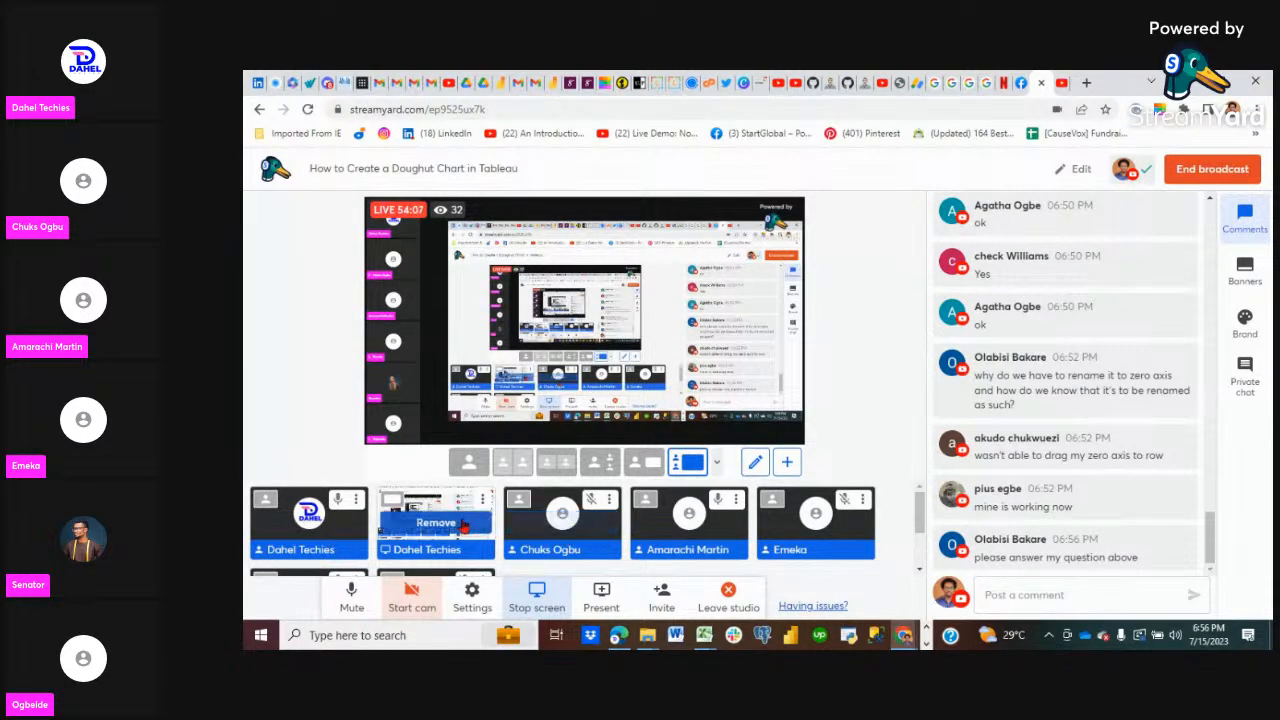
click(460, 525)
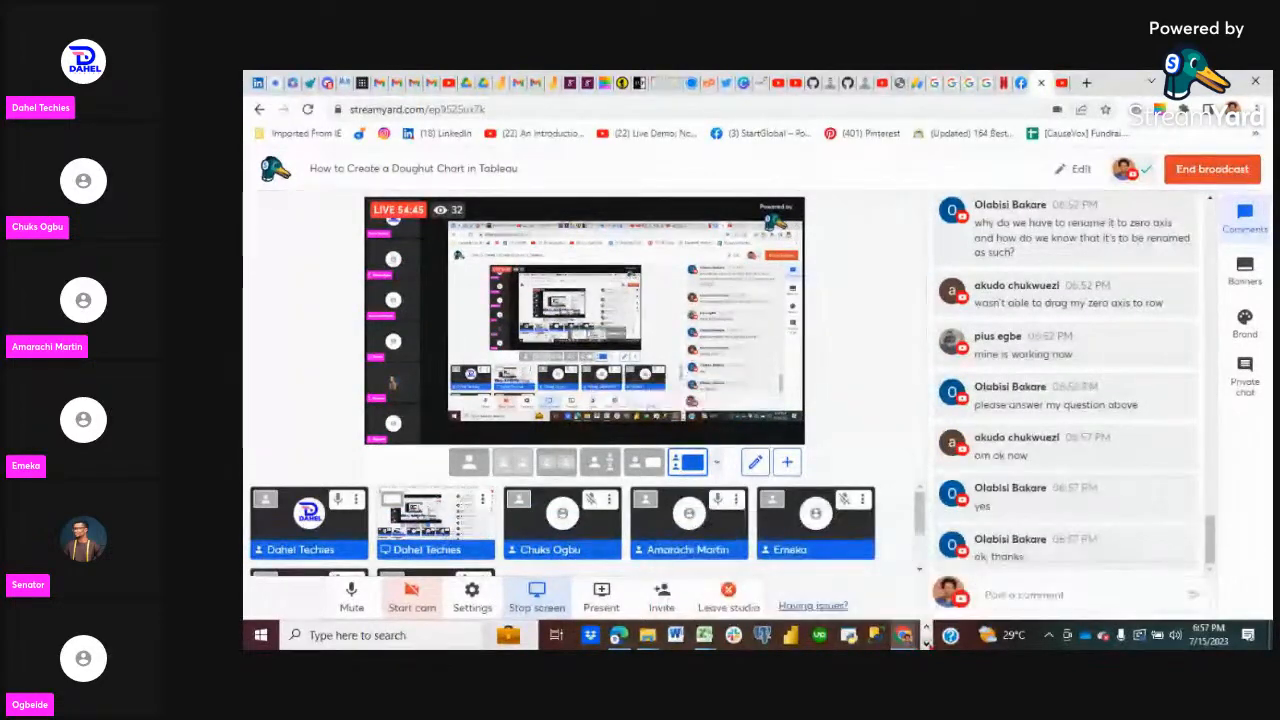
Switch to Tableau and remove every Region and SUM(Total) field from the marks of the second Zero Axis pie on Sheet 5.
click(668, 635)
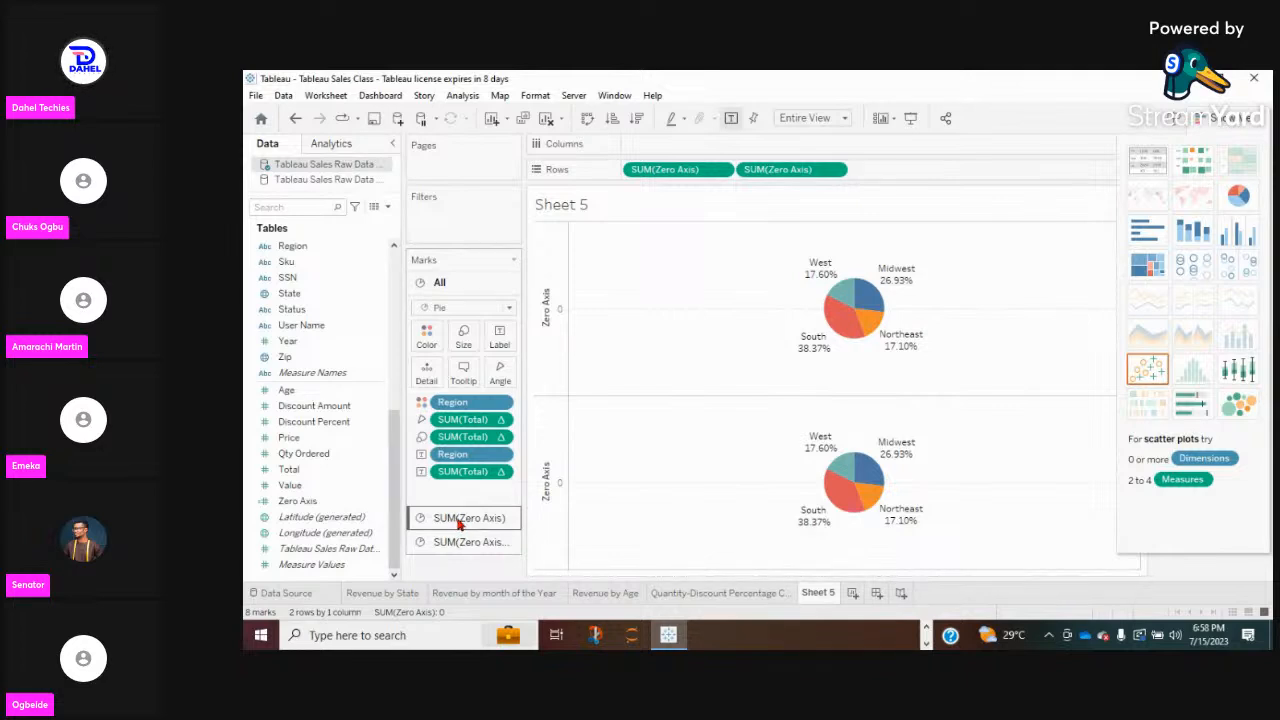
click(459, 520)
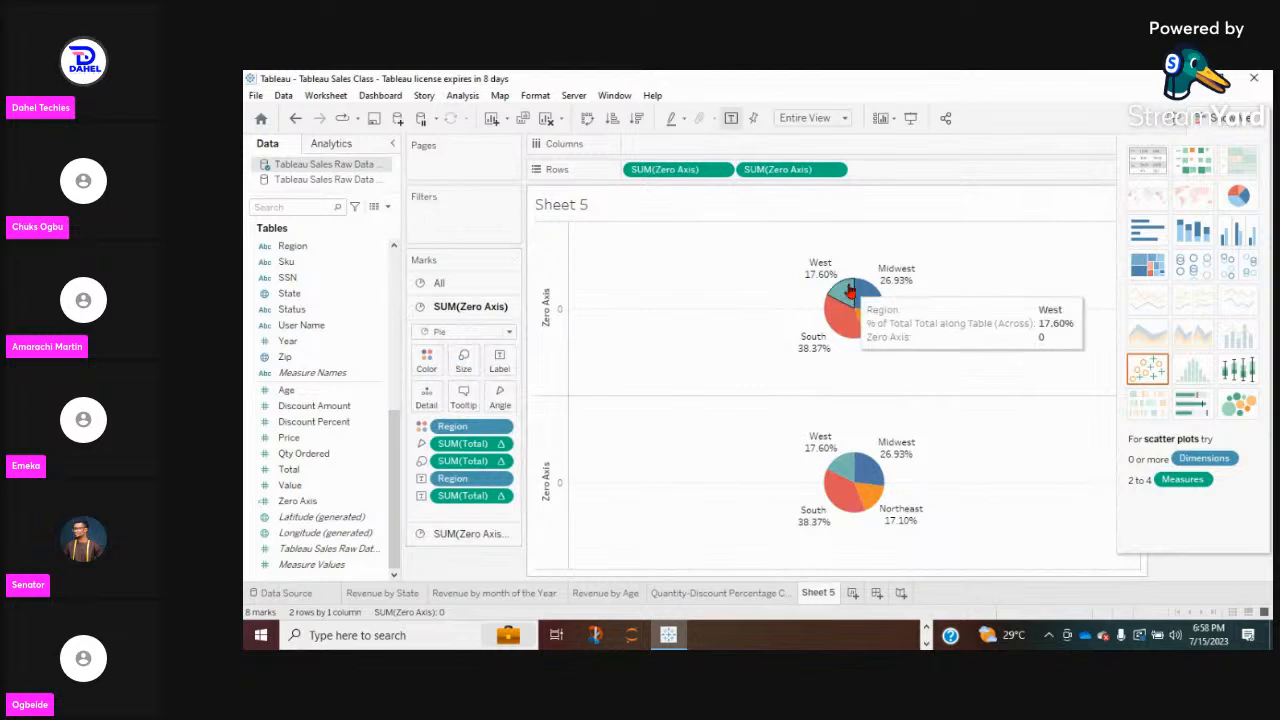
click(487, 538)
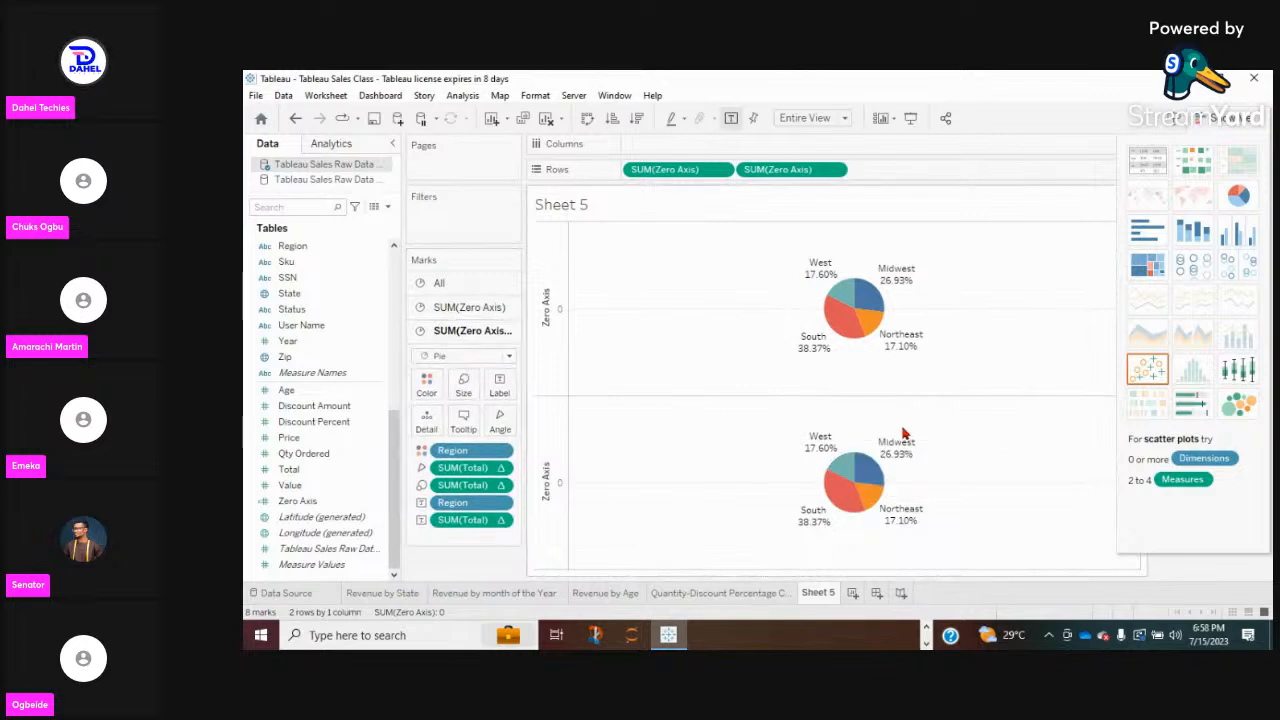
mouse_move(824, 440)
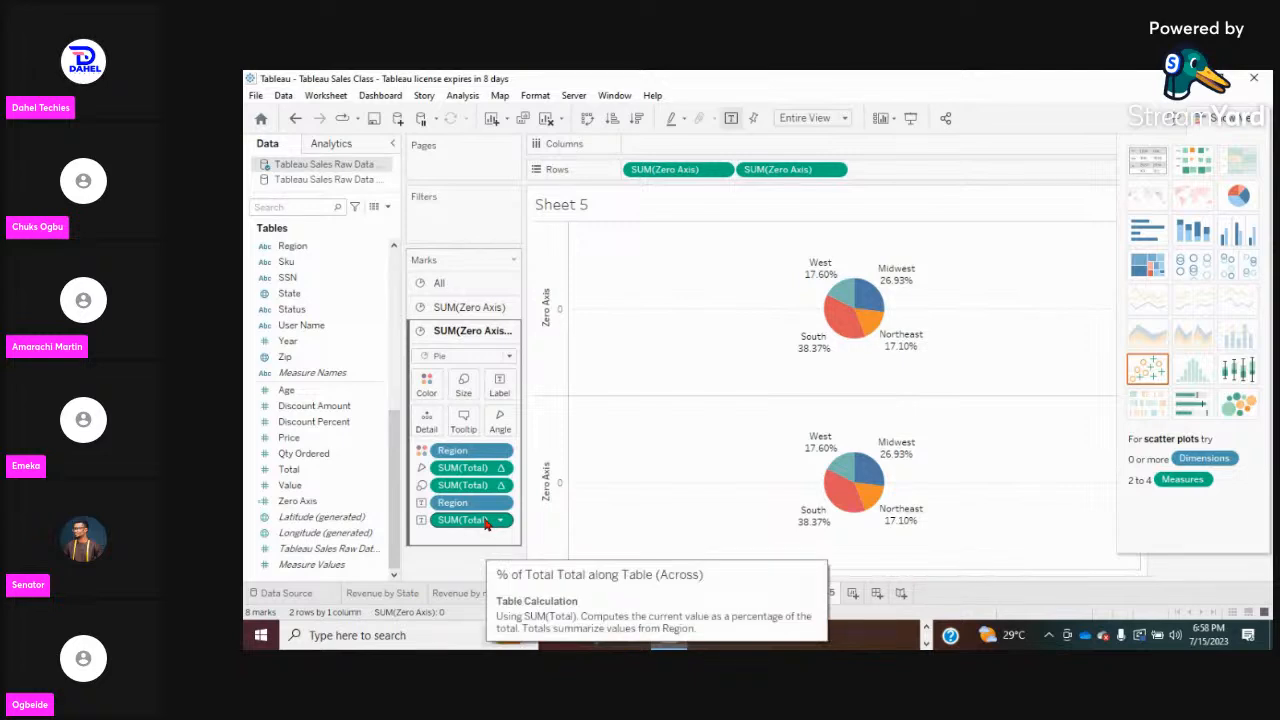
drag(485, 521, 478, 548)
drag(474, 502, 475, 565)
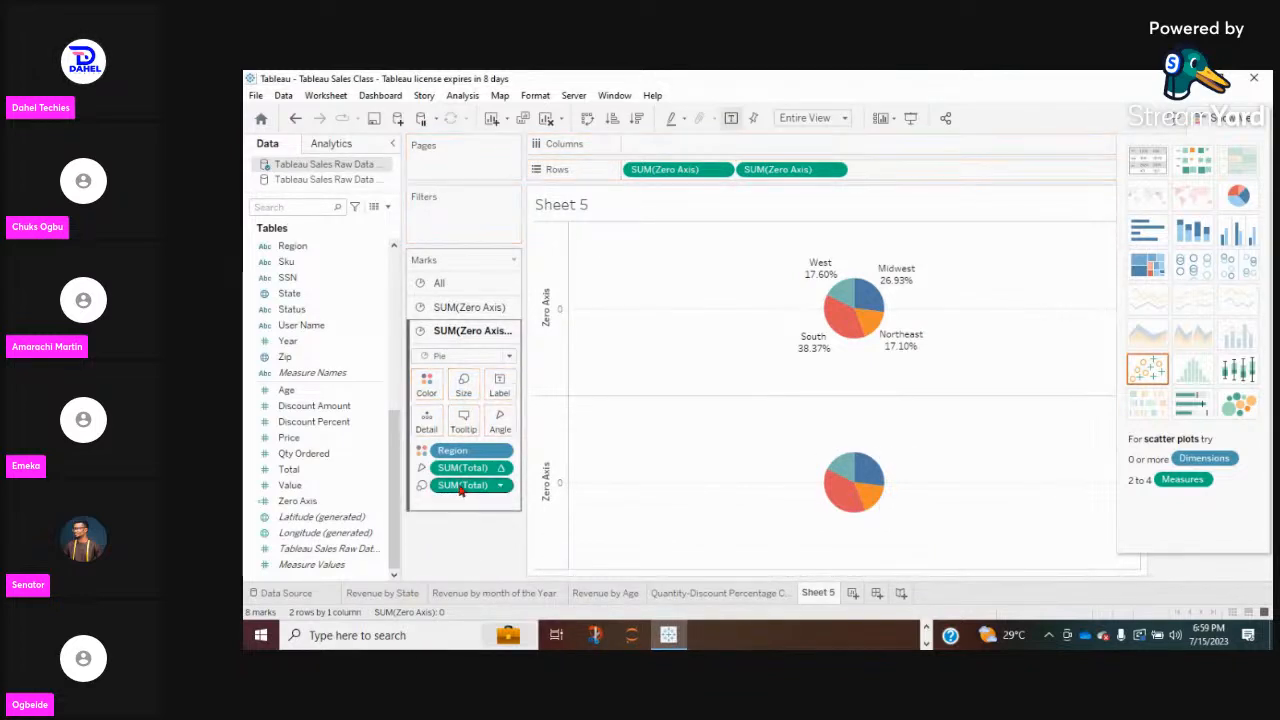
drag(462, 488, 463, 536)
drag(463, 470, 463, 528)
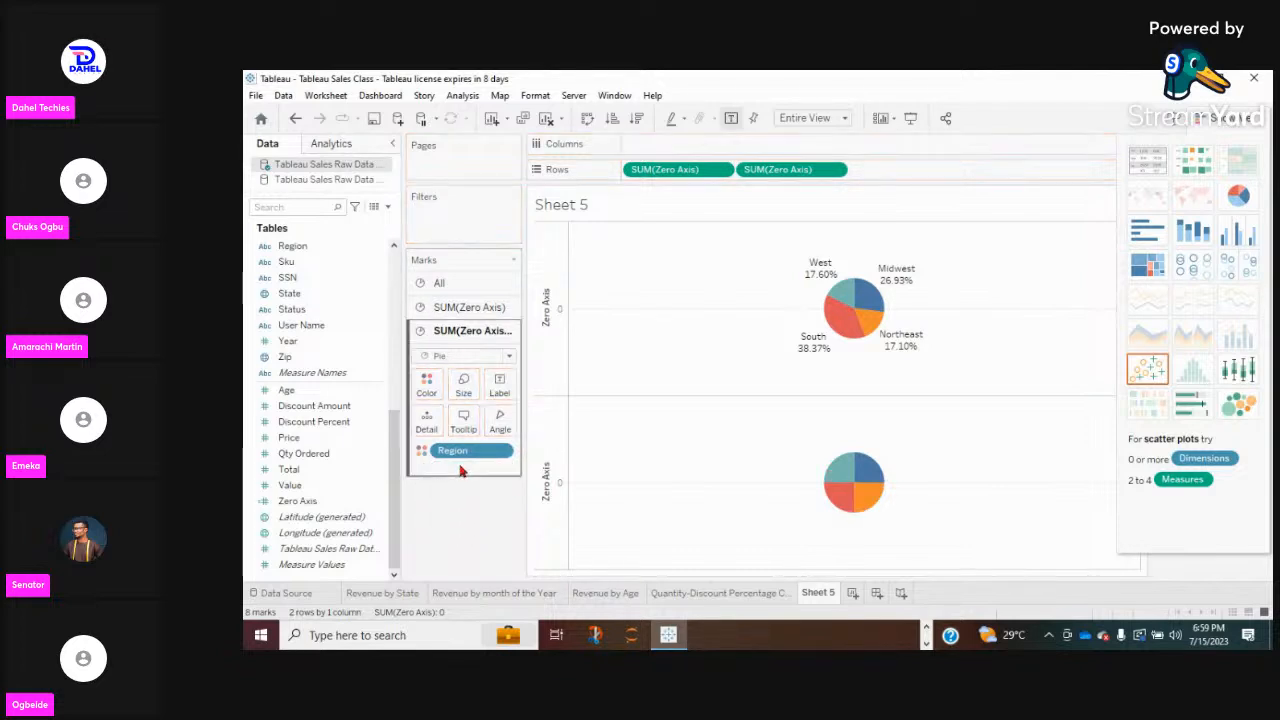
drag(460, 458, 462, 510)
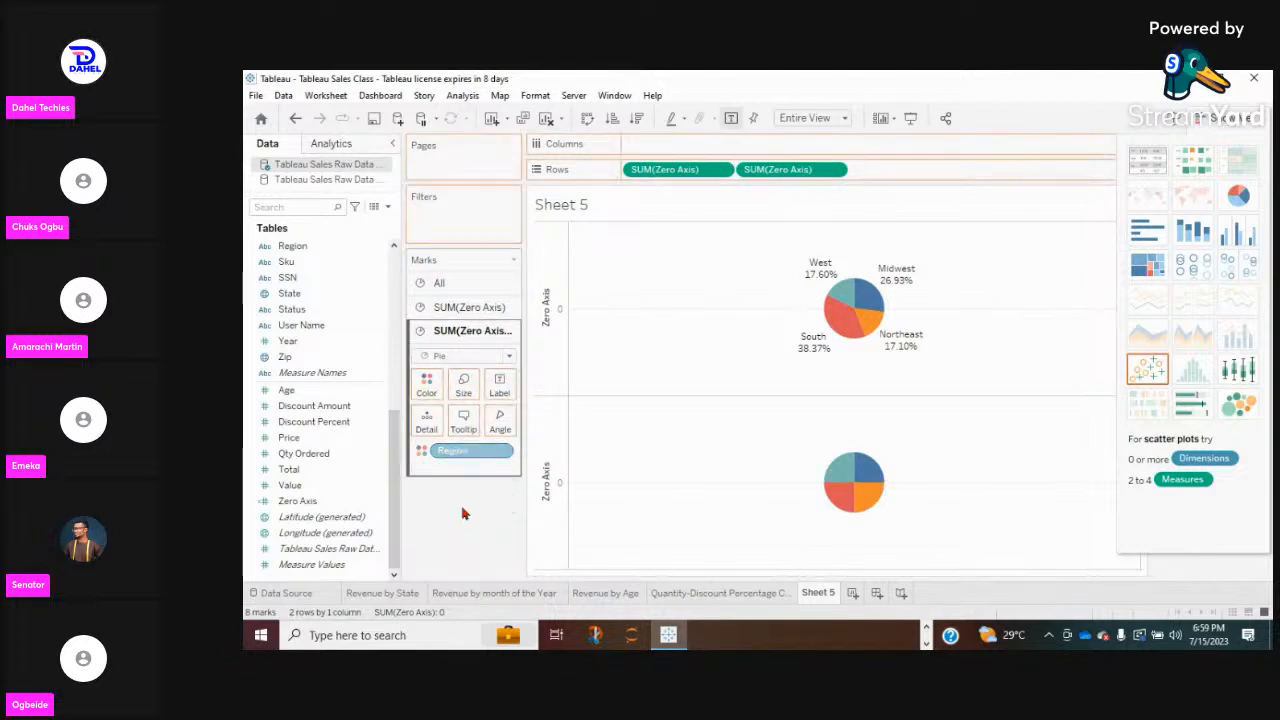
mouse_move(857, 481)
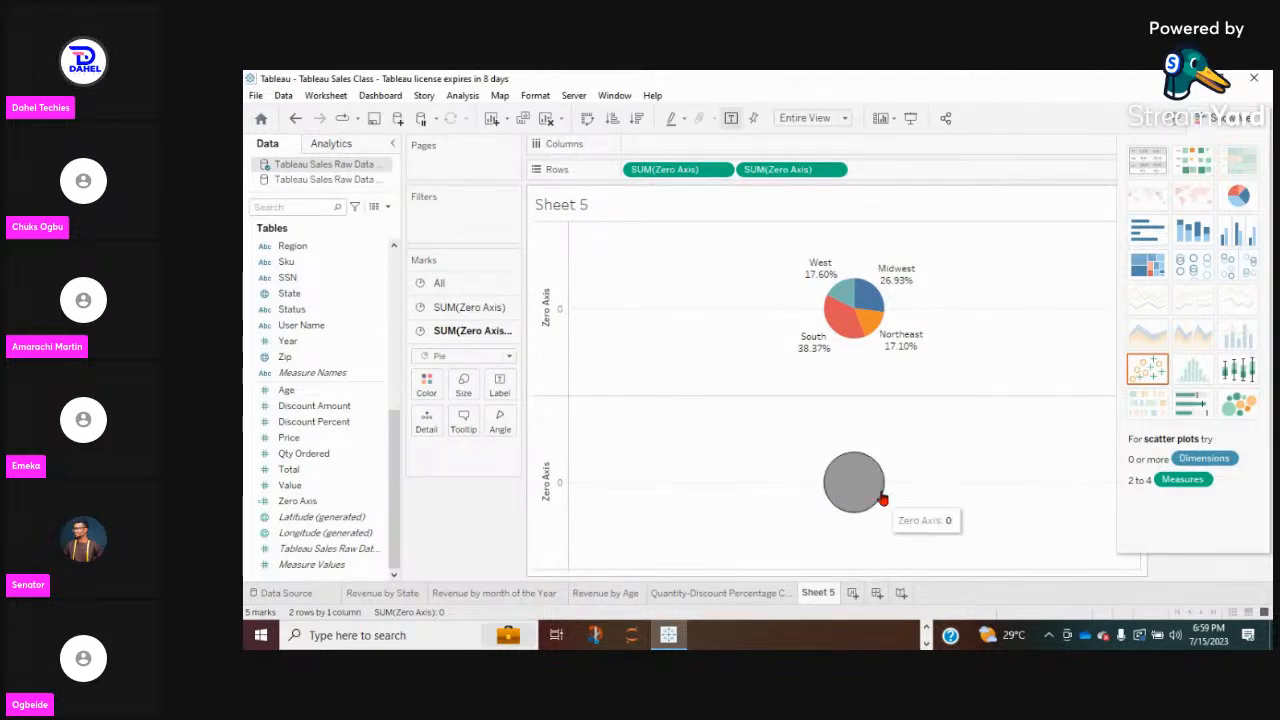
Compare the marks of the two Zero Axis pies and view the size and label options of the second one.
mouse_move(833, 511)
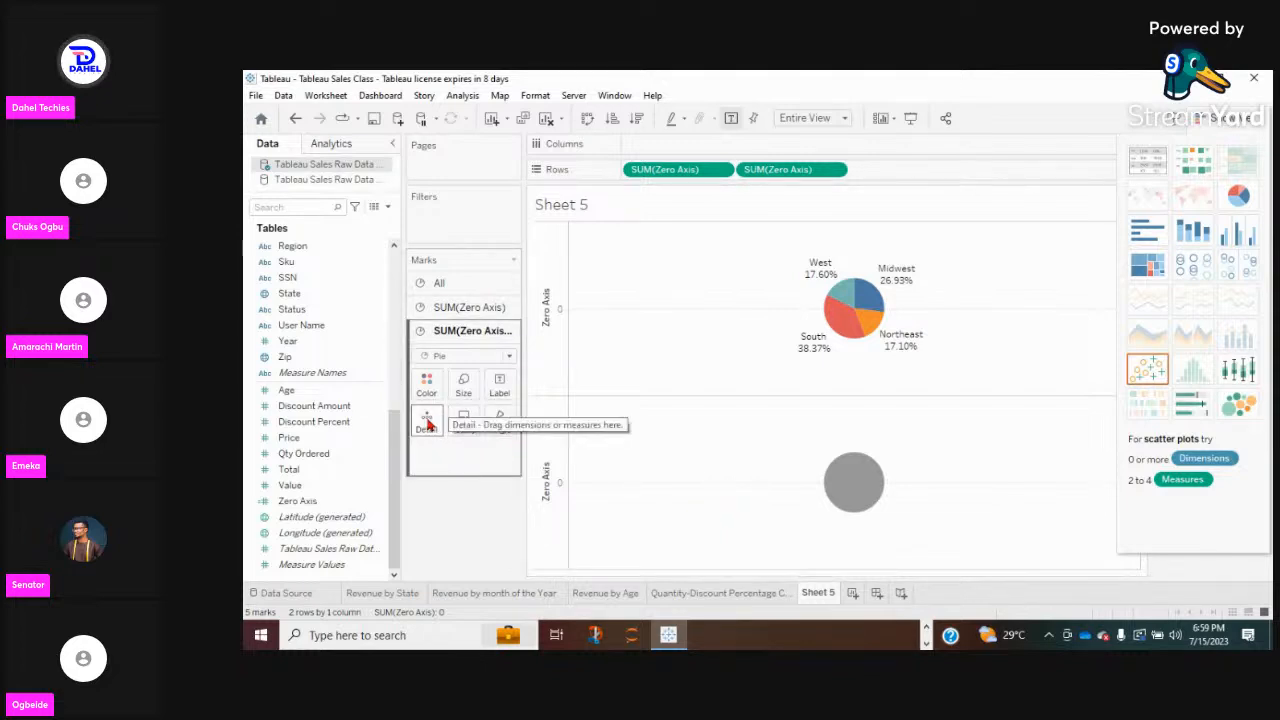
click(470, 309)
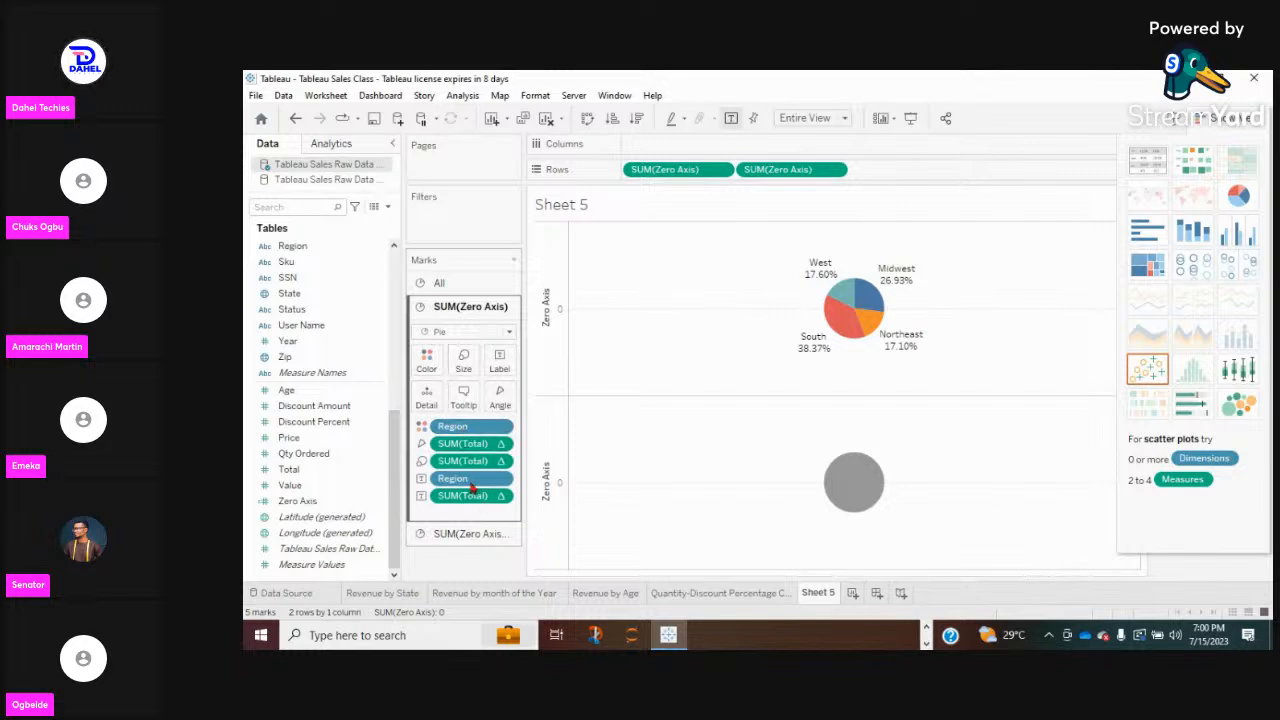
mouse_move(881, 289)
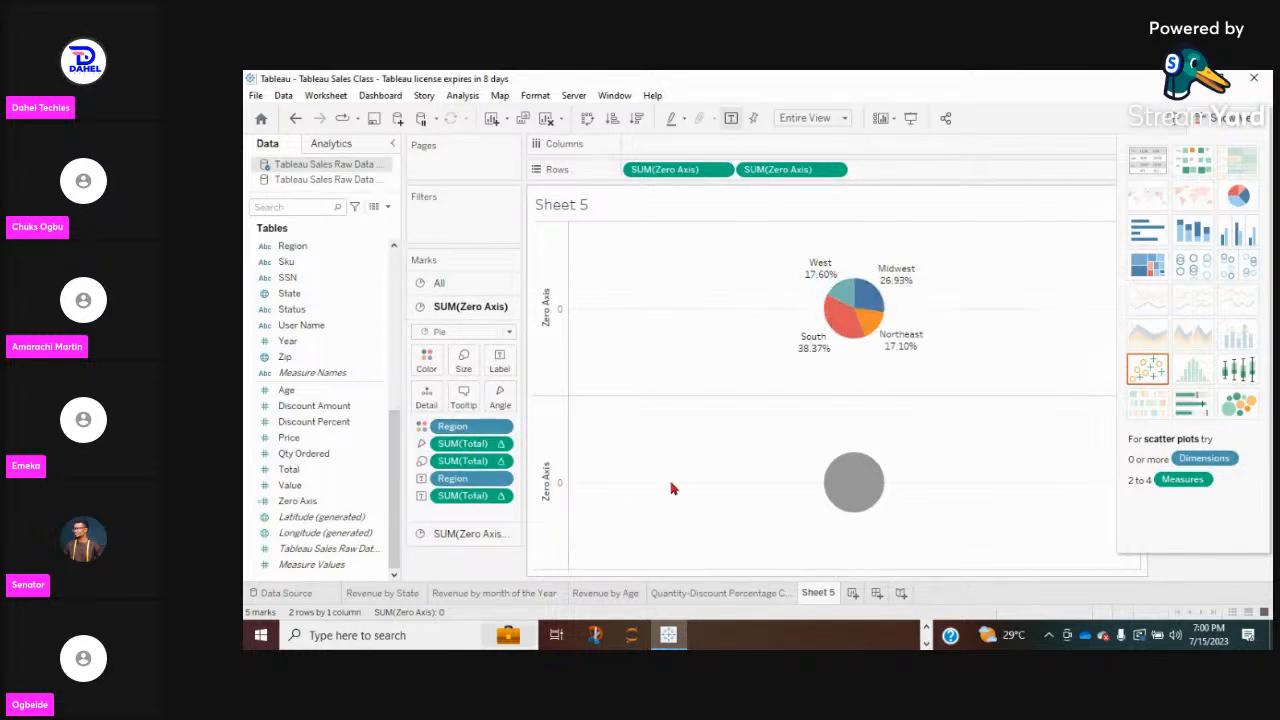
click(472, 534)
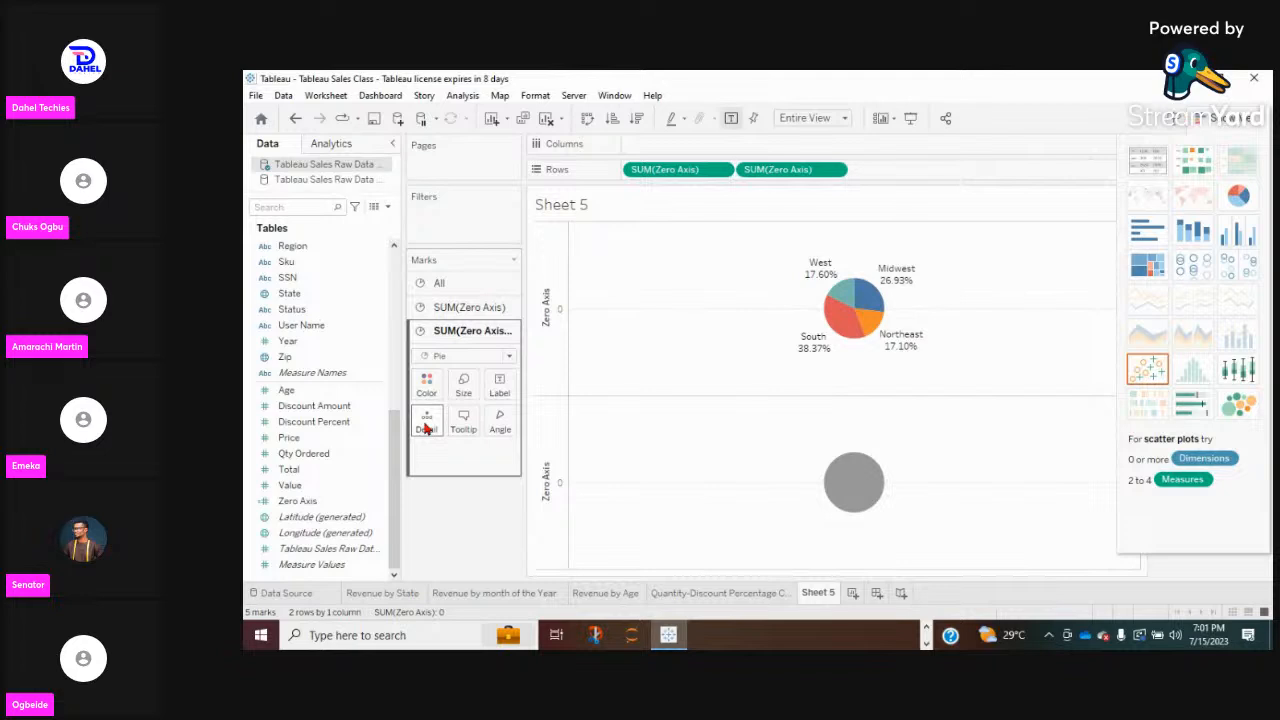
click(457, 308)
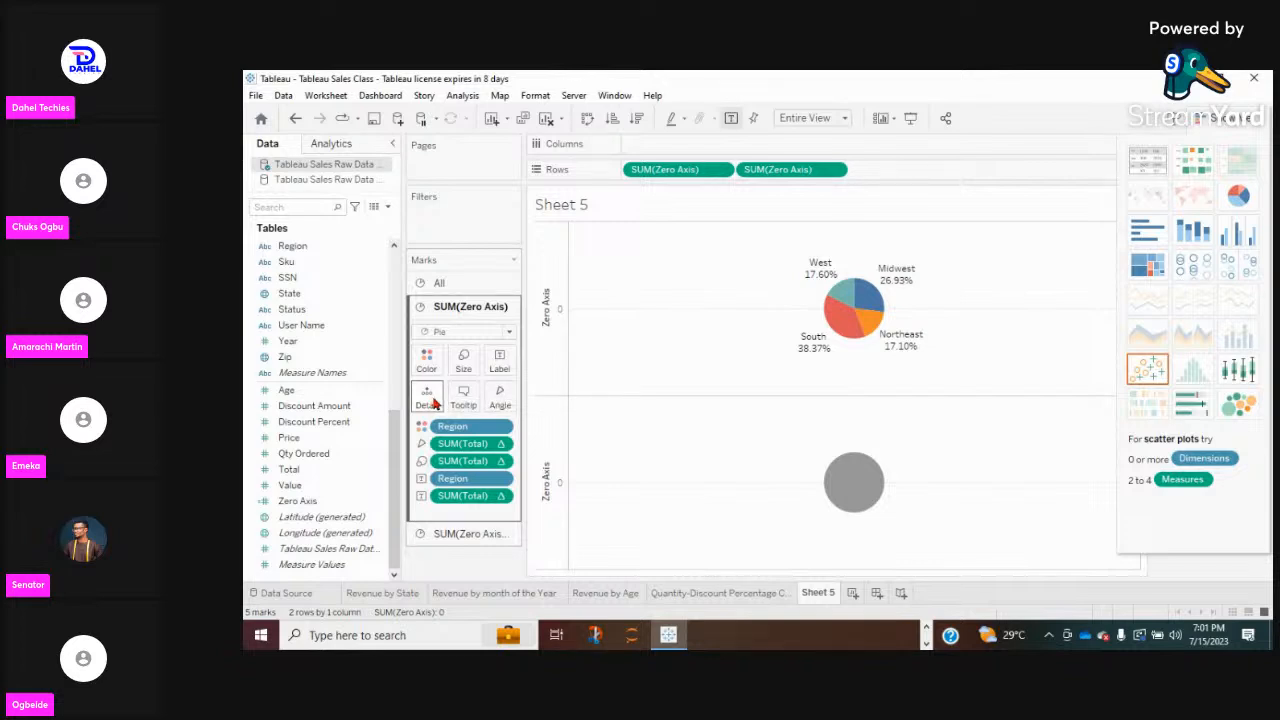
click(465, 535)
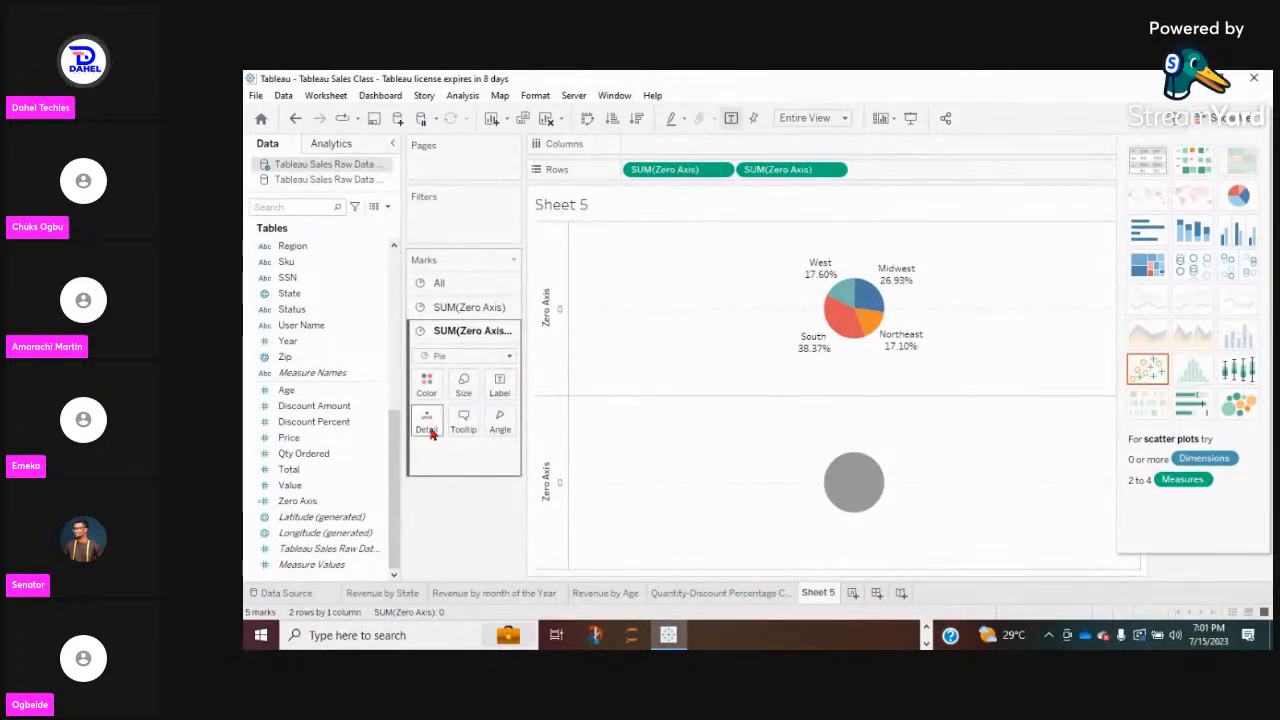
click(466, 398)
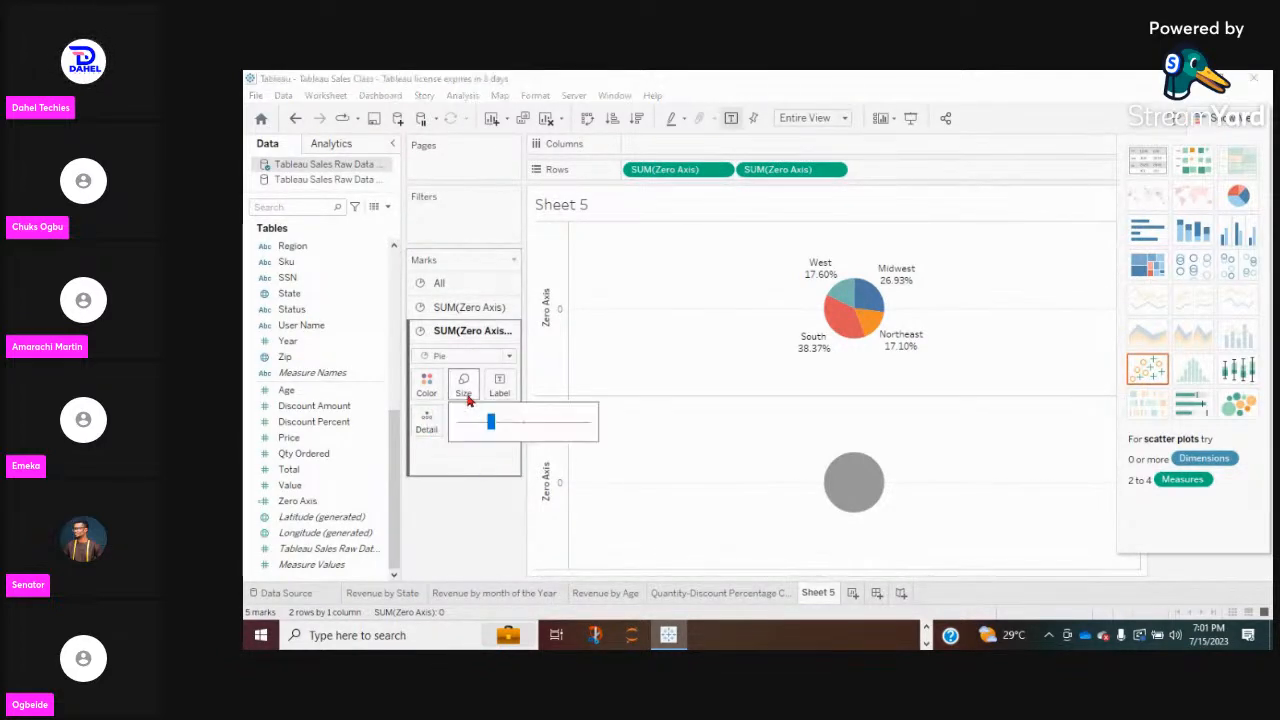
click(469, 523)
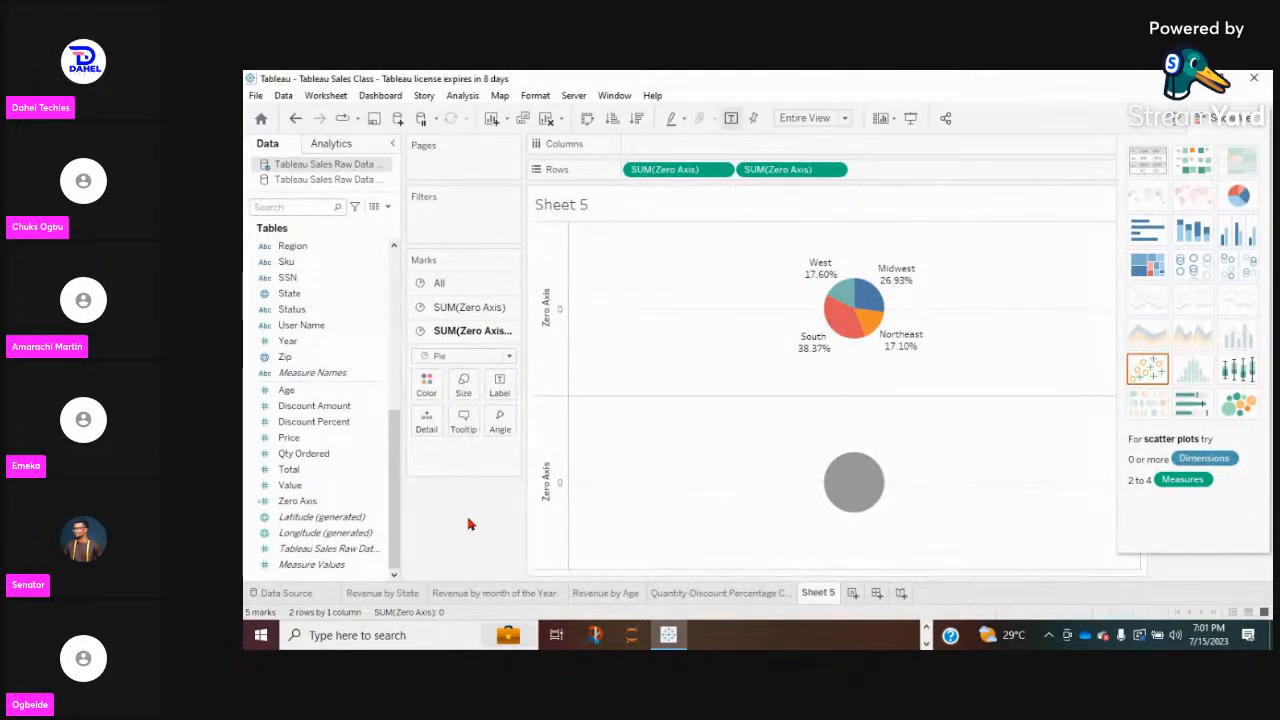
click(500, 390)
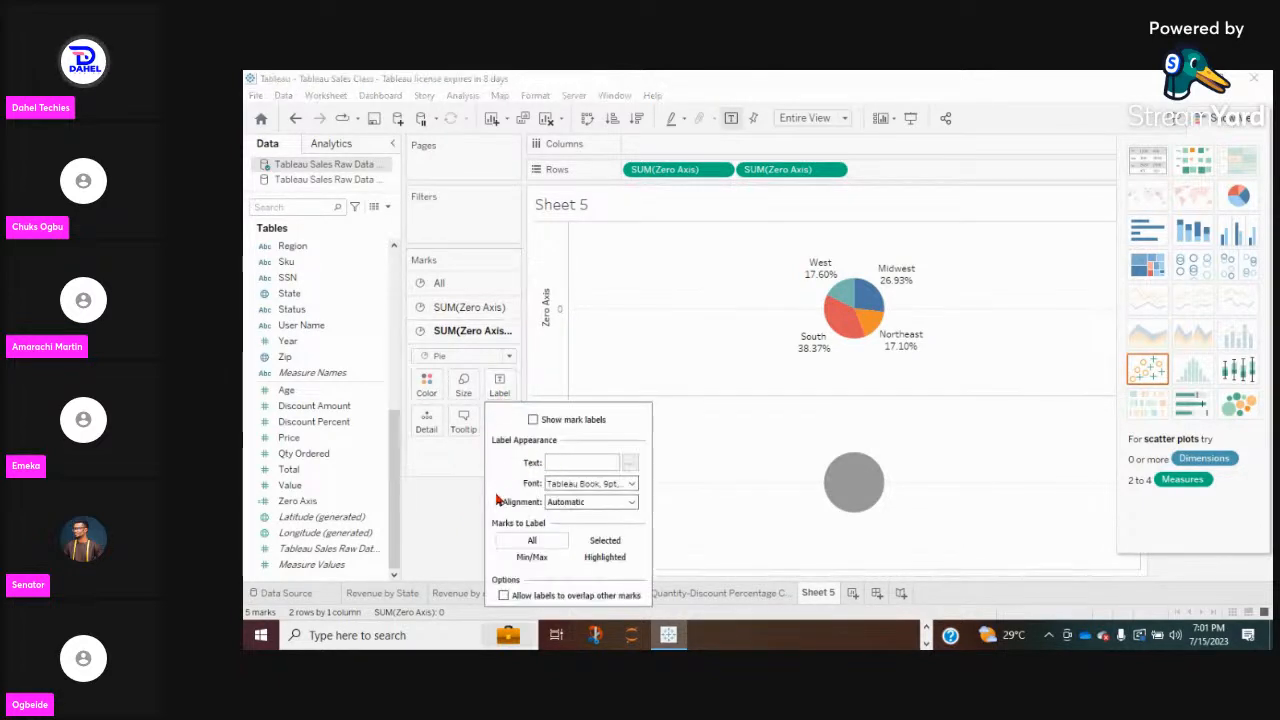
click(477, 517)
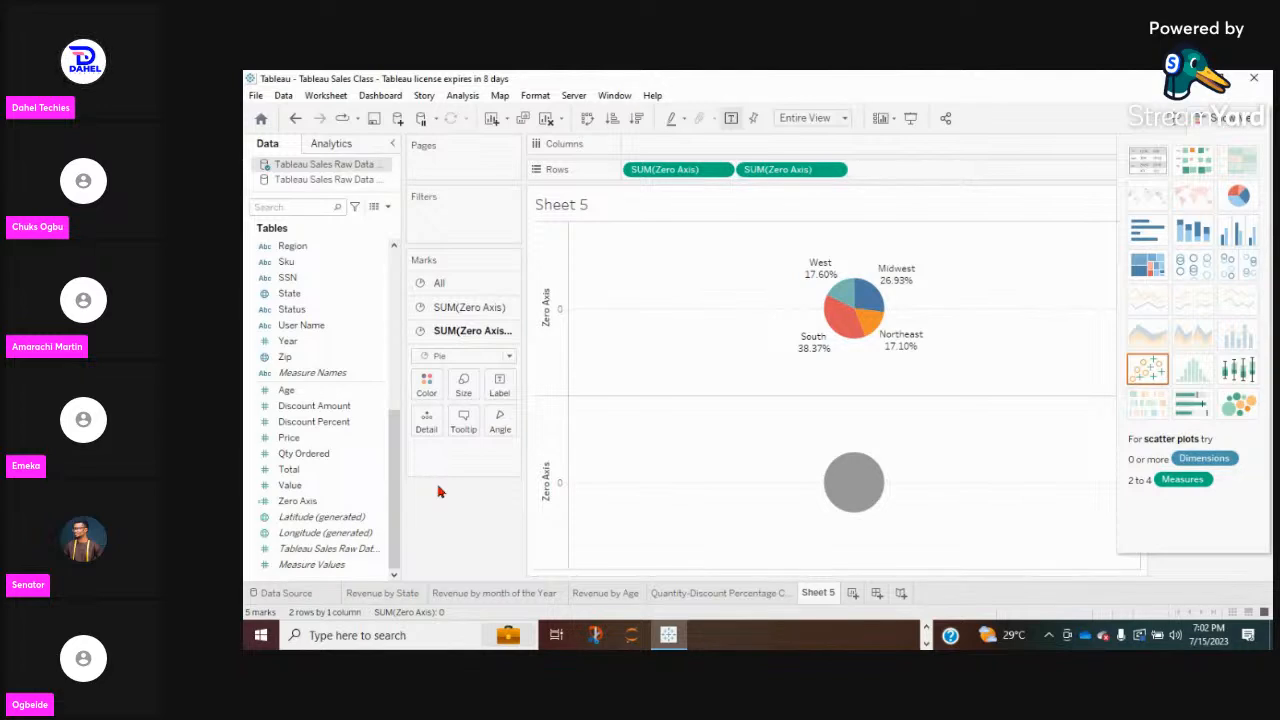
Enlarge the first Zero Axis pie, the one split by Region, to the midpoint of the size range.
click(455, 313)
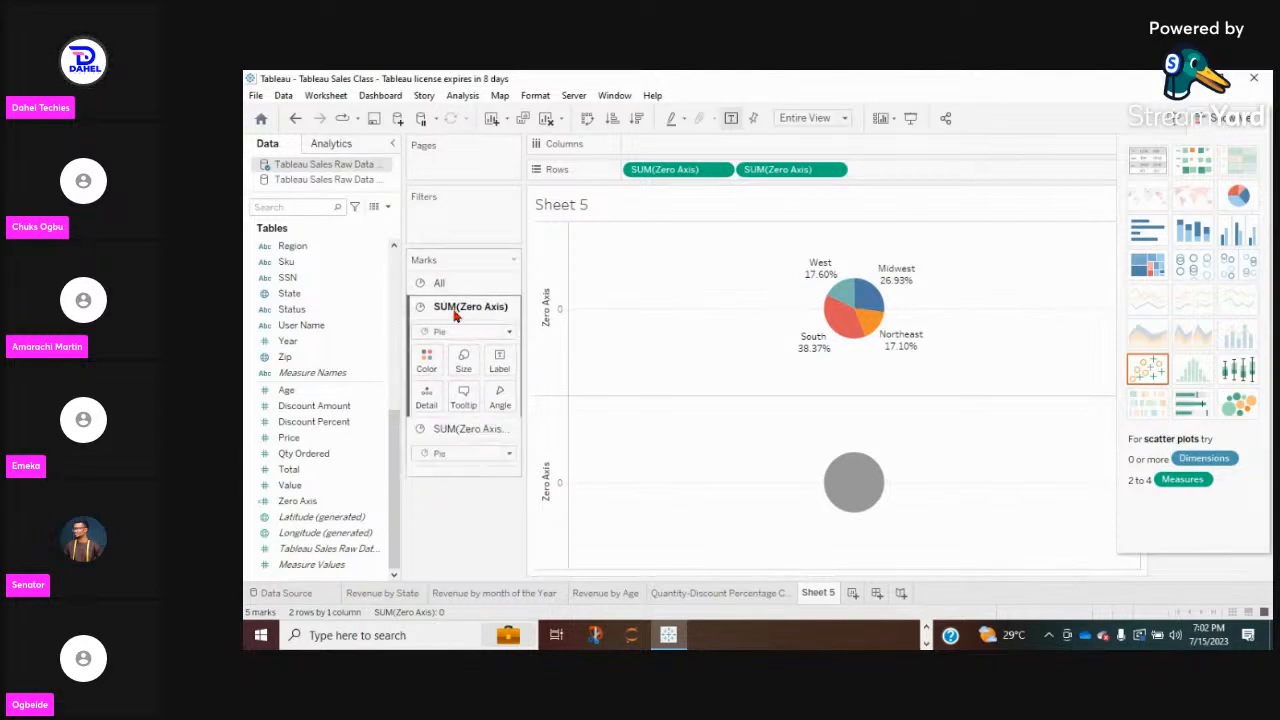
click(467, 360)
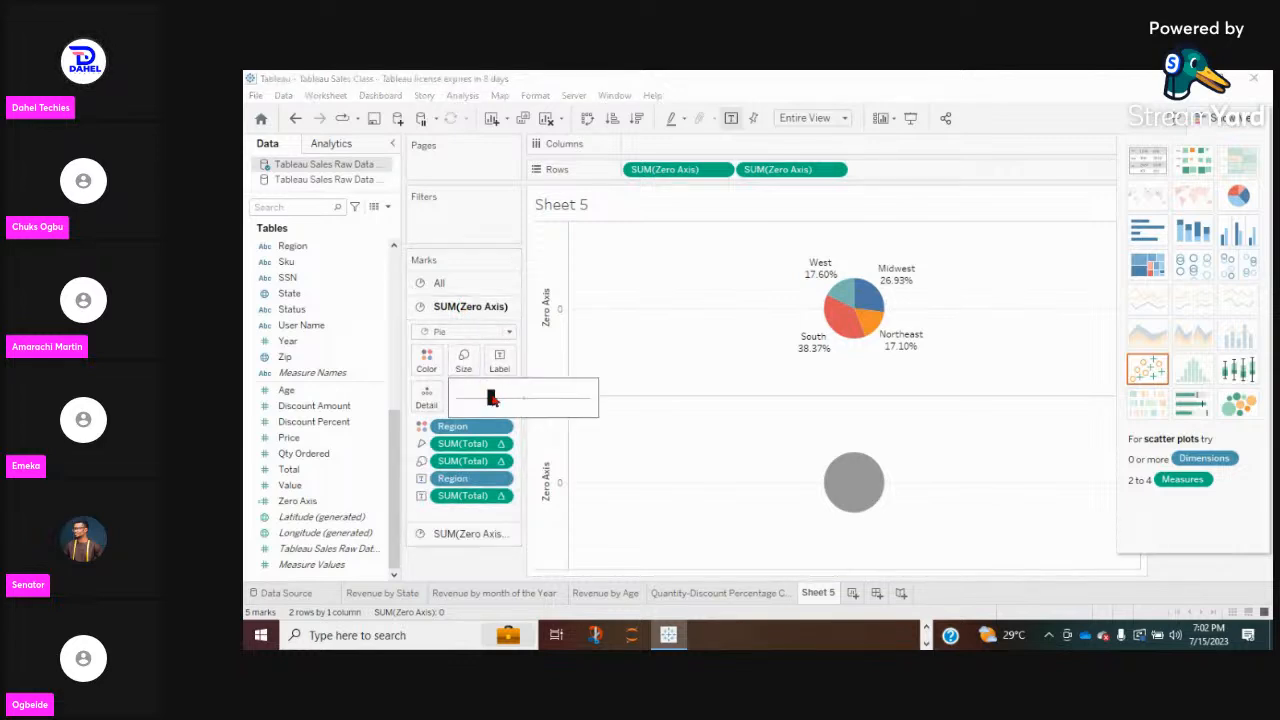
drag(491, 398, 510, 405)
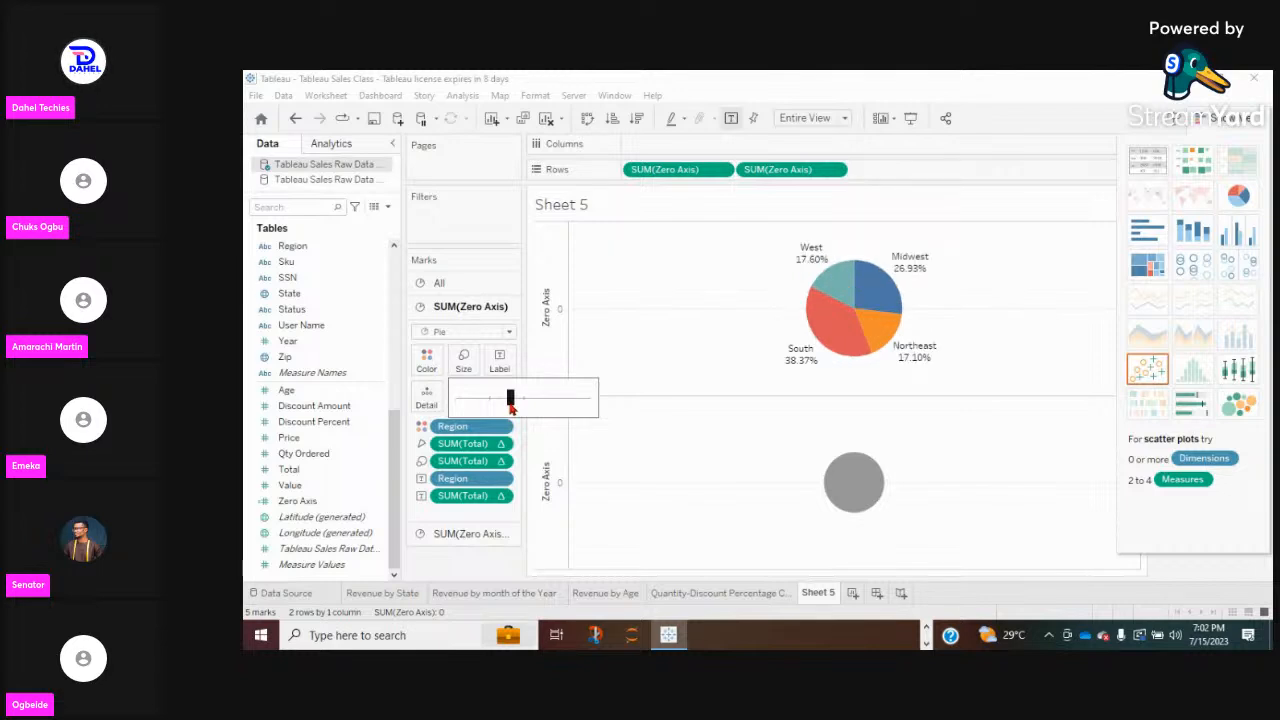
drag(510, 405, 521, 410)
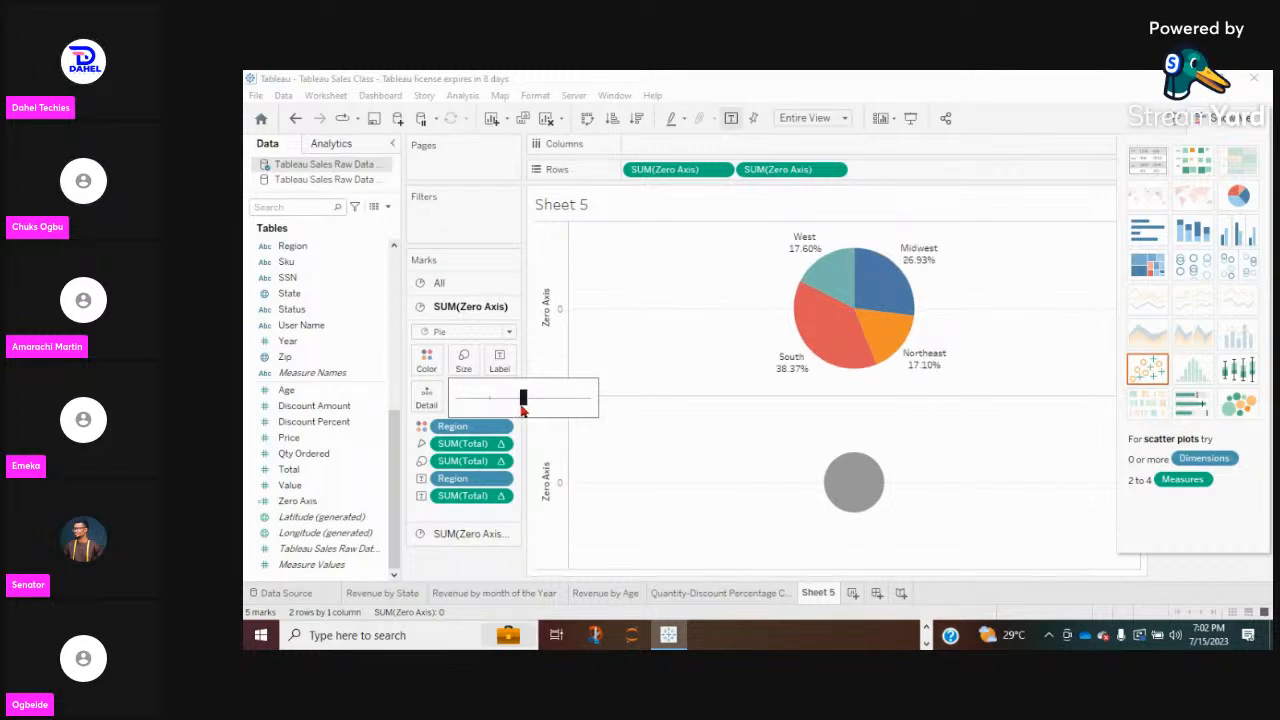
drag(521, 410, 523, 410)
click(500, 561)
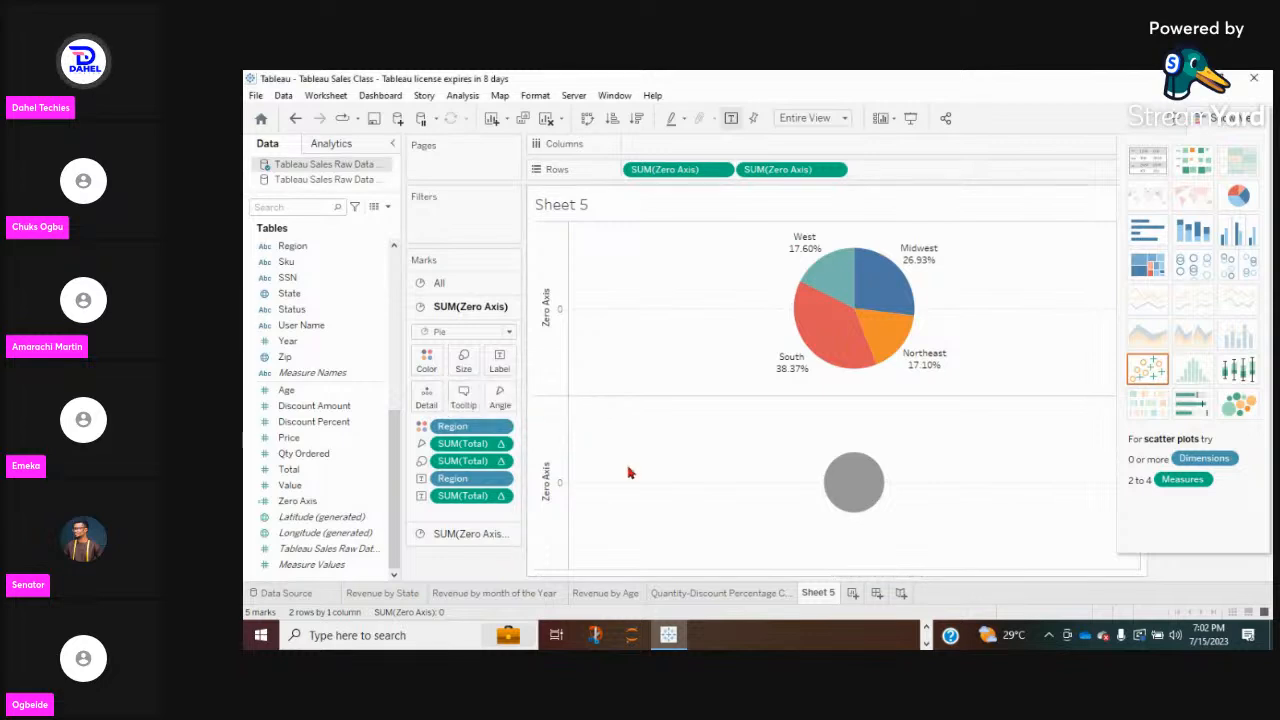
right_click(903, 446)
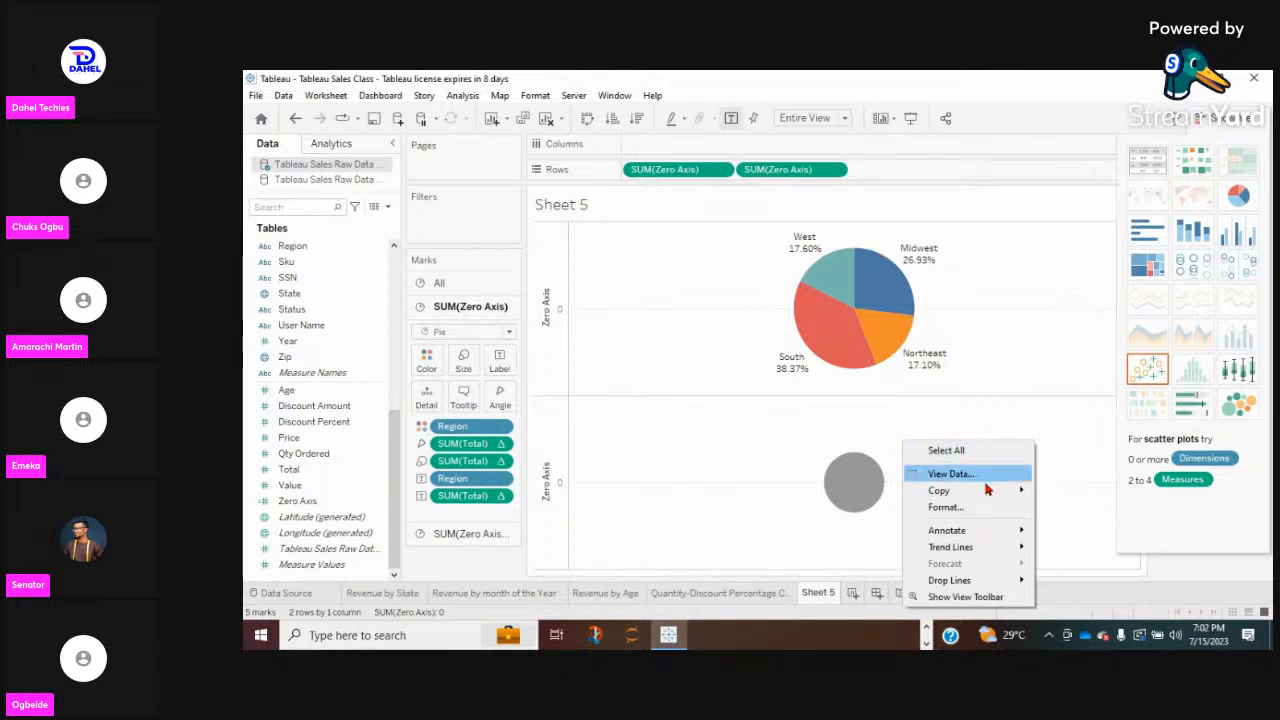
mouse_move(997, 497)
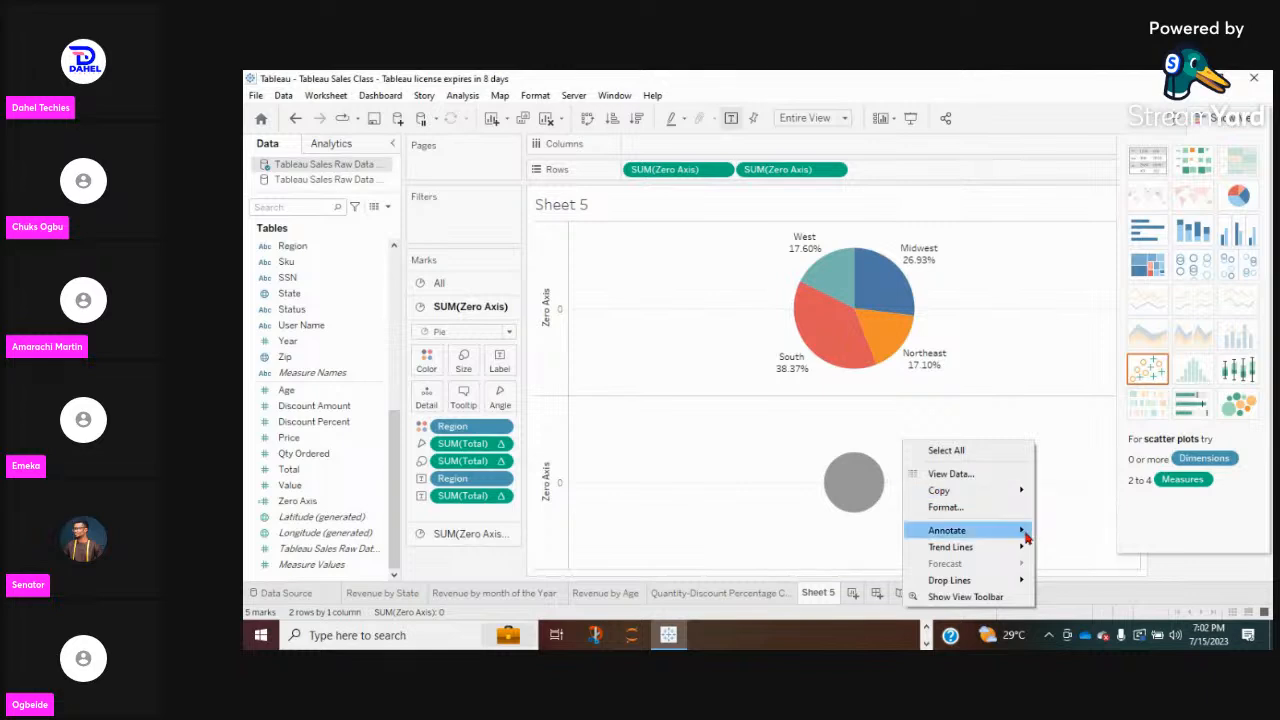
mouse_move(1024, 557)
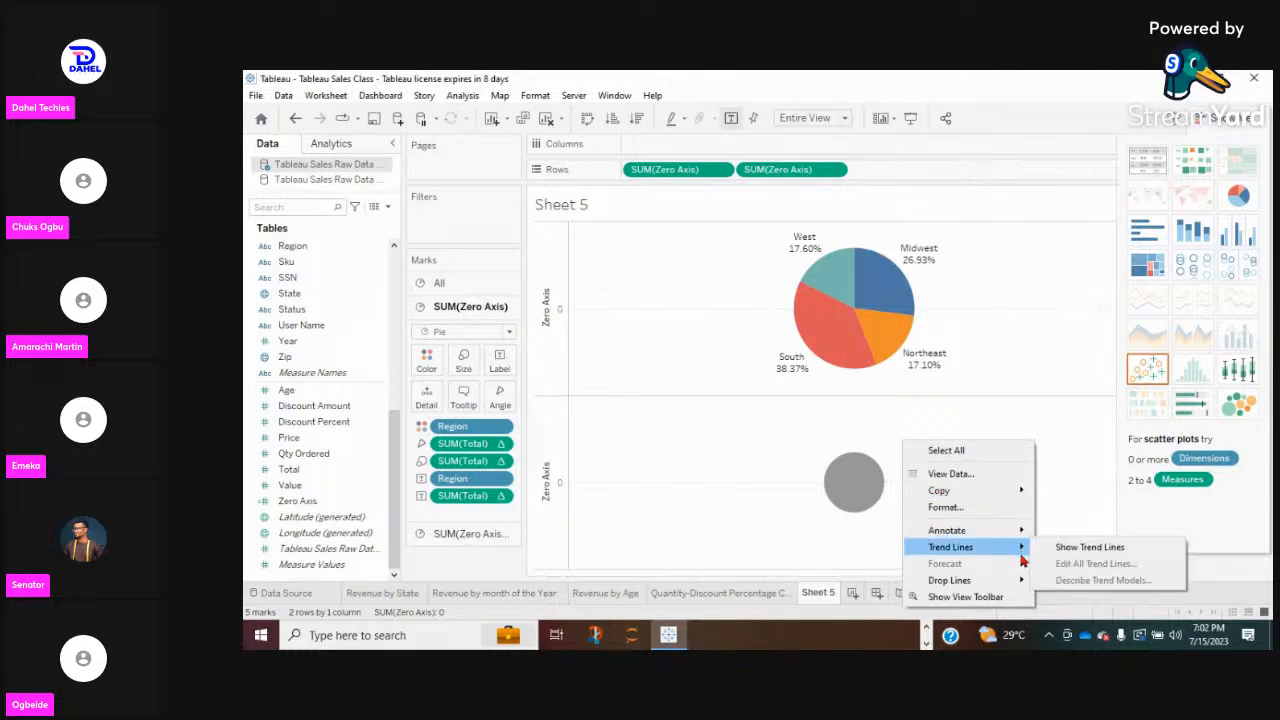
mouse_move(1025, 584)
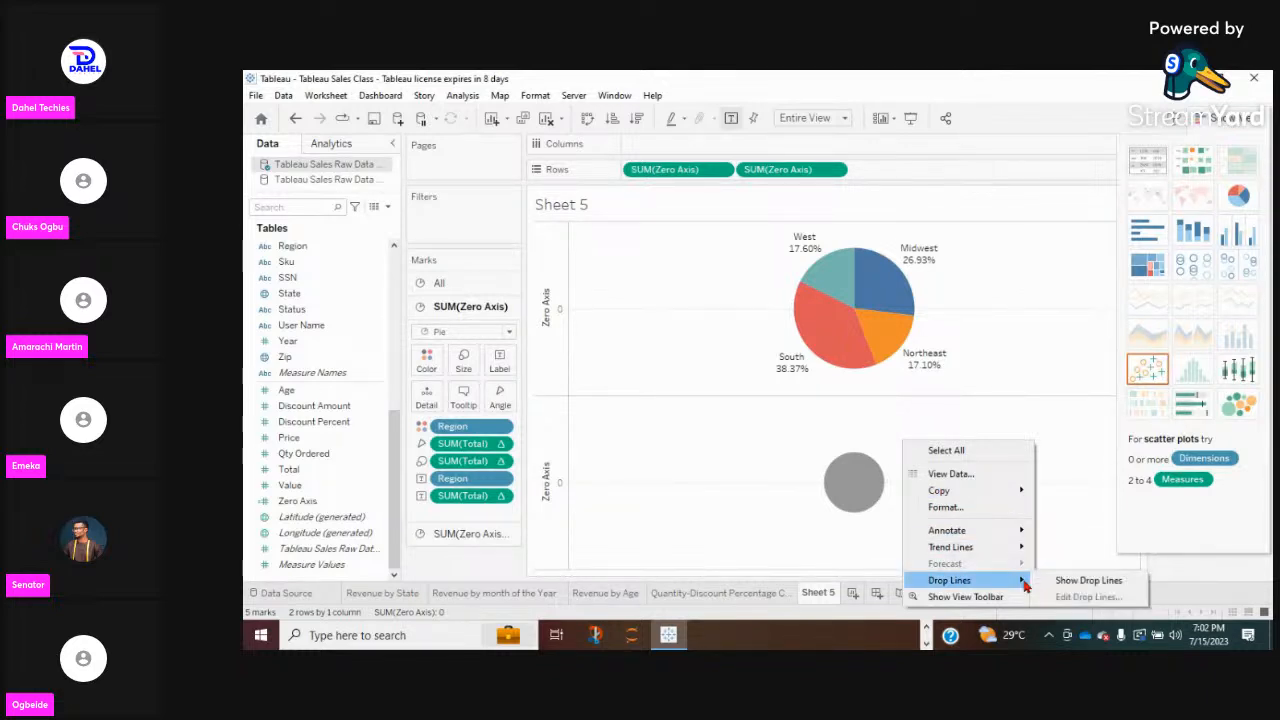
click(823, 453)
right_click(823, 453)
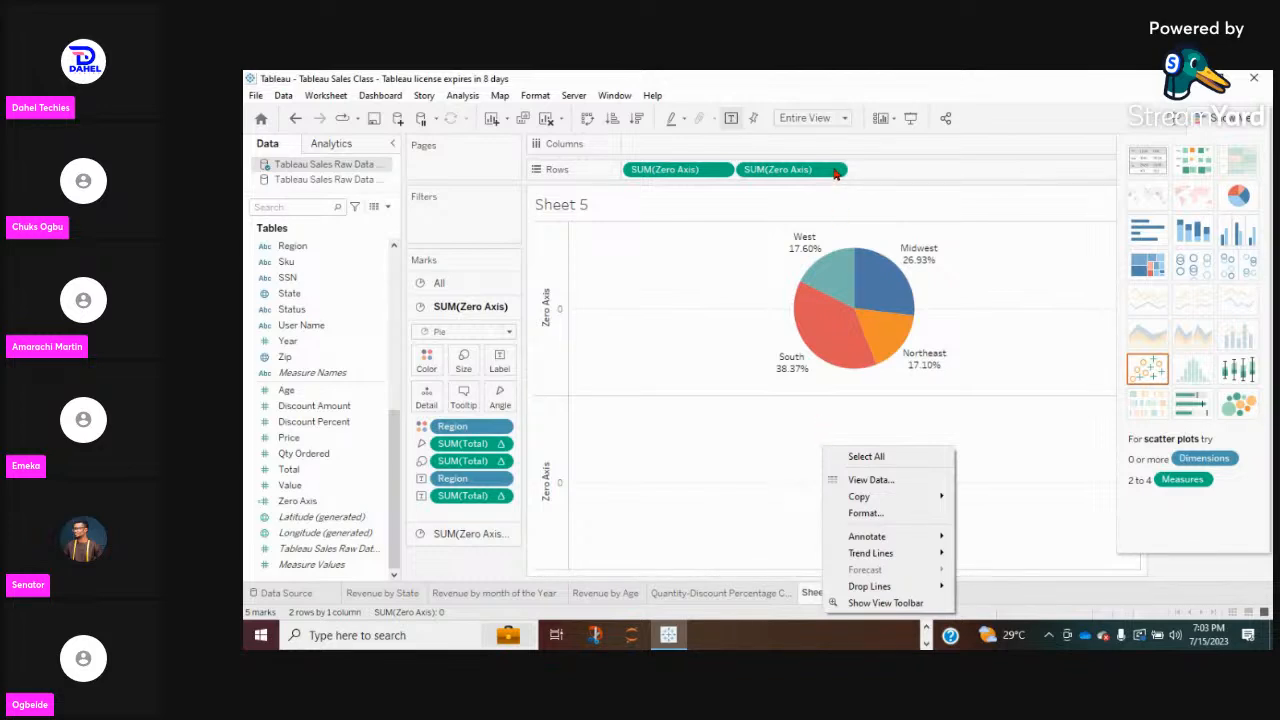
Turn the second Zero Axis into a dual axis to overlay the grey circle on the Region pie.
click(554, 495)
right_click(554, 495)
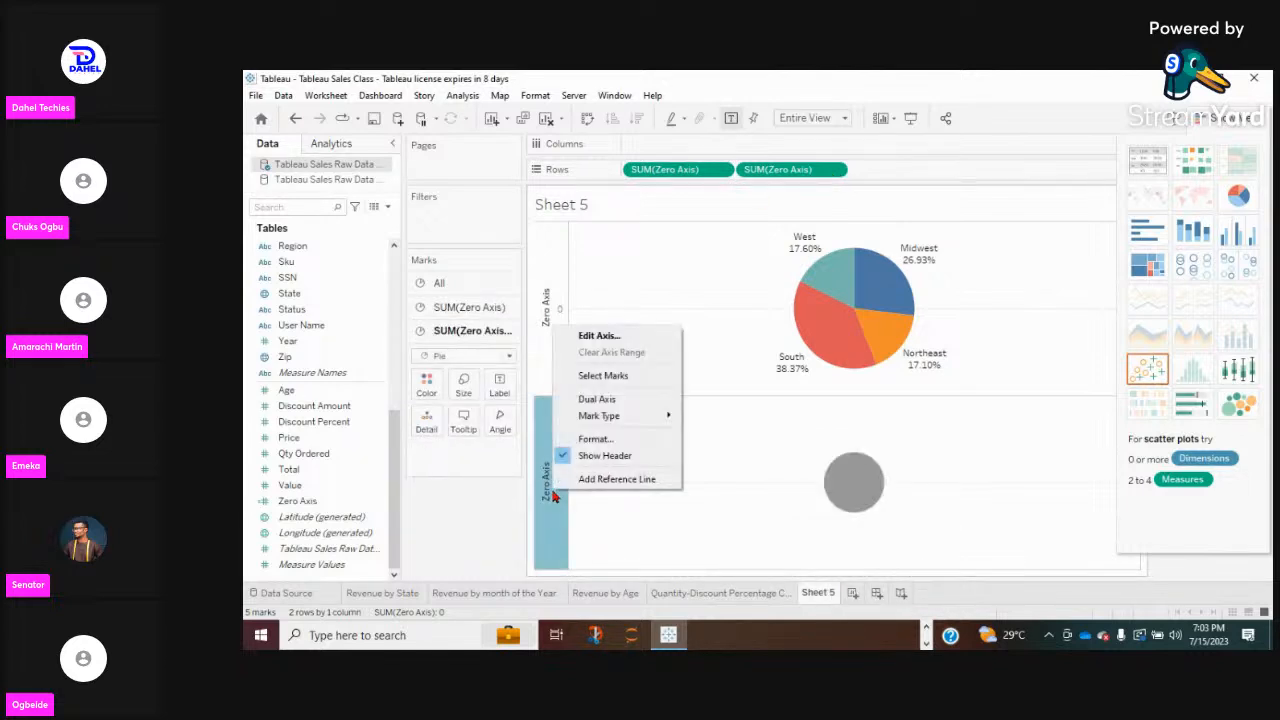
click(443, 508)
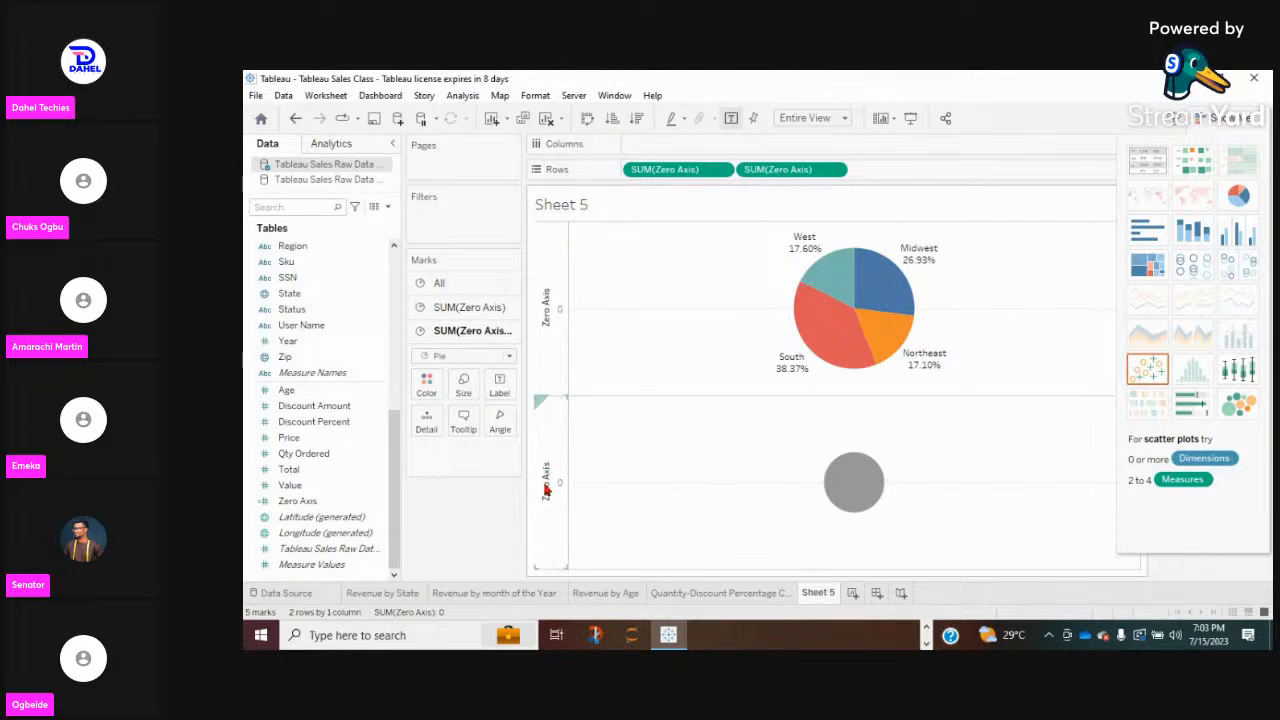
right_click(546, 487)
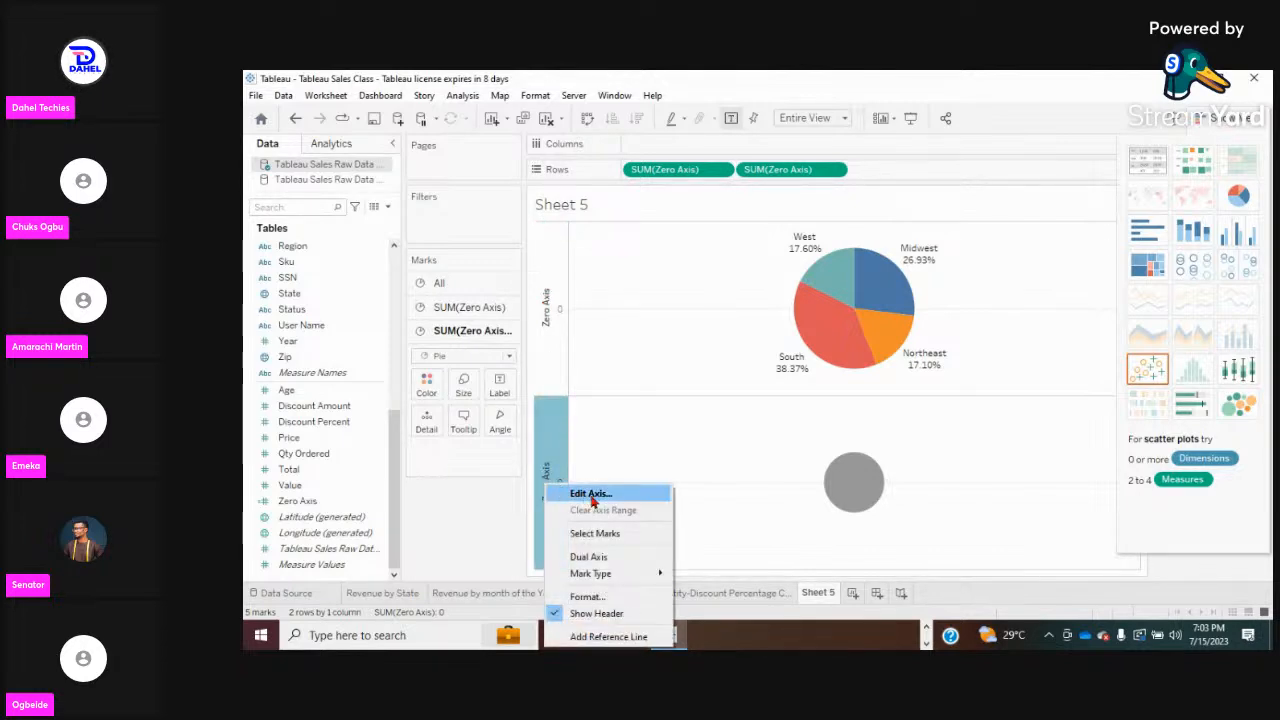
click(606, 563)
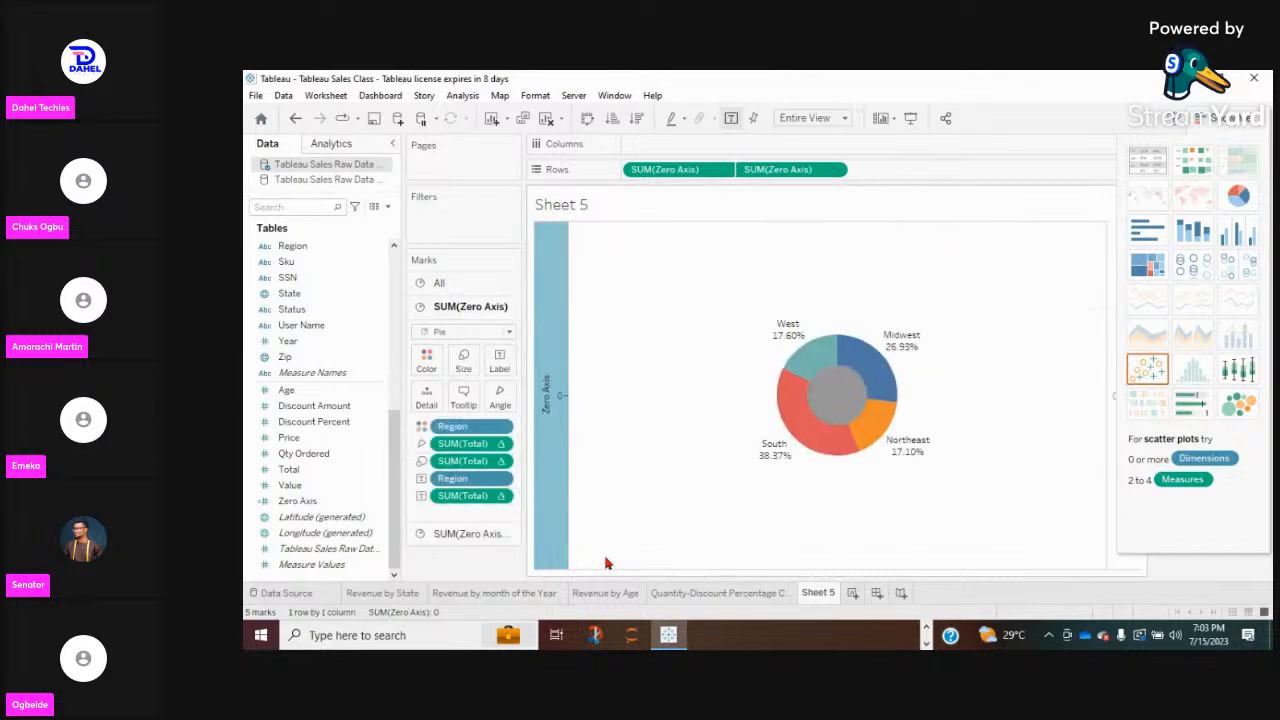
Show the marks of the second Zero Axis, which control the grey circle in the centre of the doughnut.
mouse_move(890, 388)
mouse_move(846, 399)
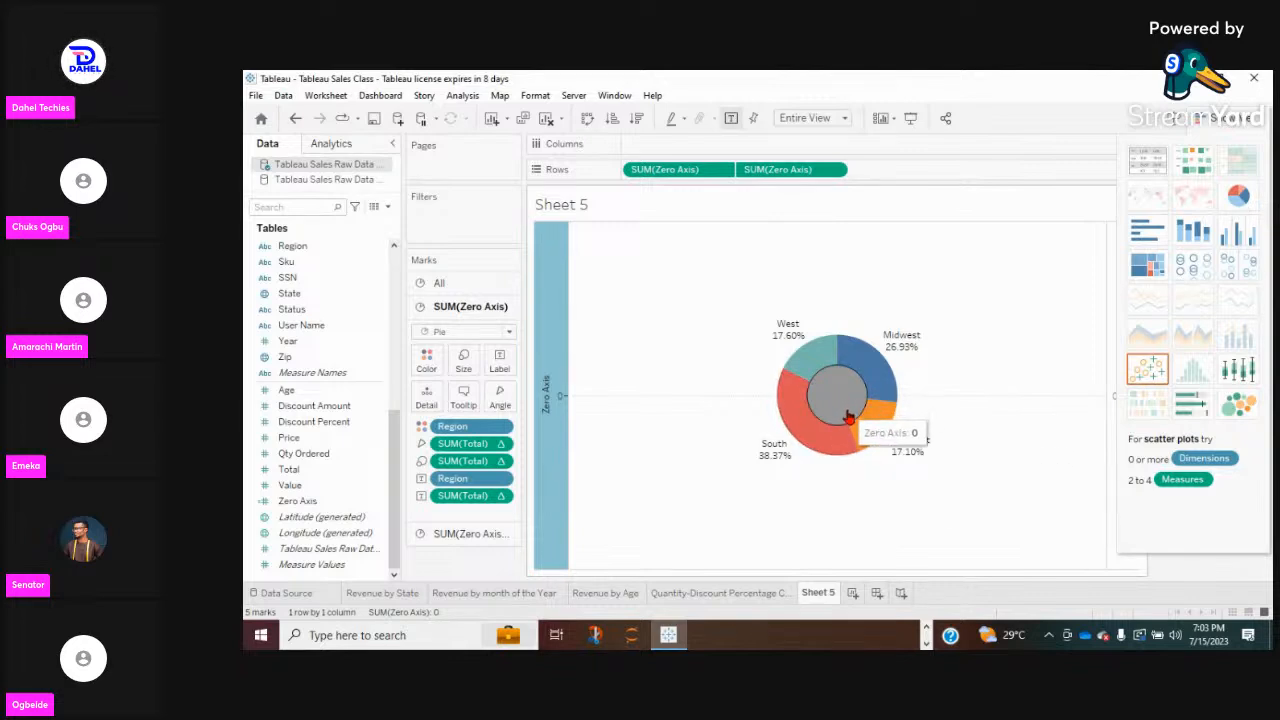
mouse_move(849, 465)
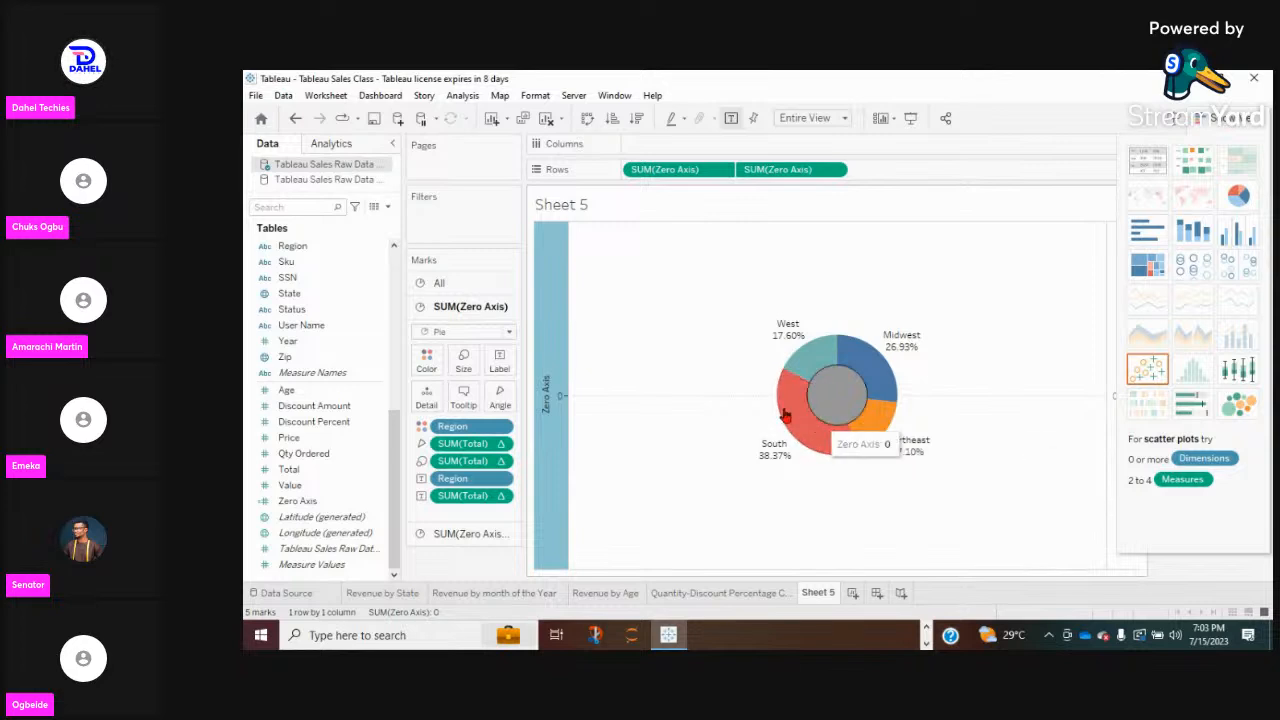
click(487, 537)
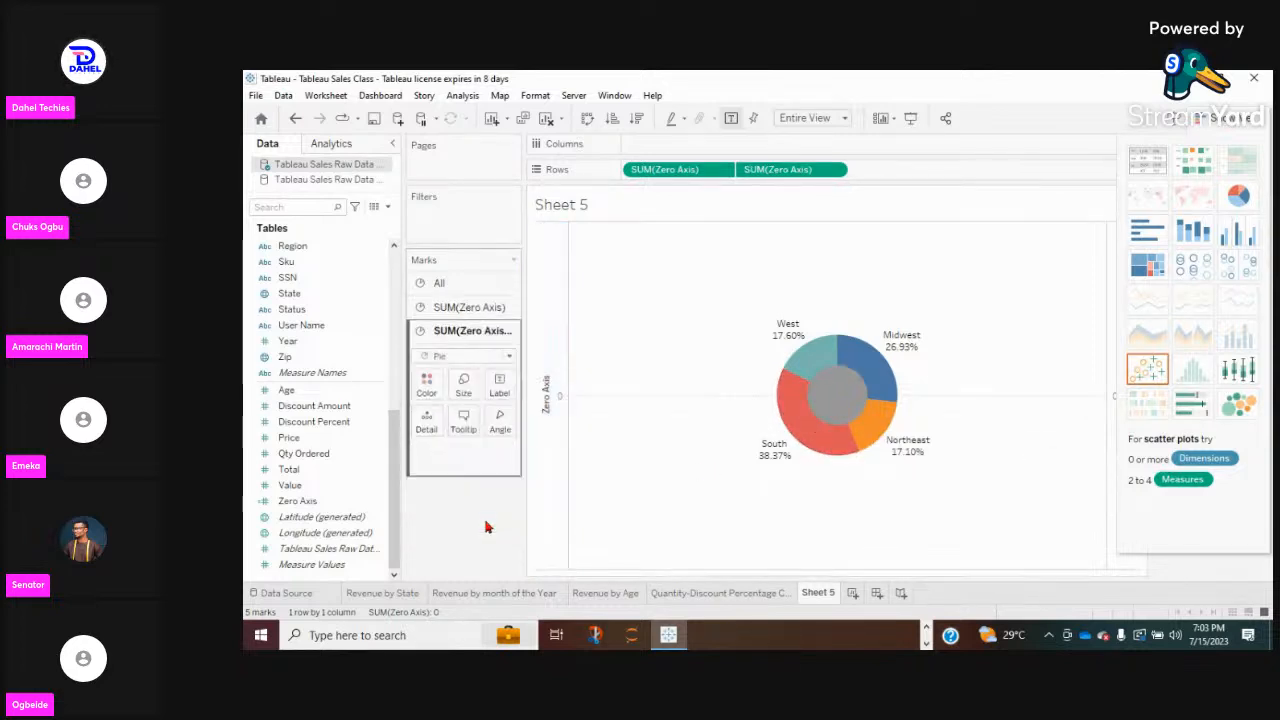
Color the center pie on the second SUM(Zero Axis) marks card white to create the doughnut hole.
click(427, 388)
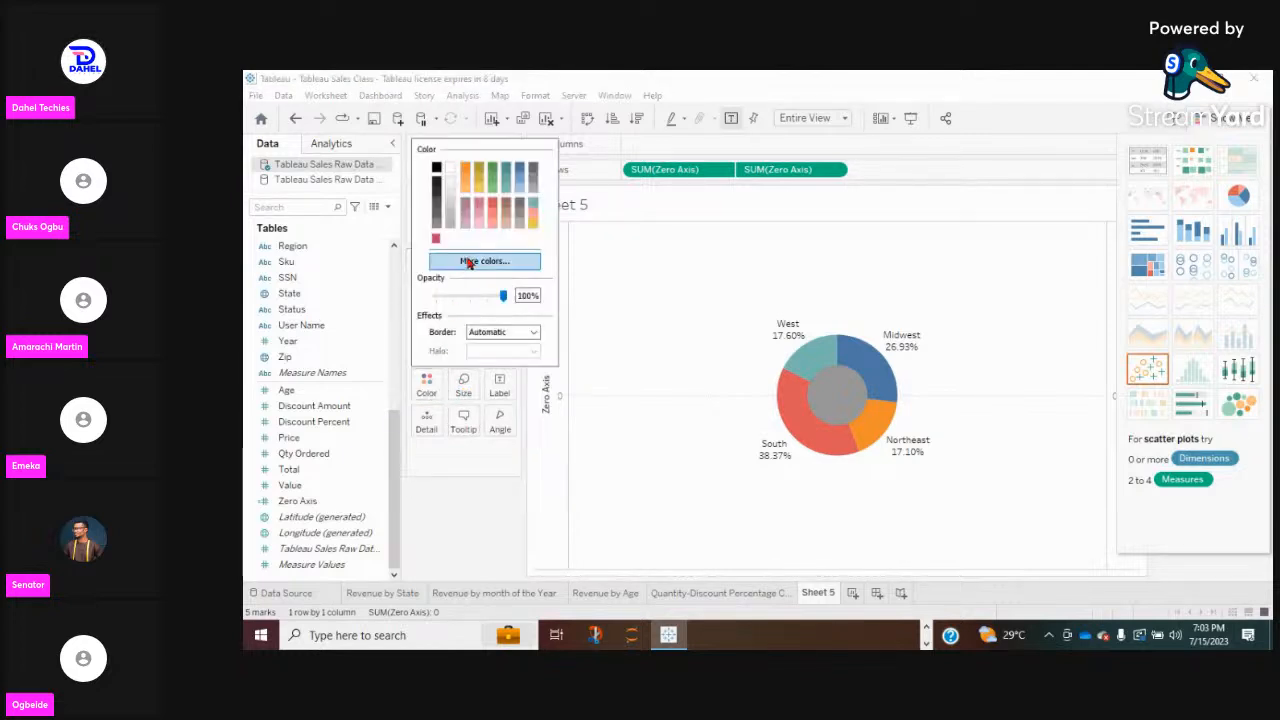
click(450, 170)
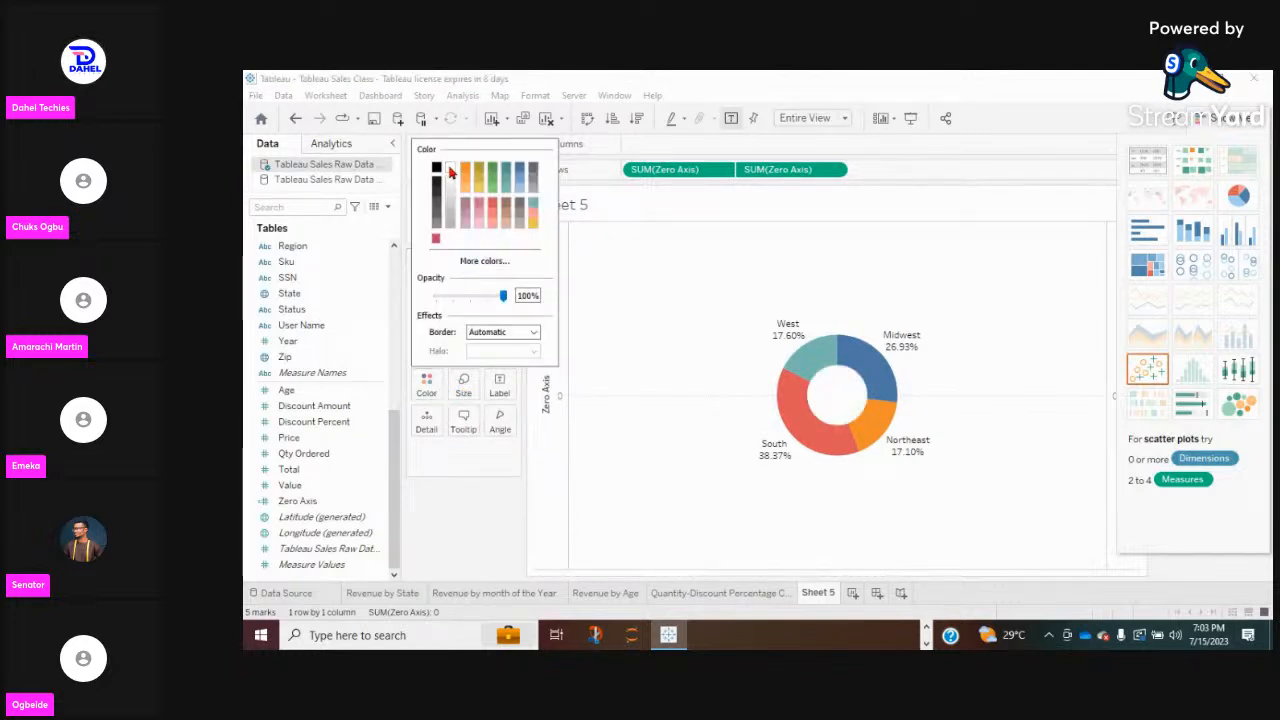
click(466, 522)
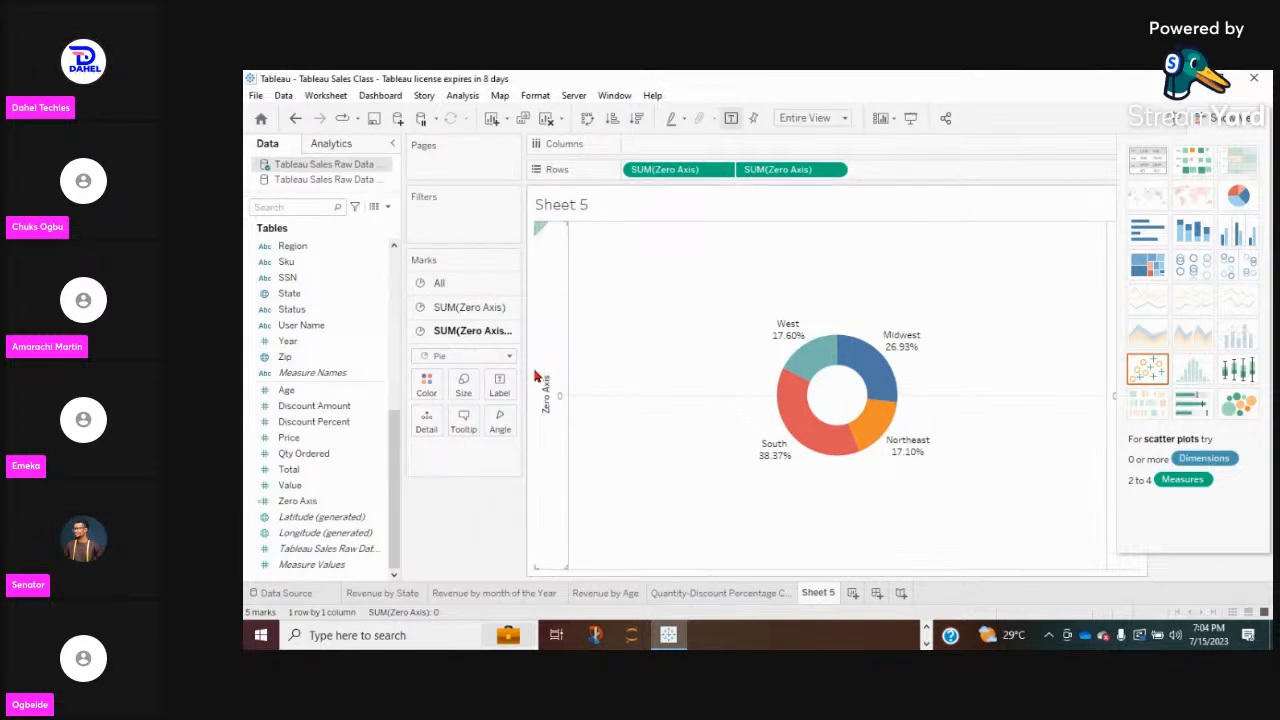
click(427, 390)
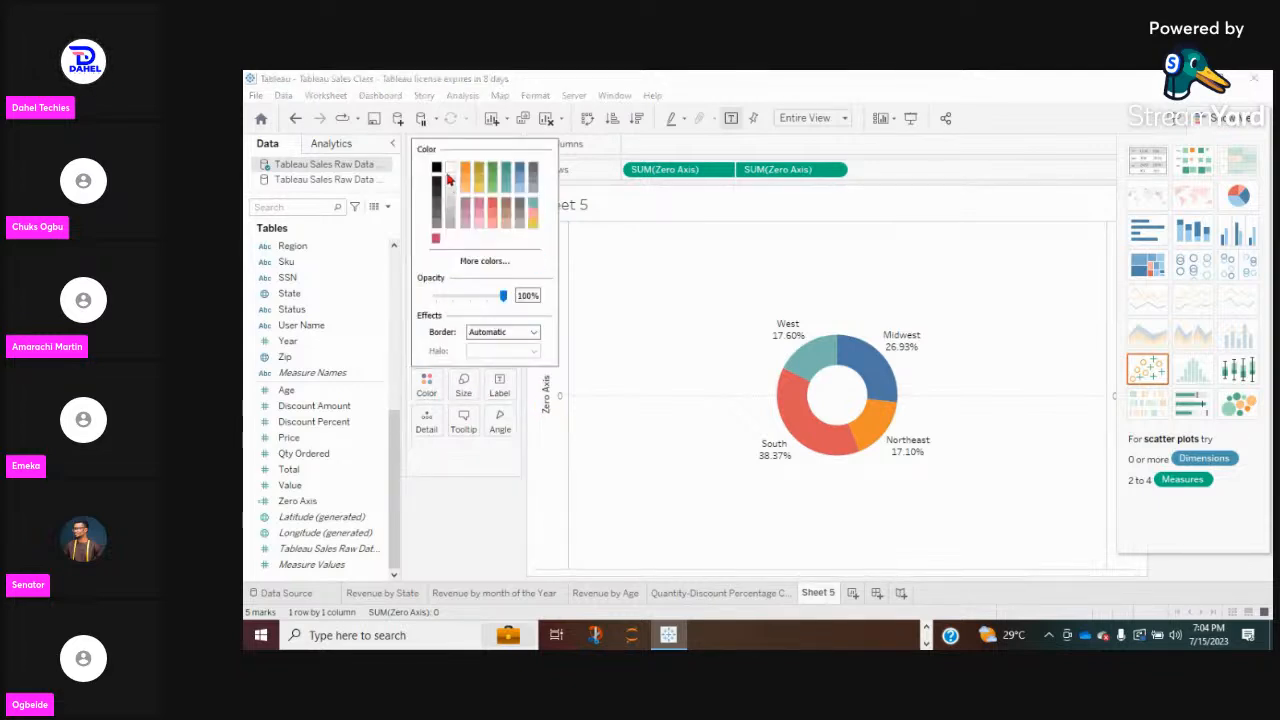
click(455, 505)
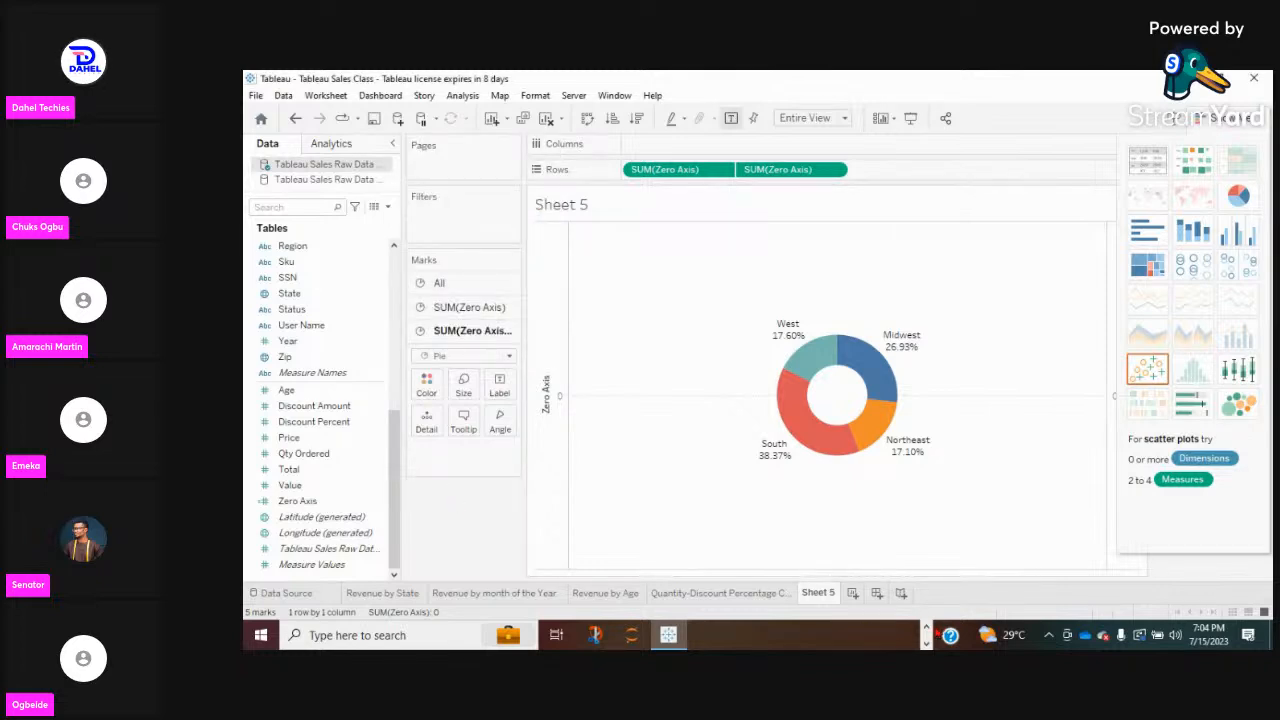
Switch to the StreamYard broadcast window in Chrome and check the viewer comments.
click(926, 627)
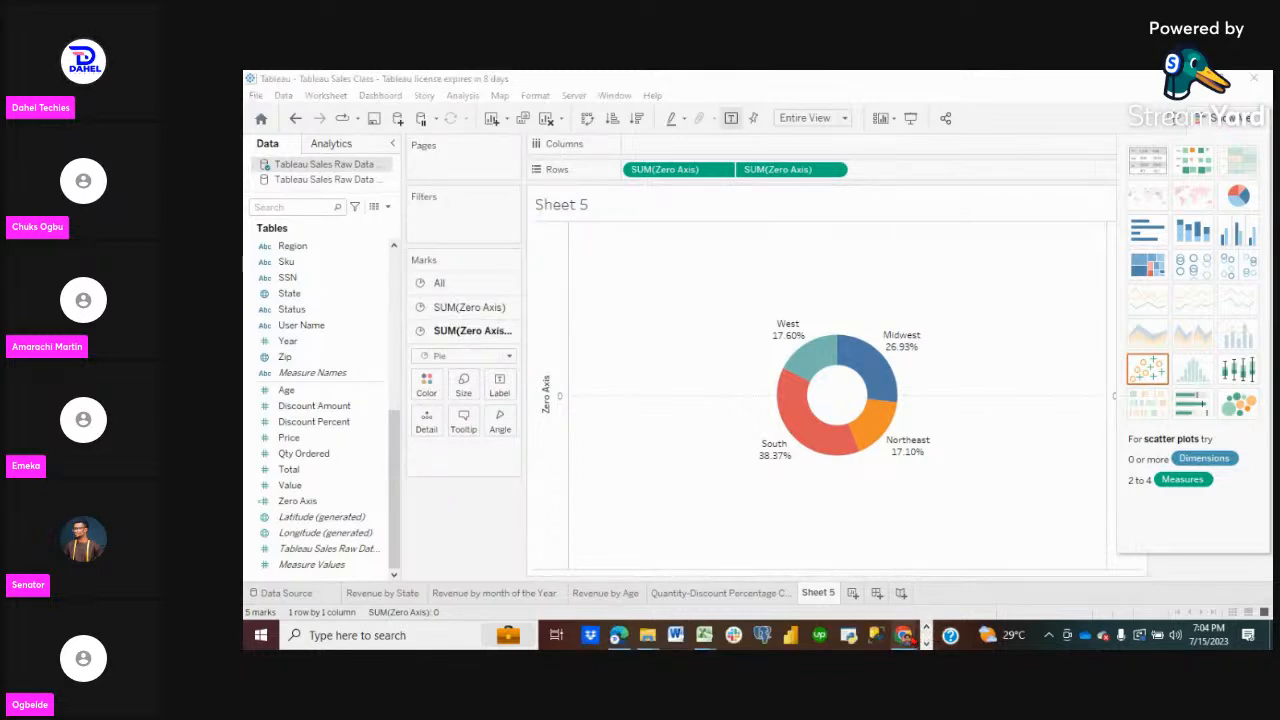
mouse_move(903, 636)
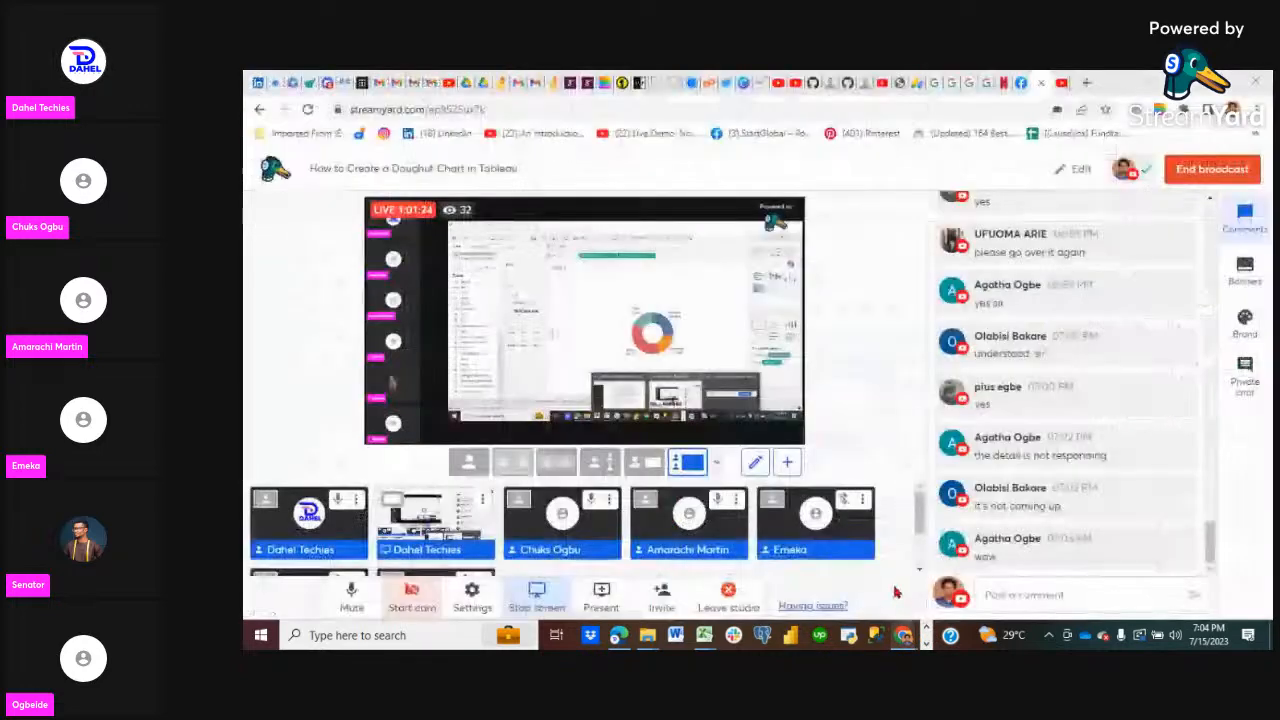
click(905, 560)
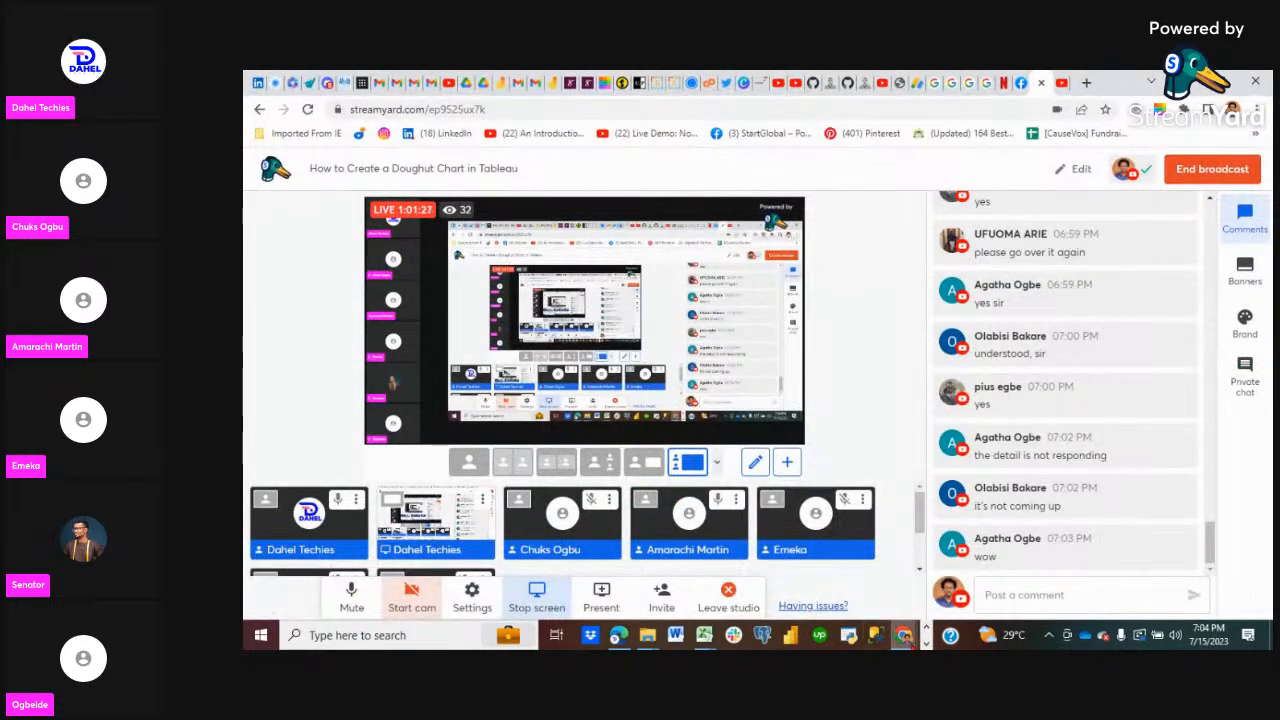
Browse the Google image results for doughnut charts in the other Chrome window and return to Tableau.
mouse_move(903, 636)
click(729, 577)
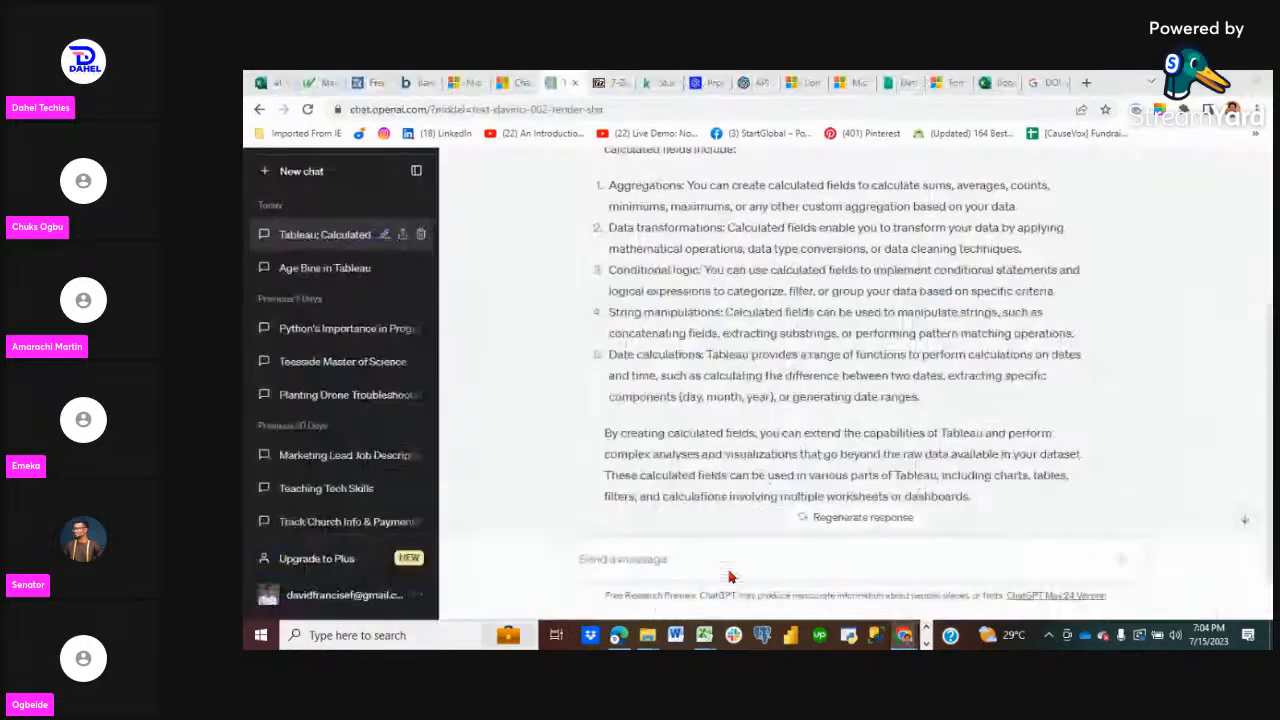
click(1051, 84)
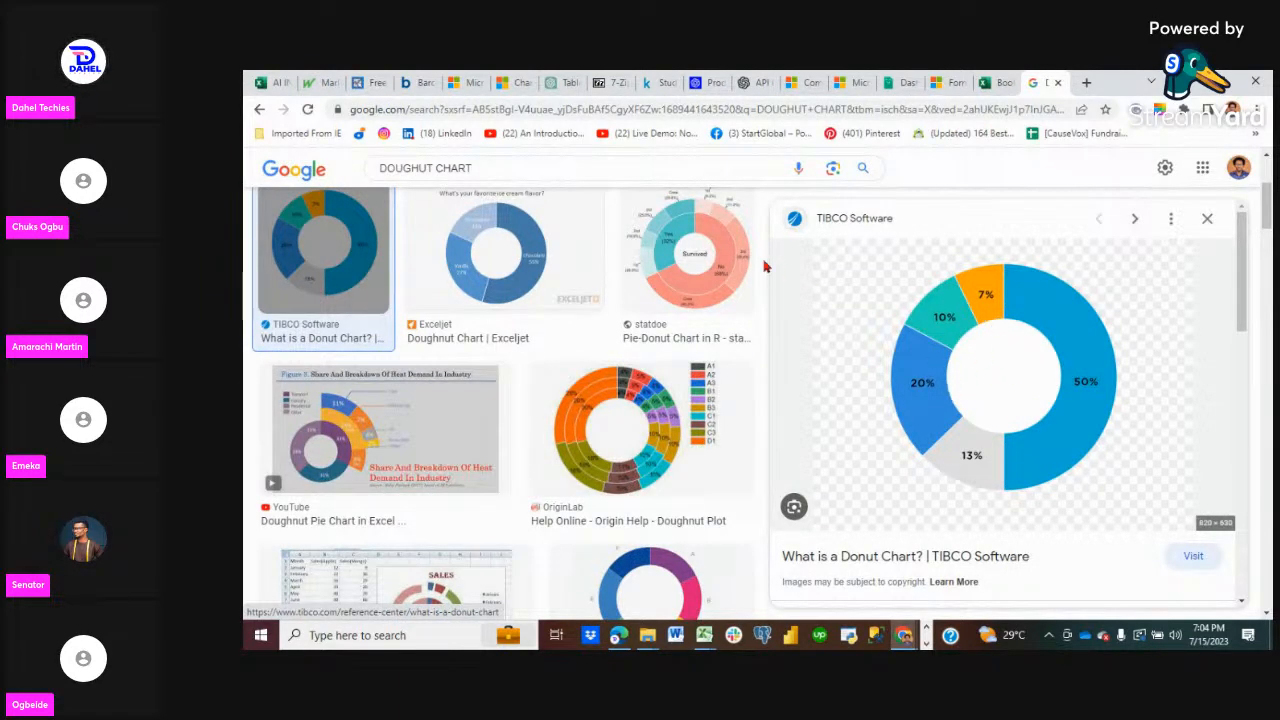
scroll(512, 374, down, 3)
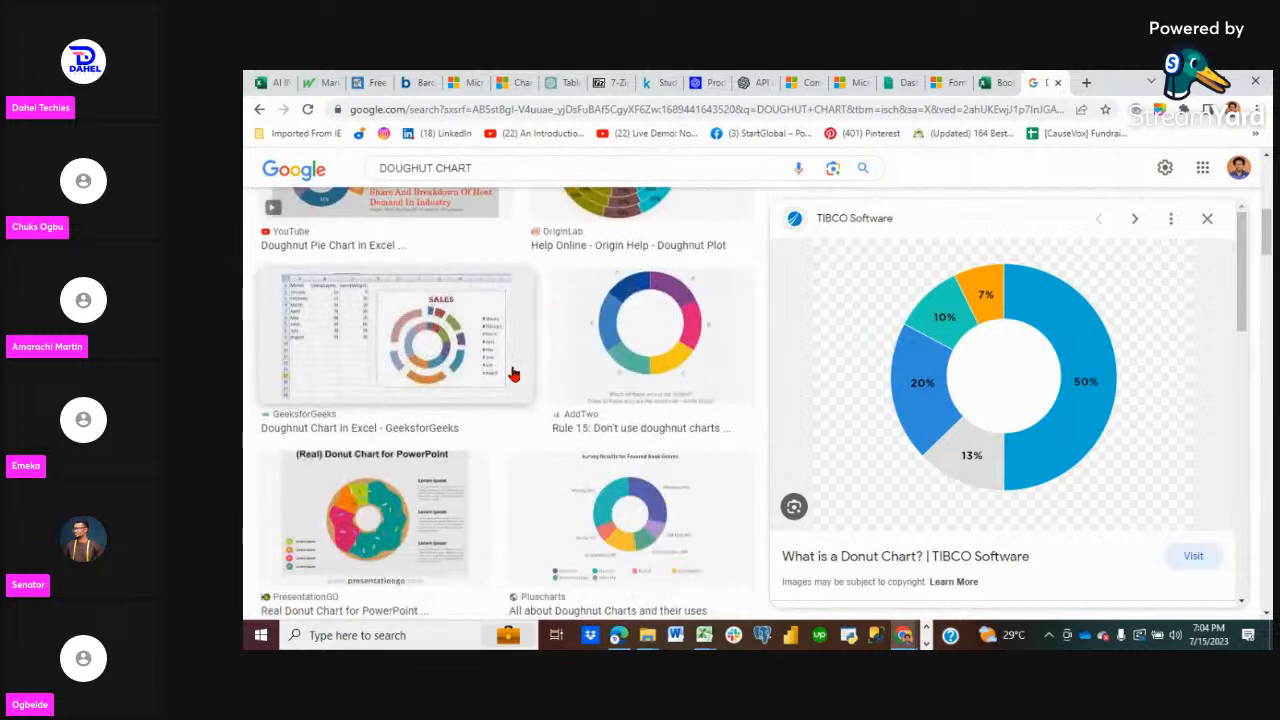
scroll(512, 374, down, 1)
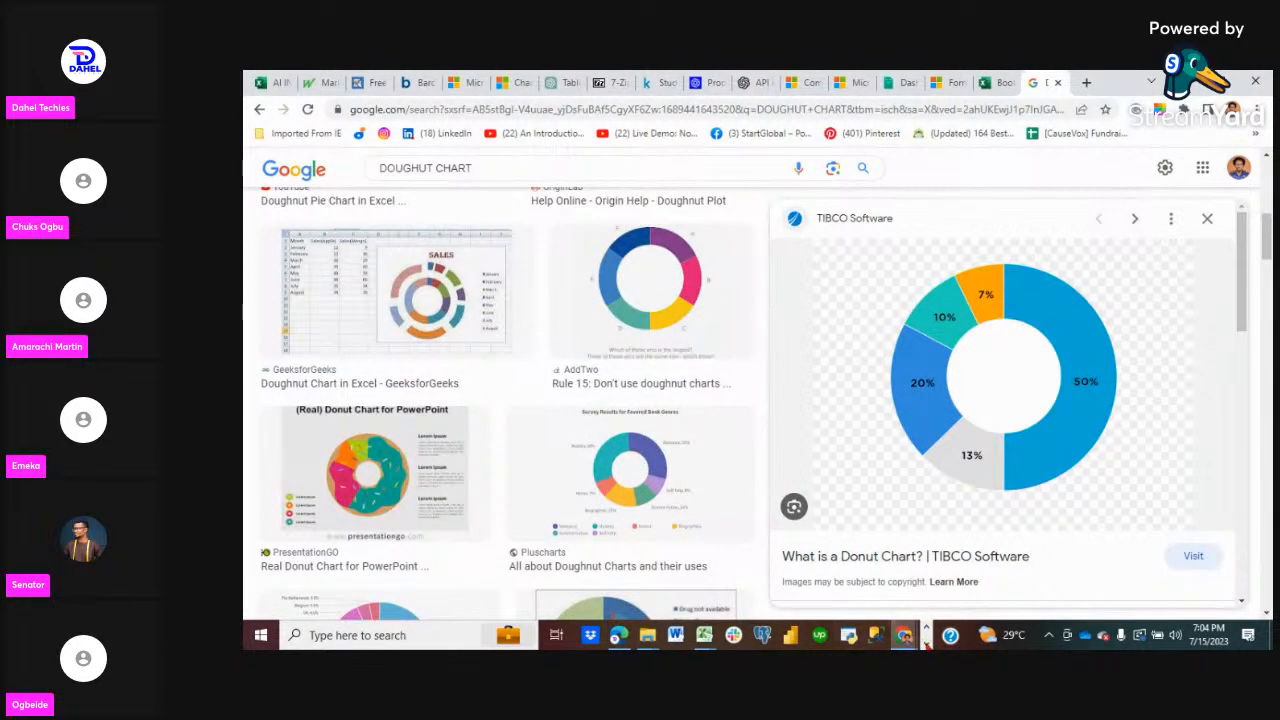
mouse_move(668, 635)
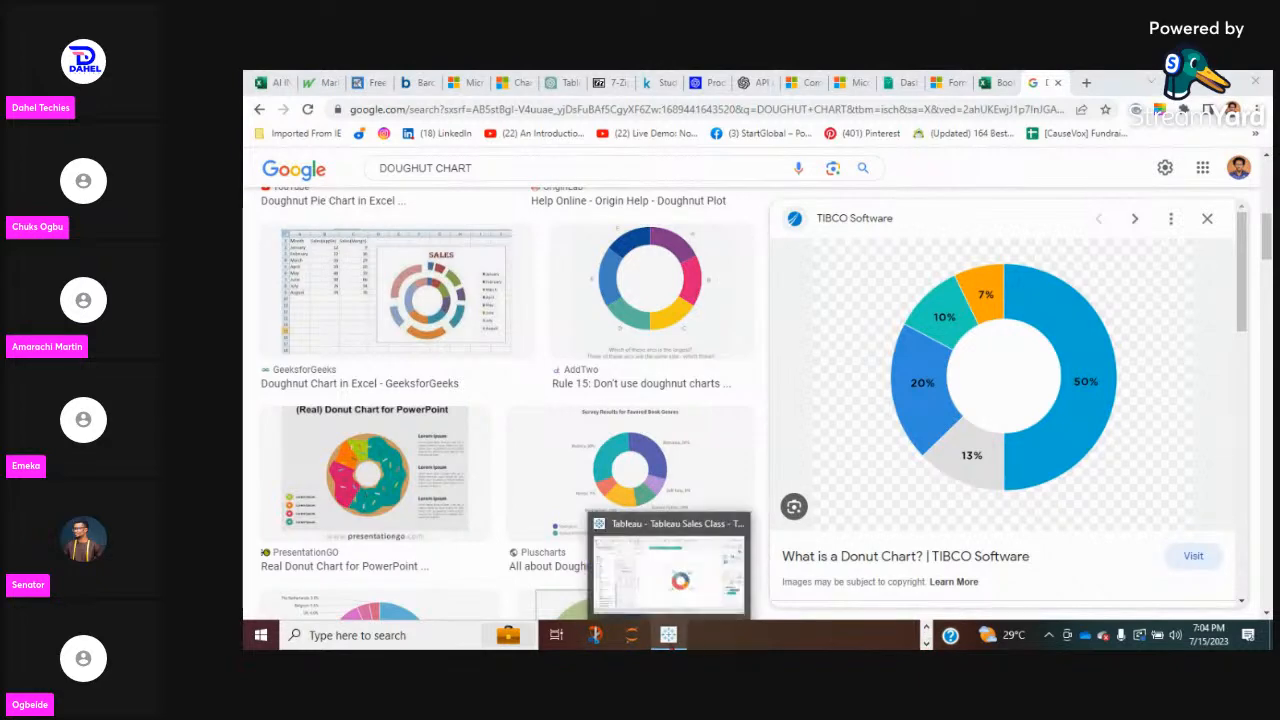
click(648, 560)
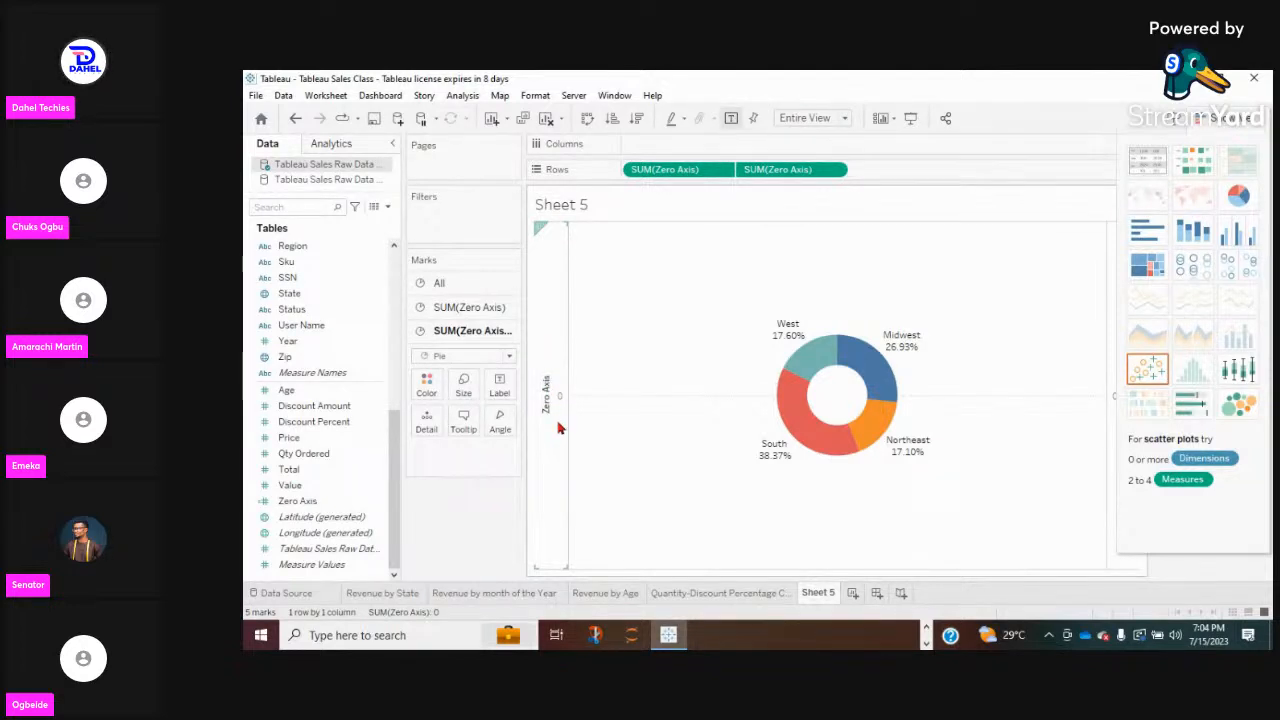
right_click(545, 360)
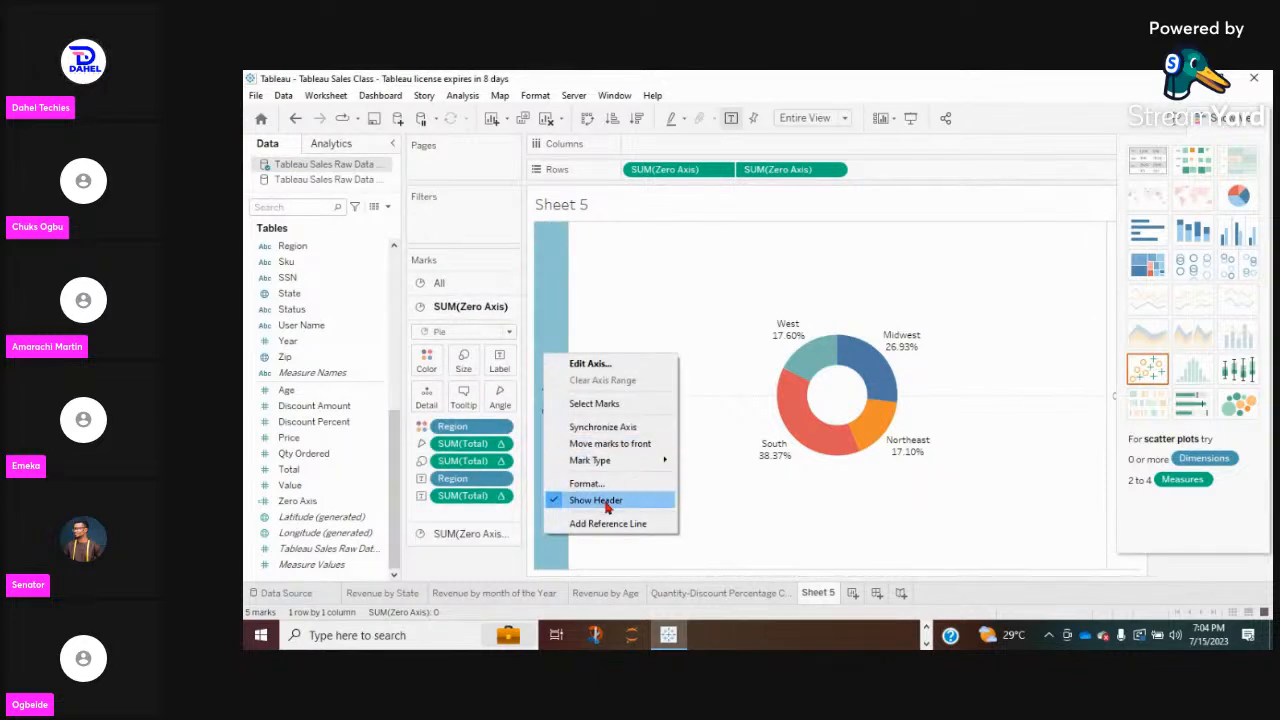
click(574, 502)
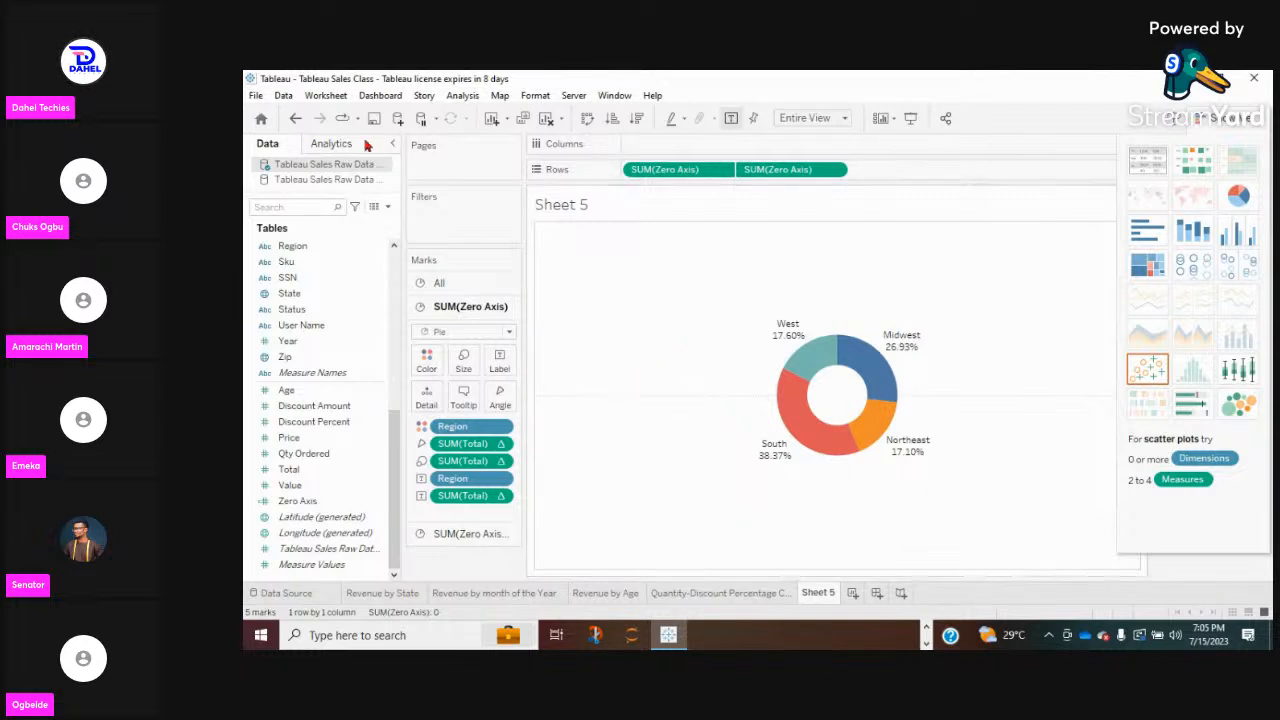
click(294, 119)
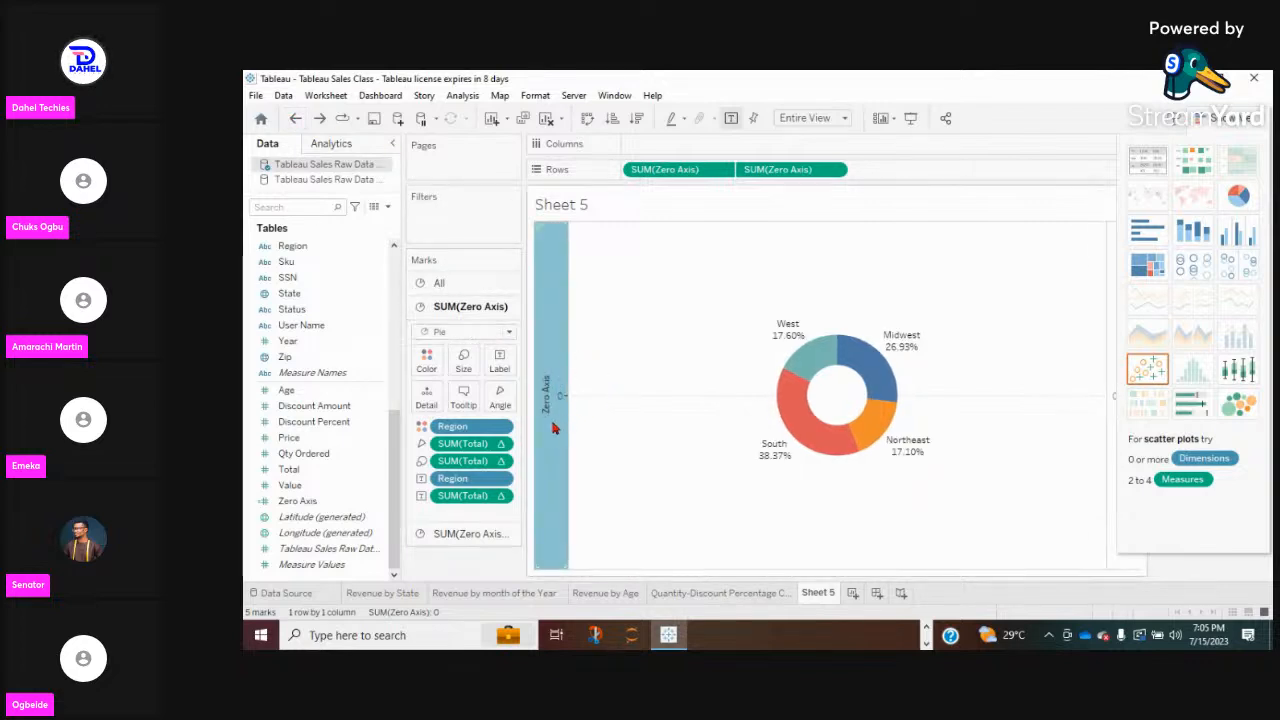
Hide the header of the Zero Axis on the doughnut chart.
right_click(555, 427)
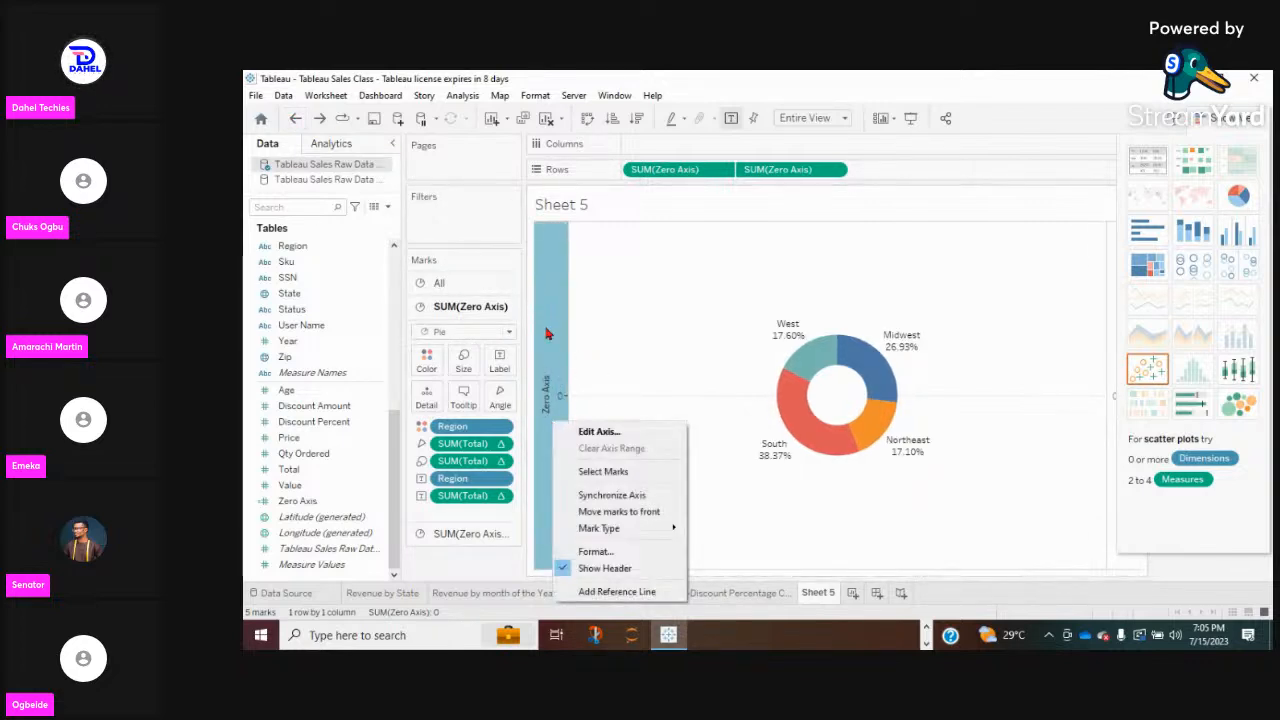
click(582, 569)
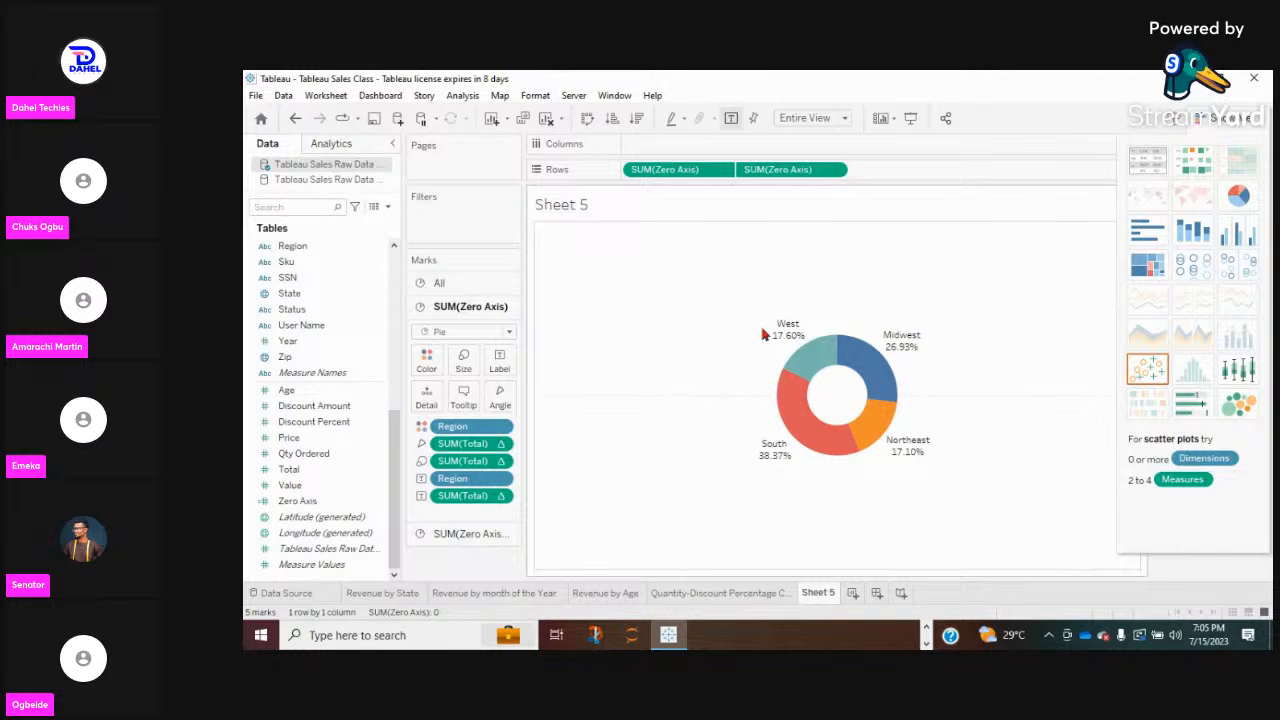
Set the worksheet's grid lines to None and hide the Show Me chart suggestions so the legends are uncovered.
right_click(716, 326)
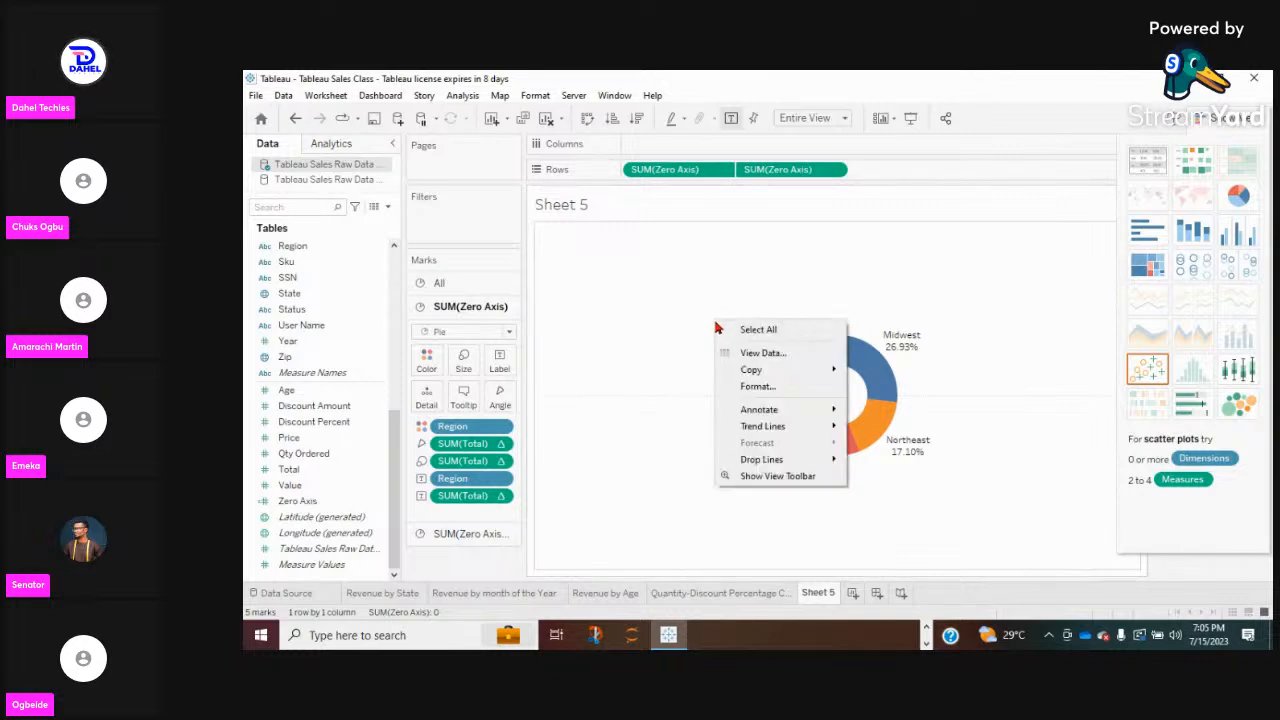
click(757, 386)
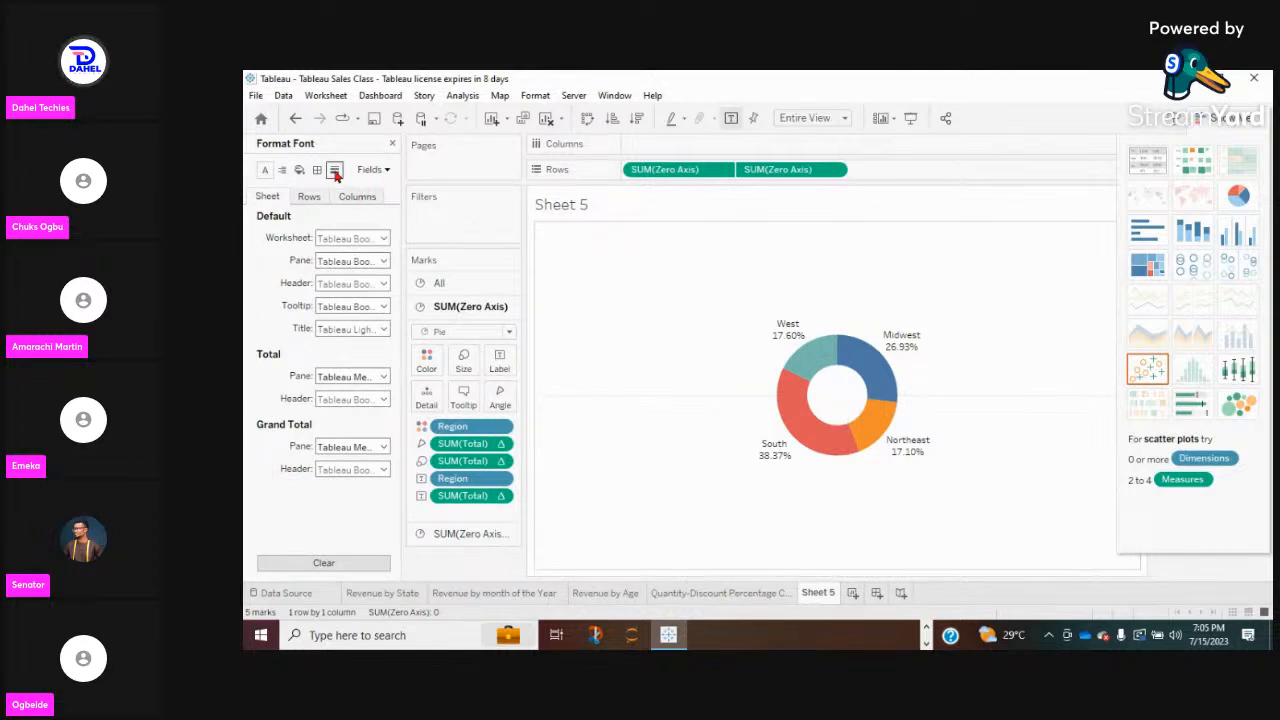
click(335, 171)
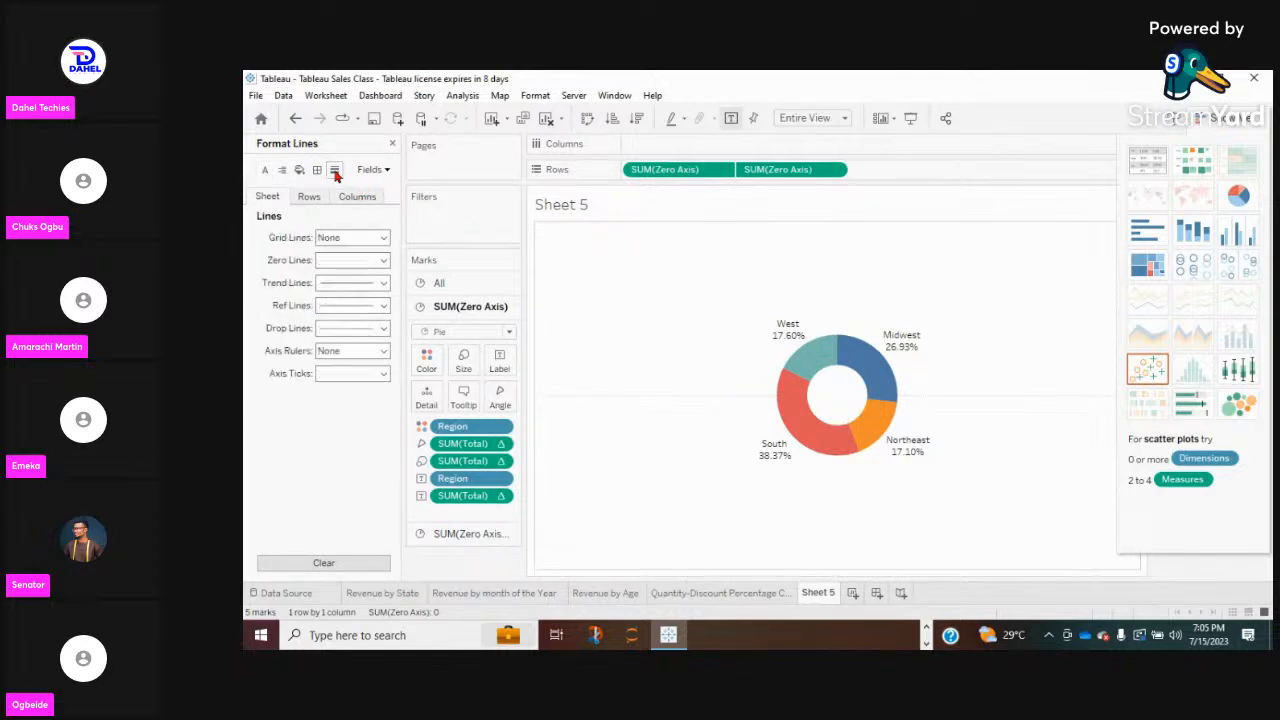
click(350, 238)
click(369, 259)
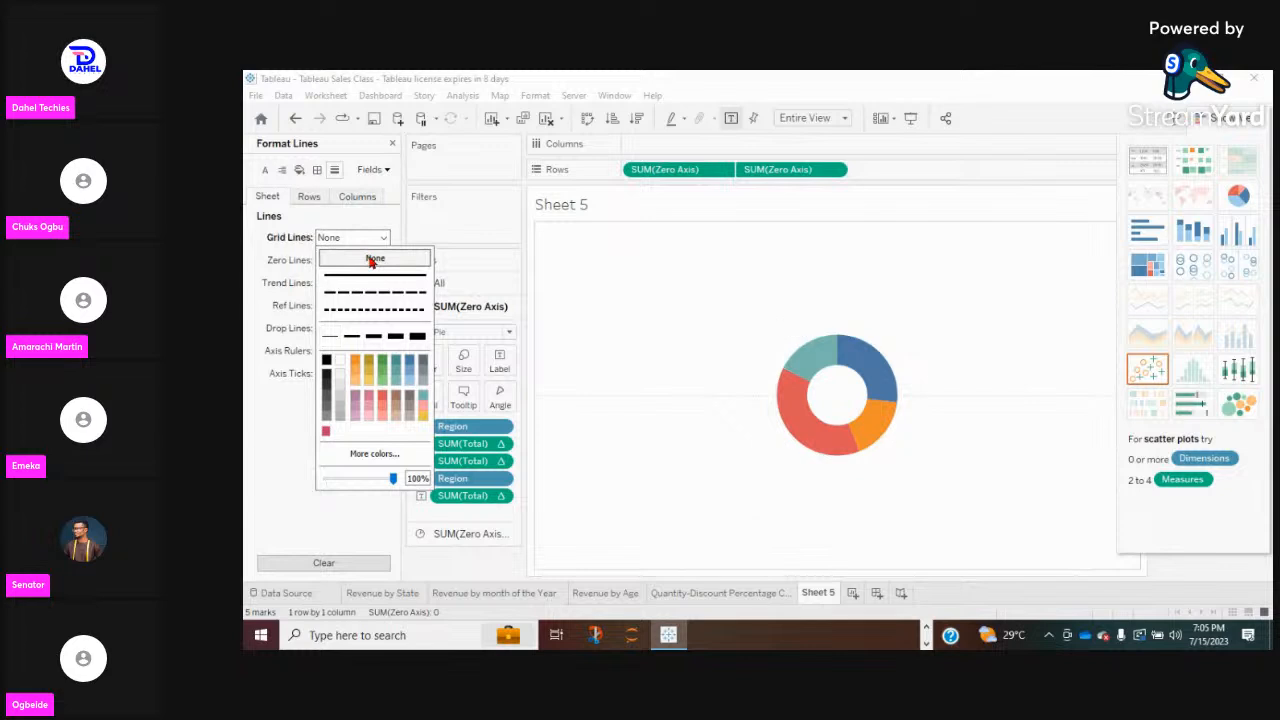
click(625, 479)
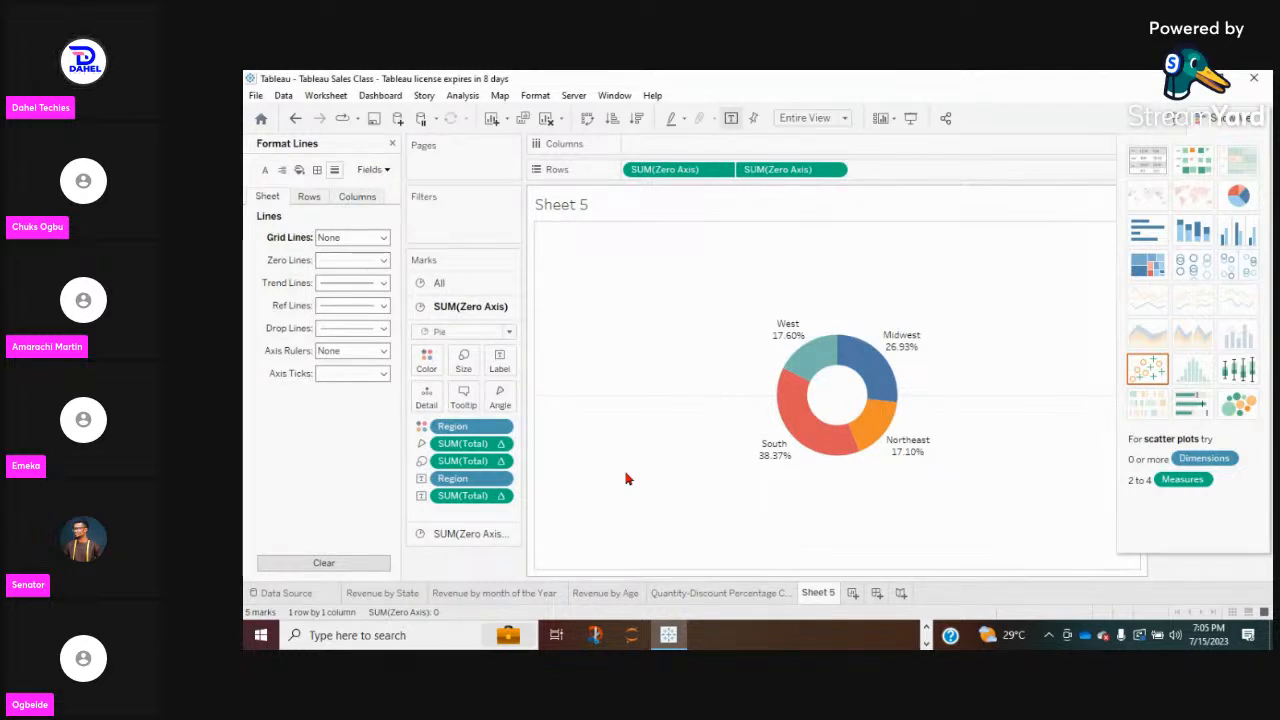
click(392, 144)
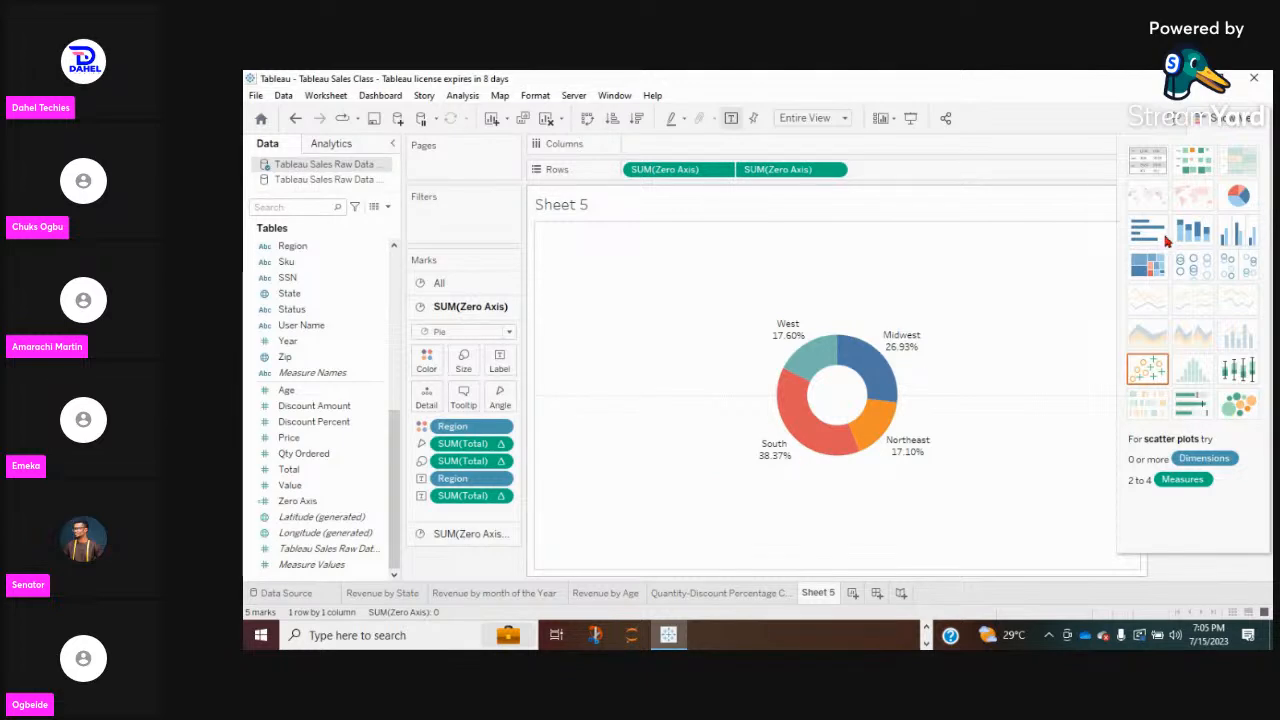
click(1224, 118)
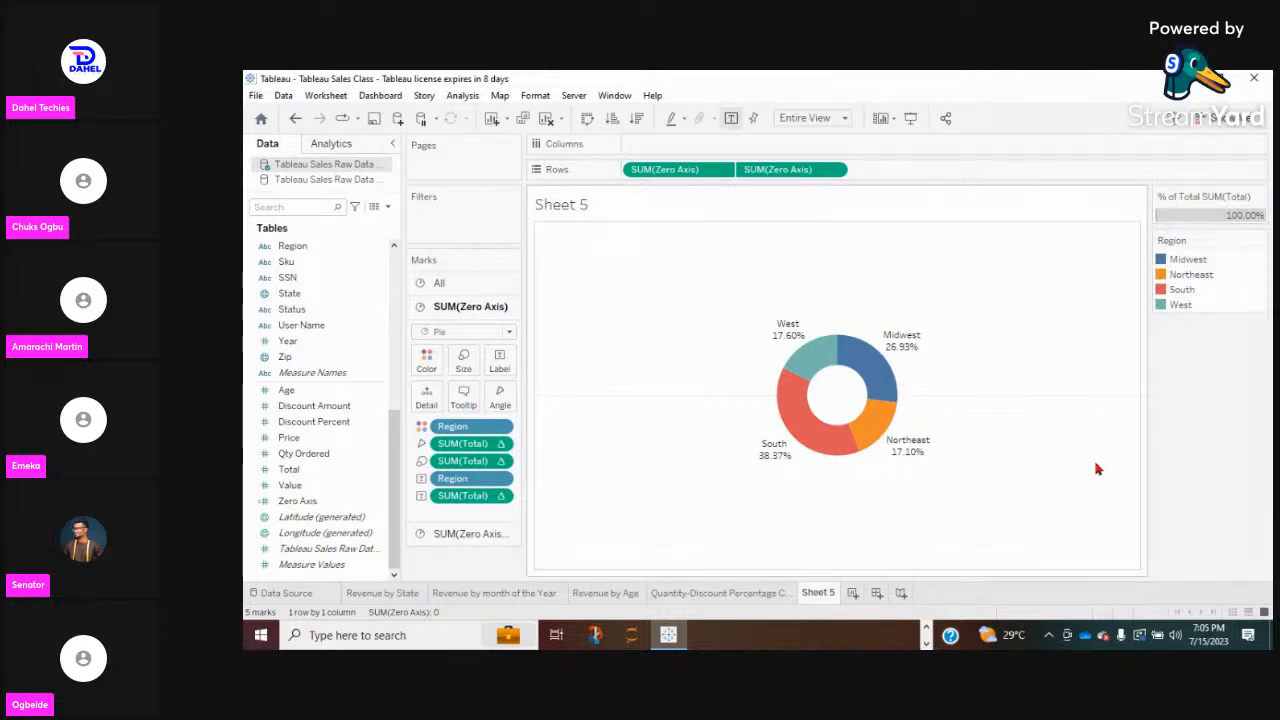
scroll(1097, 469, down, 1)
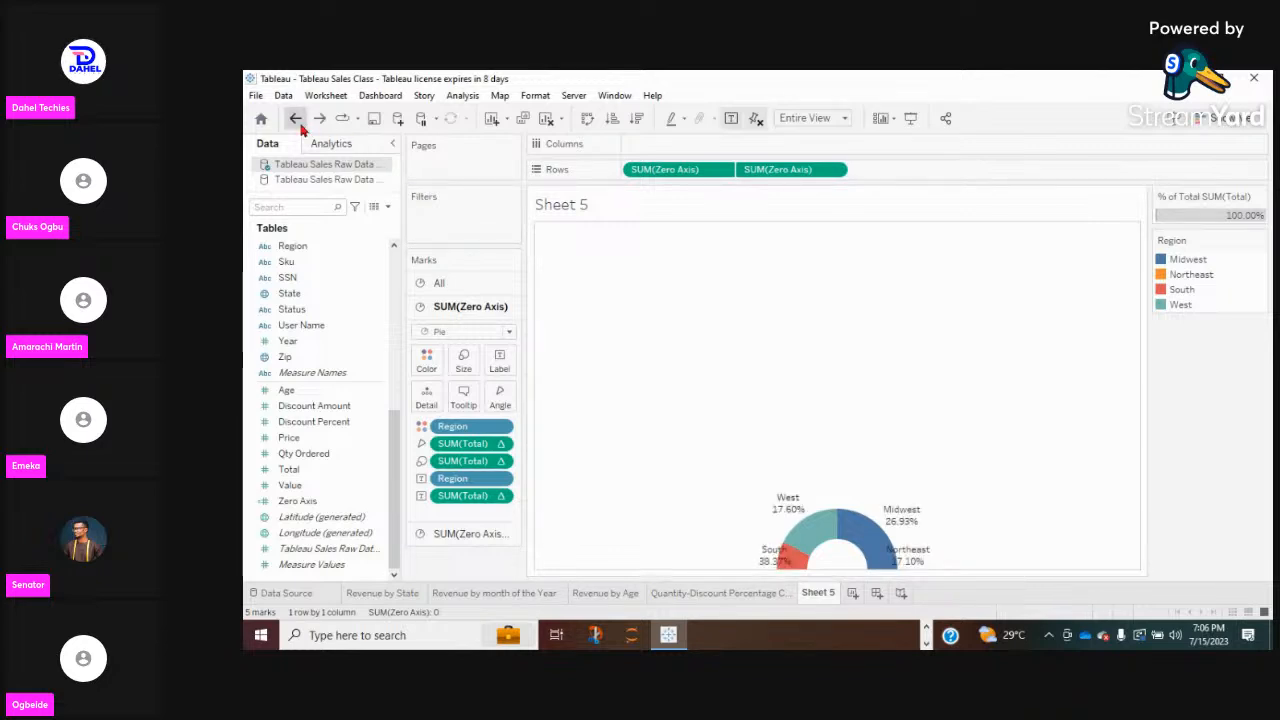
click(301, 125)
click(301, 125)
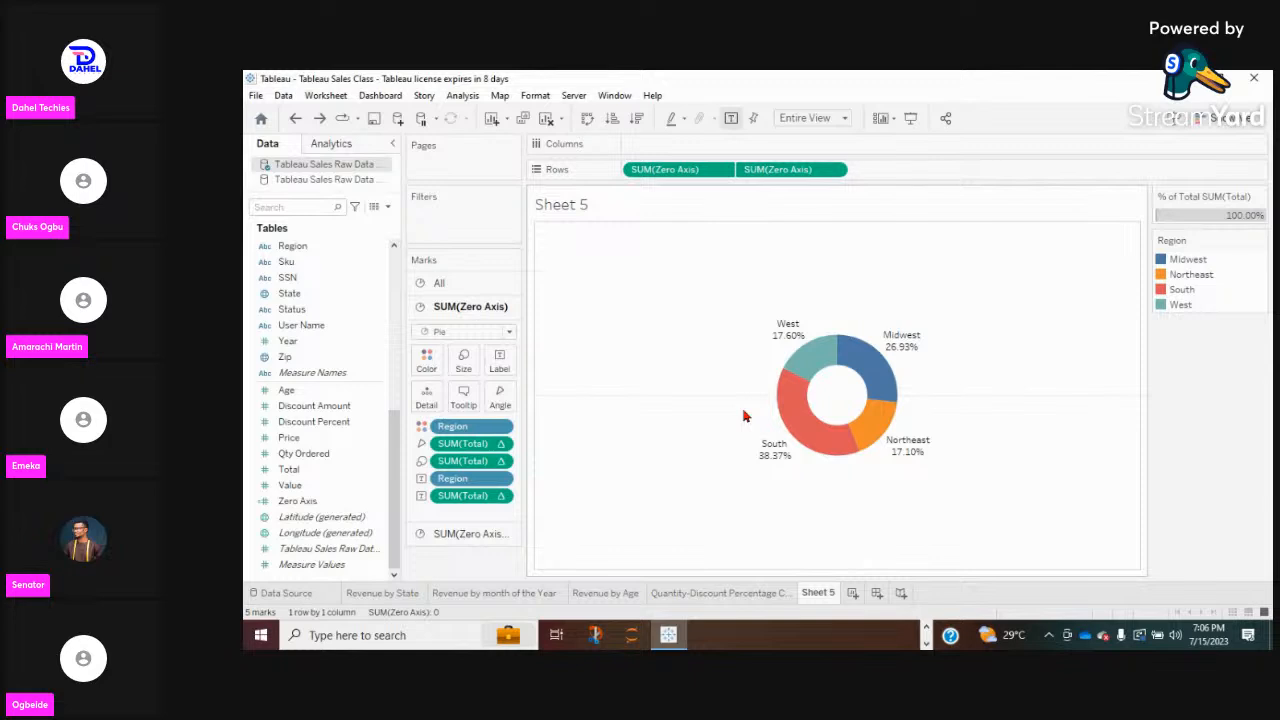
Enlarge the doughnut chart in increments to about twice its diameter, keeping the Entire View fit.
key(ctrl+shift+b)
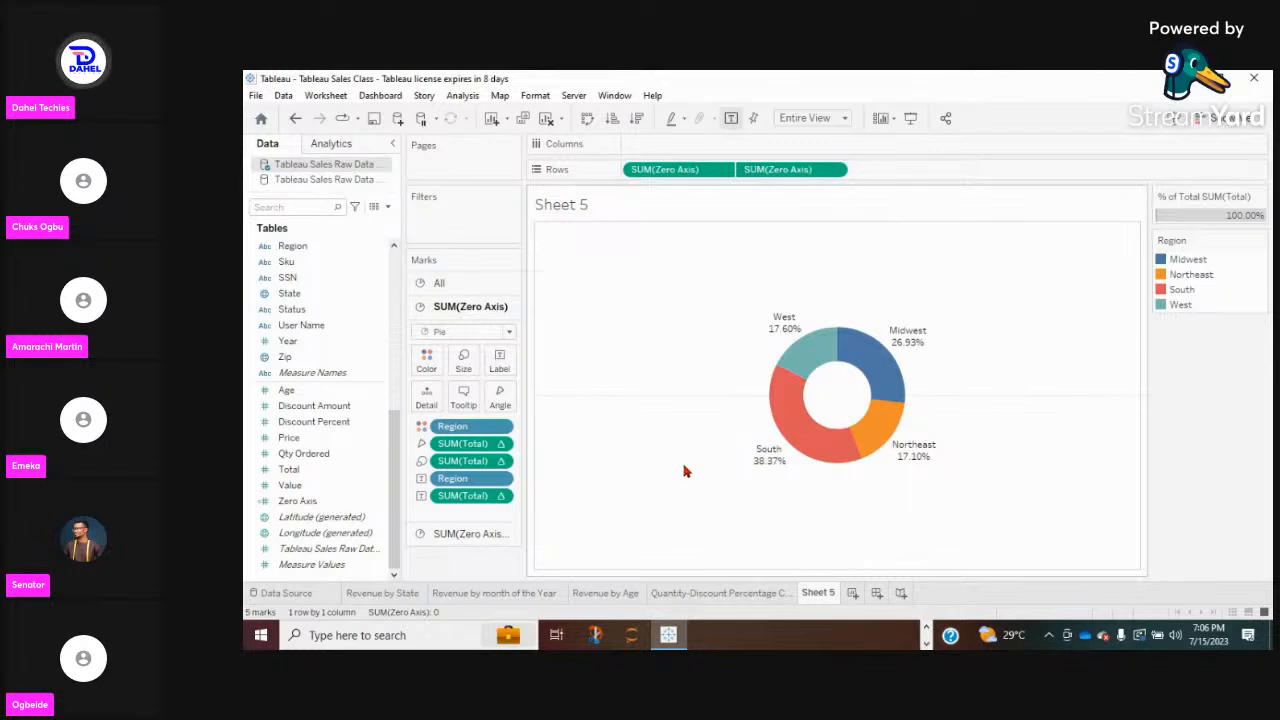
click(845, 118)
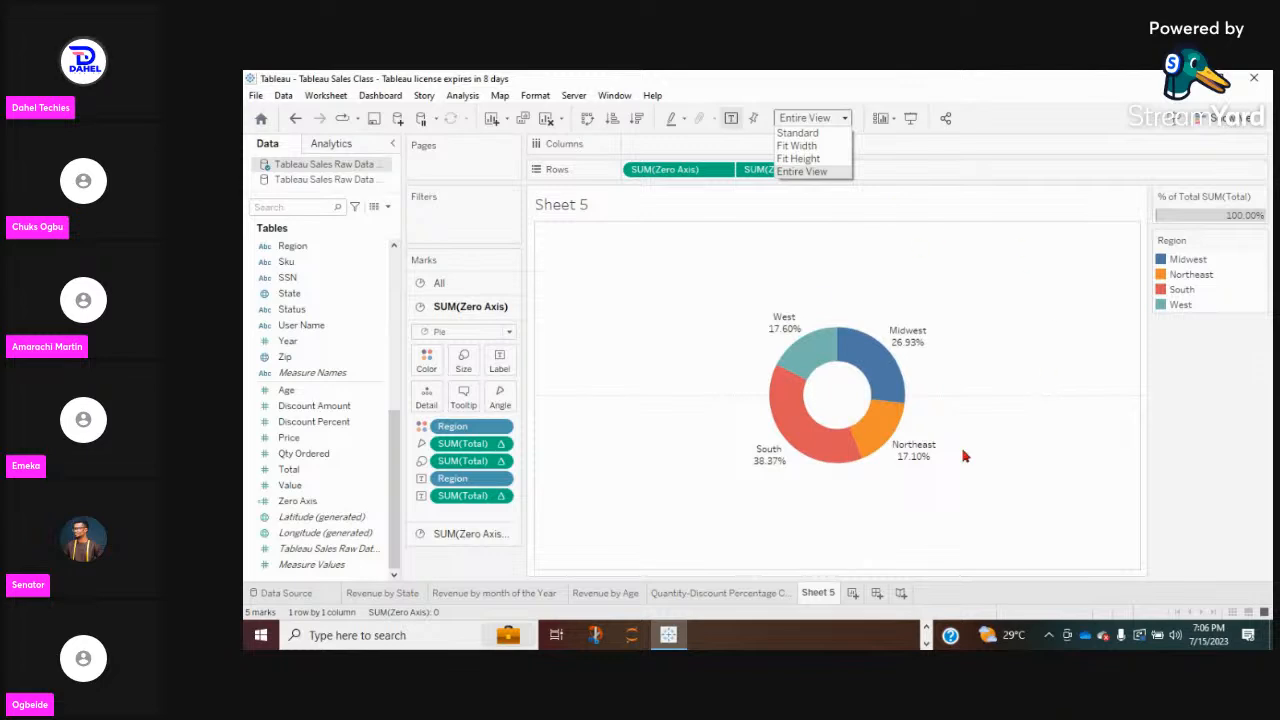
click(603, 446)
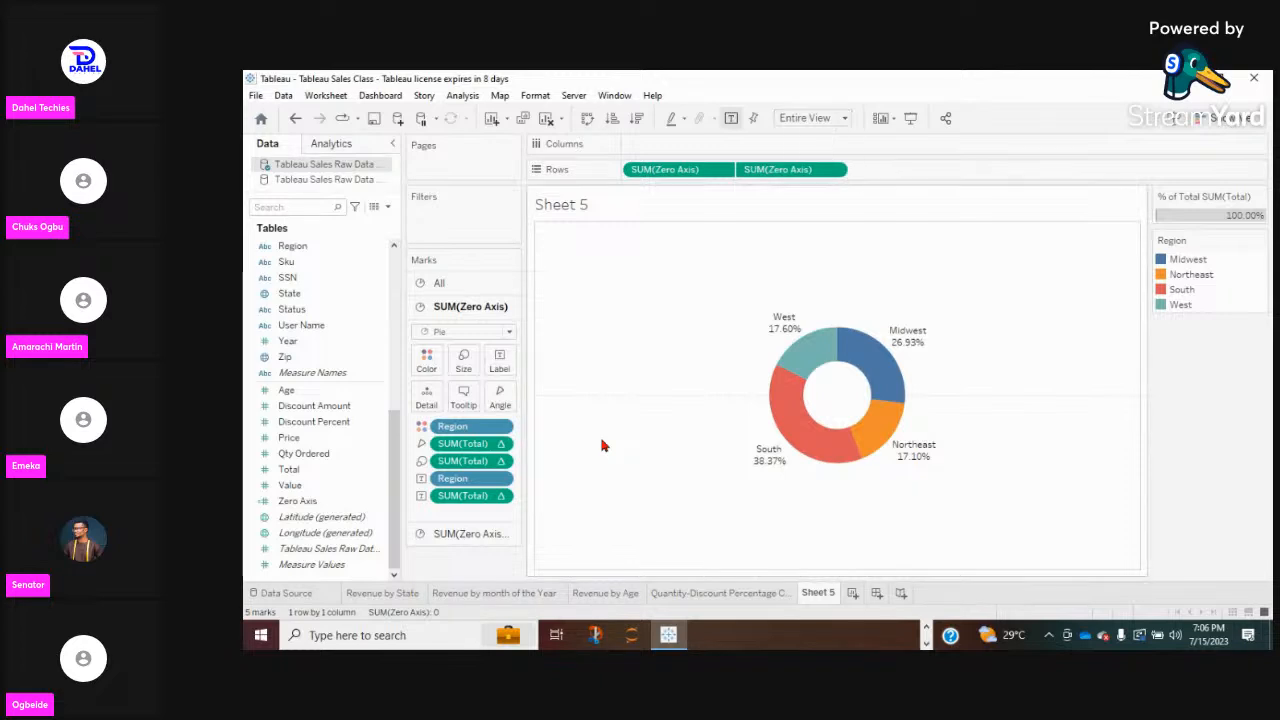
key(ctrl+shift+b)
key(ctrl+shift+b)
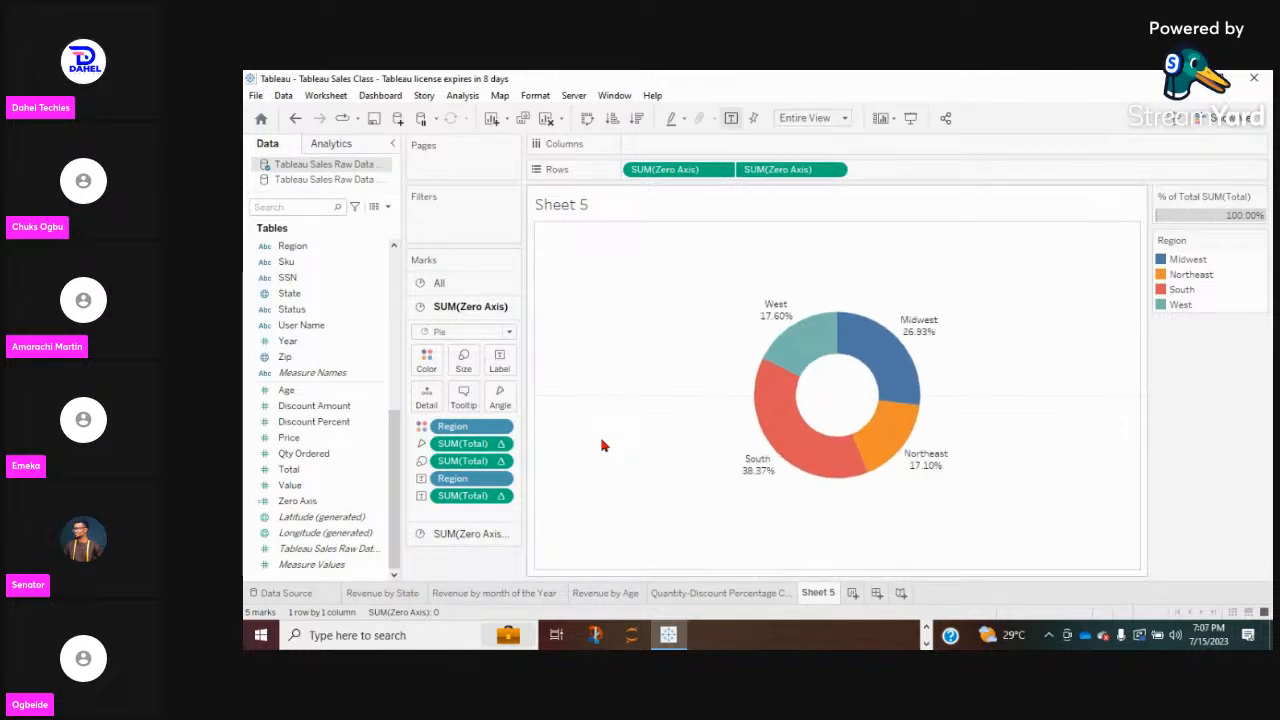
key(ctrl+shift+b)
key(ctrl+shift+b)
key(ctrl+shift+b)
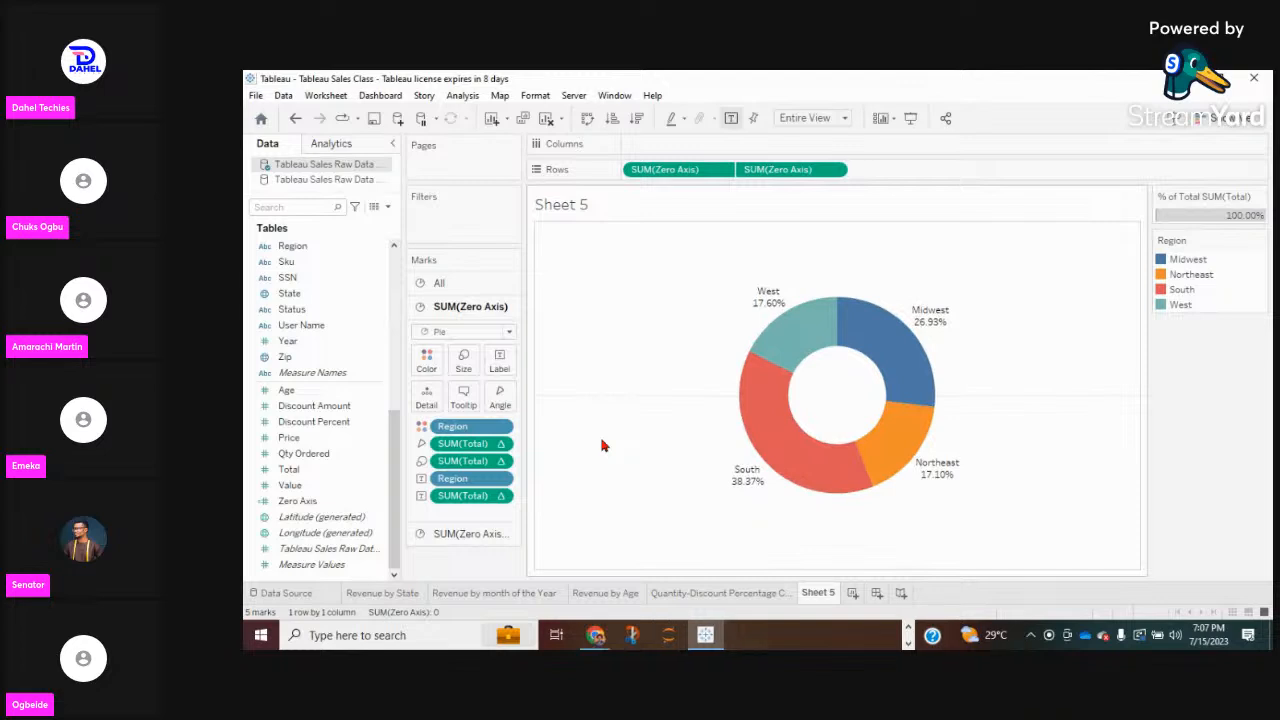
key(ctrl+shift+b)
key(ctrl+shift+b)
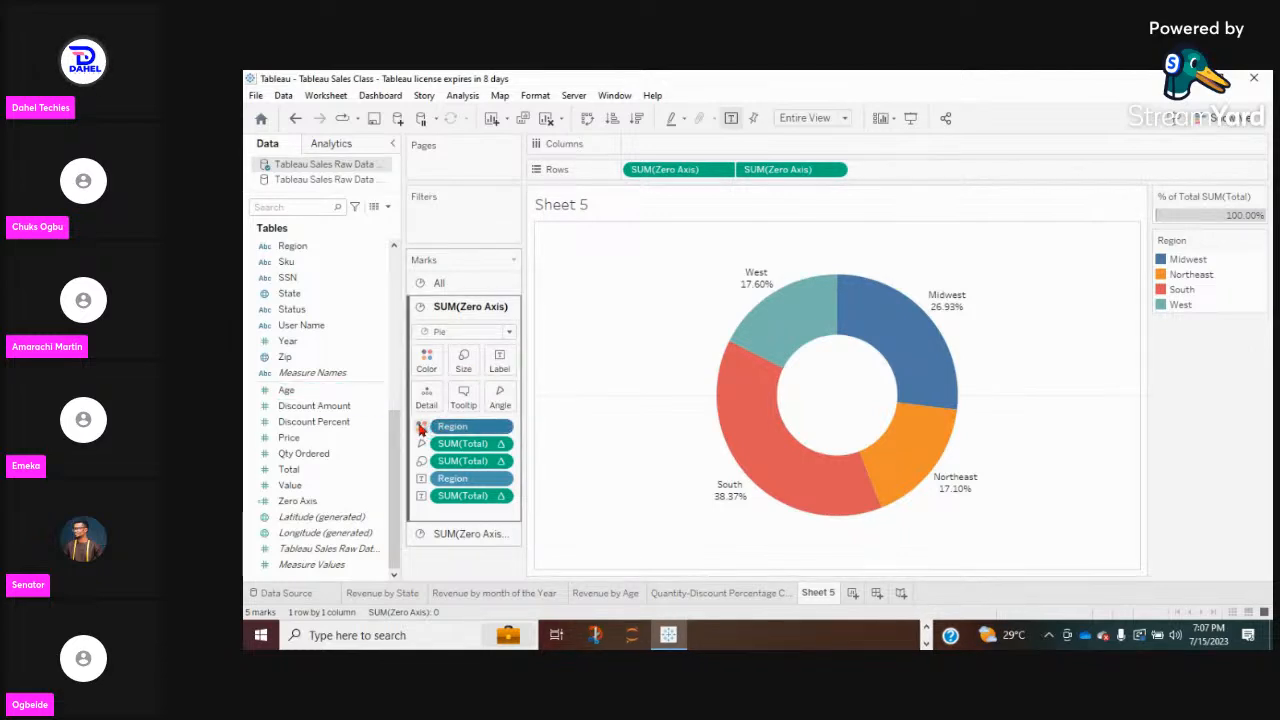
Open the color editor for the doughnut chart's Region field and browse the available color palettes.
click(421, 427)
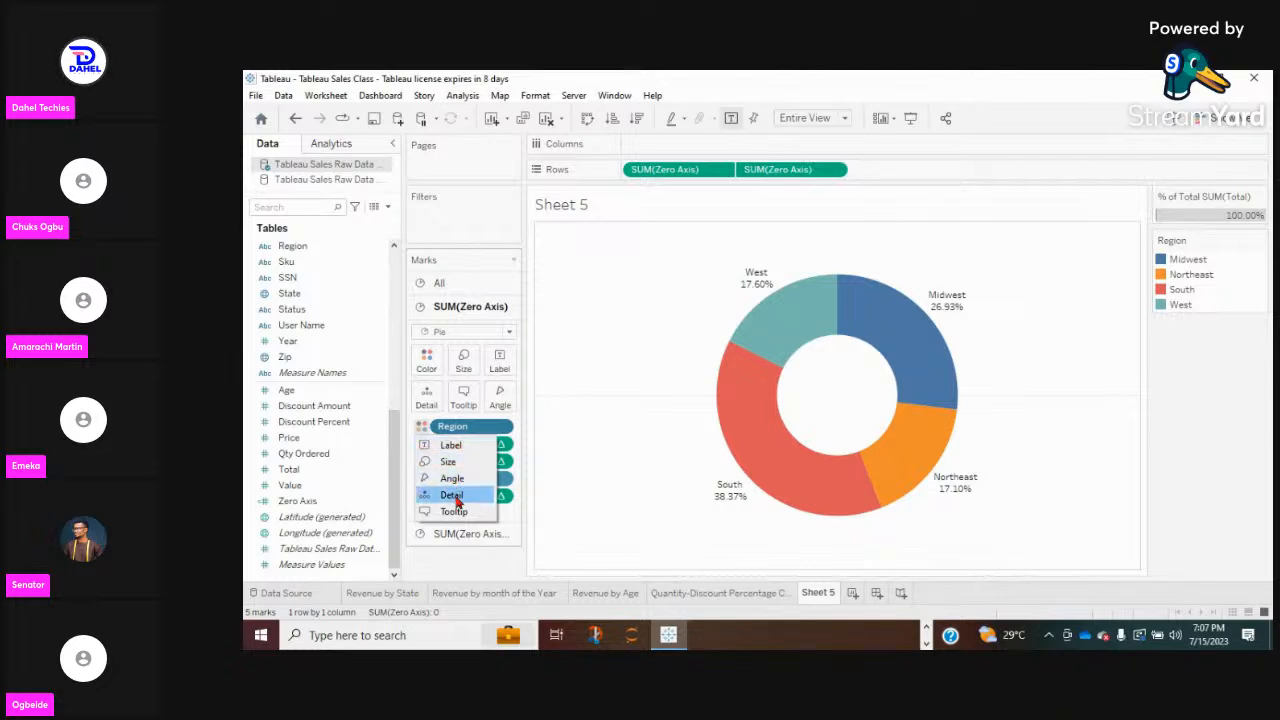
click(427, 366)
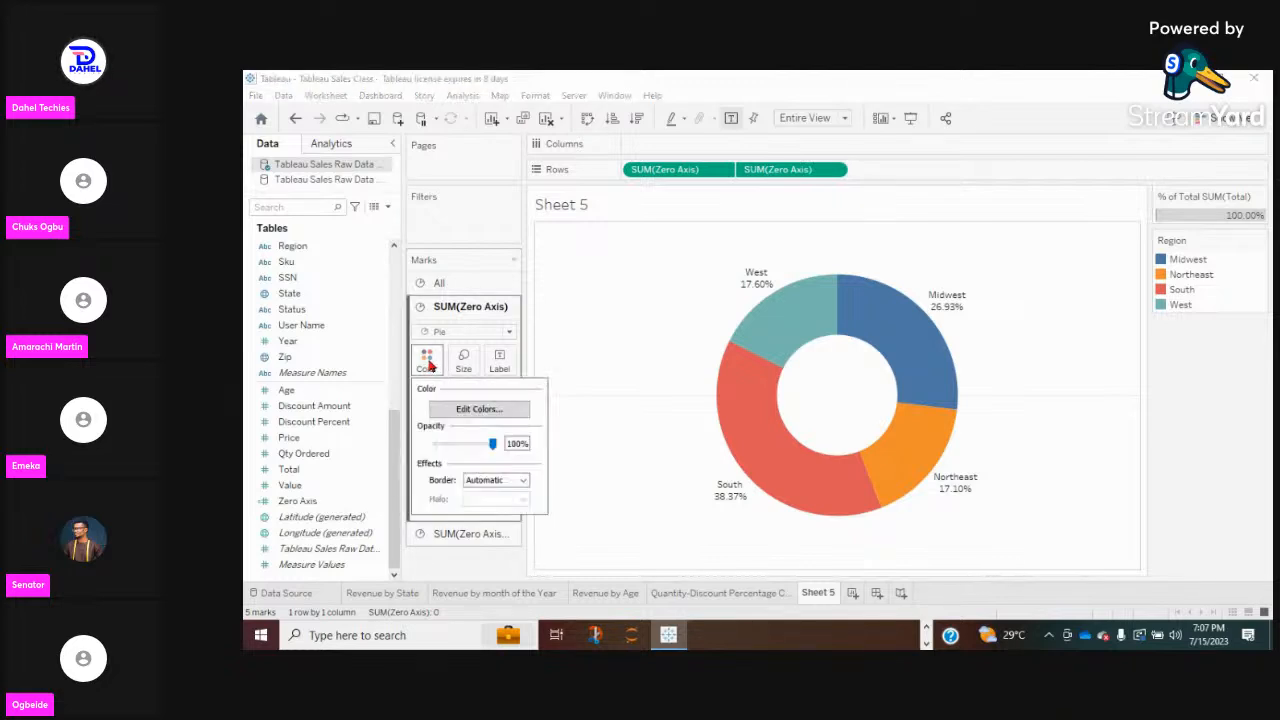
click(481, 410)
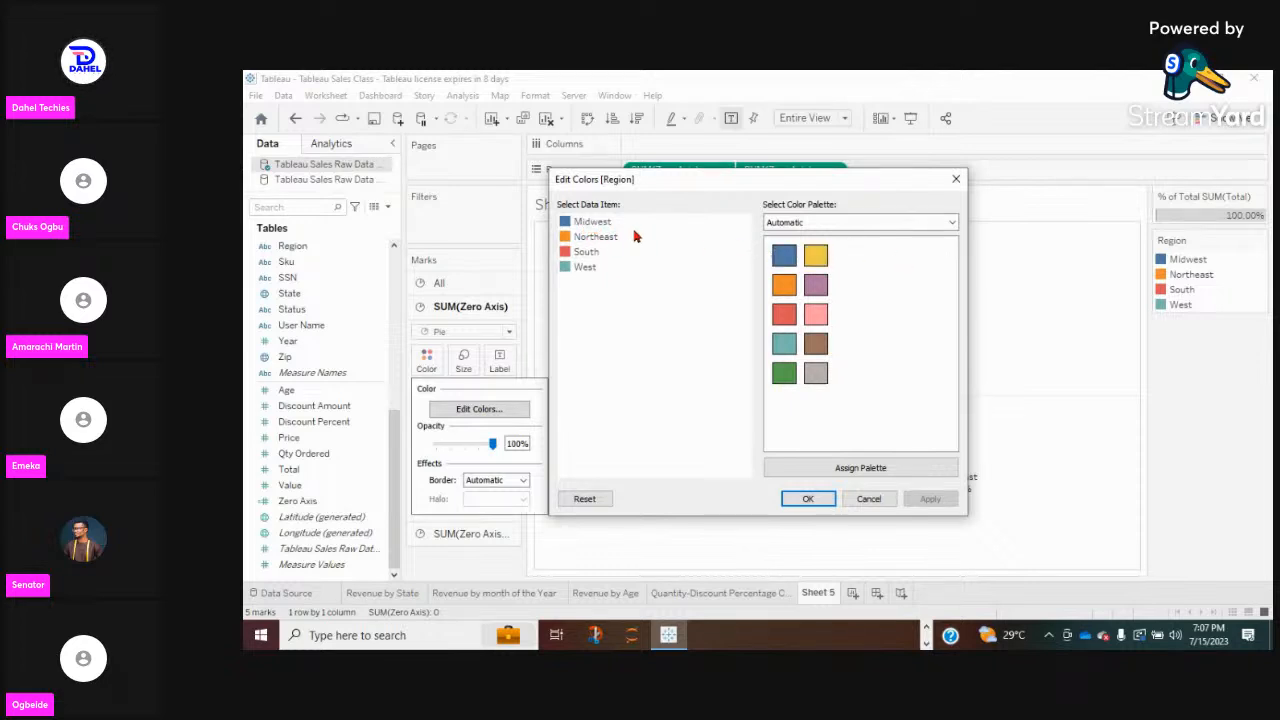
click(600, 222)
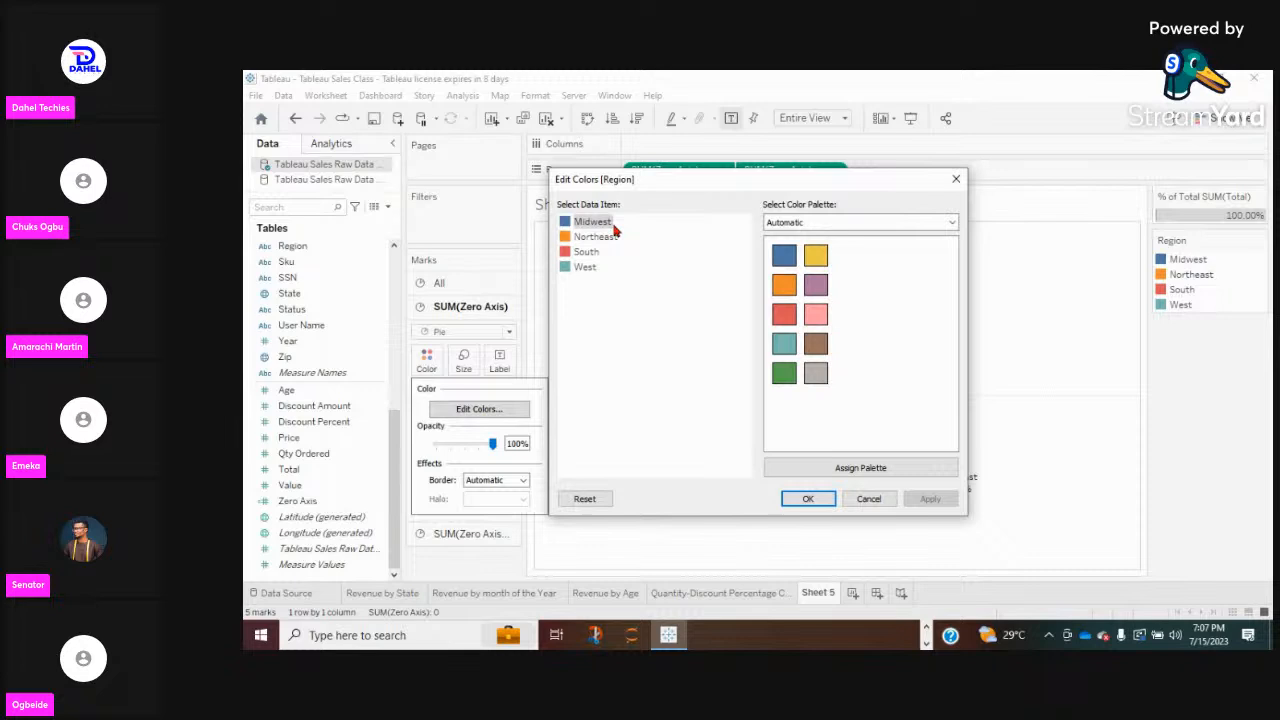
click(952, 223)
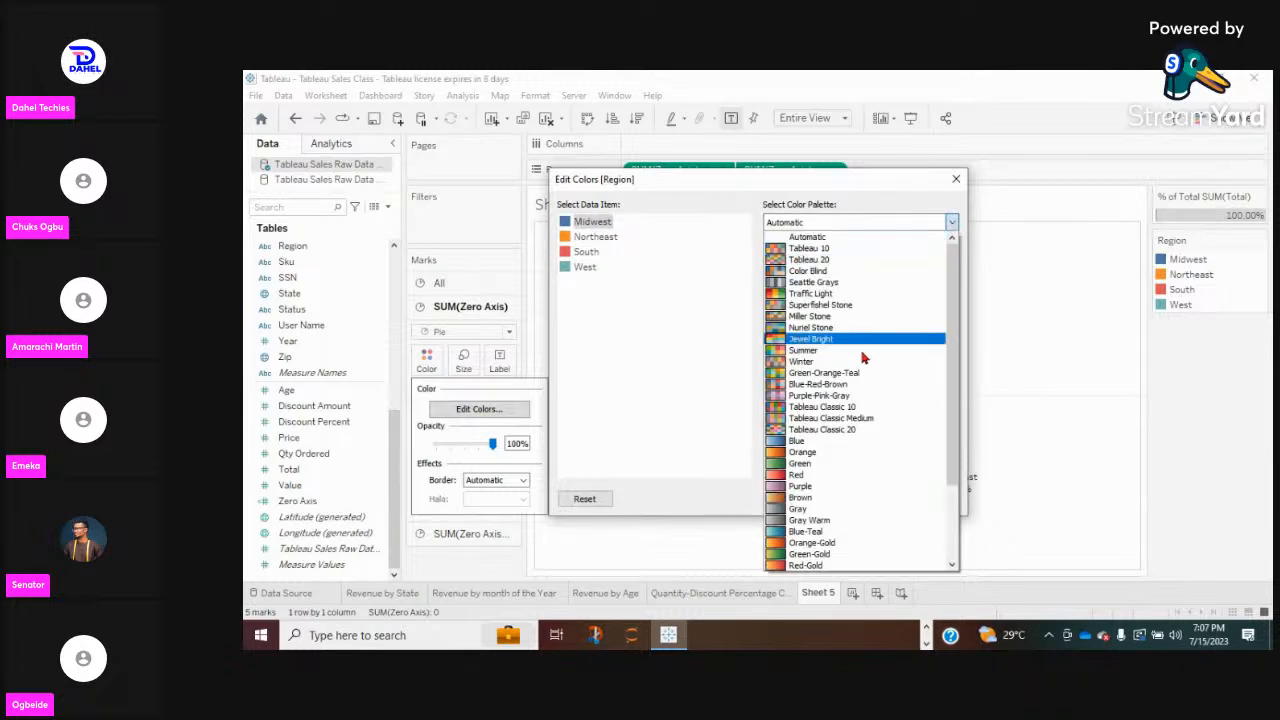
click(680, 375)
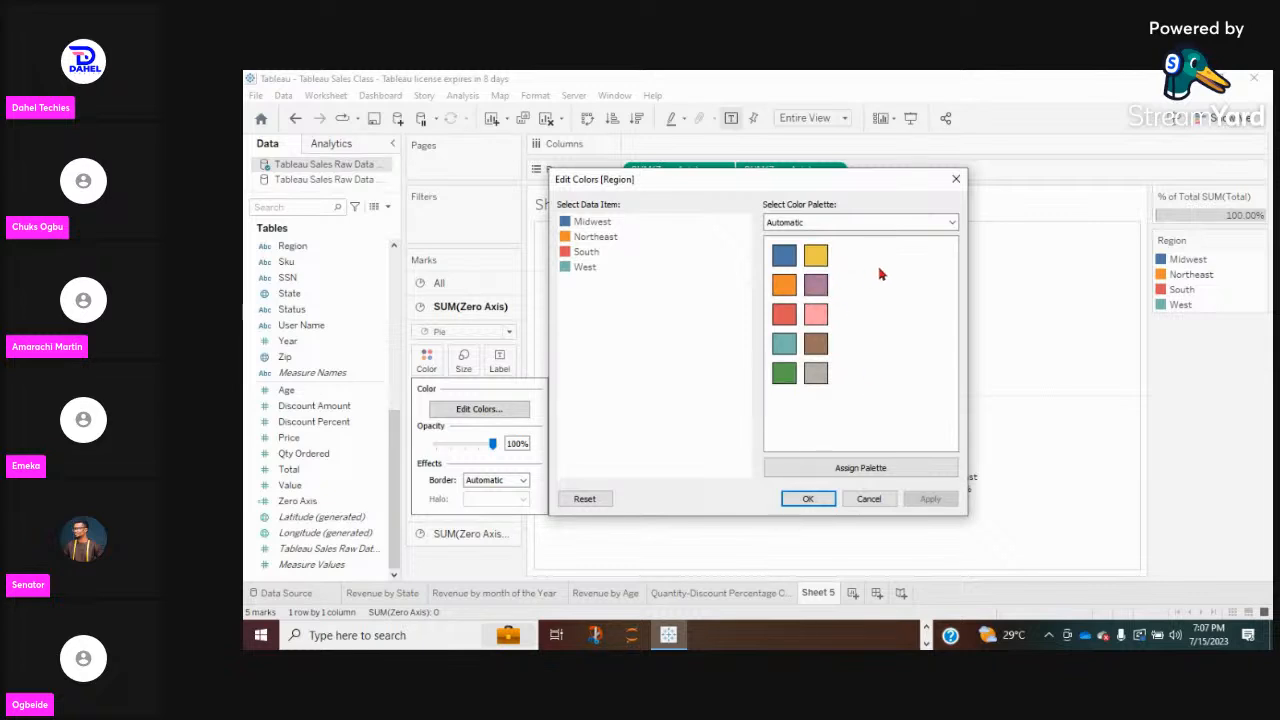
click(922, 224)
scroll(926, 461, down, 3)
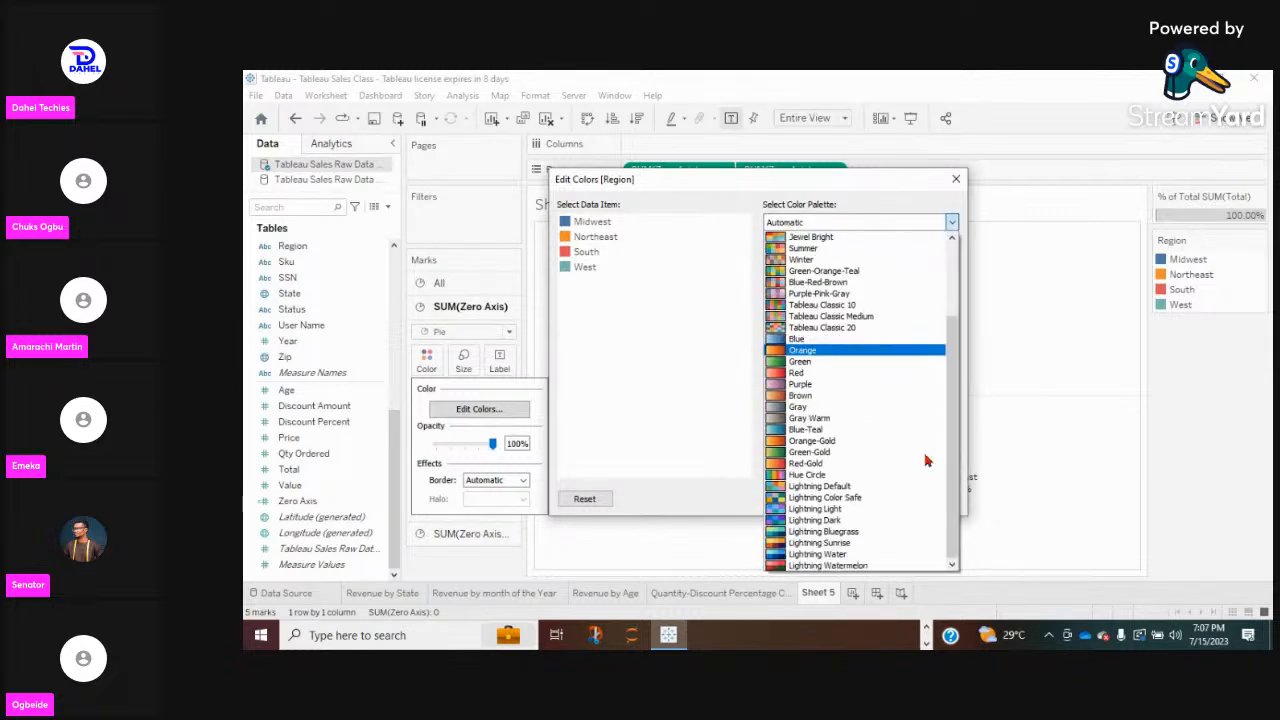
scroll(926, 461, up, 3)
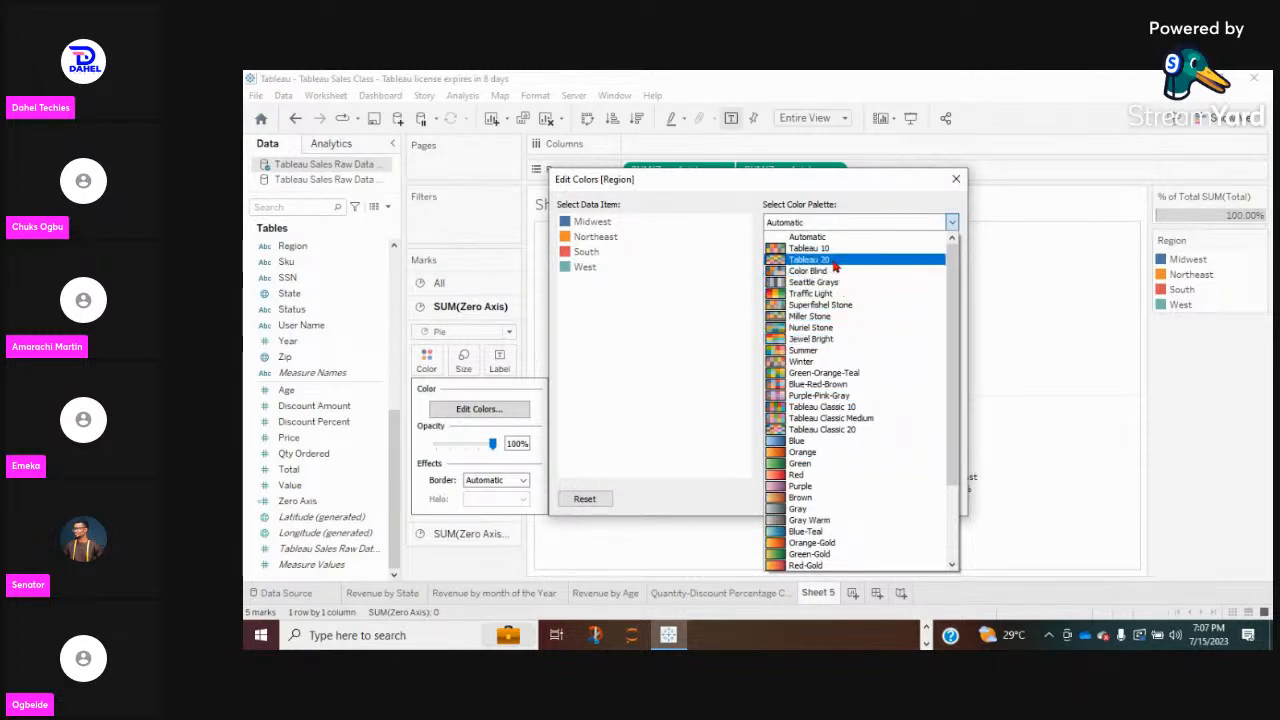
click(703, 320)
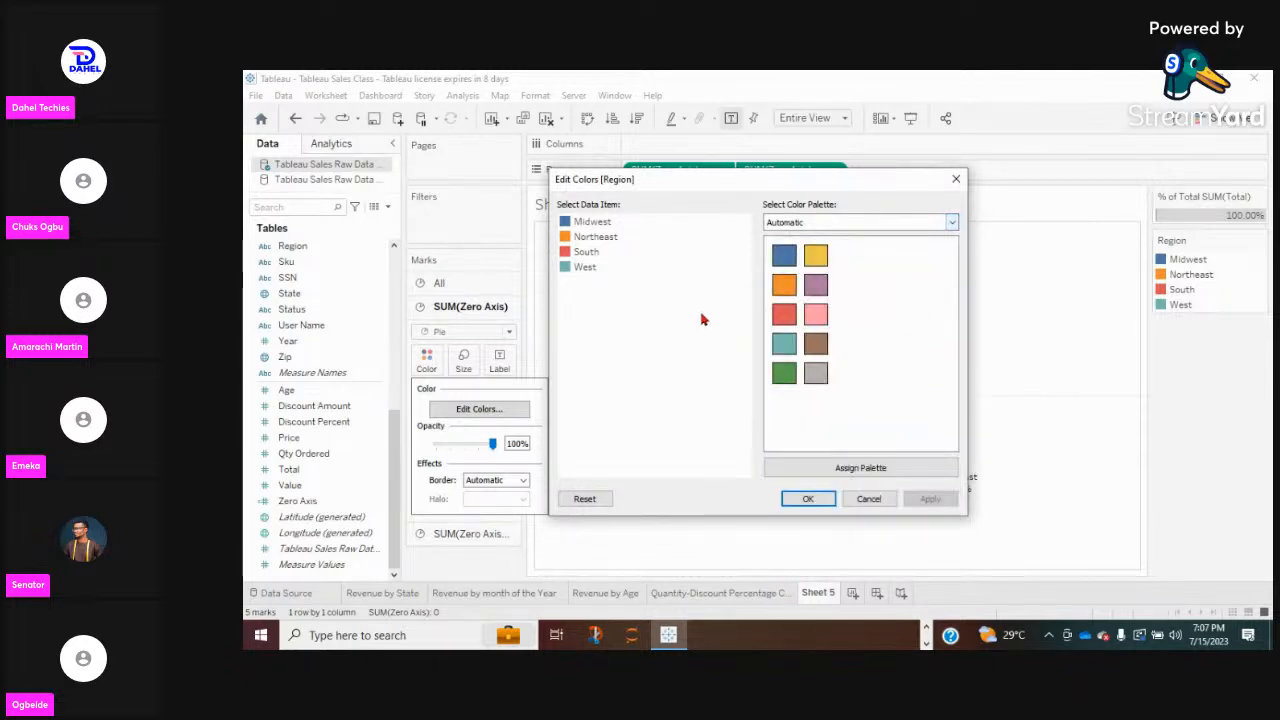
Try assigning the Automatic palette and the Green-Gold palette to the regions, and discard the color changes.
click(865, 470)
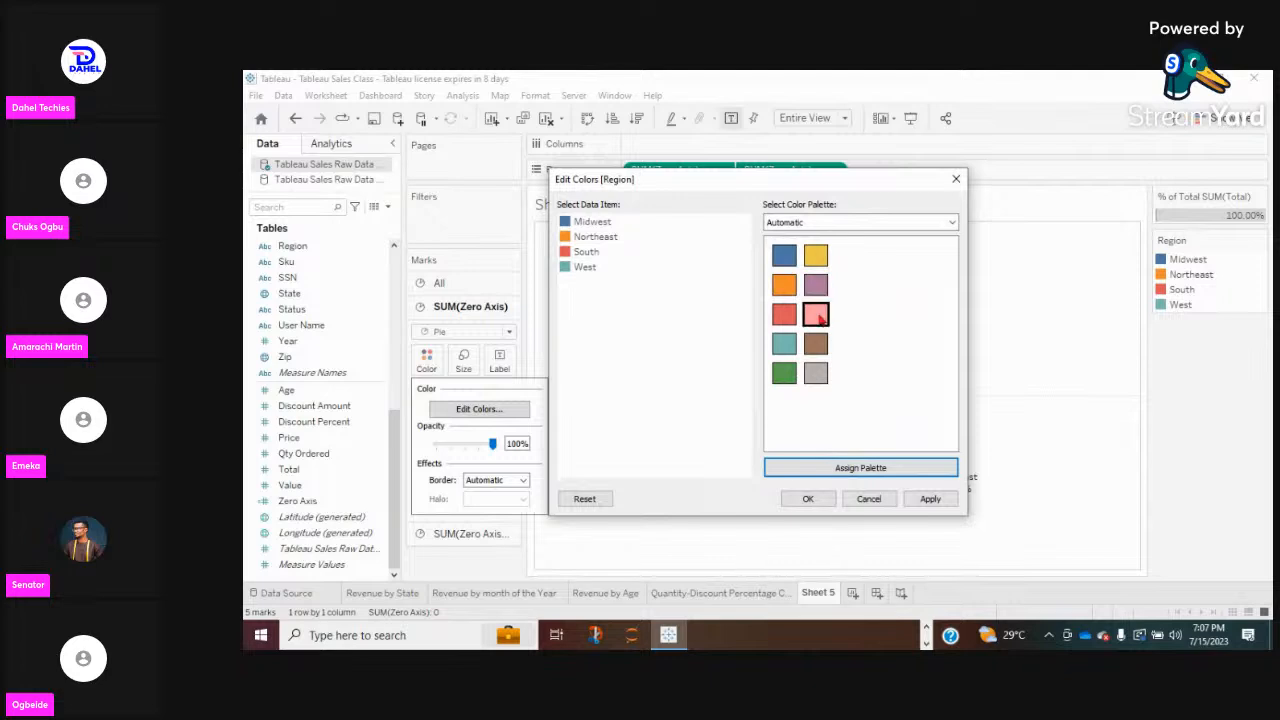
click(817, 321)
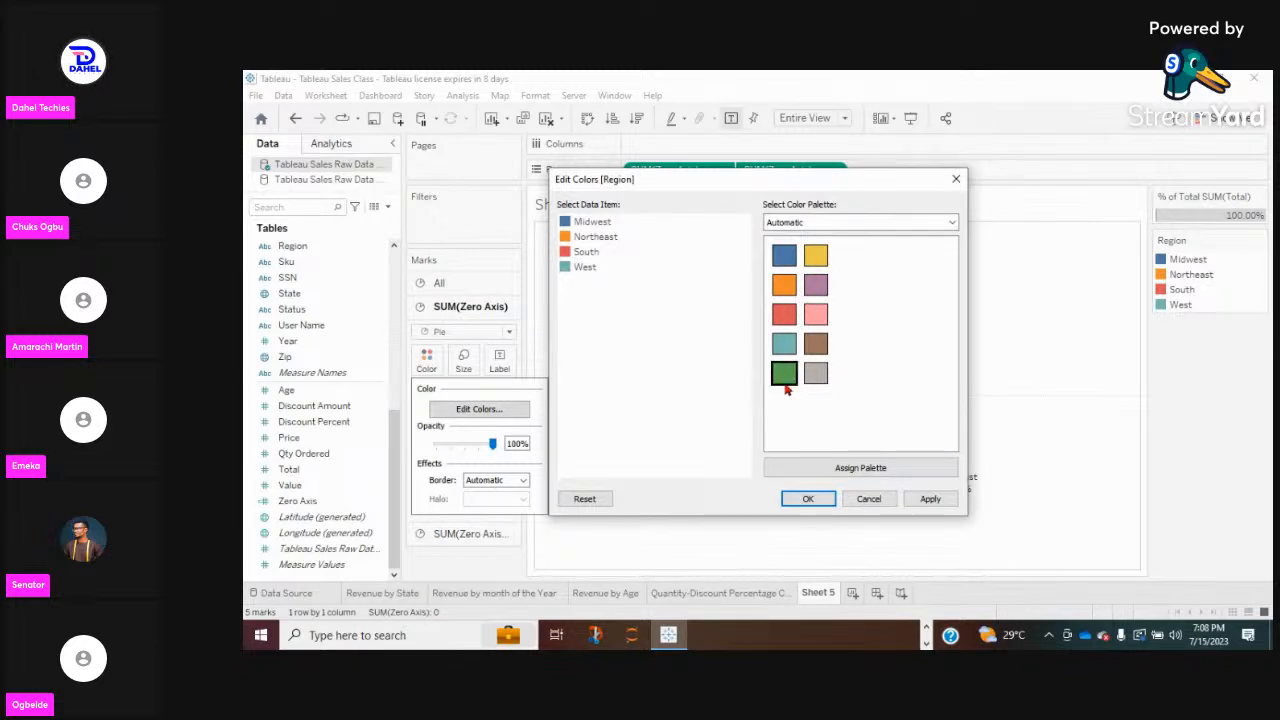
click(947, 224)
scroll(797, 345, down, 3)
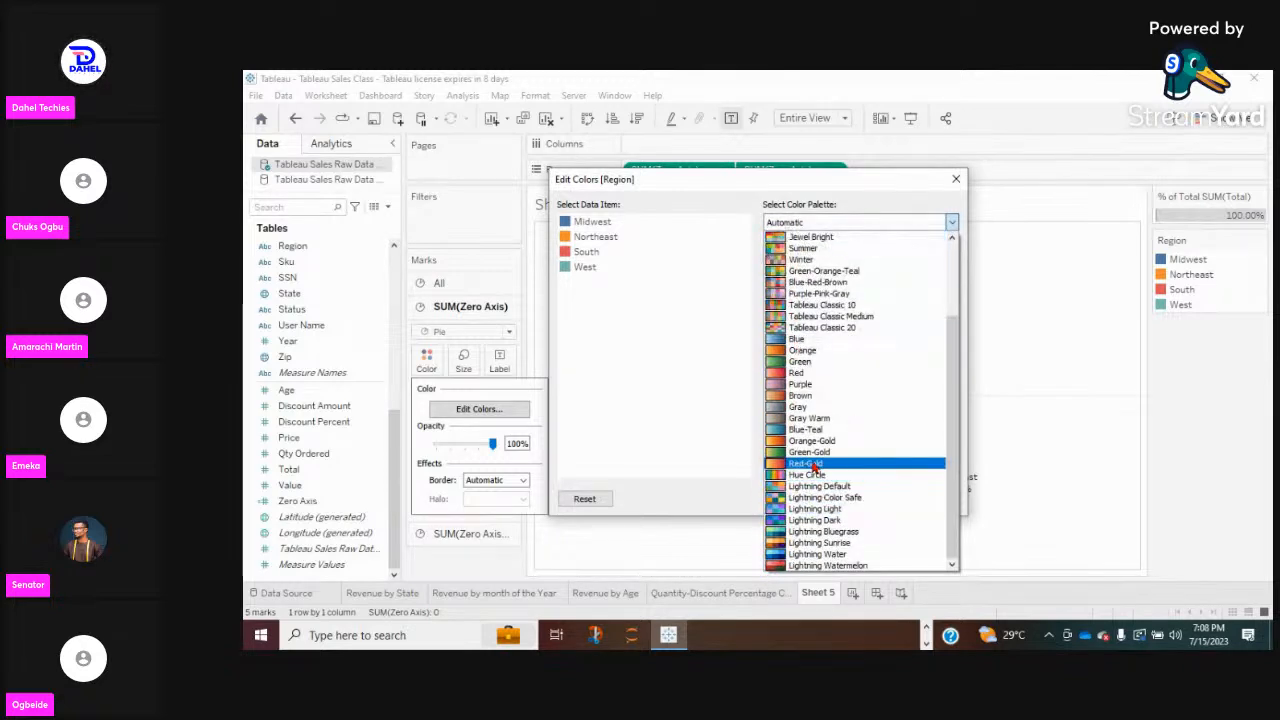
click(804, 454)
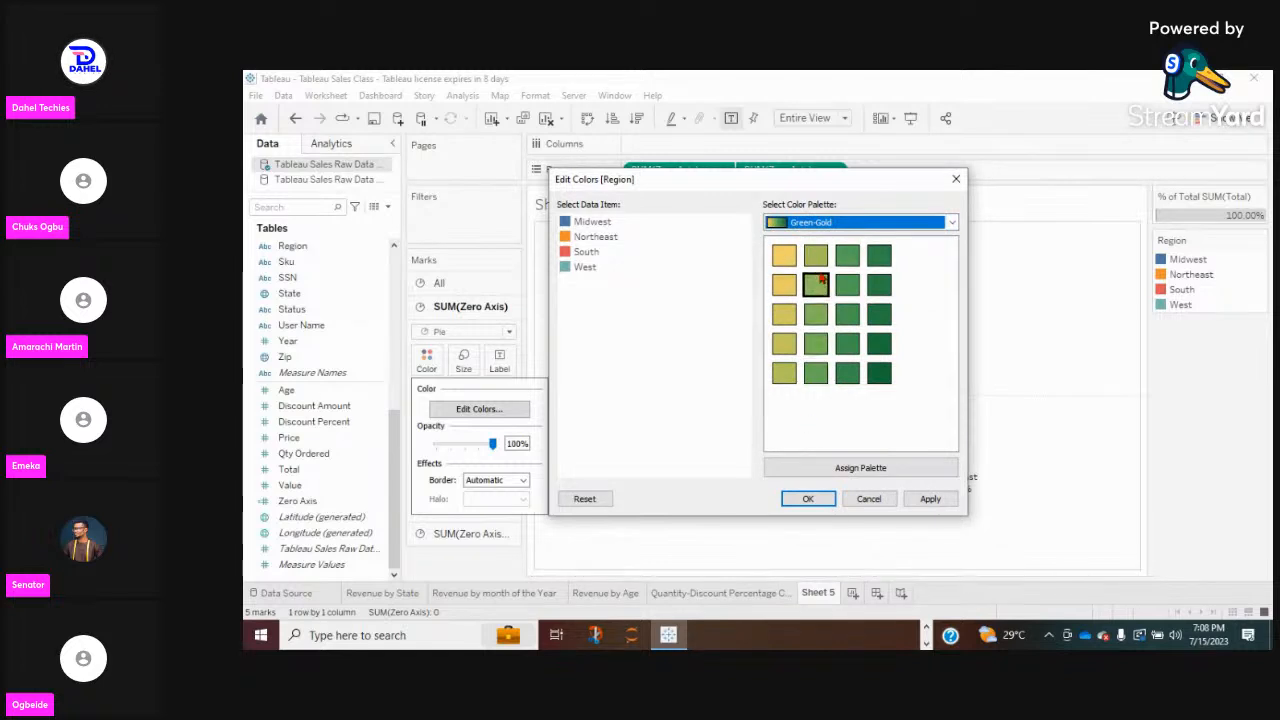
click(815, 258)
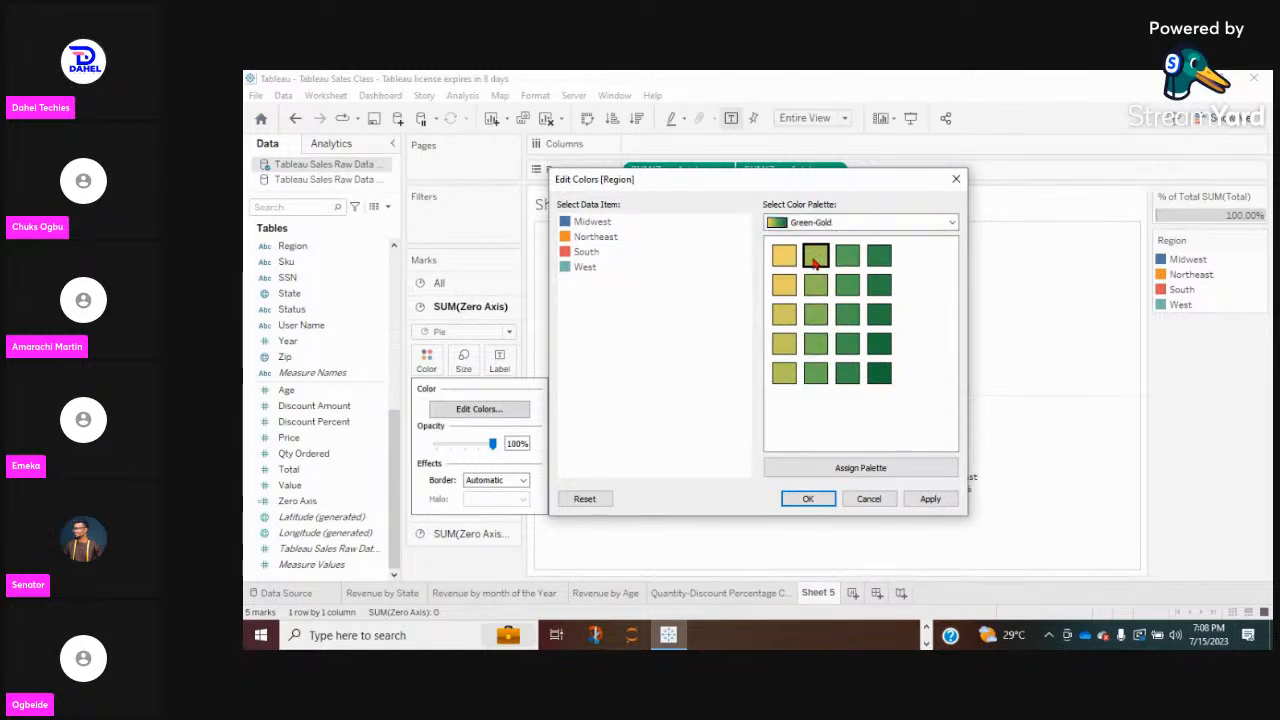
click(950, 222)
click(718, 397)
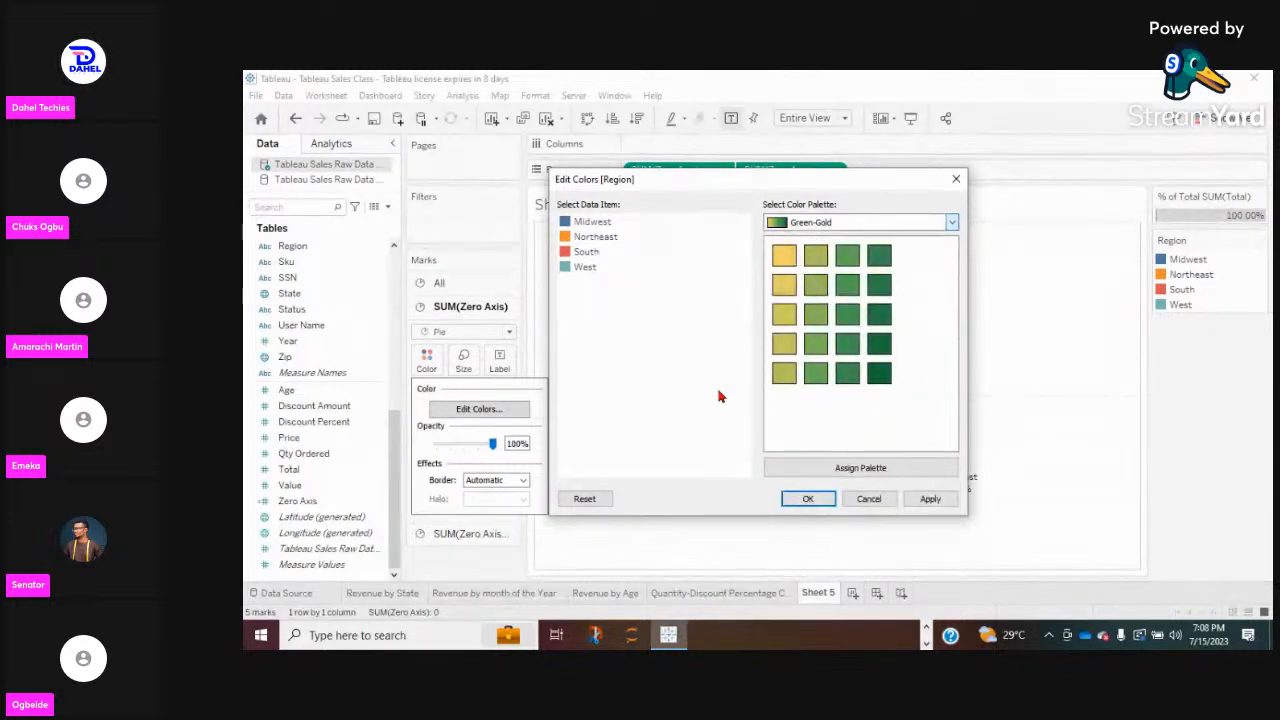
click(868, 497)
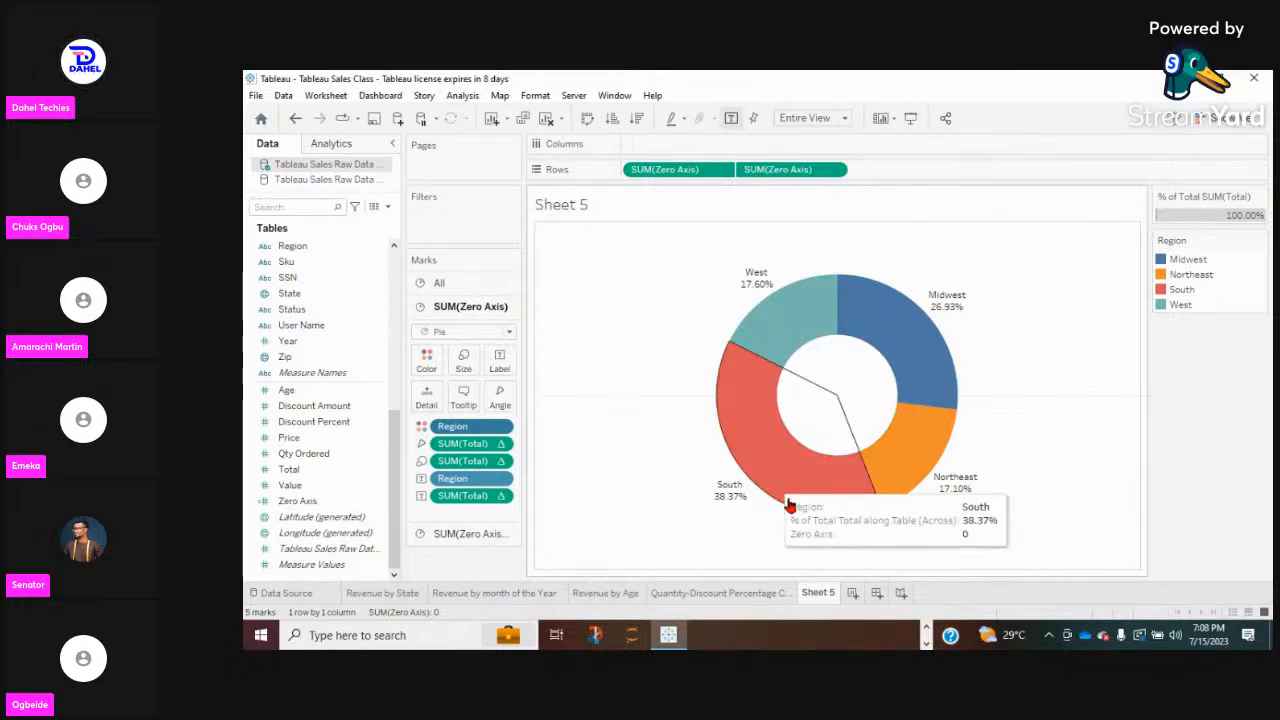
Rename the Sheet 5 worksheet as "Percentage of Sales by Region".
double_click(818, 593)
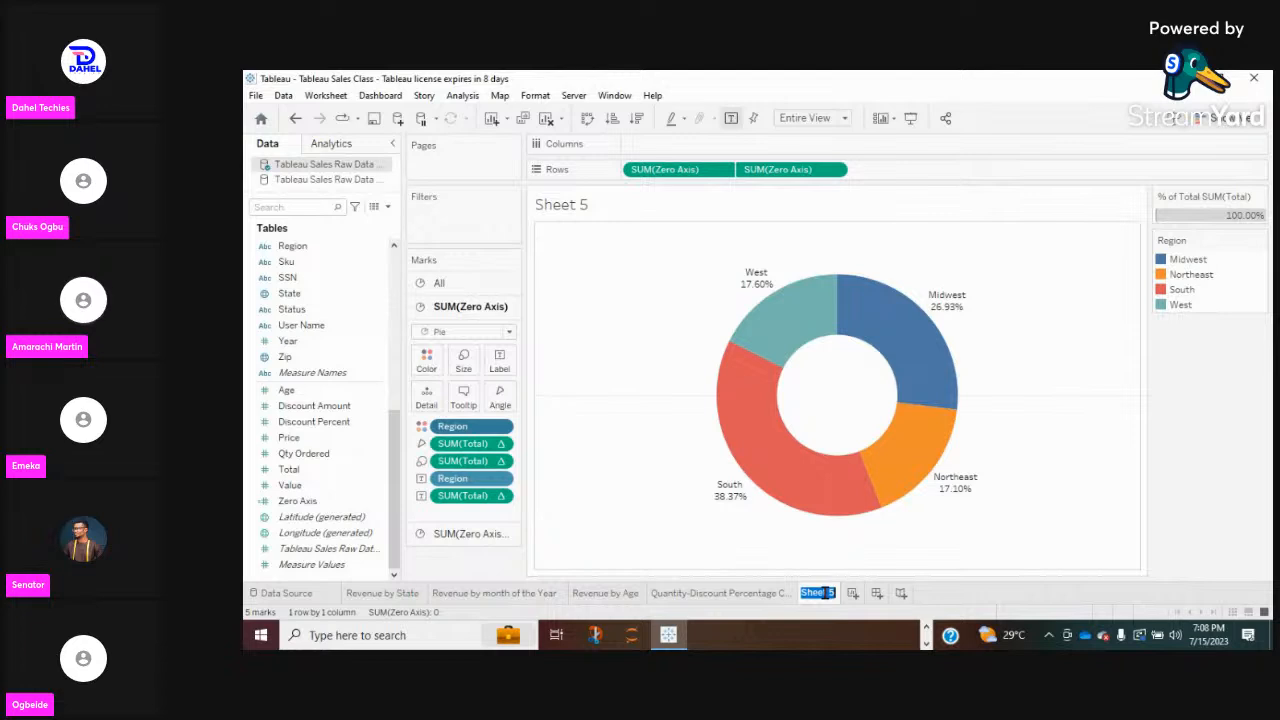
text(Re)
text(tage of Sales by RE)
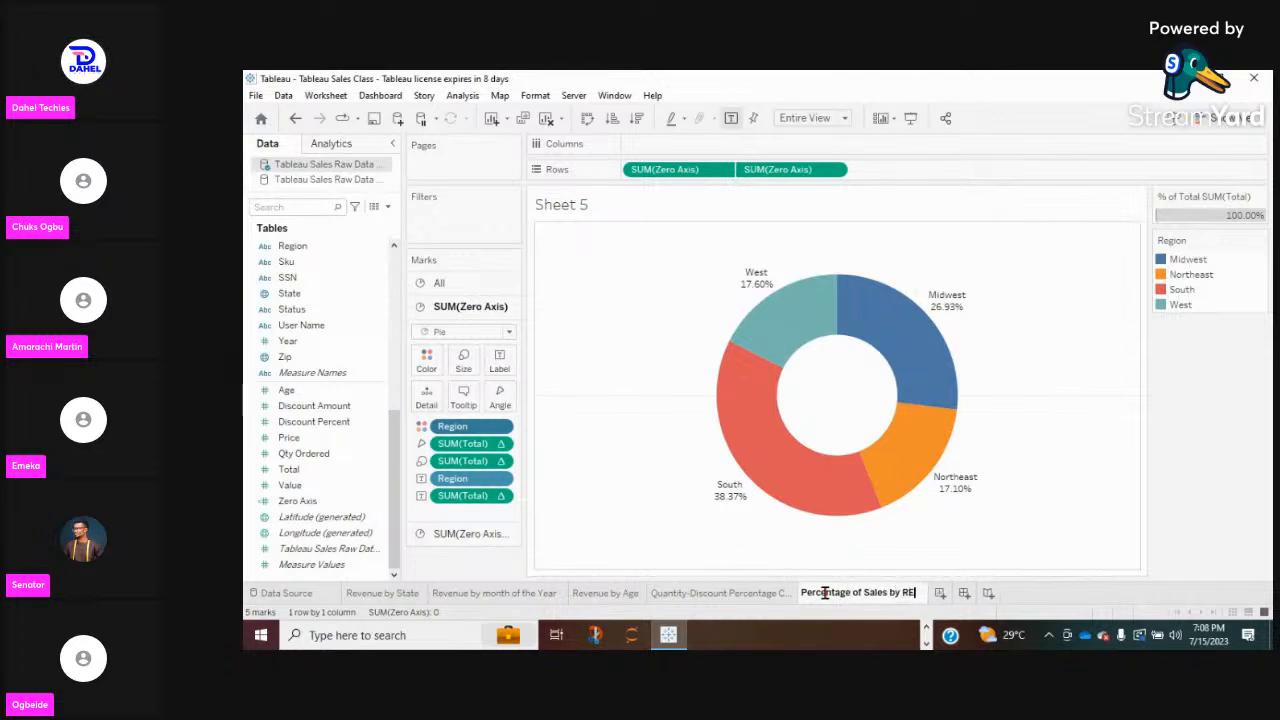
text(gion)
click(680, 563)
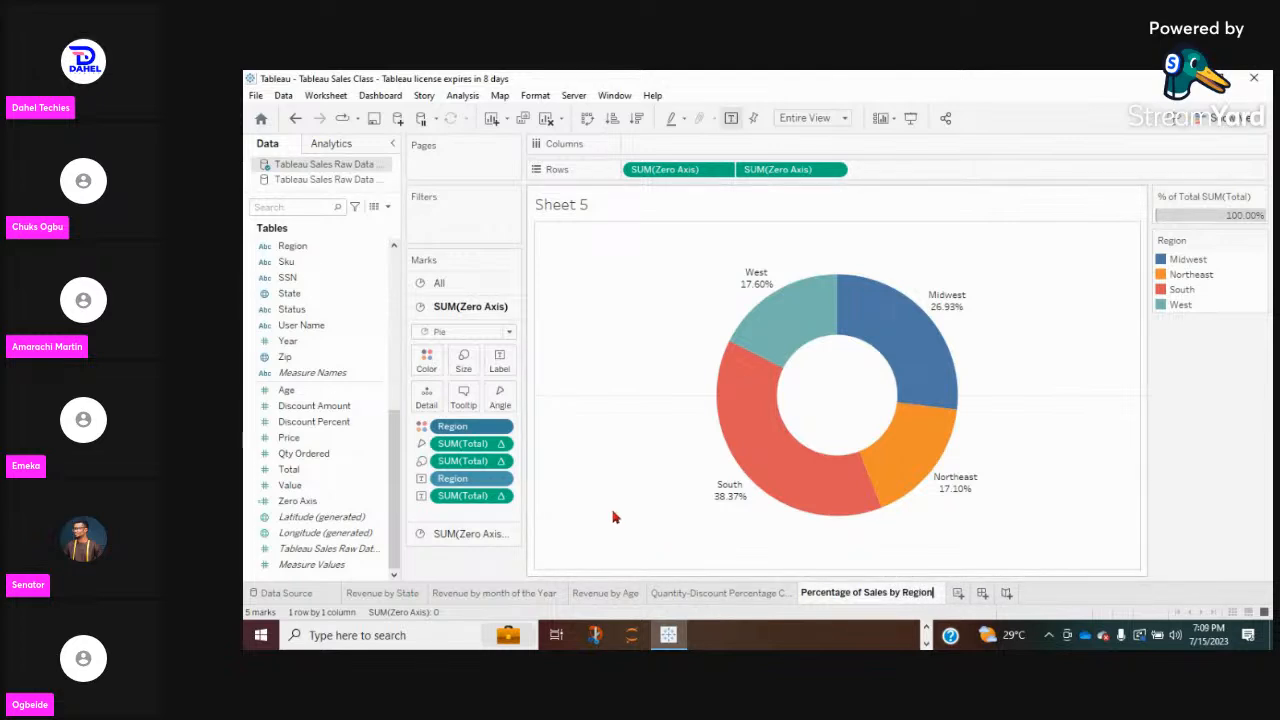
key(Return)
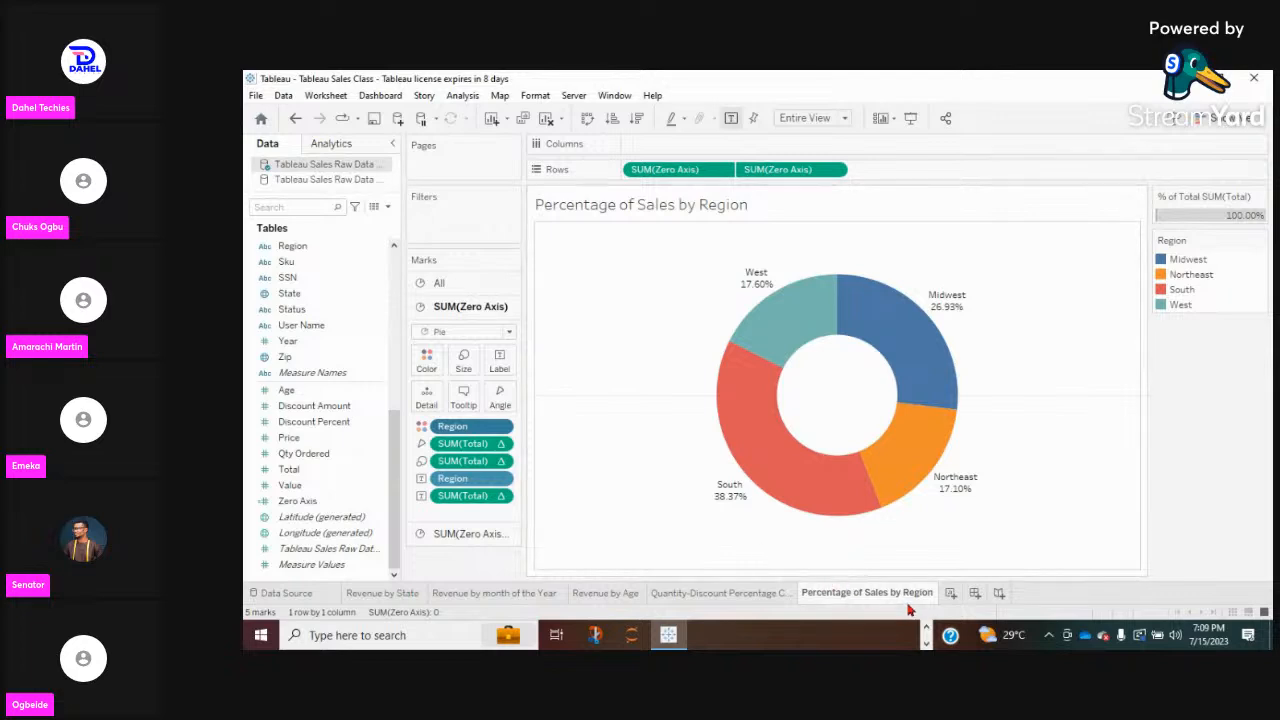
Switch to Chrome and open the "Correlation and Regression Analysis Class" Jamboard with the customer analysis list.
click(926, 630)
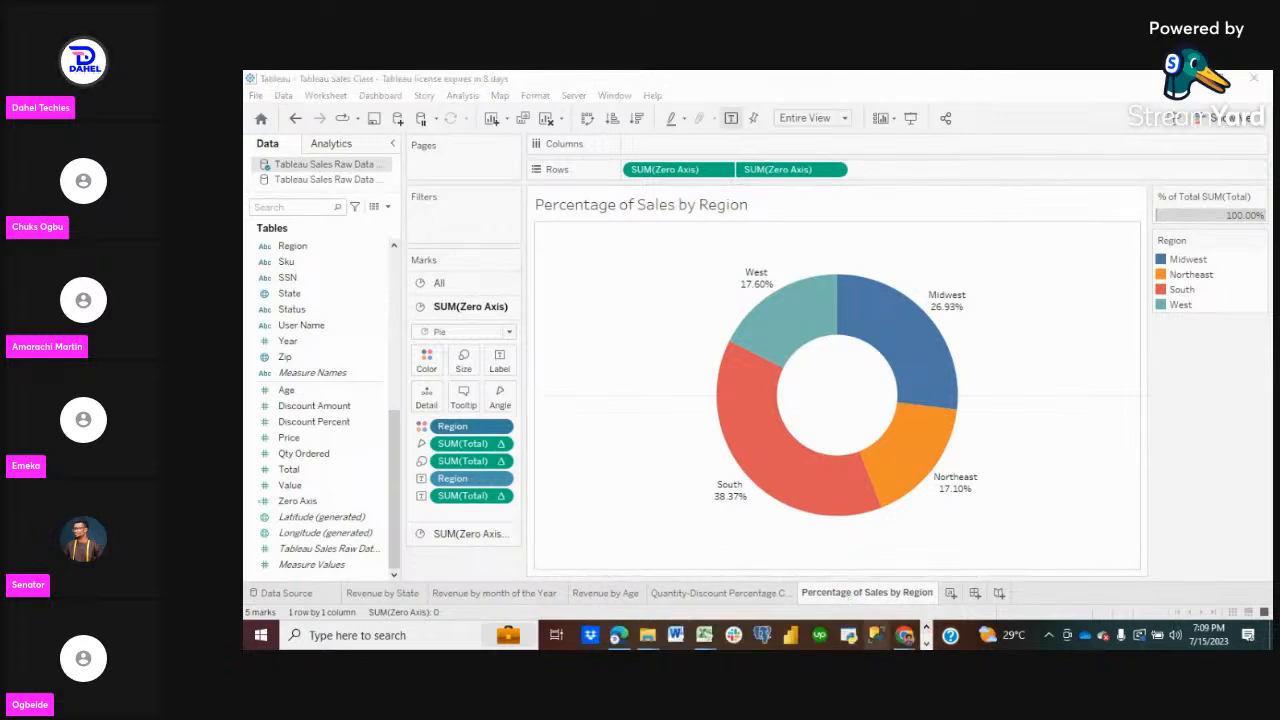
click(905, 636)
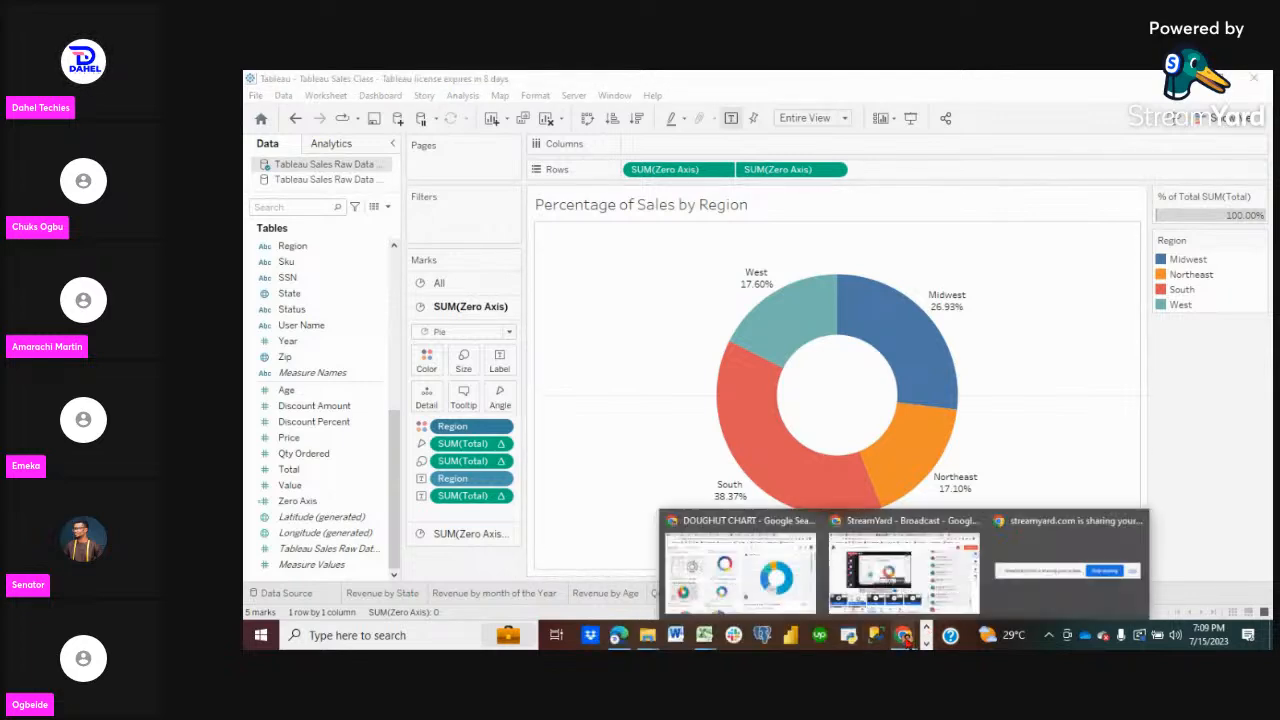
click(880, 585)
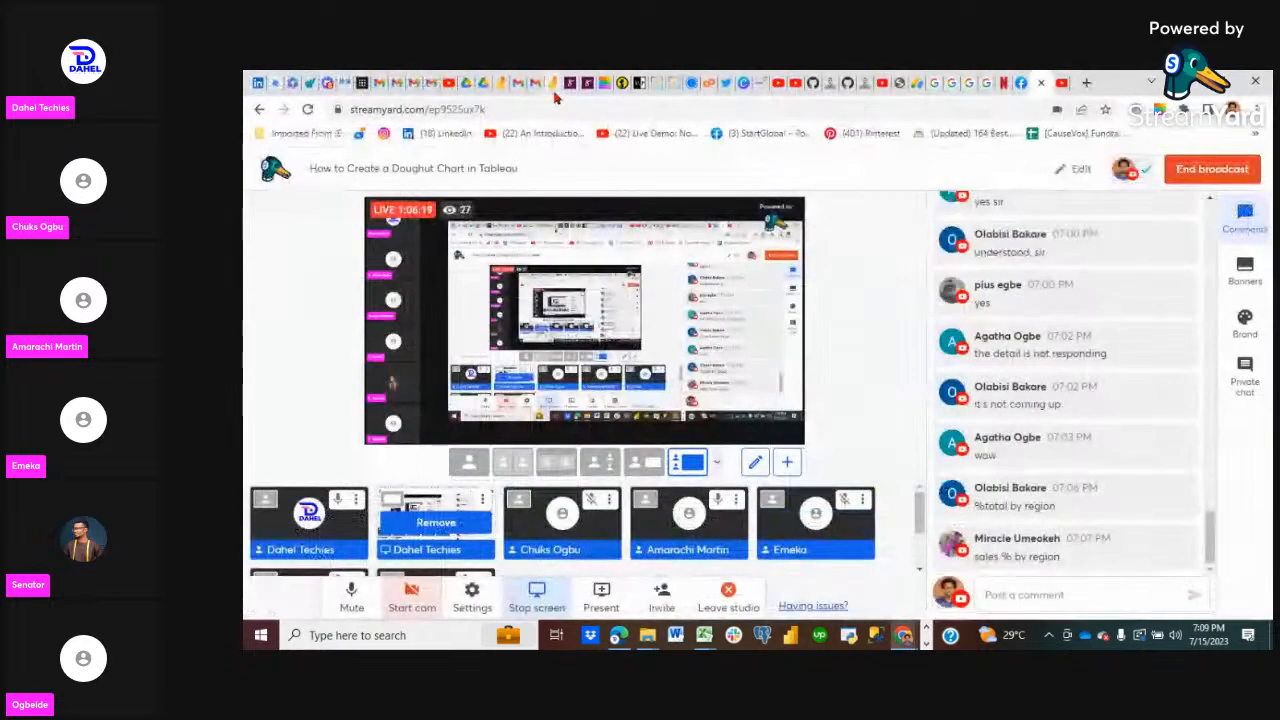
click(499, 80)
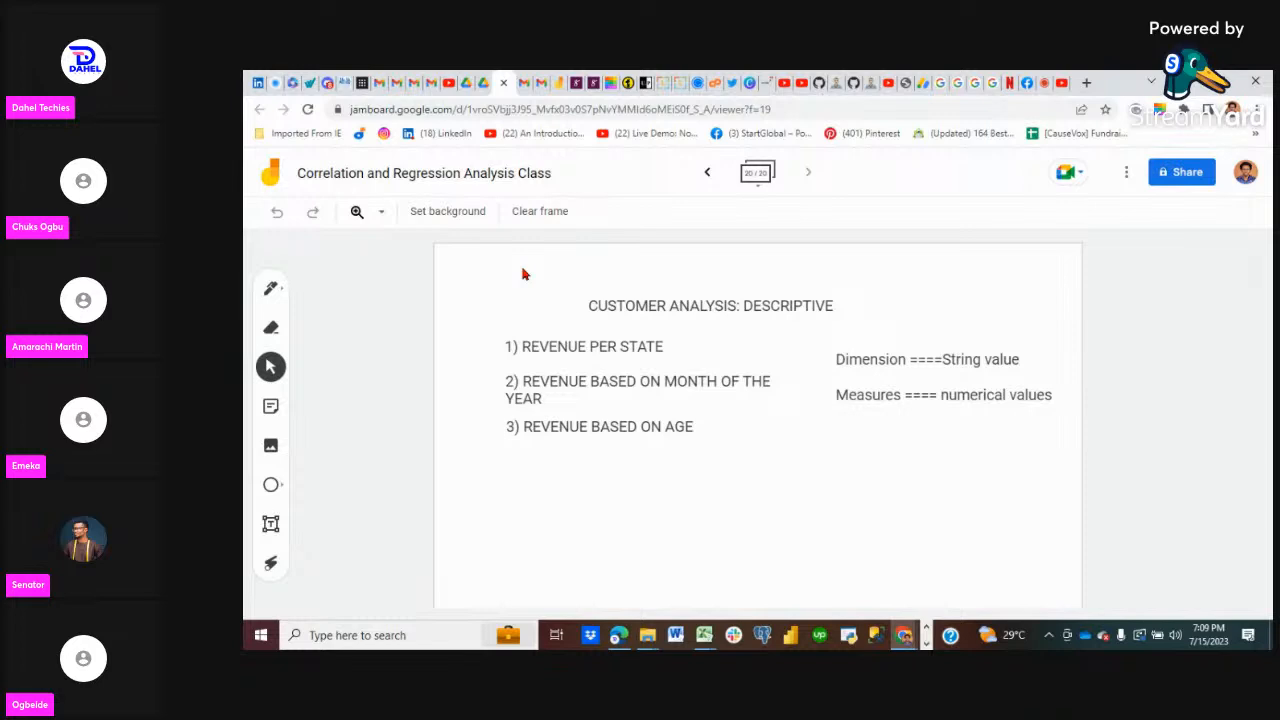
Add a text box reading "4) REVENUE PER REGION" below the third item of the customer analysis list.
click(270, 524)
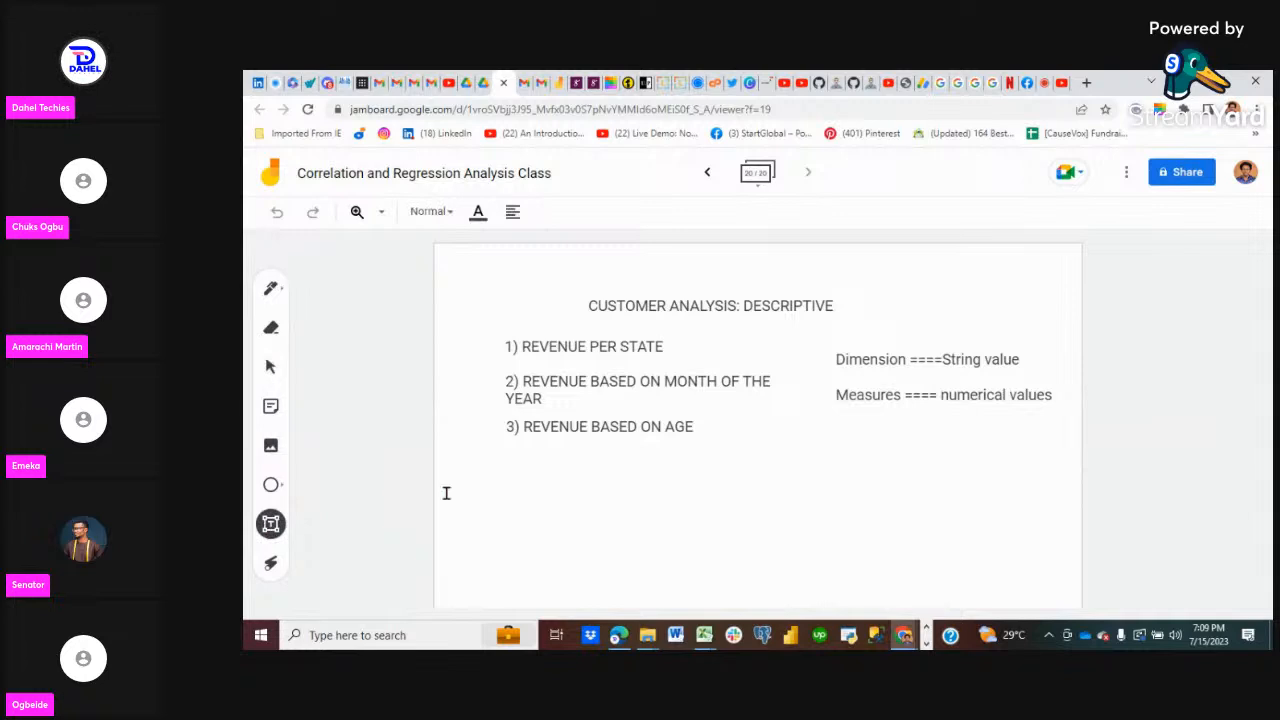
click(516, 456)
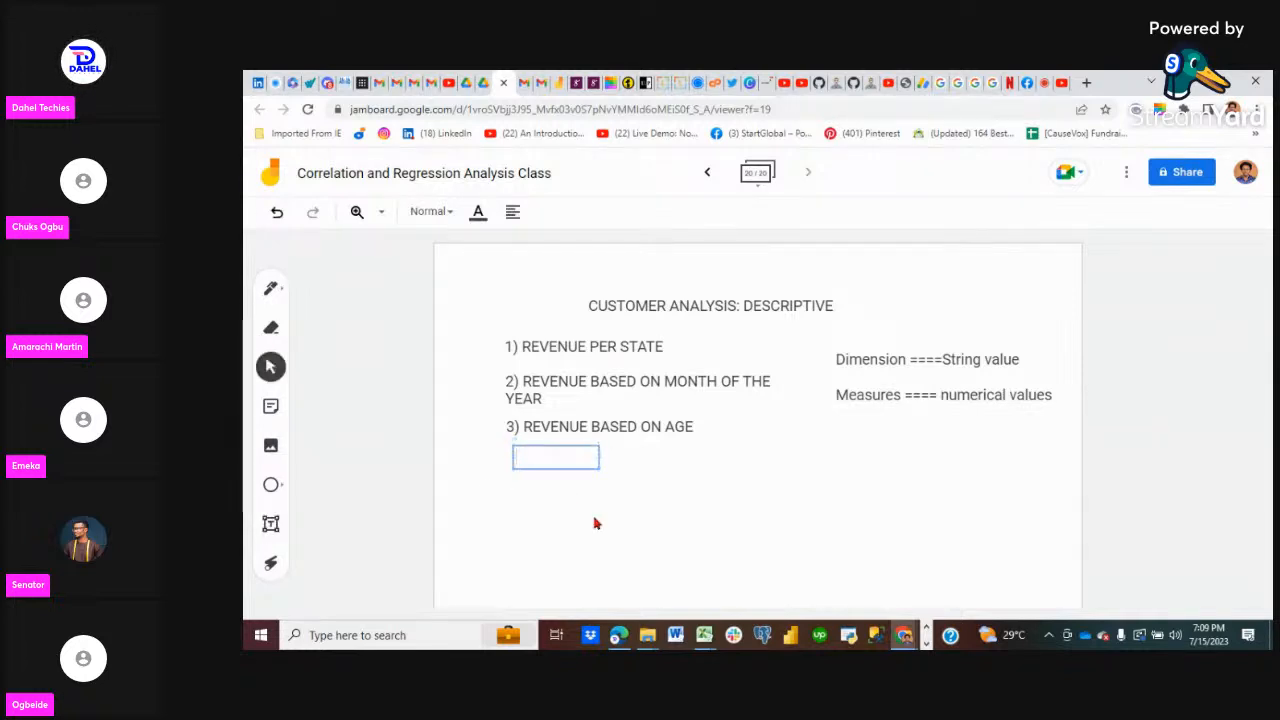
text(4) REVENUE B)
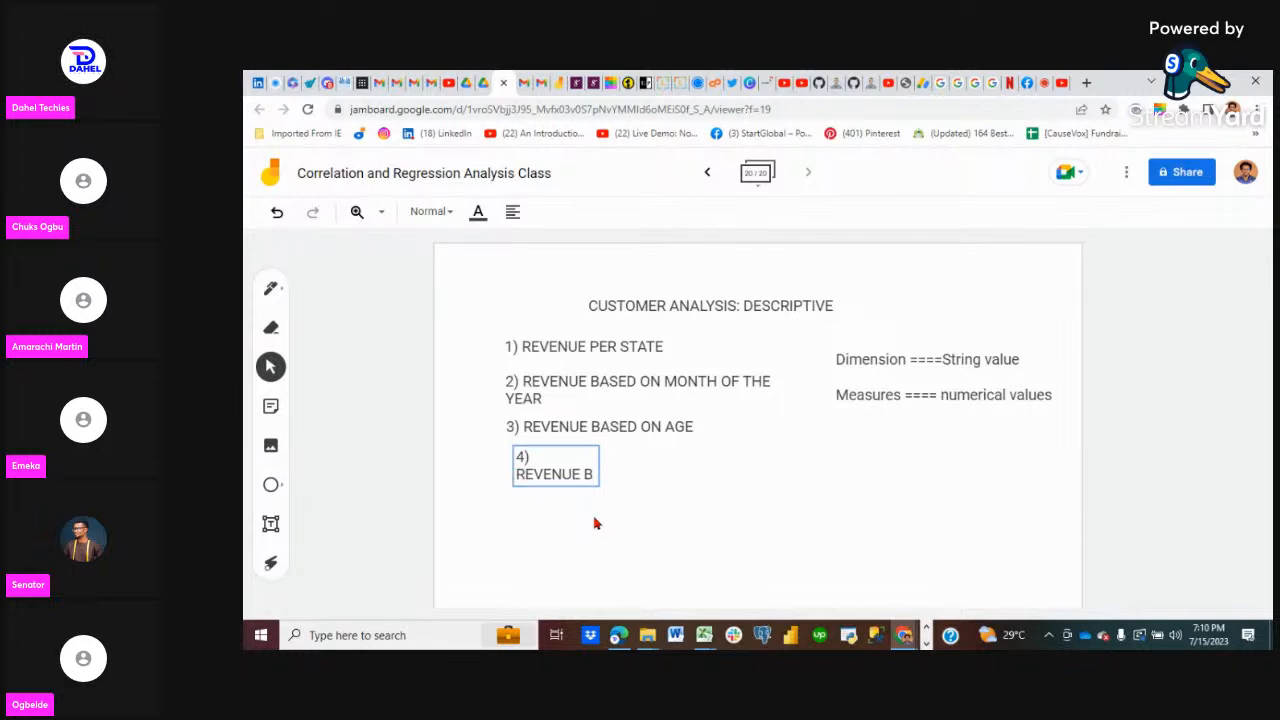
key(BackSpace)
text(PER)
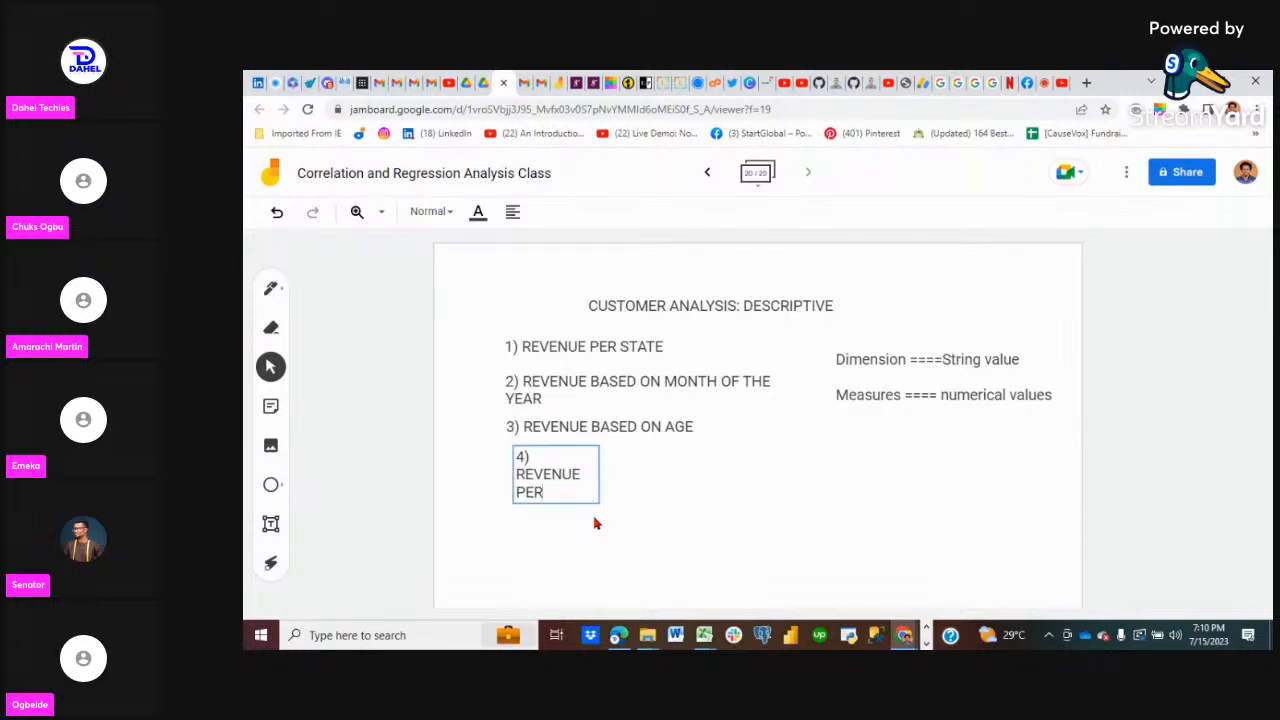
text( REGION)
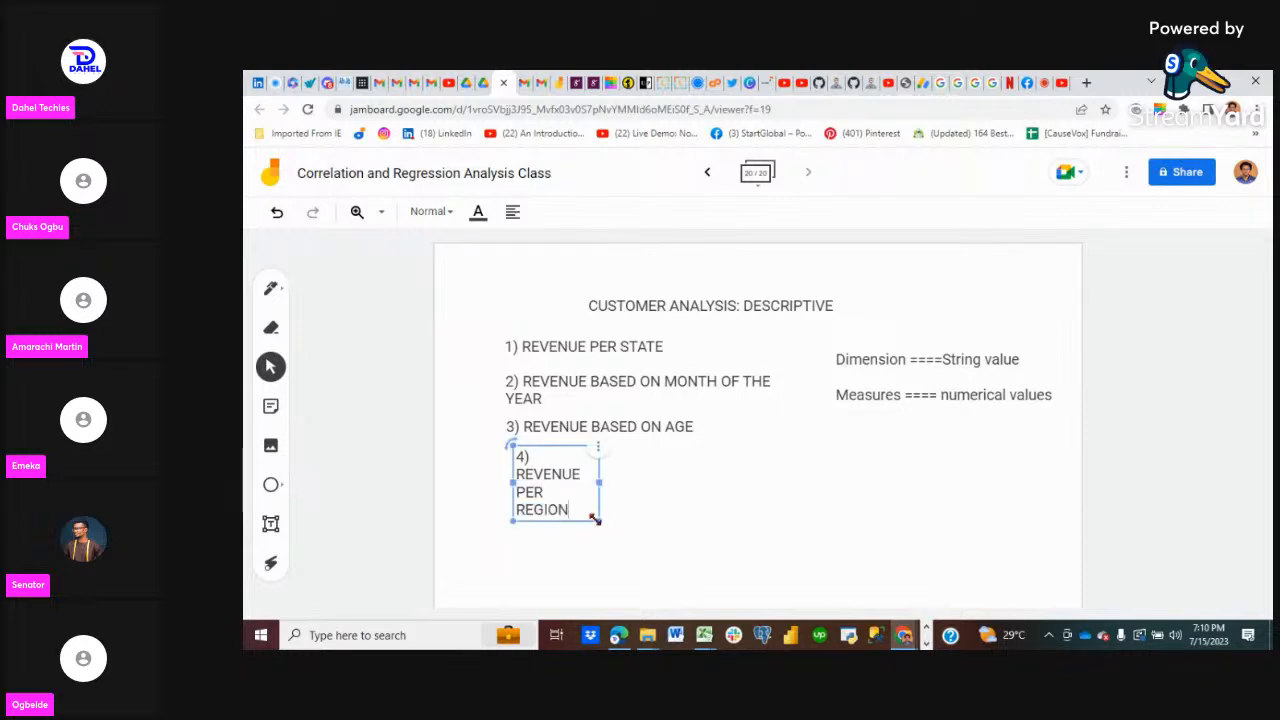
Widen the "4) REVENUE PER REGION" text box to fit on one line and align it with the list items above.
click(566, 551)
click(580, 476)
drag(597, 482, 720, 489)
drag(587, 452, 580, 453)
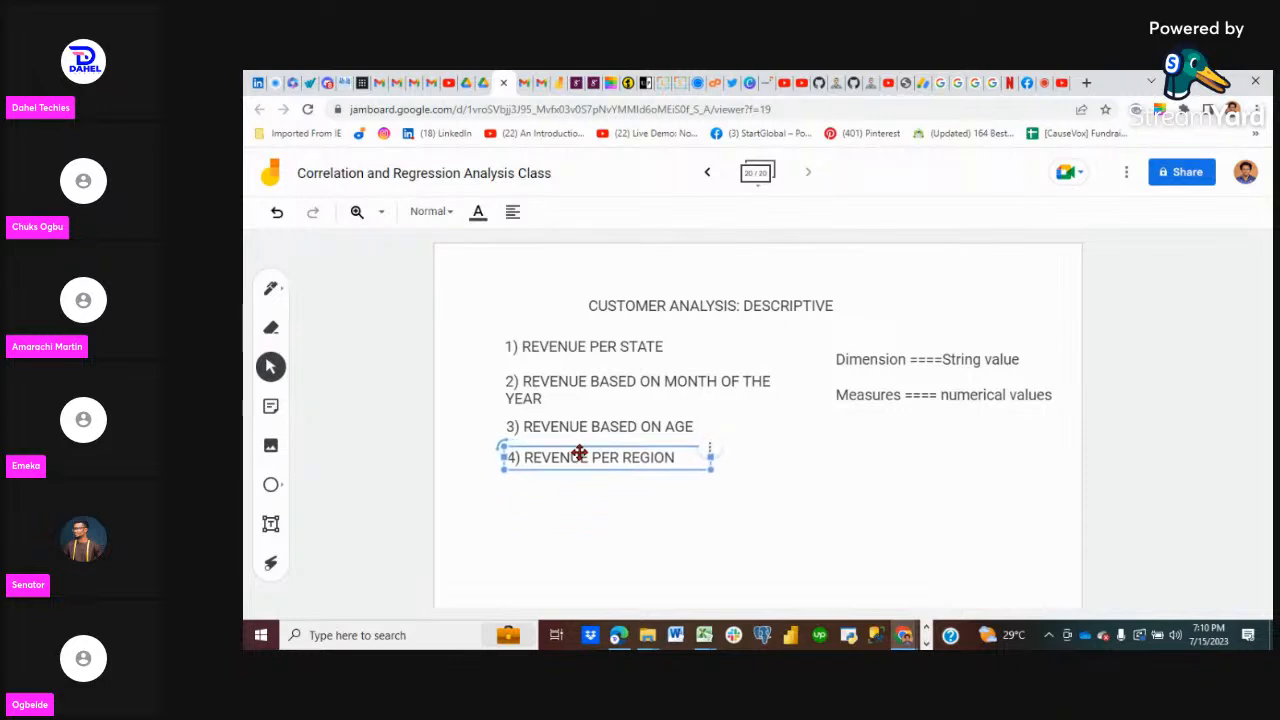
click(587, 508)
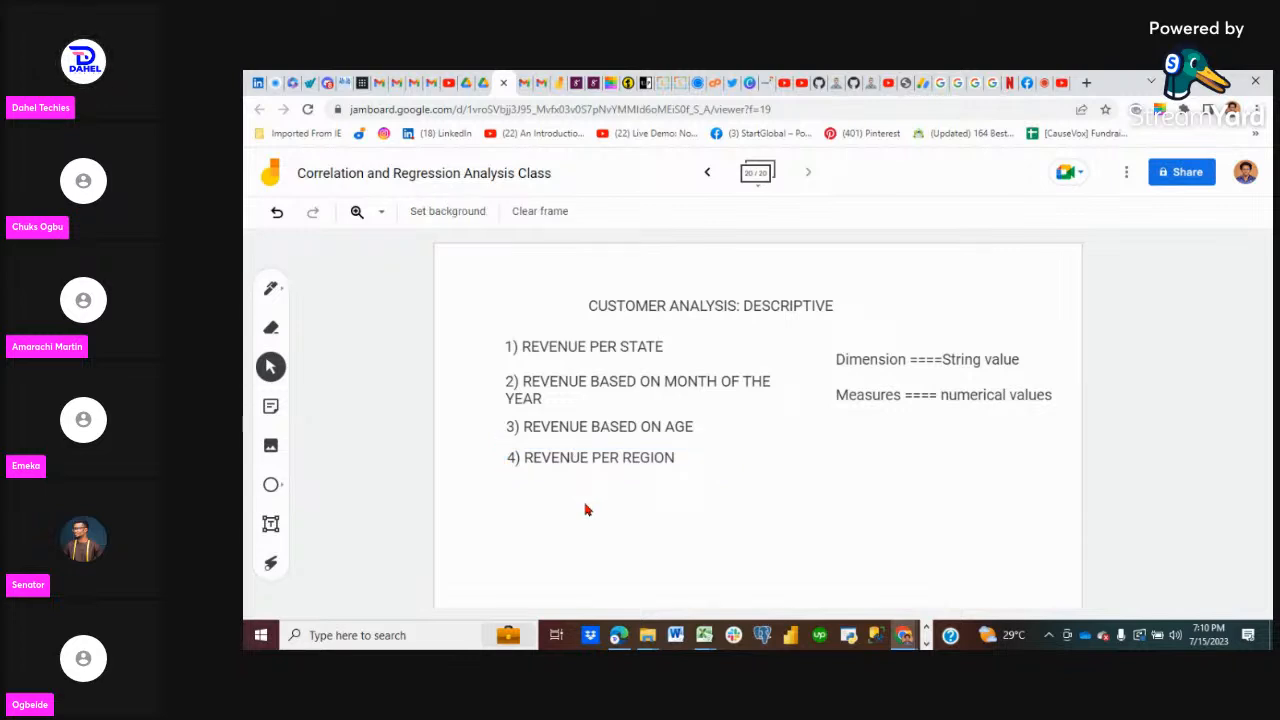
Switch back to Tableau and add a new blank worksheet after the Percentage of Sales by Region sheet.
click(927, 643)
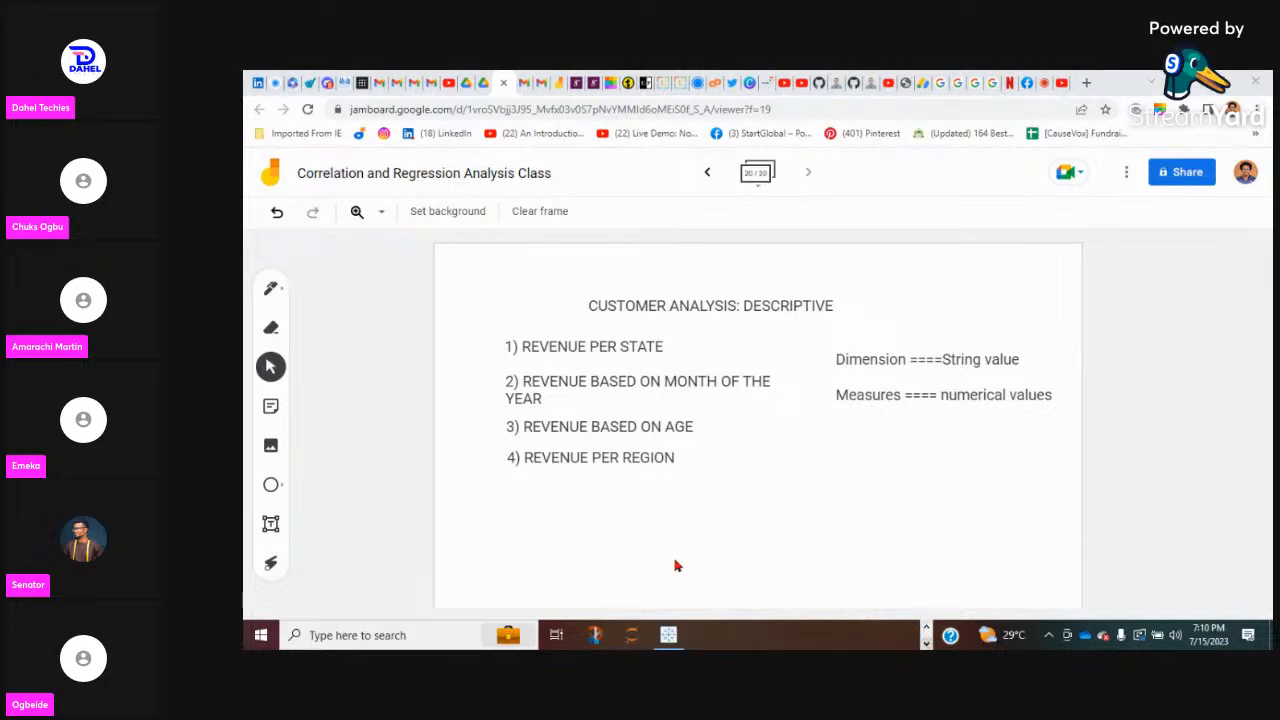
mouse_move(668, 638)
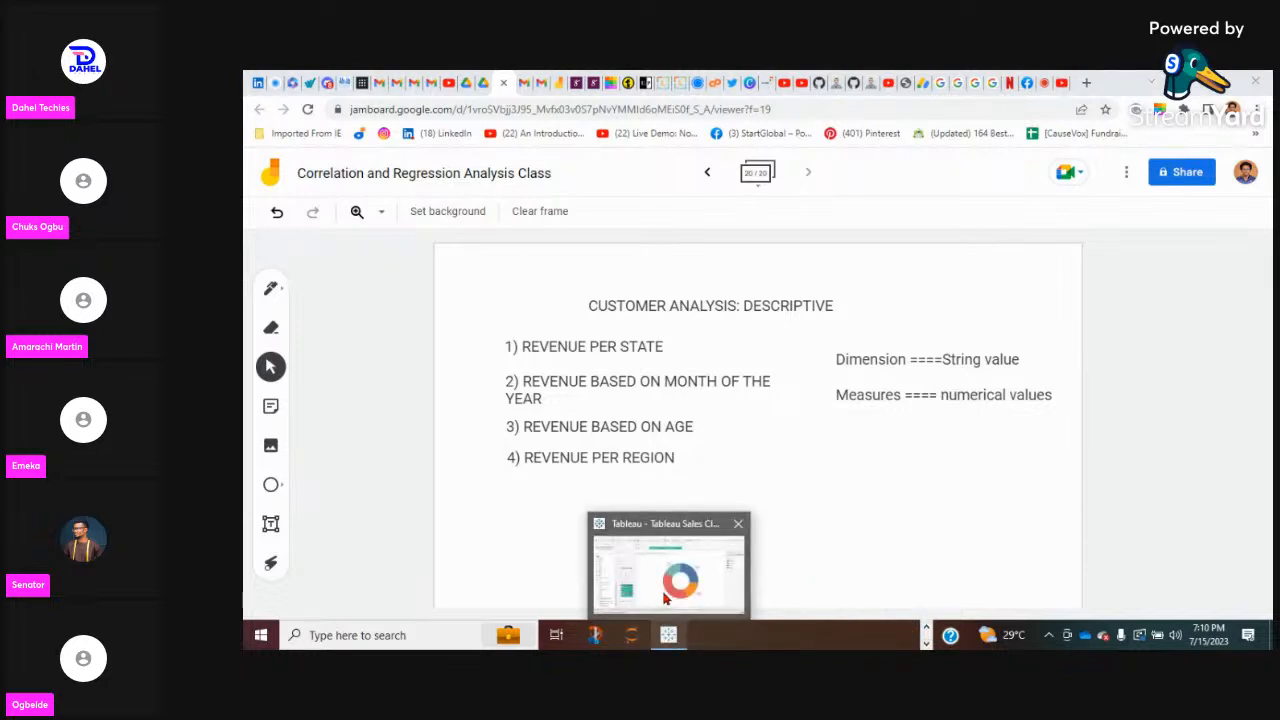
click(665, 597)
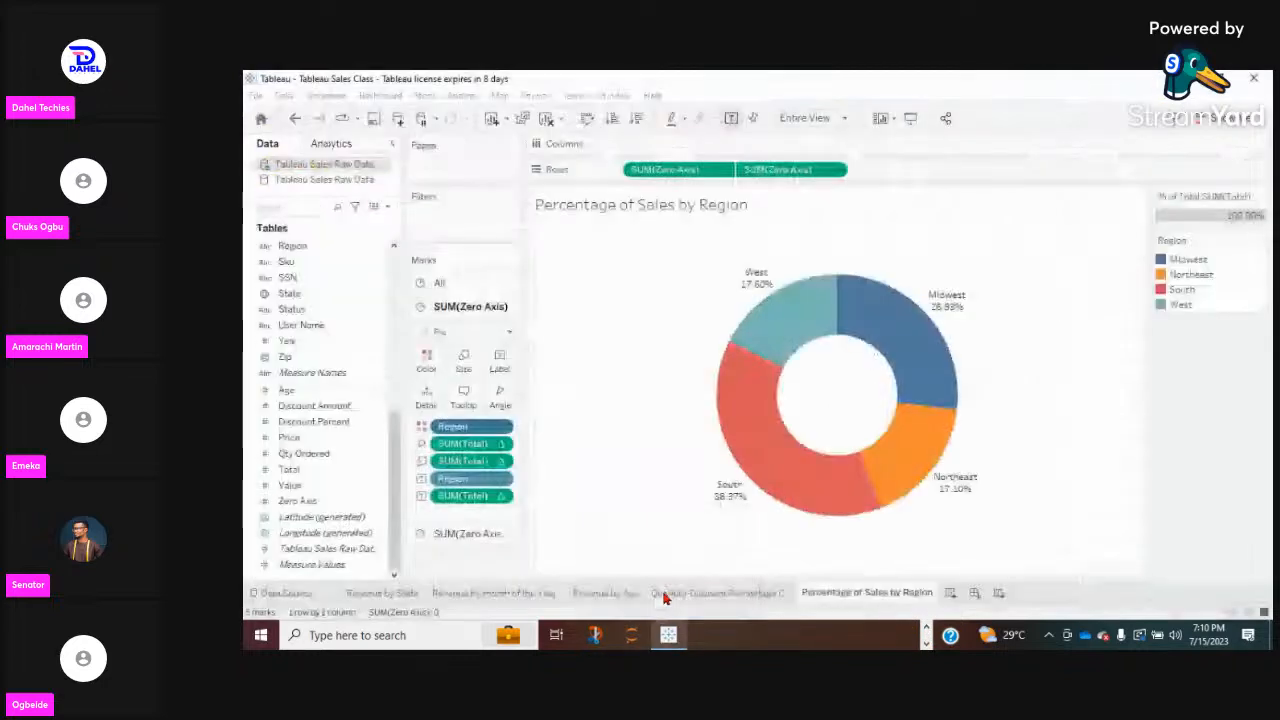
click(950, 593)
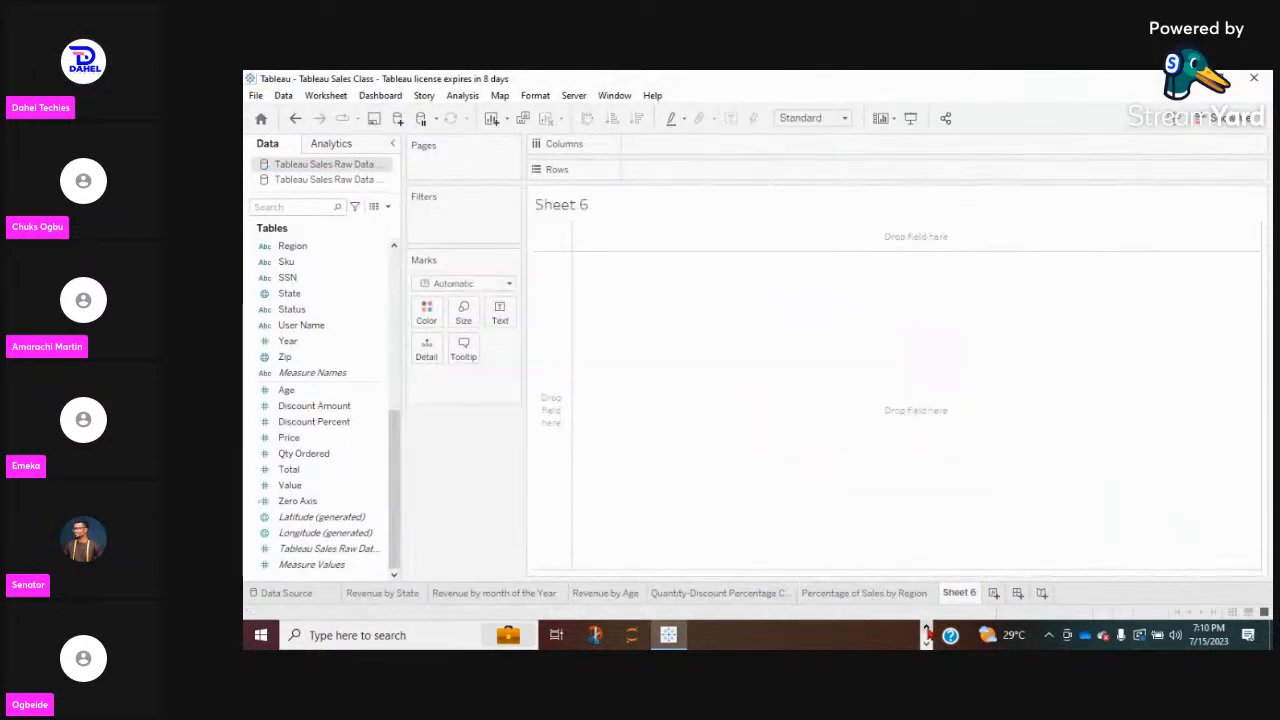
Switch to Chrome and check the latest viewer comments in the StreamYard broadcast for a sheet name suggestion.
click(927, 628)
mouse_move(904, 636)
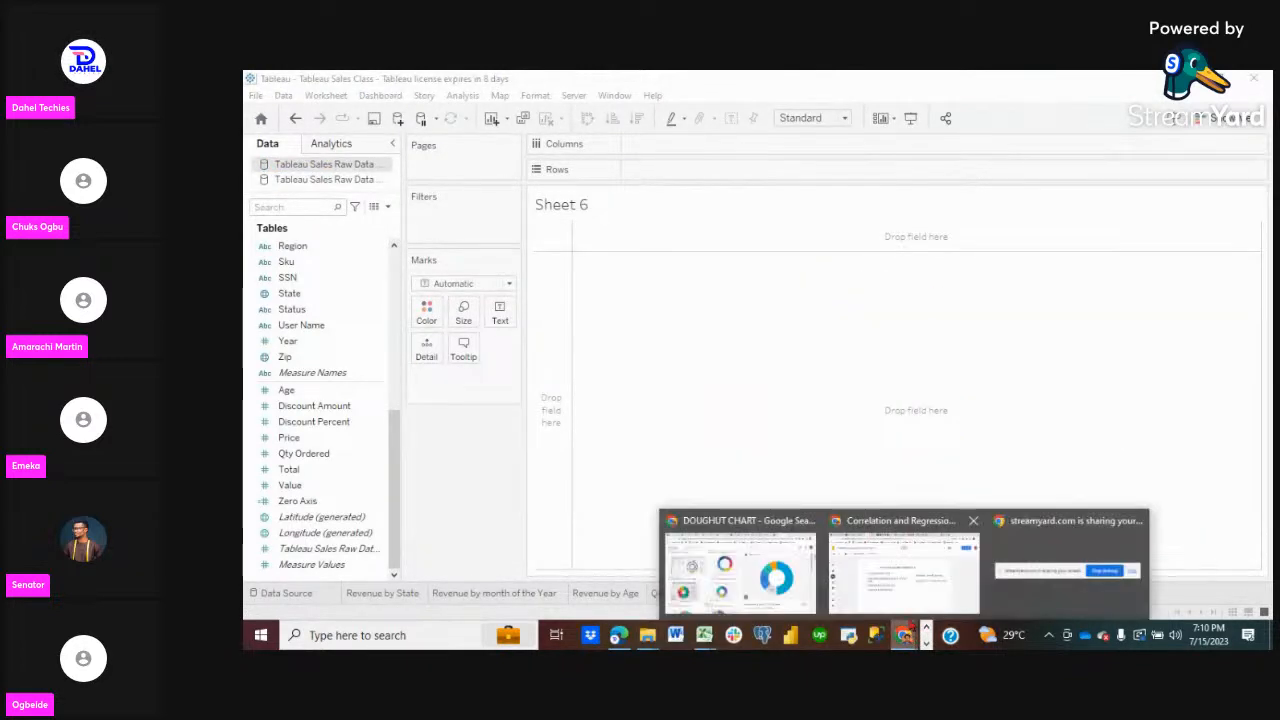
click(910, 590)
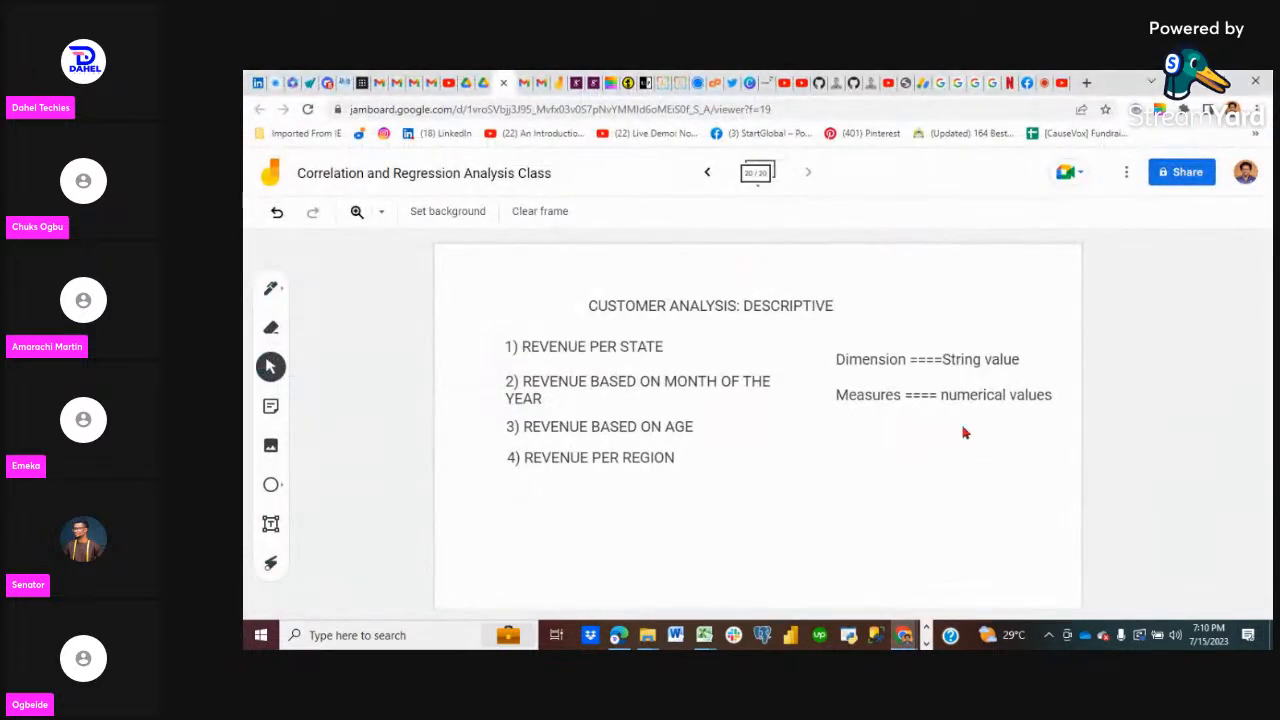
click(1045, 85)
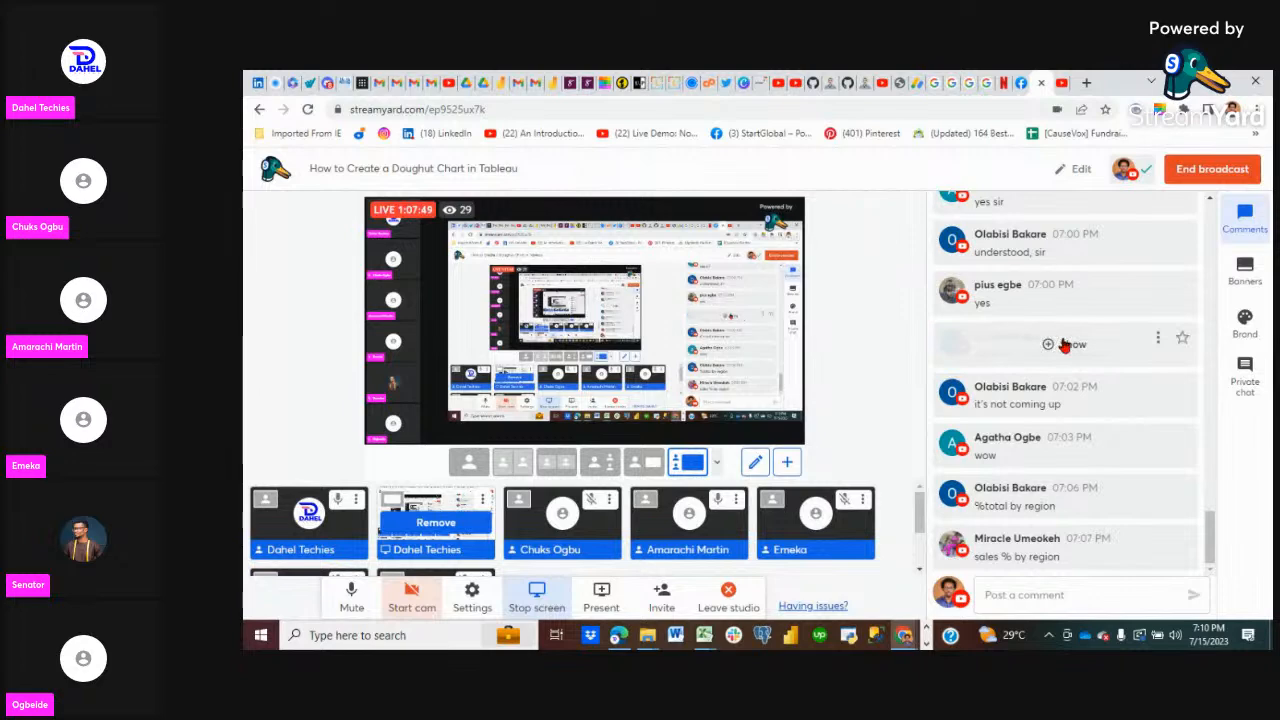
click(1065, 344)
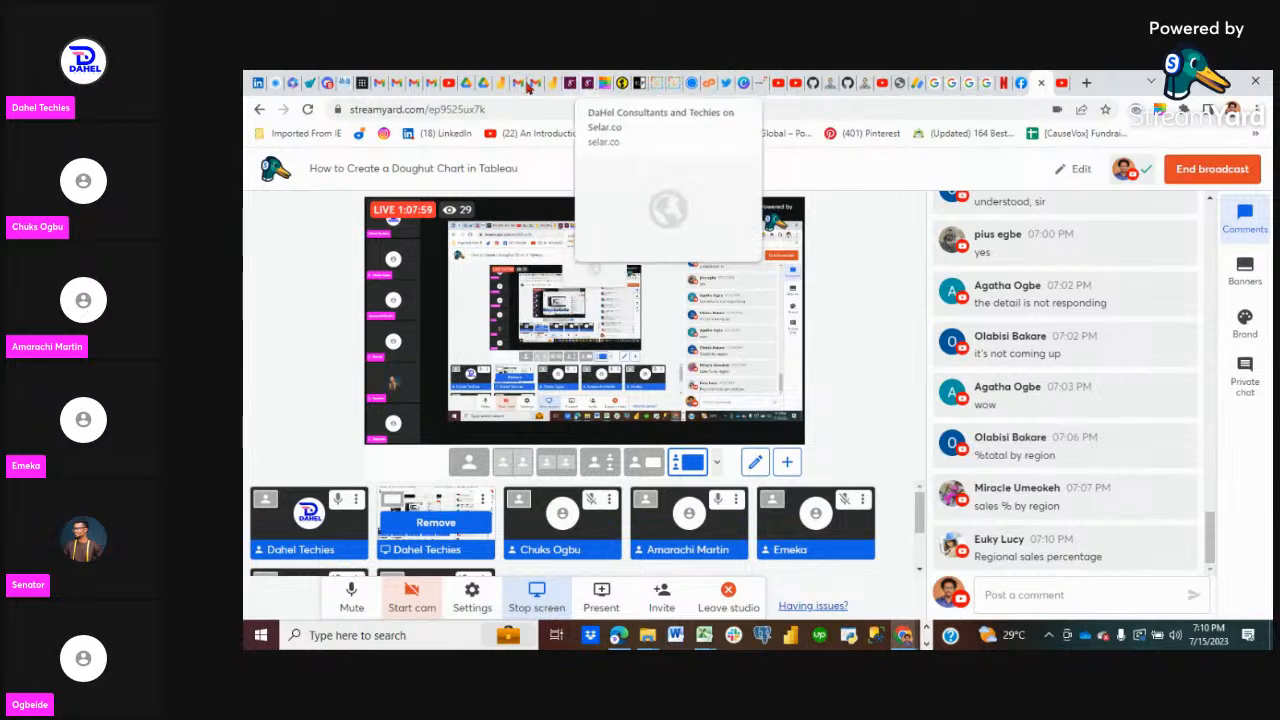
Switch back to Tableau and rename the Percentage of Sales by Region sheet as "Regional Sales Percentage".
click(493, 83)
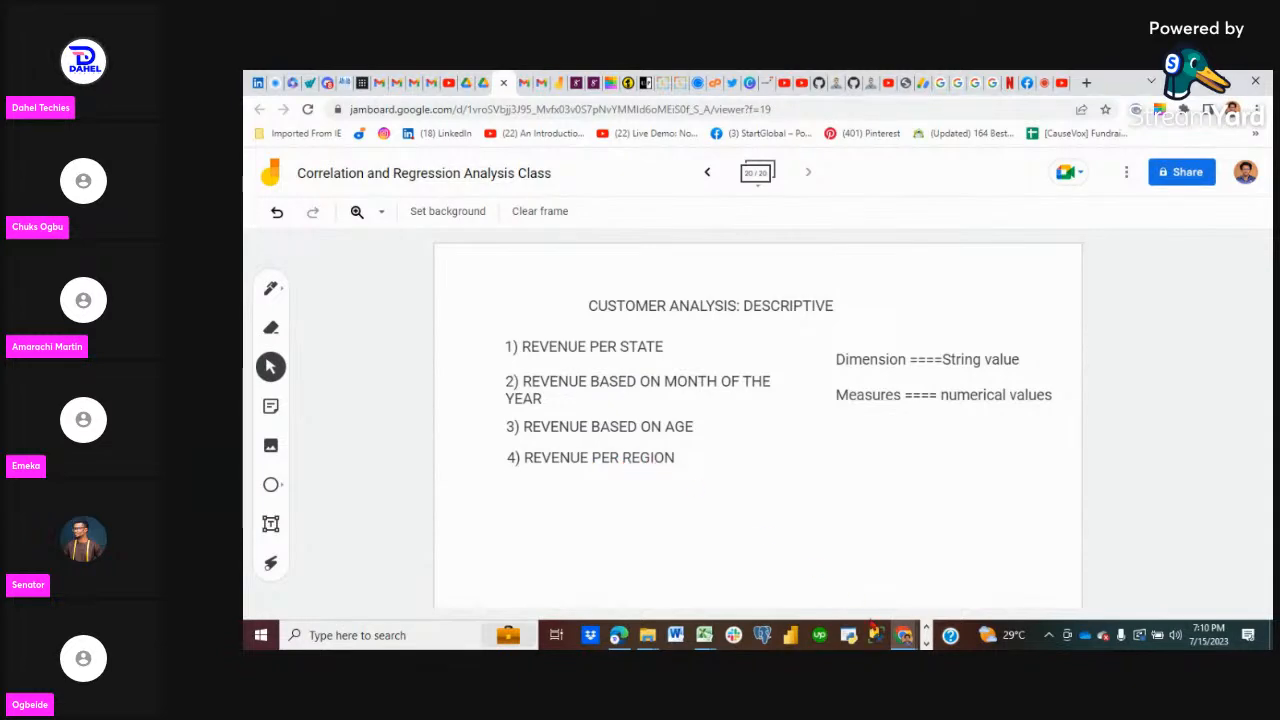
click(927, 643)
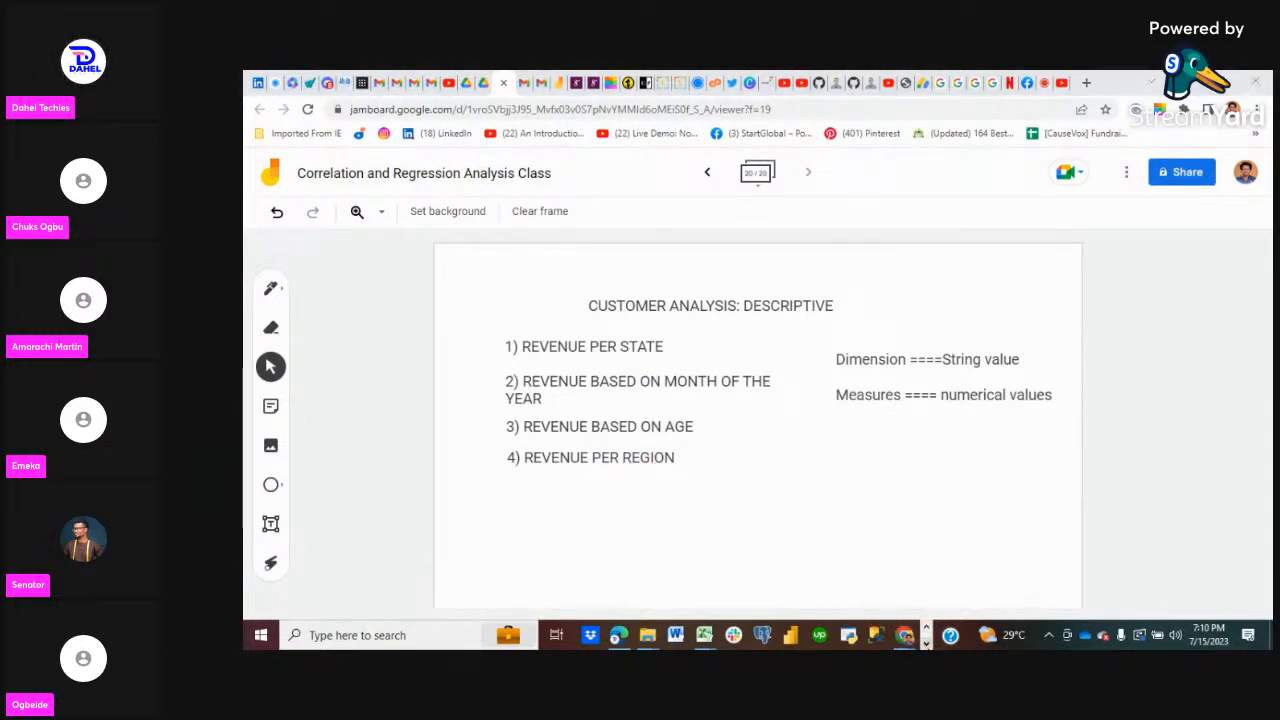
mouse_move(668, 636)
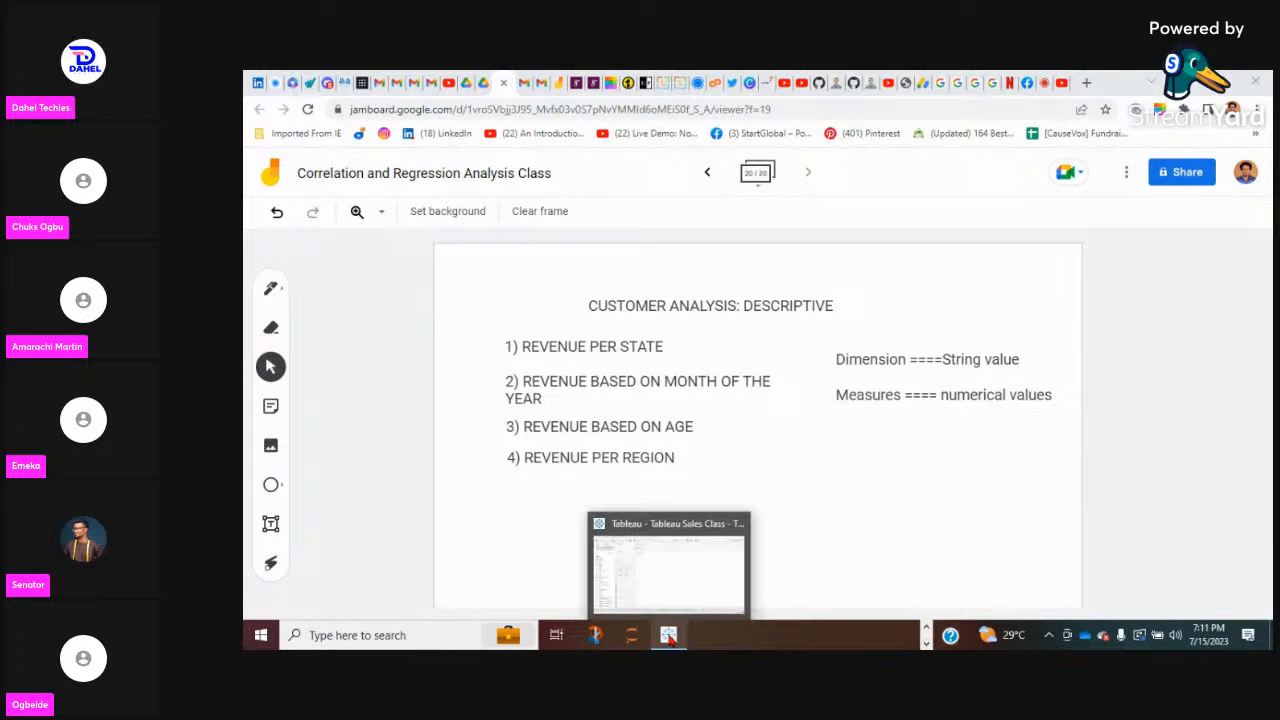
click(664, 594)
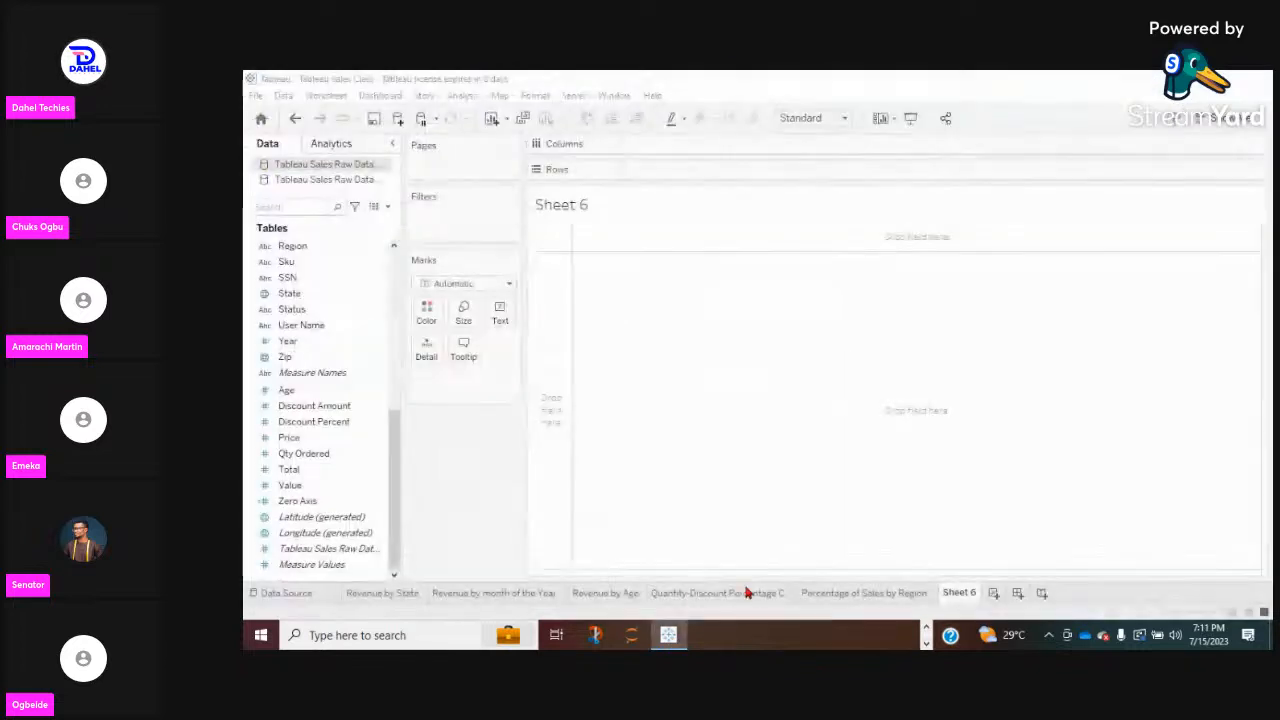
double_click(870, 593)
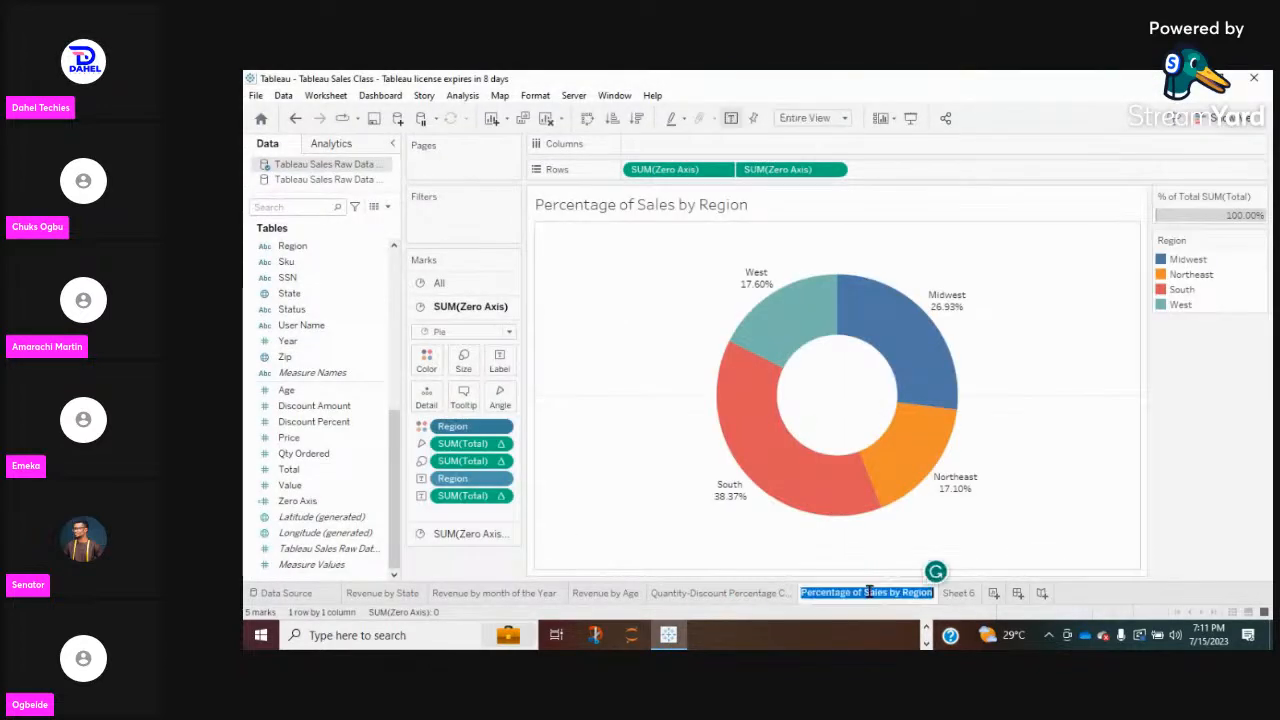
text(Re)
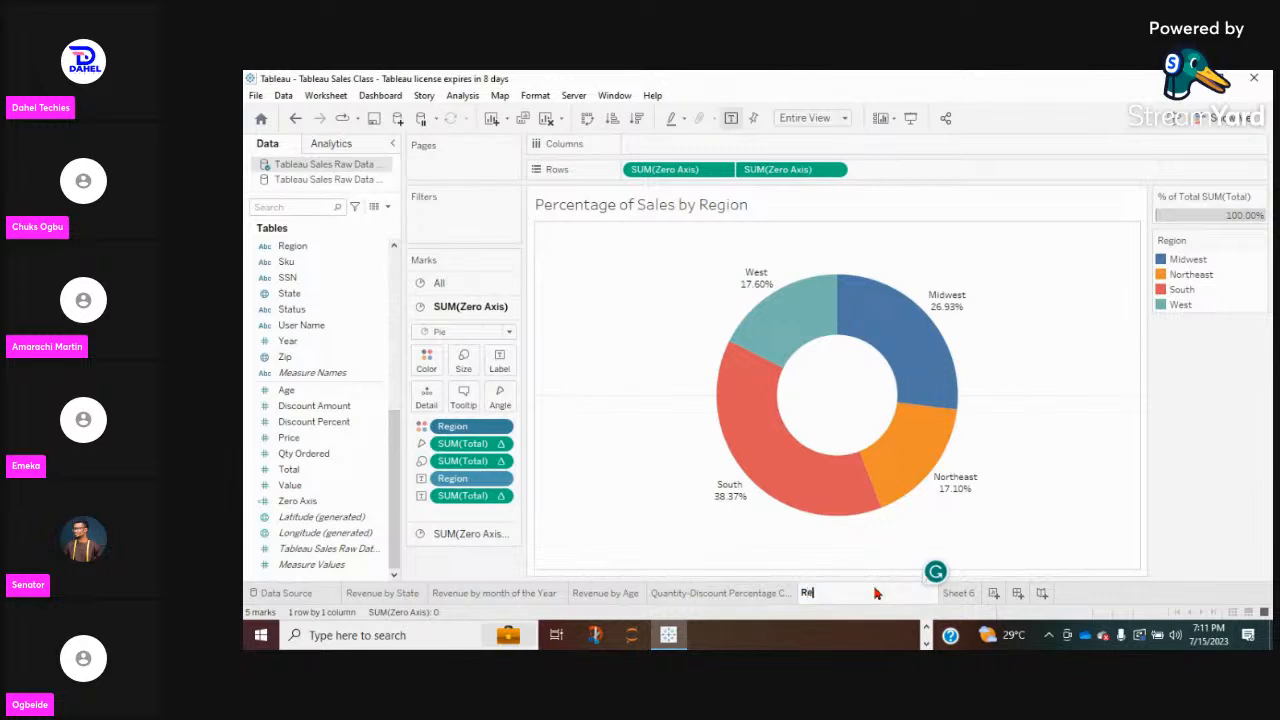
text(gional Sales)
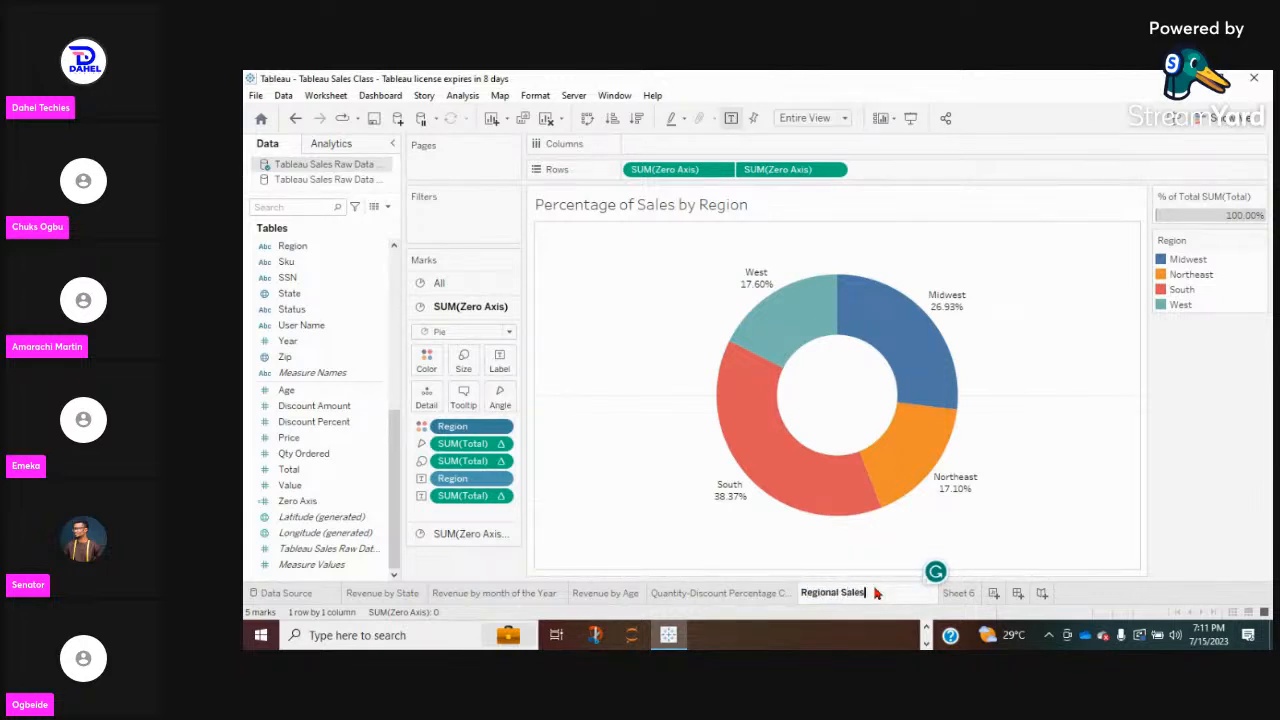
text( Percentage)
key(Return)
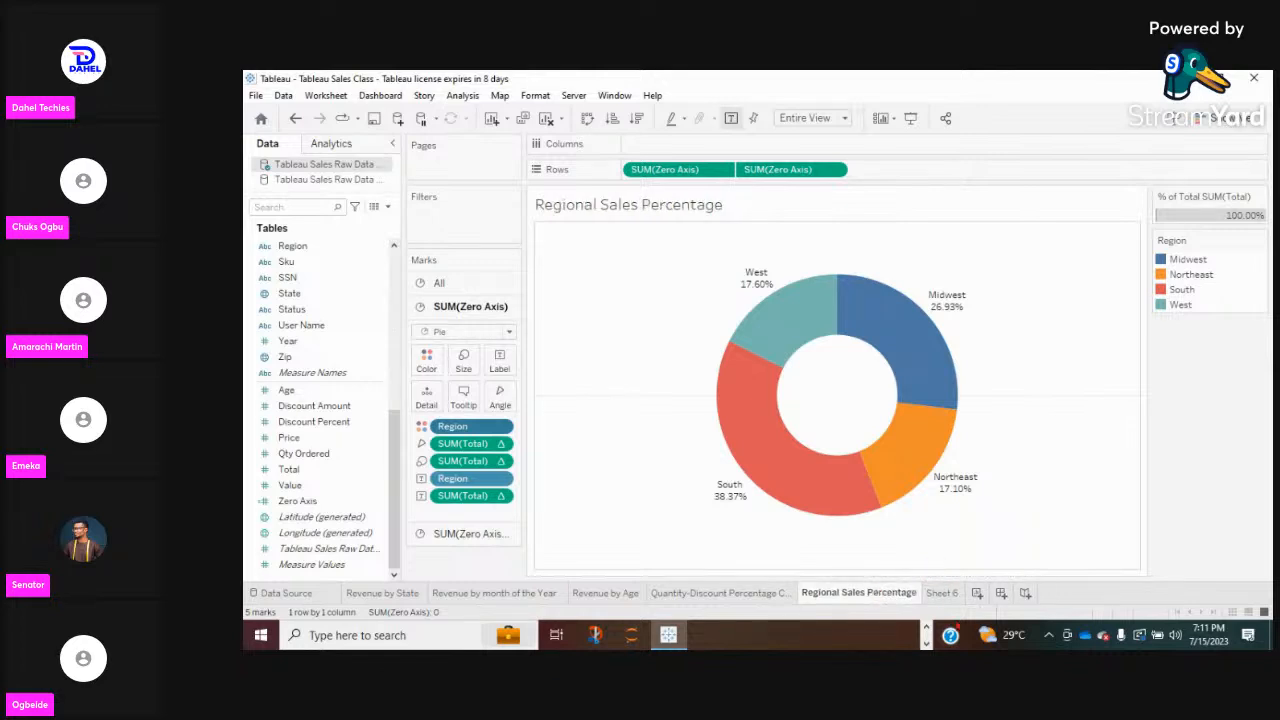
On Sheet 6, break the rows down by Gender and then by Category.
click(941, 592)
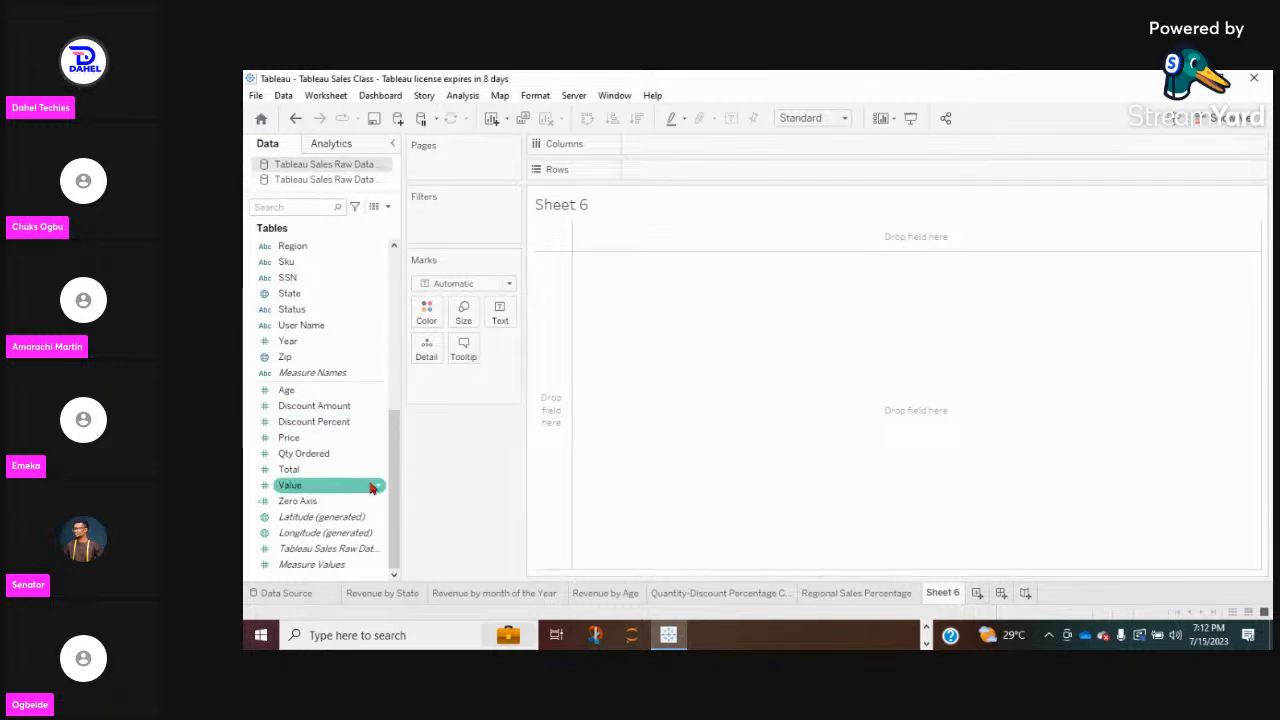
scroll(370, 487, up, 1)
scroll(370, 487, up, 6)
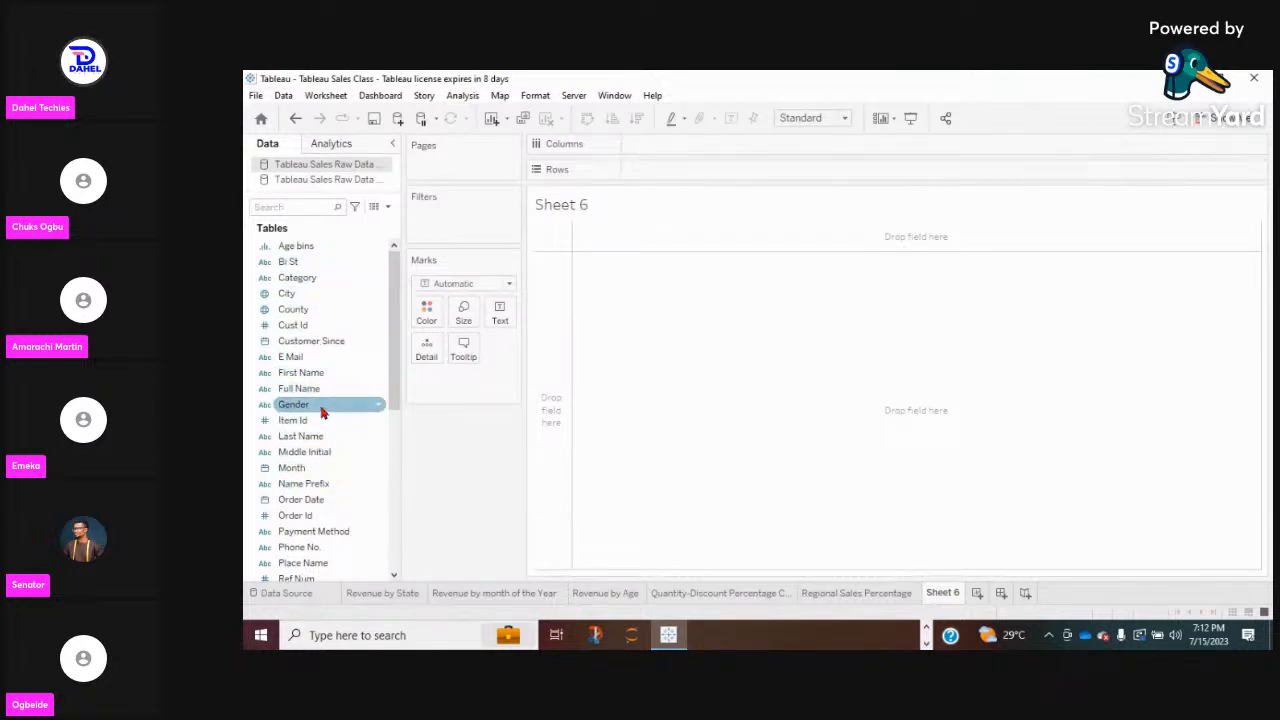
drag(321, 412, 677, 180)
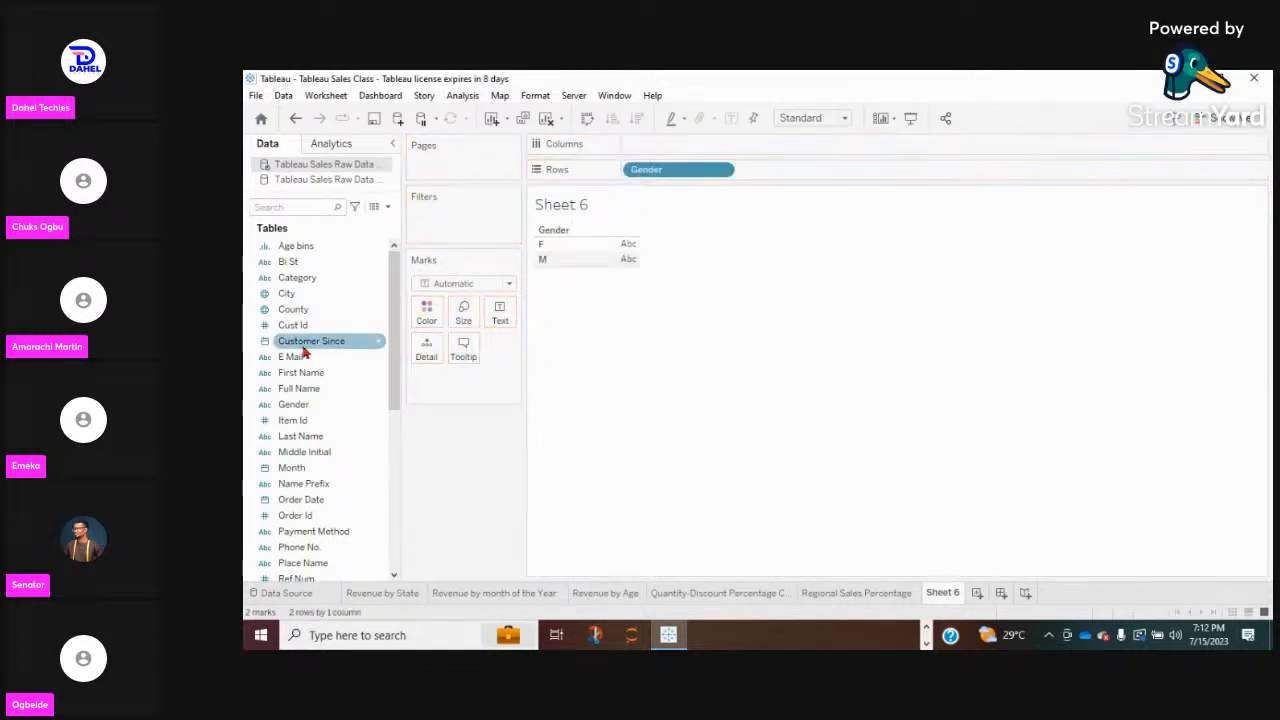
click(311, 283)
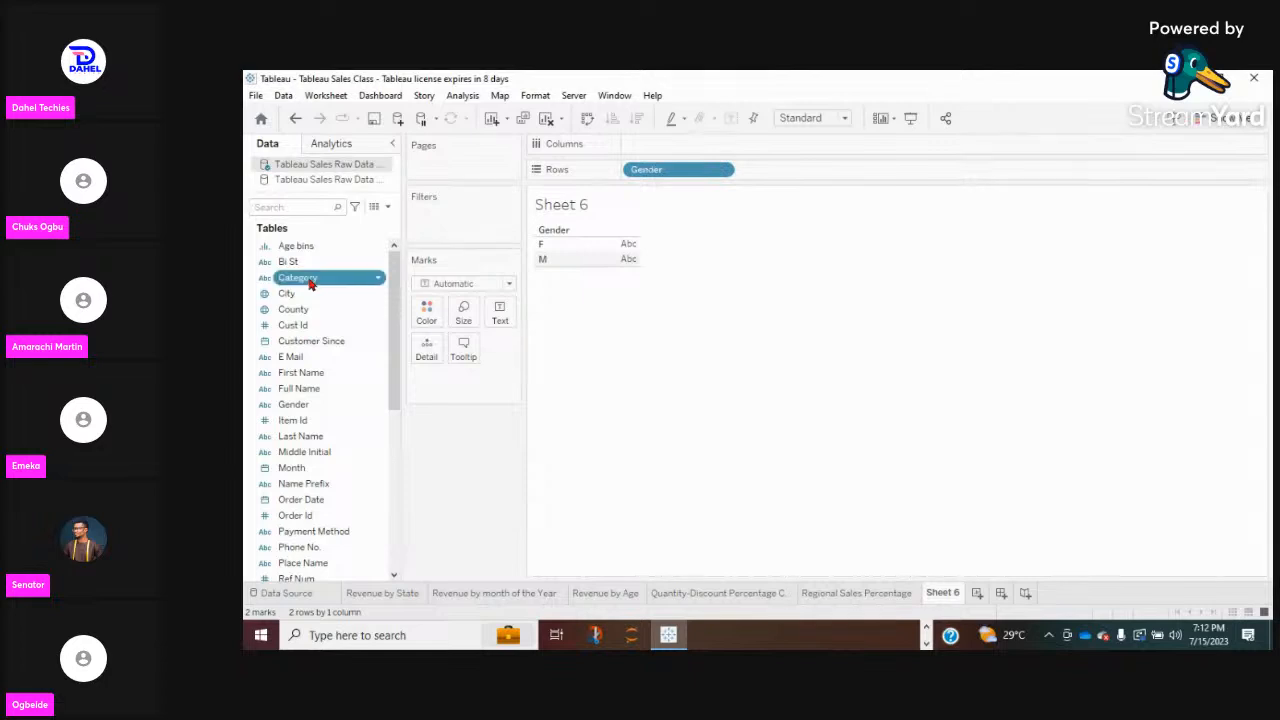
drag(422, 254, 422, 254)
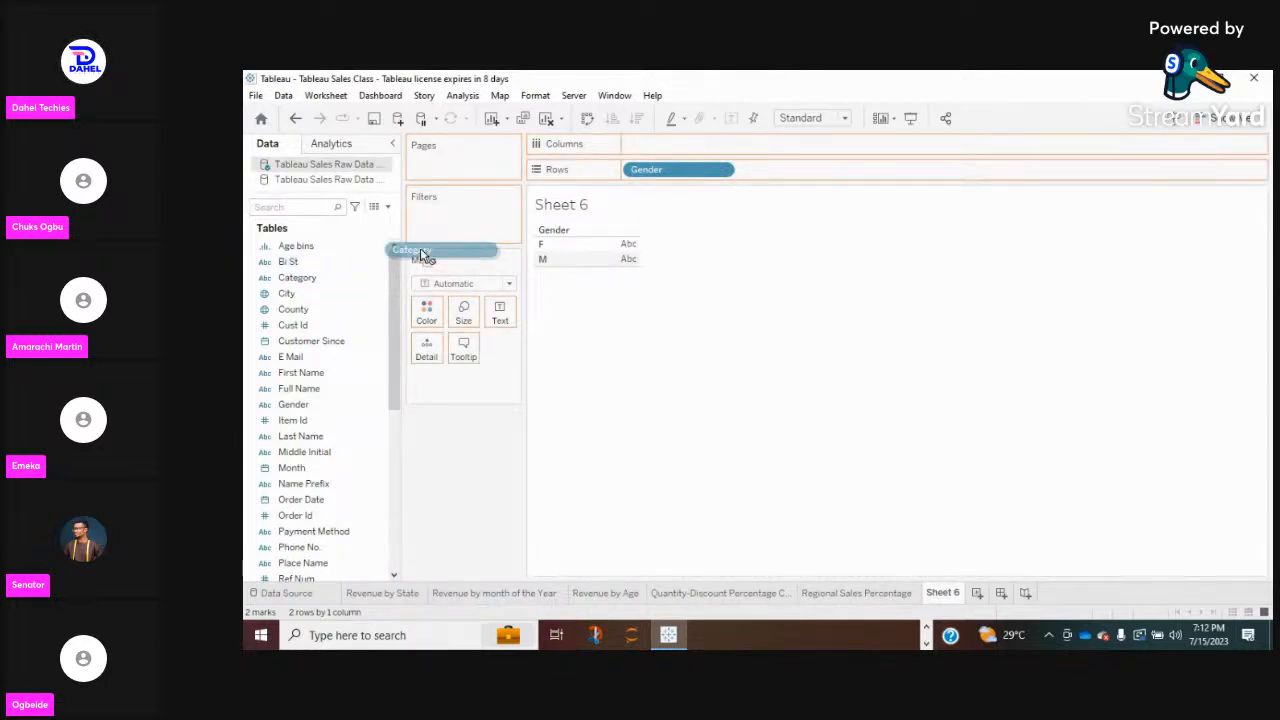
drag(422, 254, 777, 176)
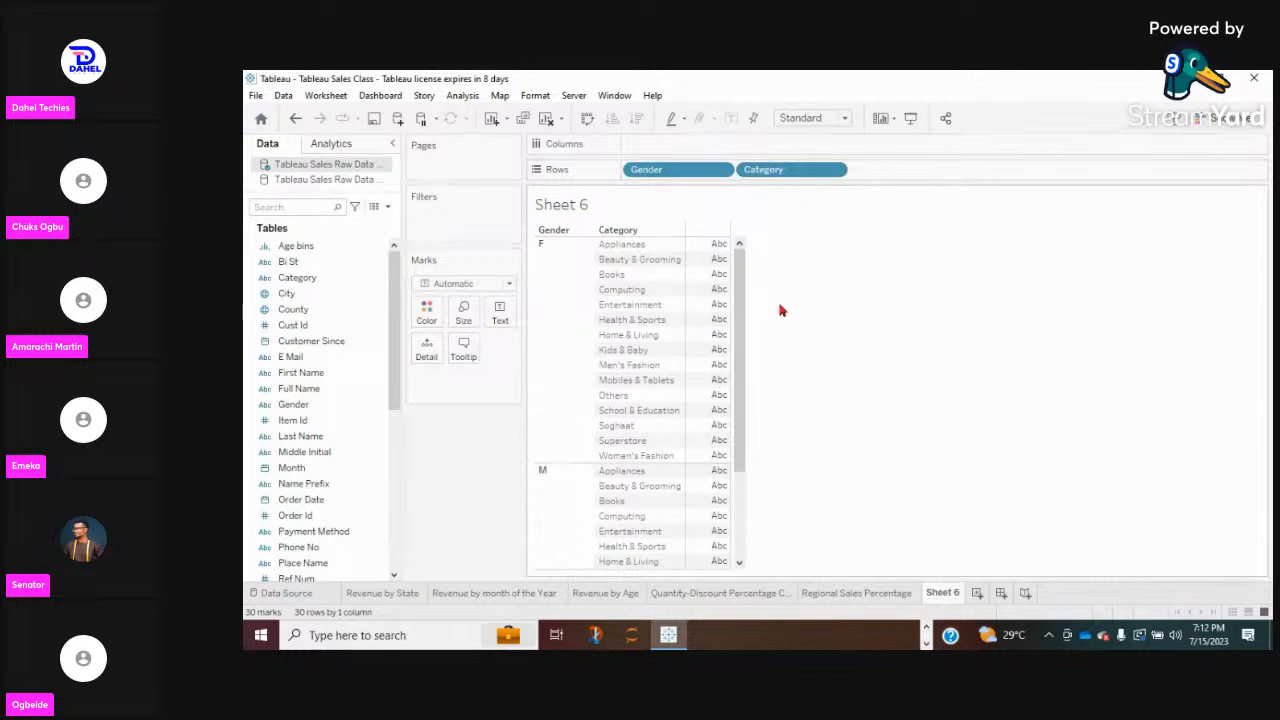
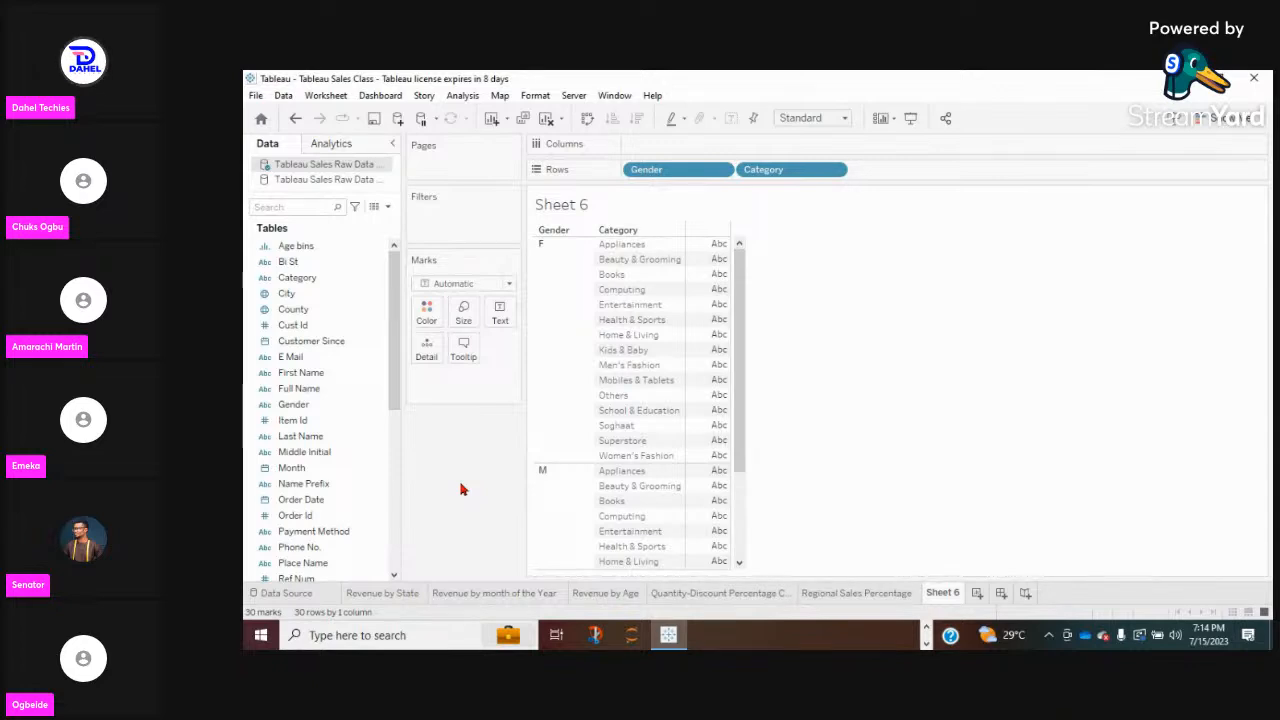
Add the Total measure to the columns of Sheet 6 to chart sales per gender and category.
click(333, 502)
scroll(333, 504, down, 8)
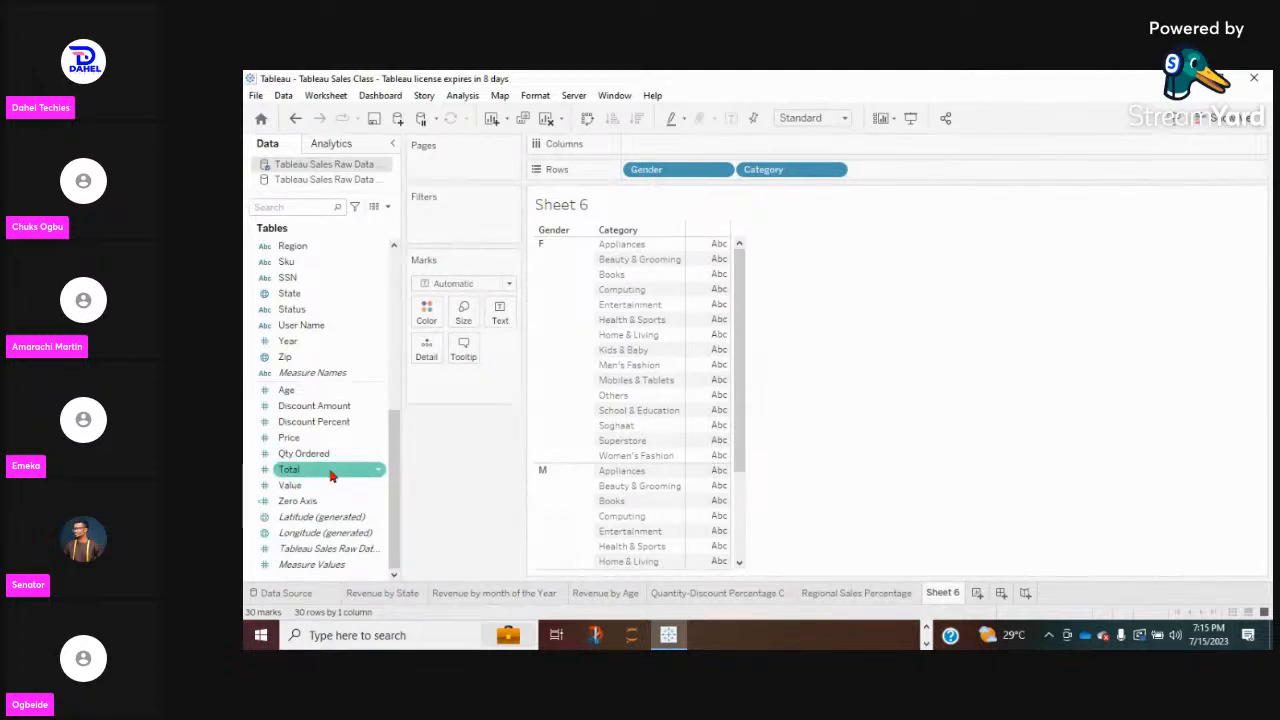
drag(345, 472, 684, 150)
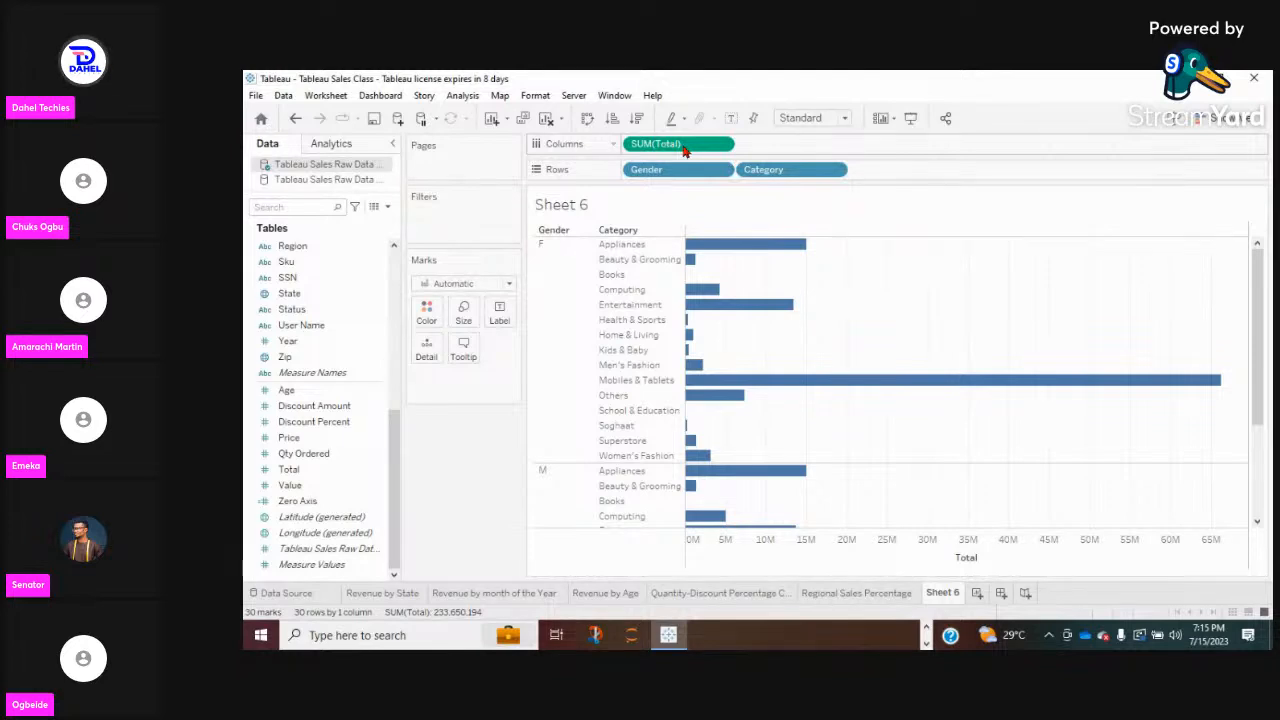
Compare the sales bars of each product category between the female and male groups.
scroll(717, 276, down, 1)
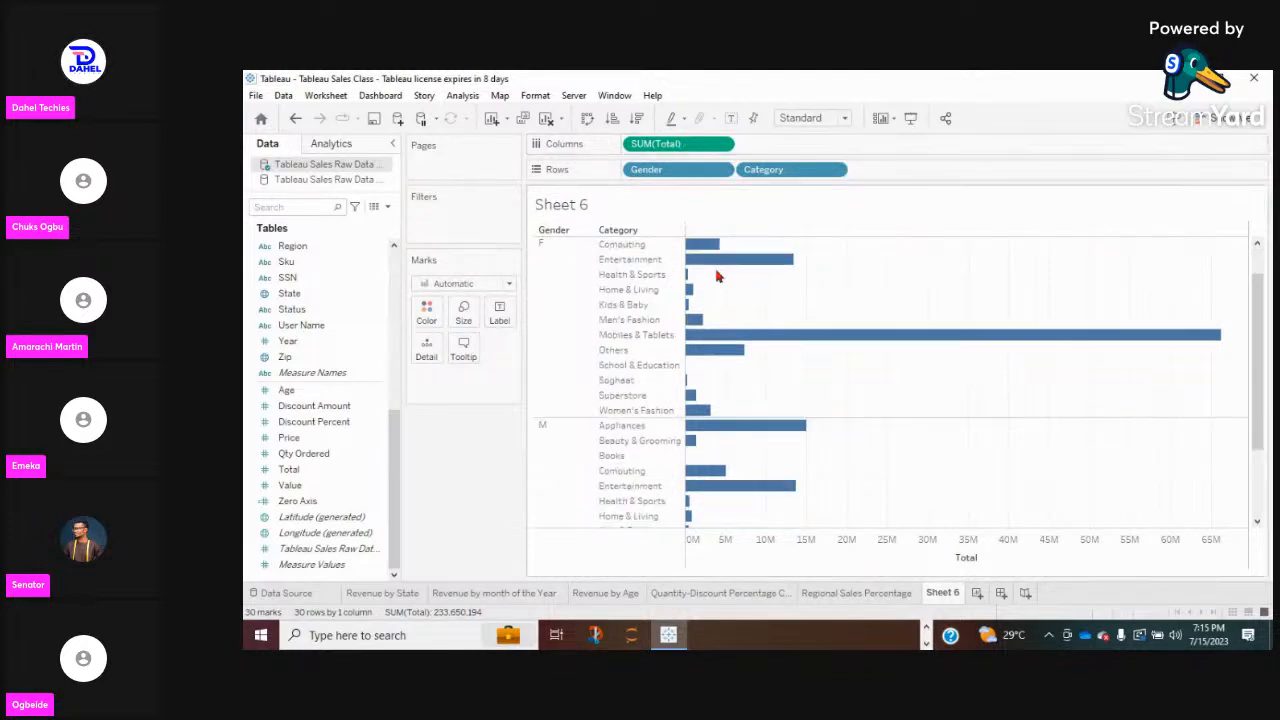
scroll(717, 276, up, 1)
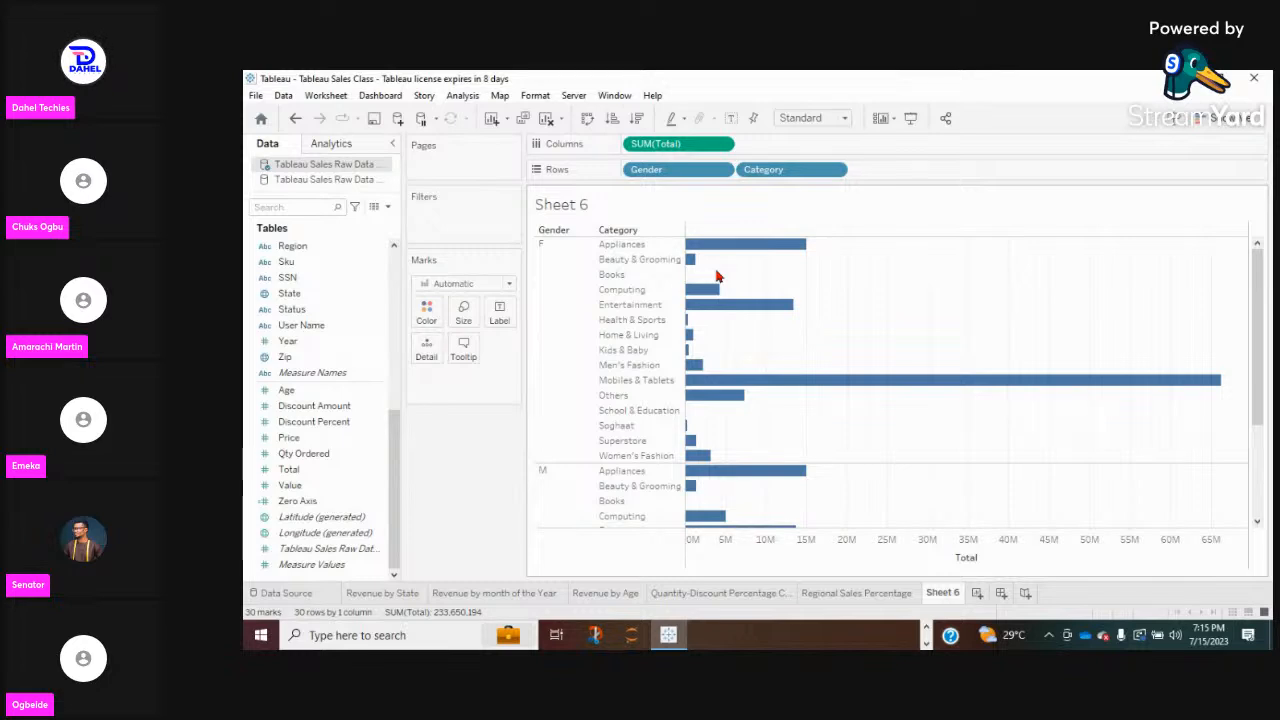
scroll(716, 280, down, 3)
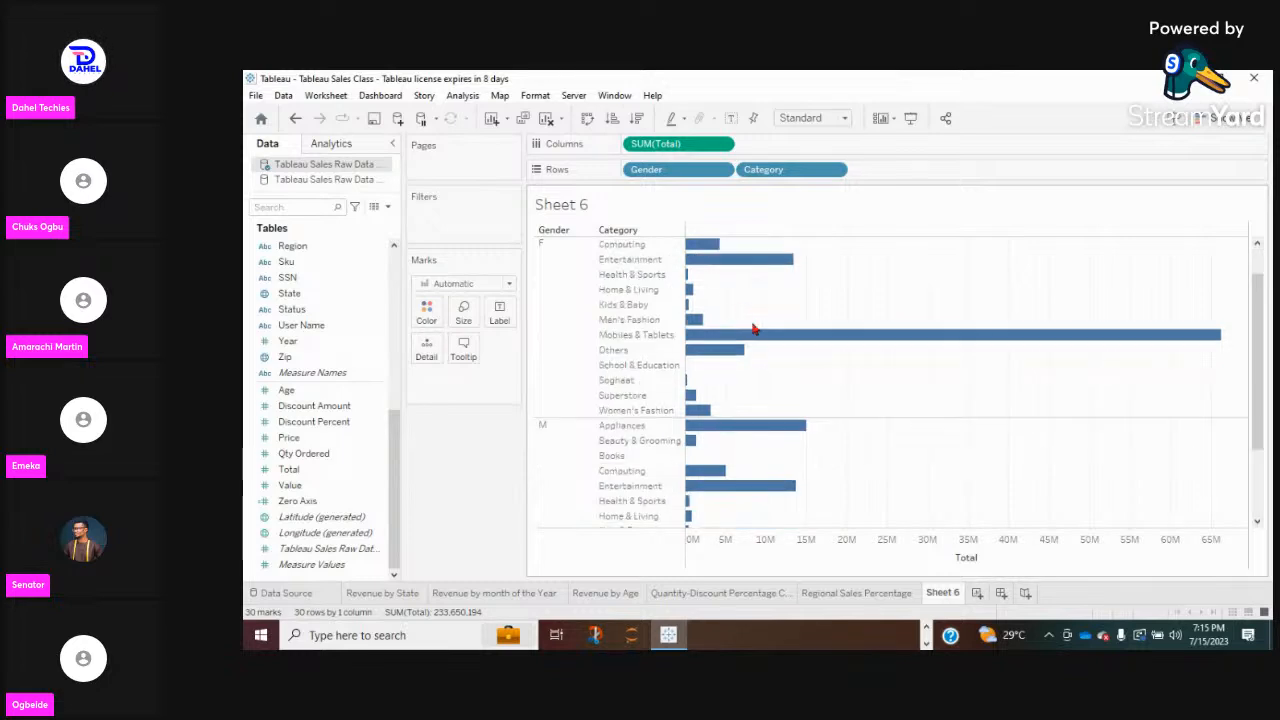
scroll(757, 349, down, 2)
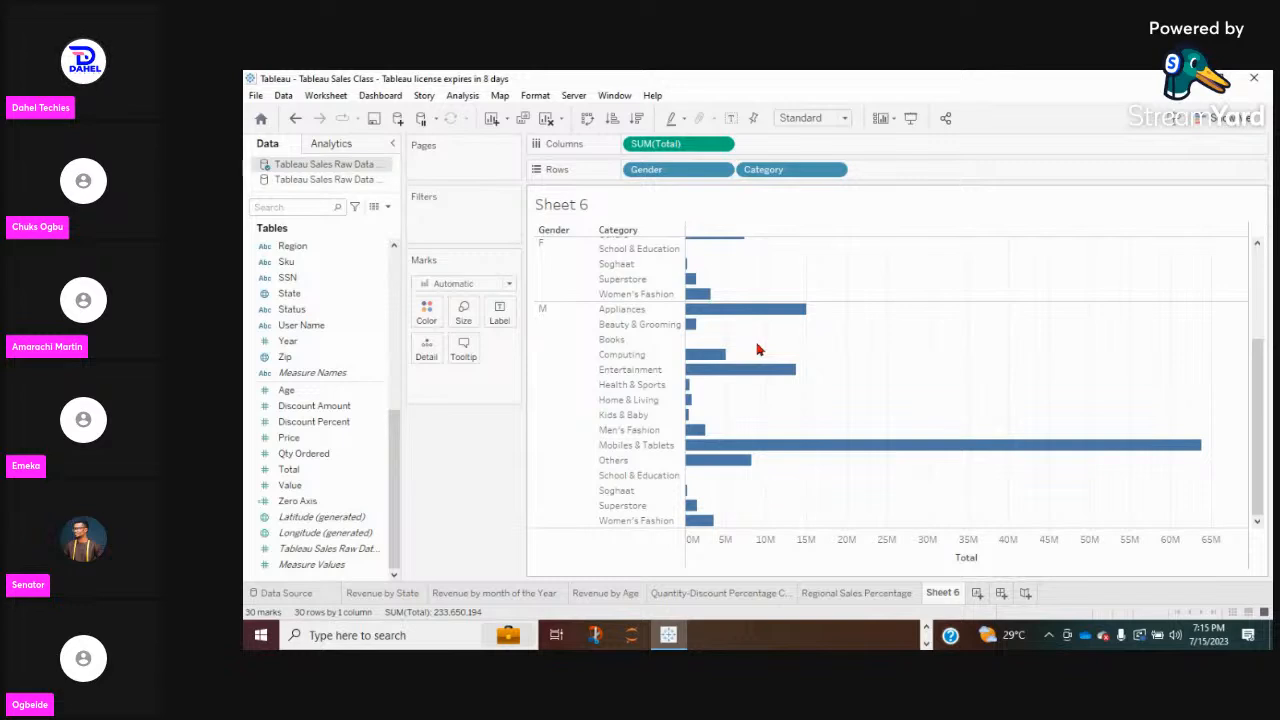
scroll(757, 349, up, 4)
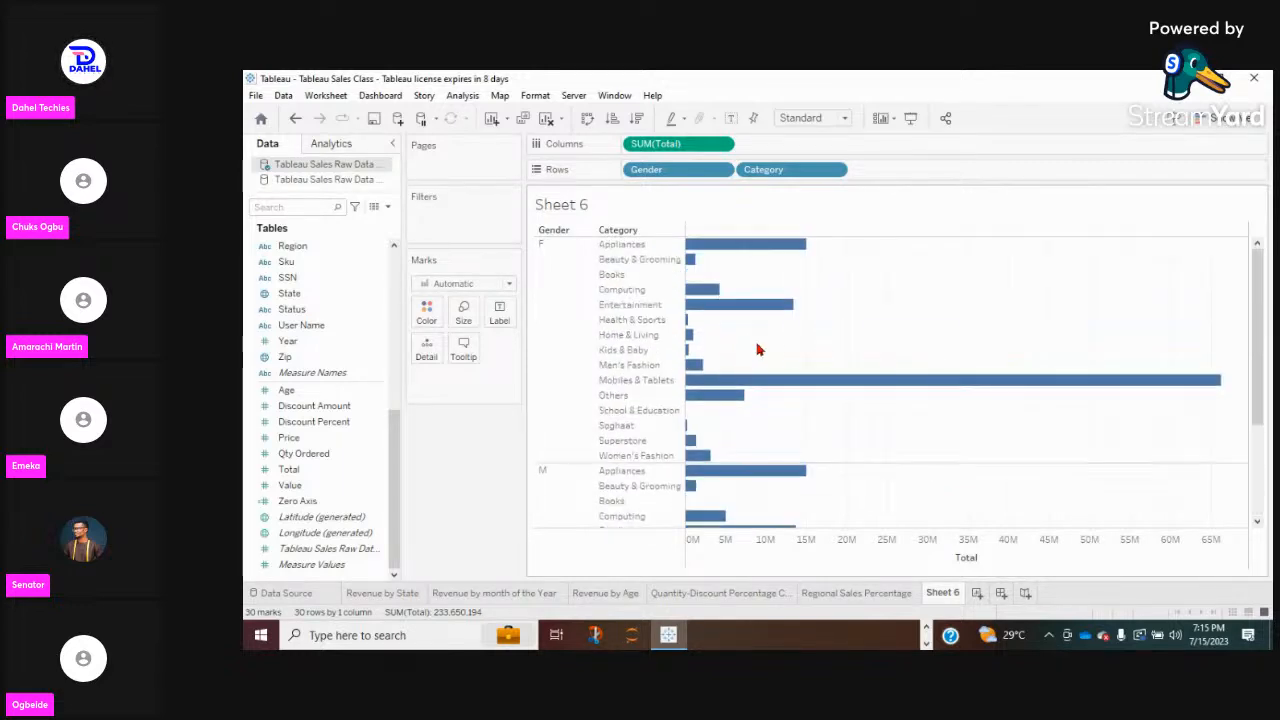
scroll(757, 349, down, 3)
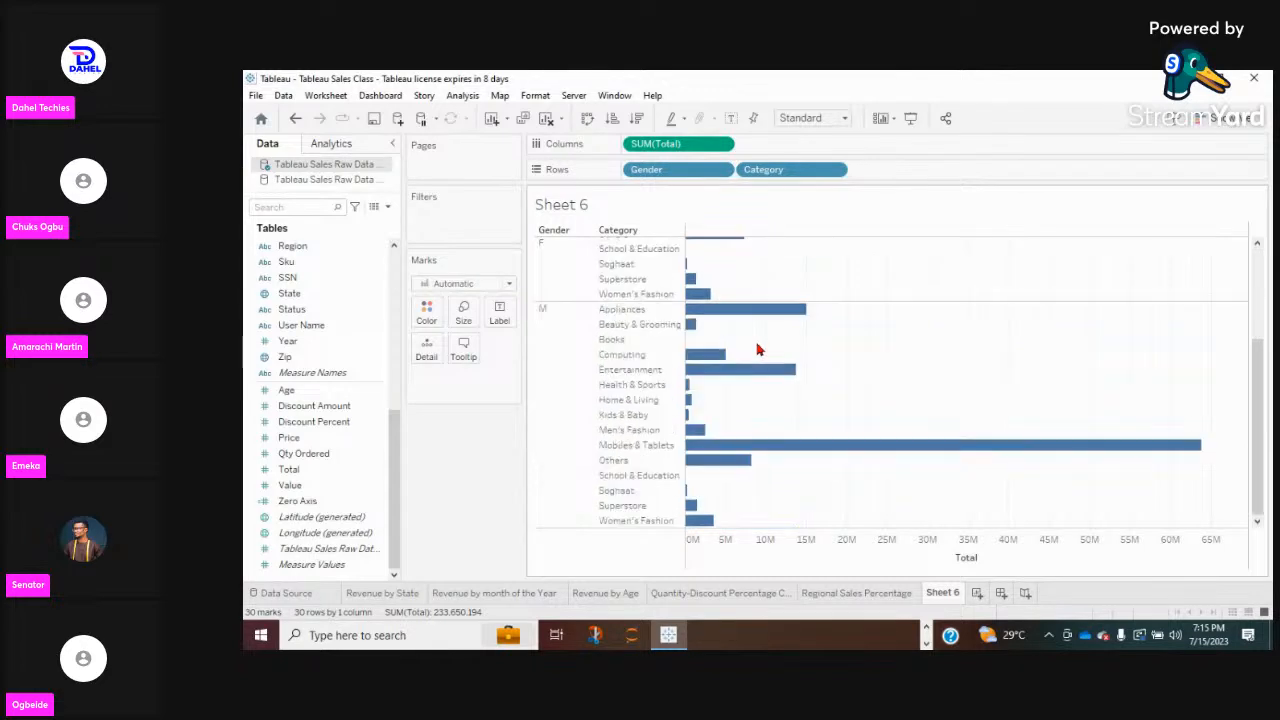
scroll(757, 349, up, 3)
scroll(757, 349, down, 3)
scroll(757, 349, up, 3)
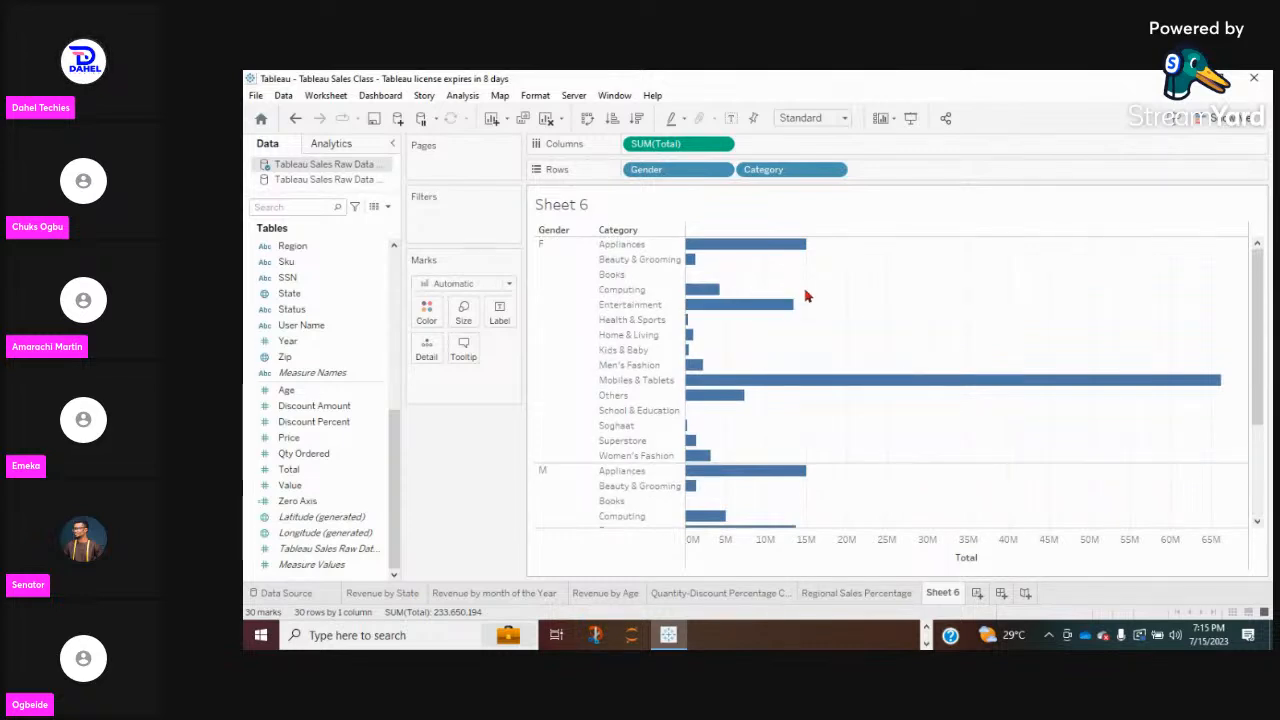
scroll(808, 296, down, 1)
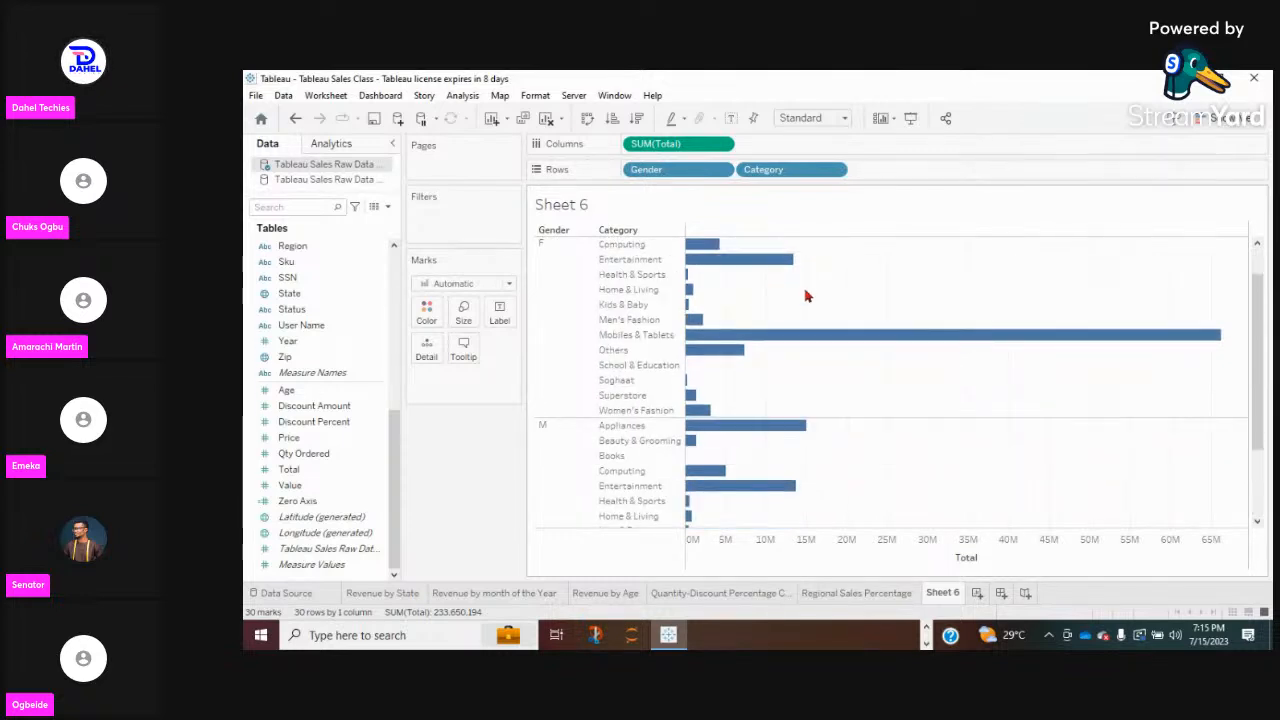
scroll(808, 296, down, 1)
scroll(808, 296, down, 1)
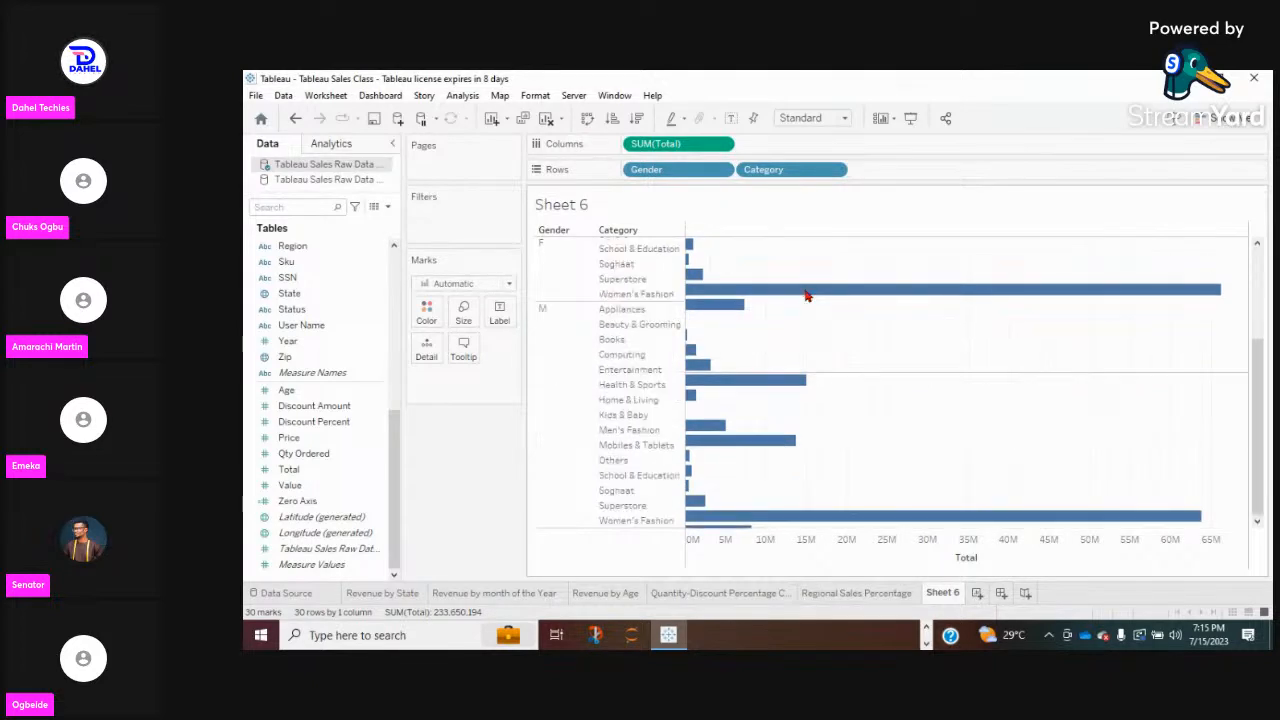
scroll(808, 296, up, 3)
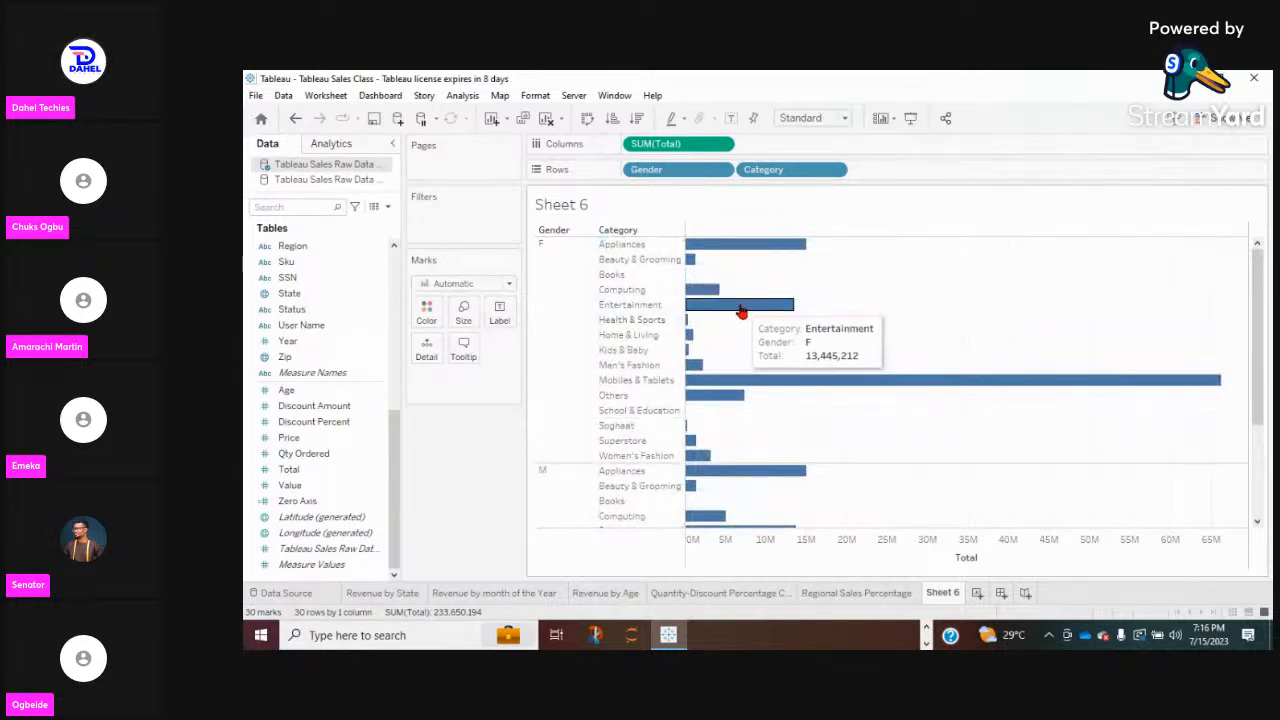
mouse_move(741, 390)
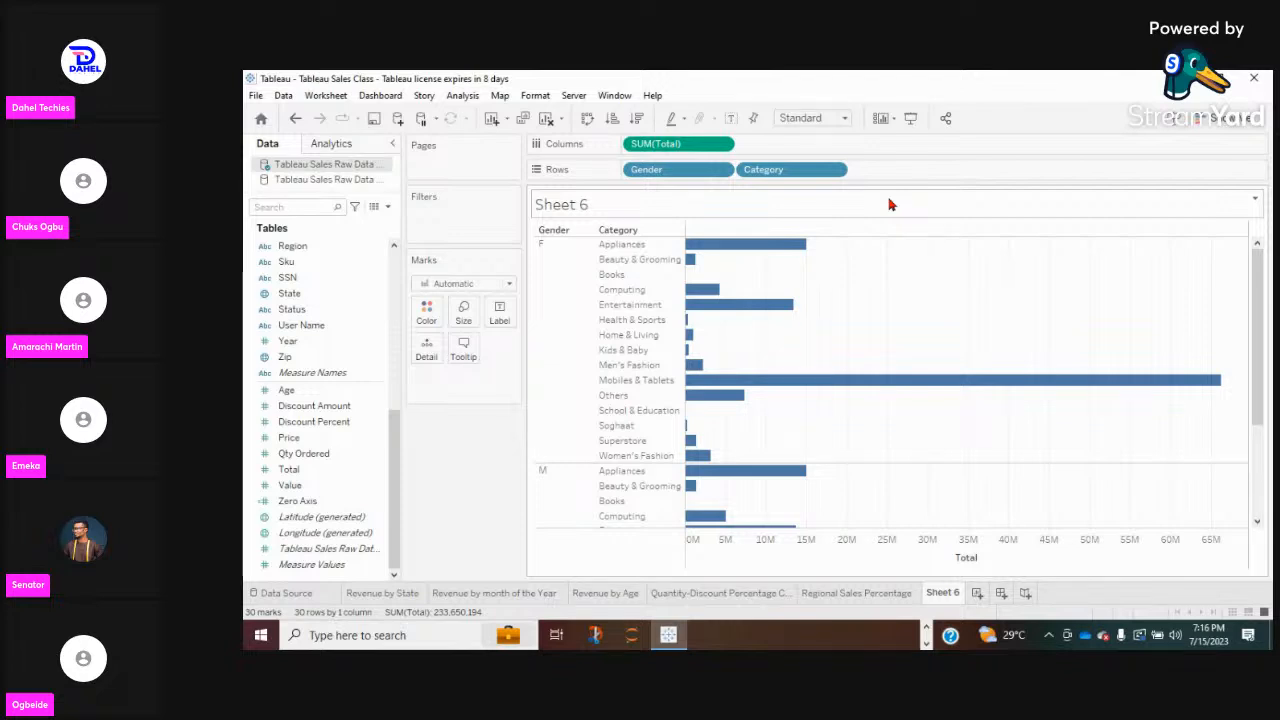
Switch to Chrome and read the newest viewer comments in the StreamYard broadcast.
click(926, 630)
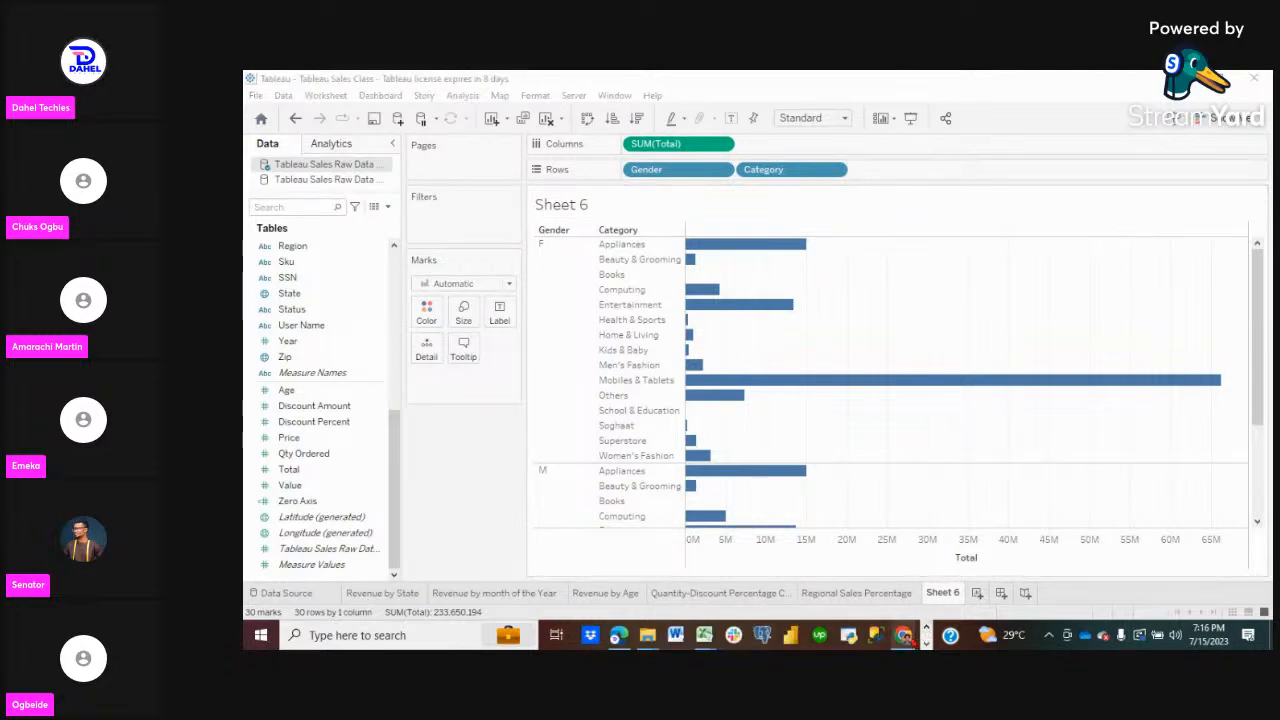
mouse_move(904, 635)
click(865, 595)
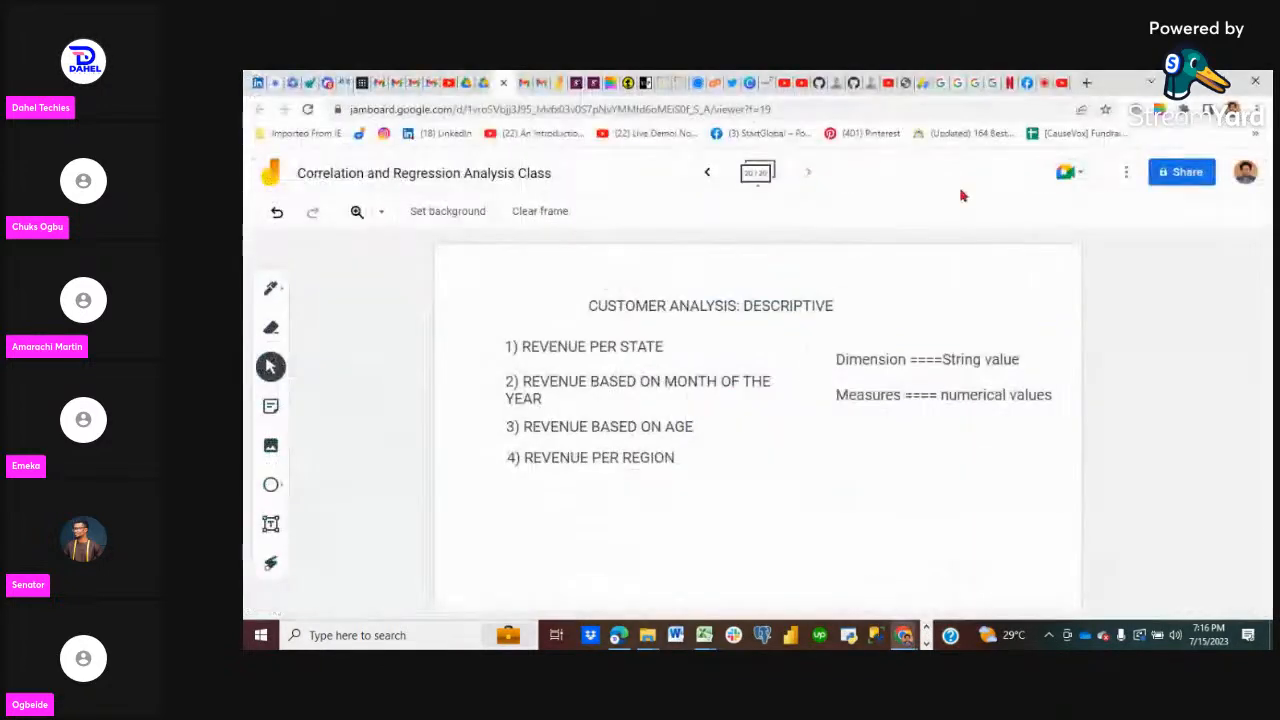
click(1047, 84)
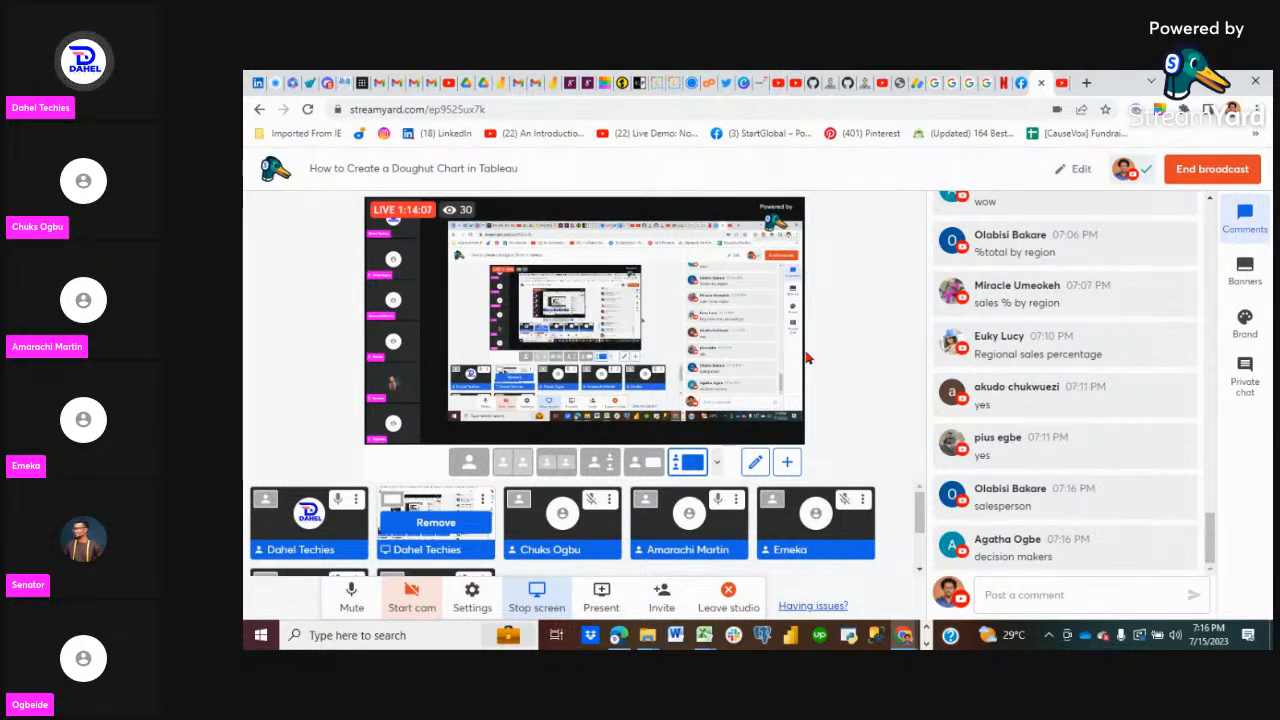
Show the viewer comment "Sales dept" on the live broadcast and hide it again.
mouse_move(1004, 510)
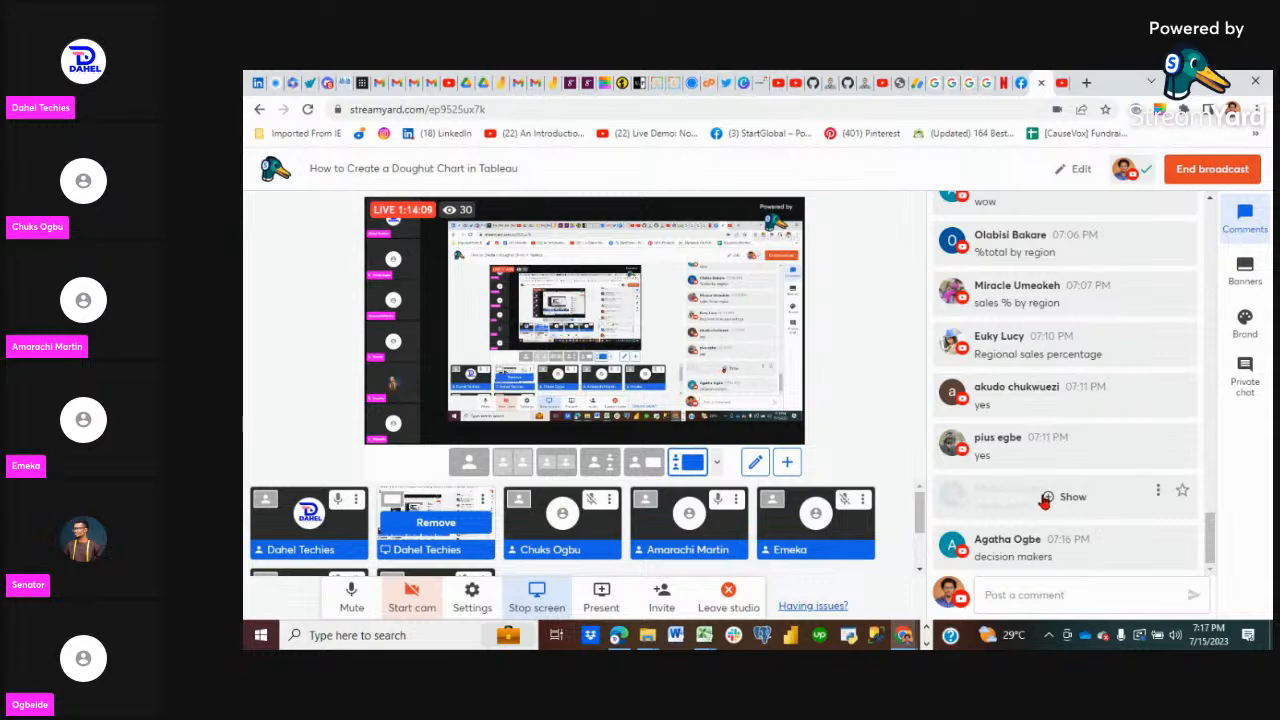
click(1045, 497)
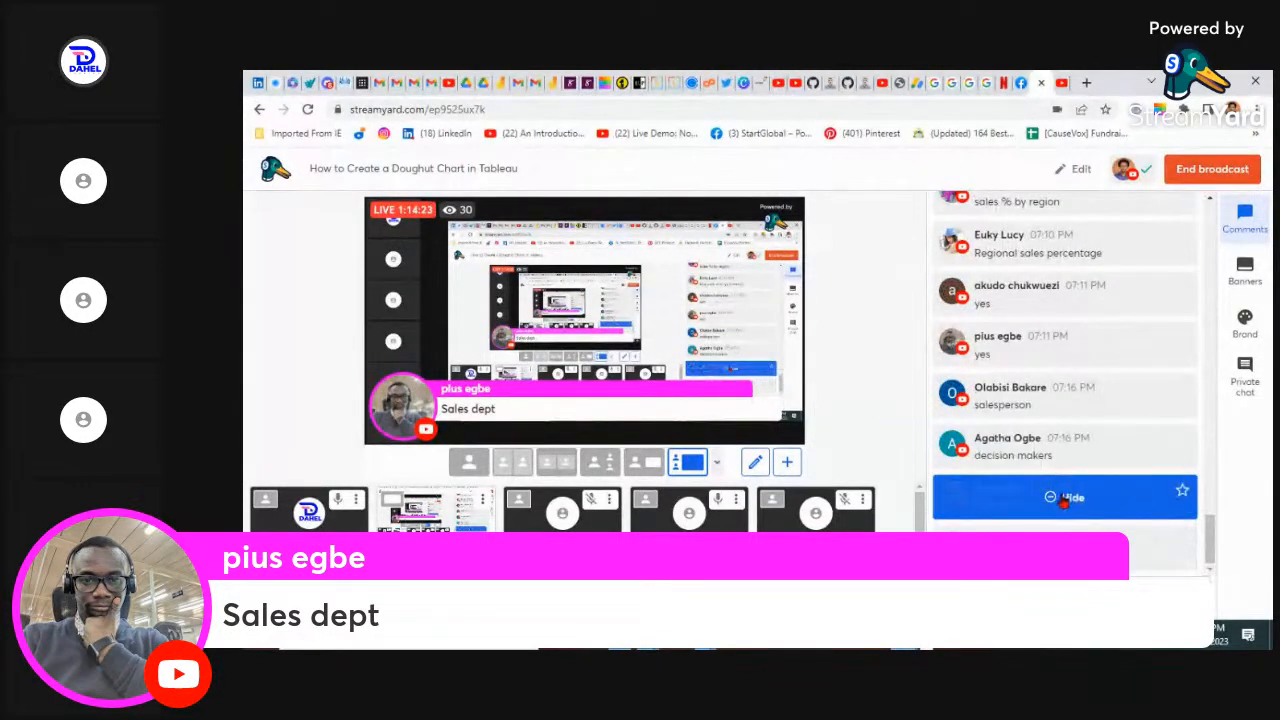
click(1062, 500)
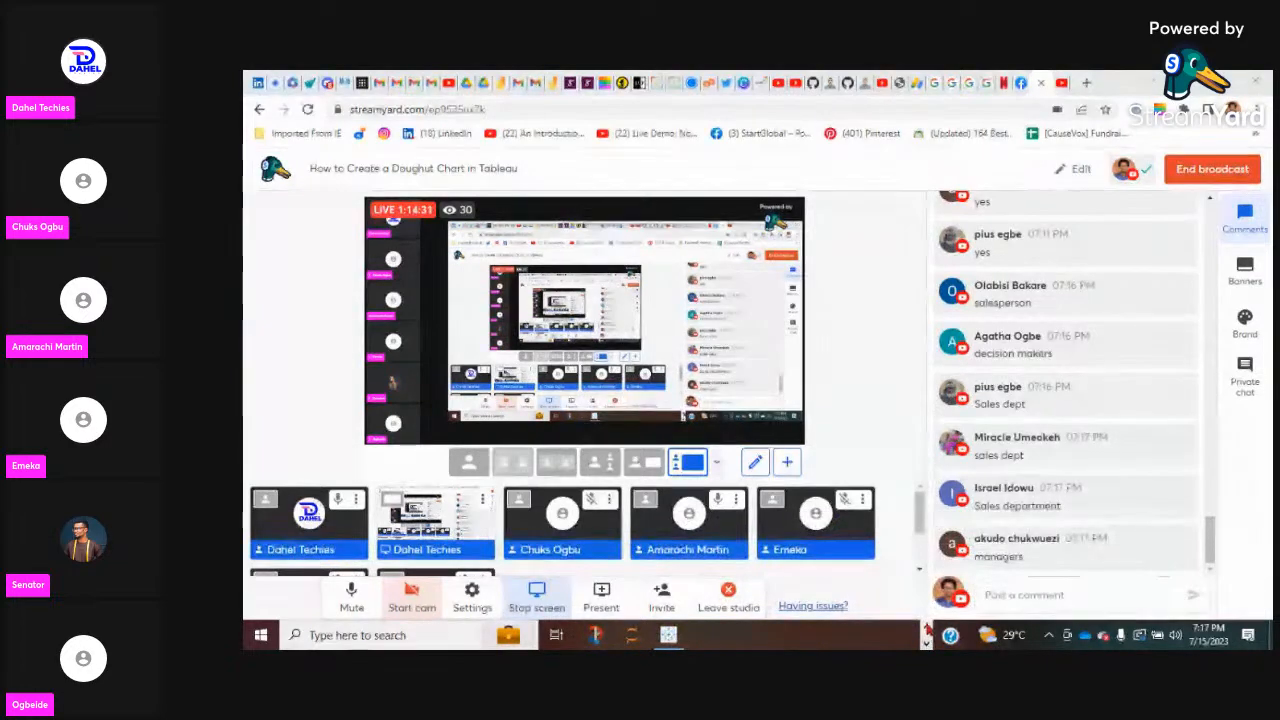
Switch to Tableau and compare the category sales bars of the female and male groups on Sheet 6.
mouse_move(668, 635)
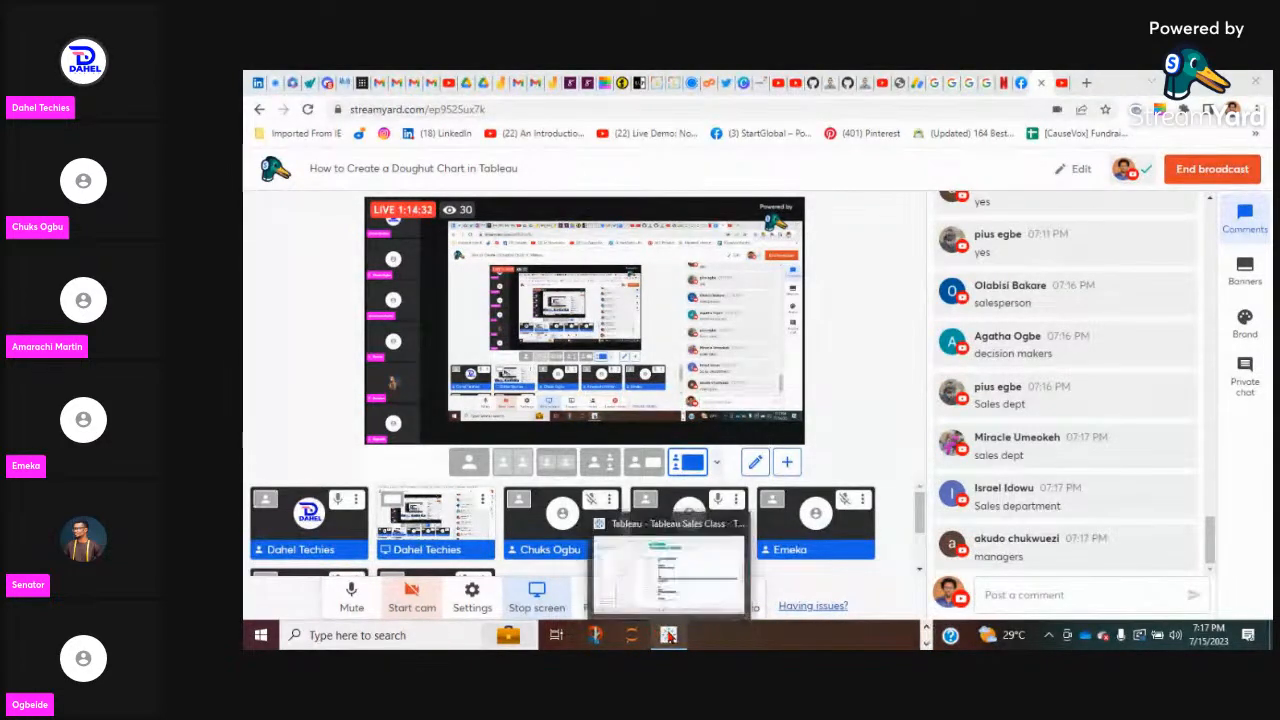
click(679, 566)
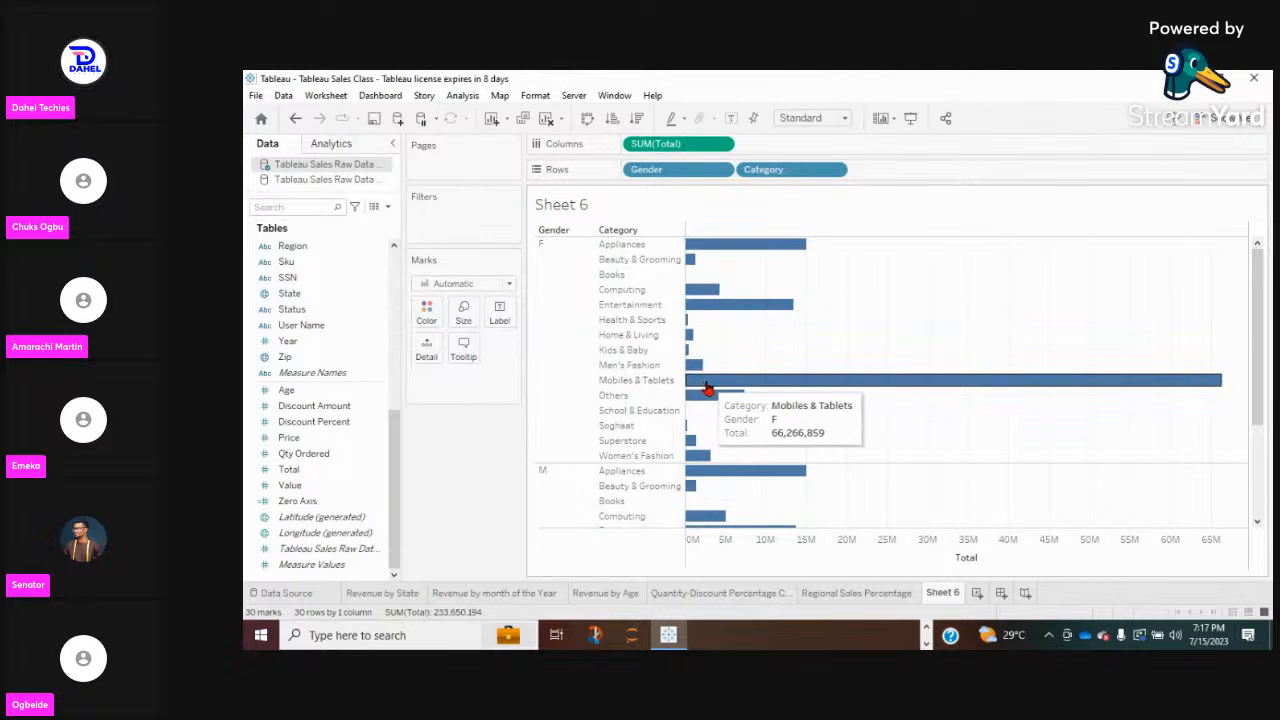
scroll(706, 388, down, 1)
scroll(690, 385, down, 1)
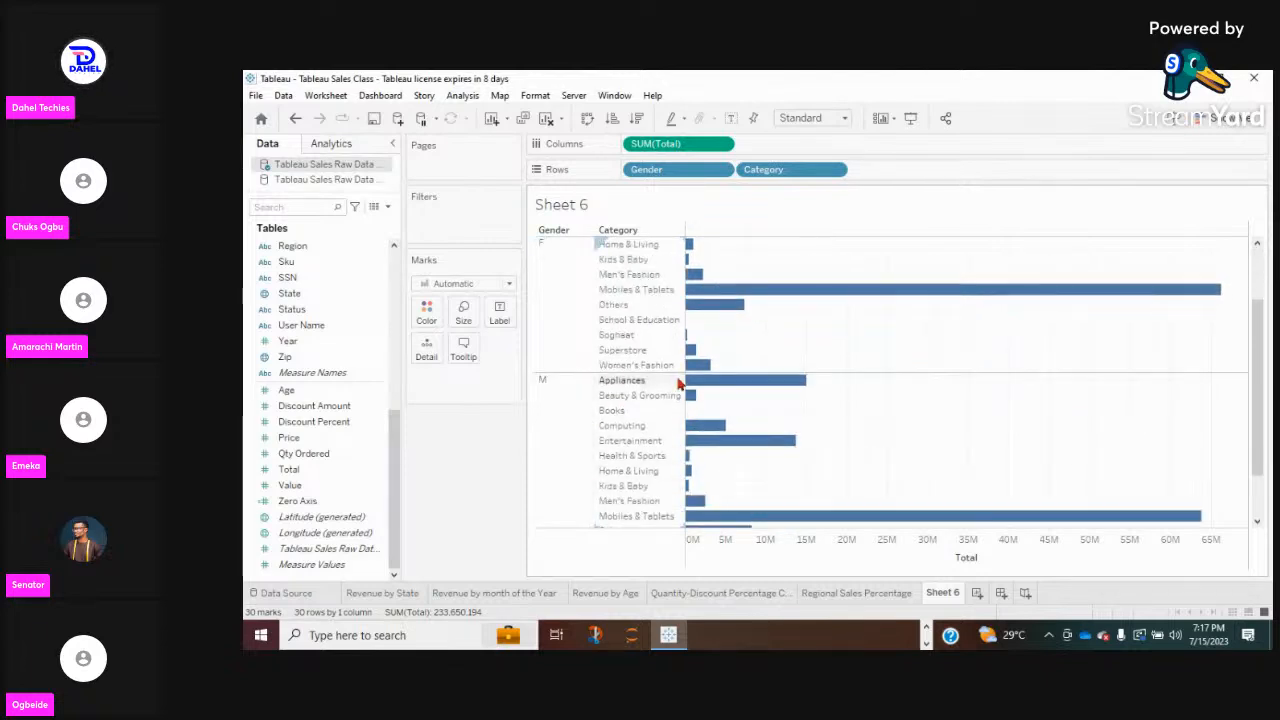
scroll(678, 383, up, 2)
scroll(678, 383, down, 3)
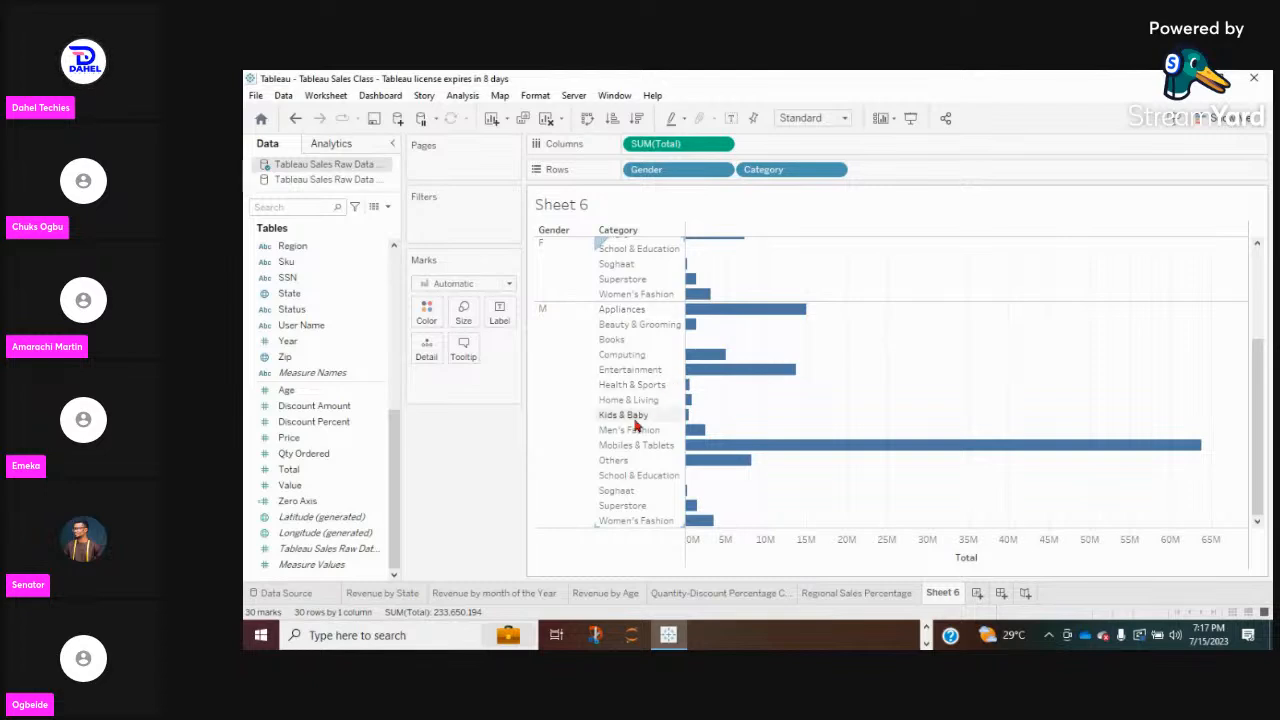
scroll(636, 425, up, 3)
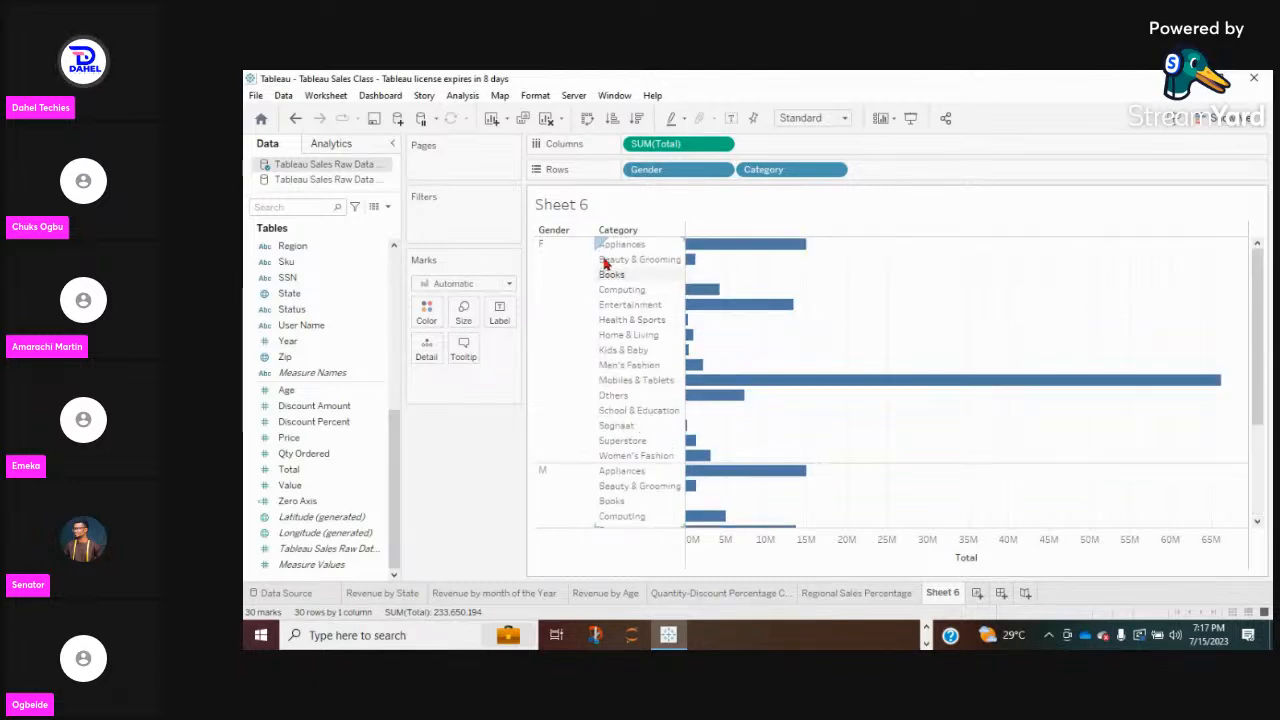
scroll(651, 432, down, 1)
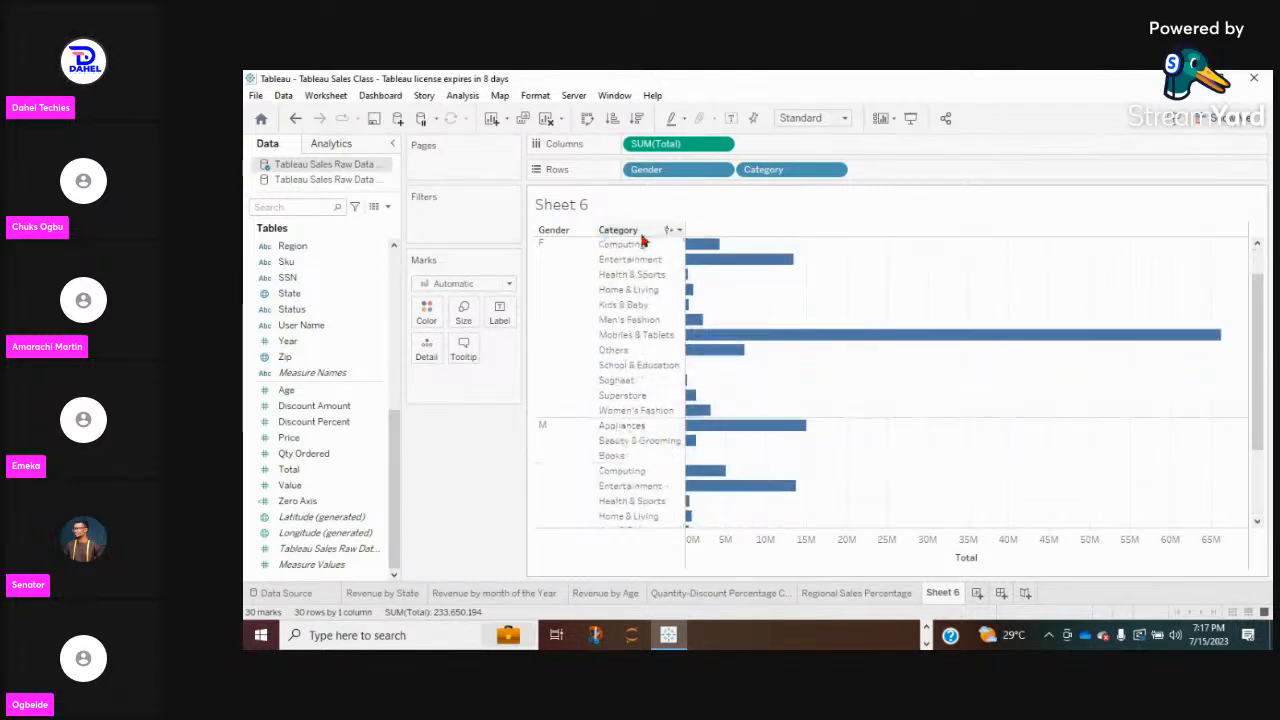
scroll(652, 300, up, 1)
scroll(664, 414, down, 4)
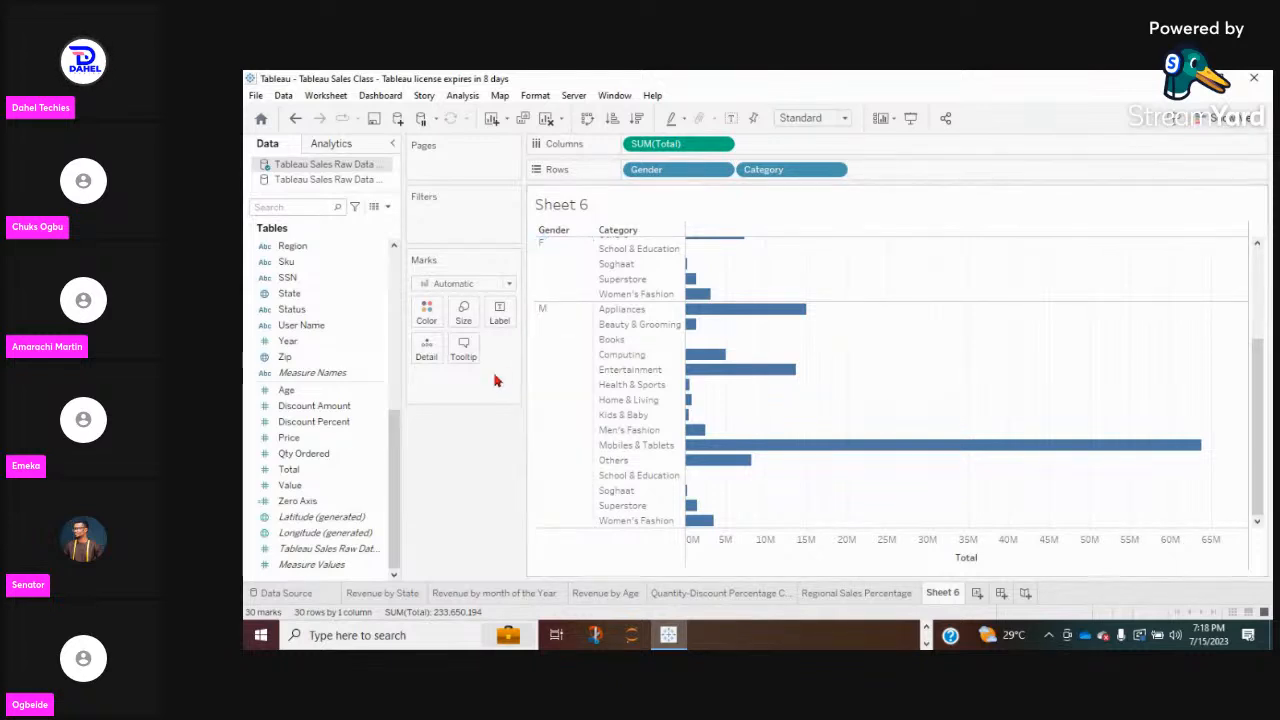
Start a new calculated field and name it Female Revenue.
click(388, 206)
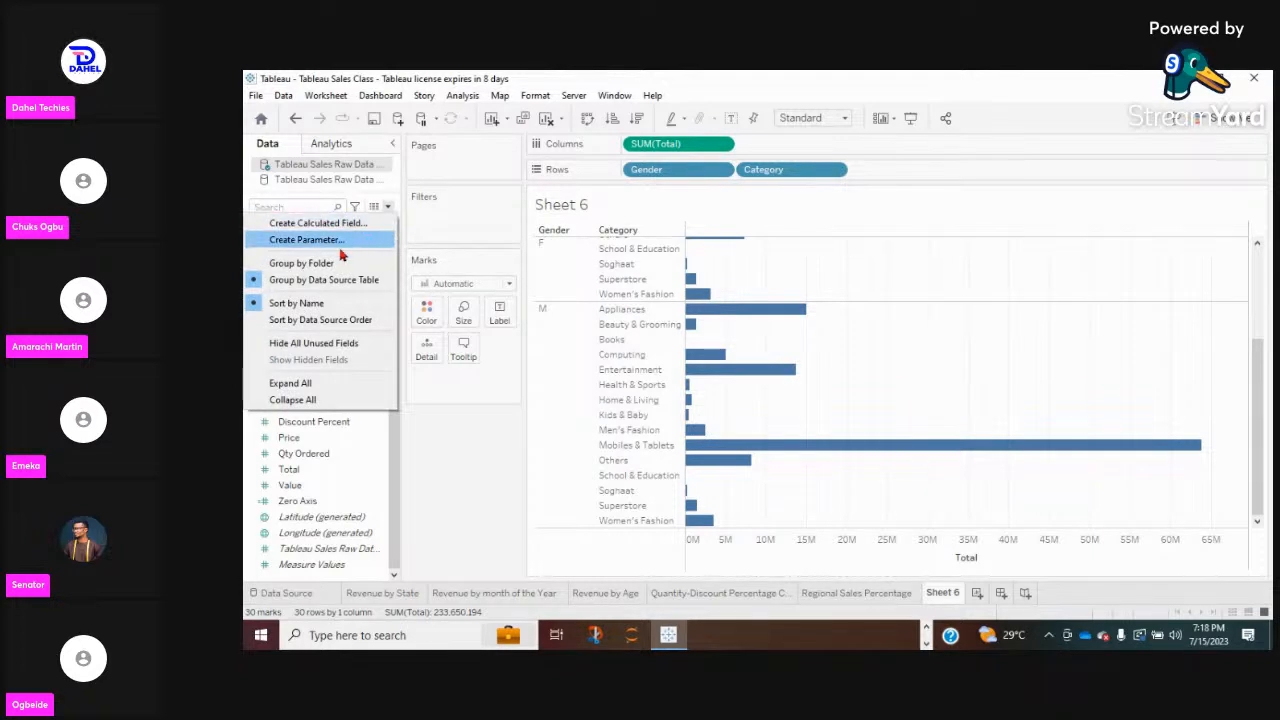
click(318, 223)
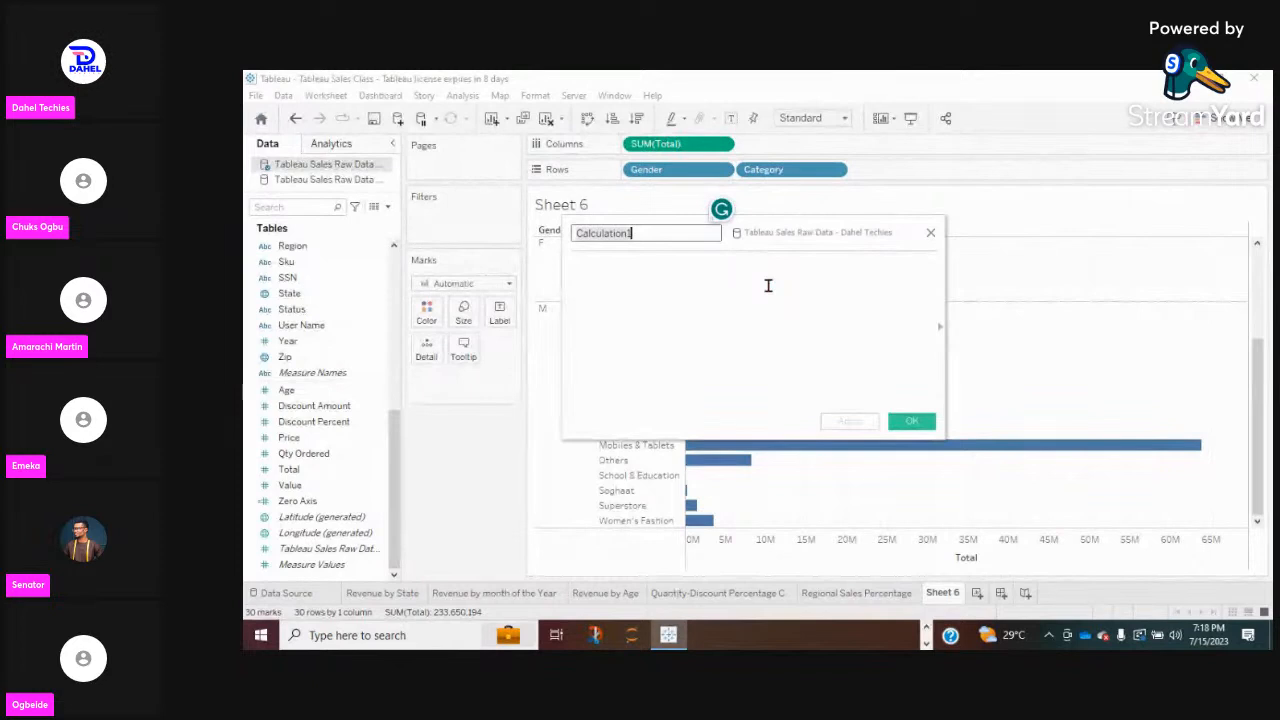
key(BackSpace)
text(Female Revue)
key(BackSpace)
key(BackSpace)
text(enue)
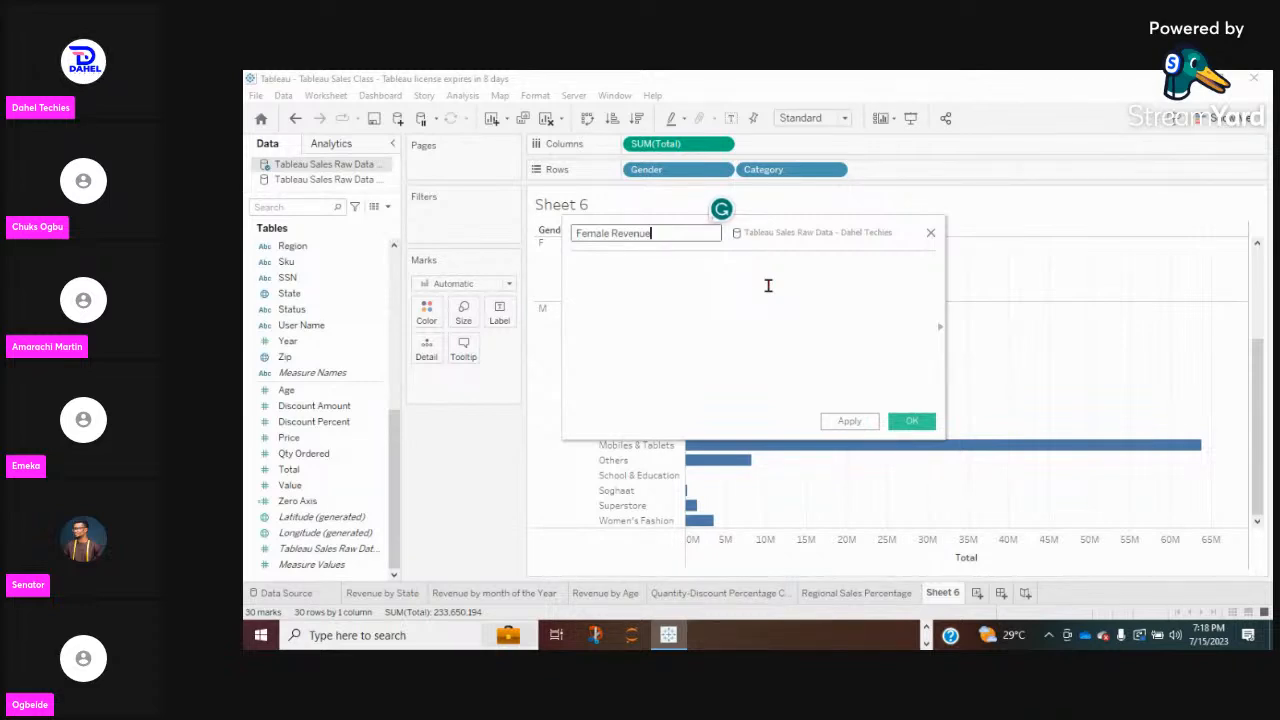
click(741, 275)
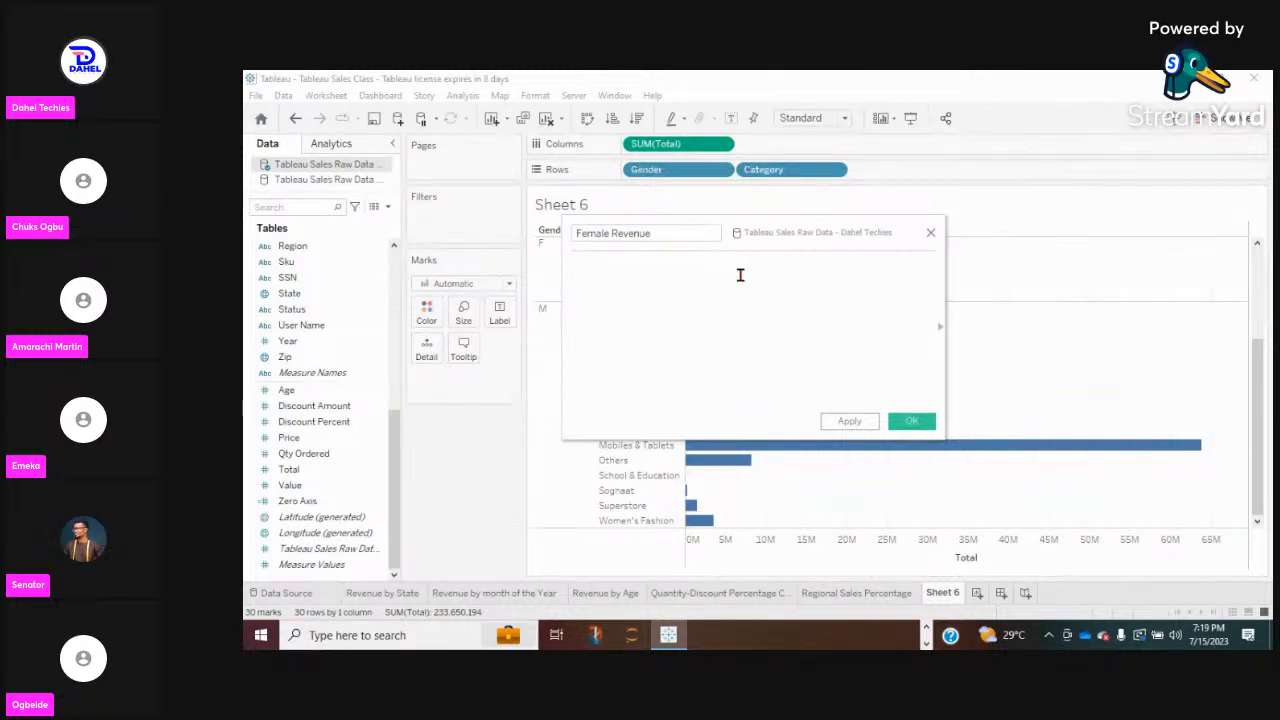
Begin the Female Revenue formula with the condition IF (GENDER) = 'F'.
text(IF)
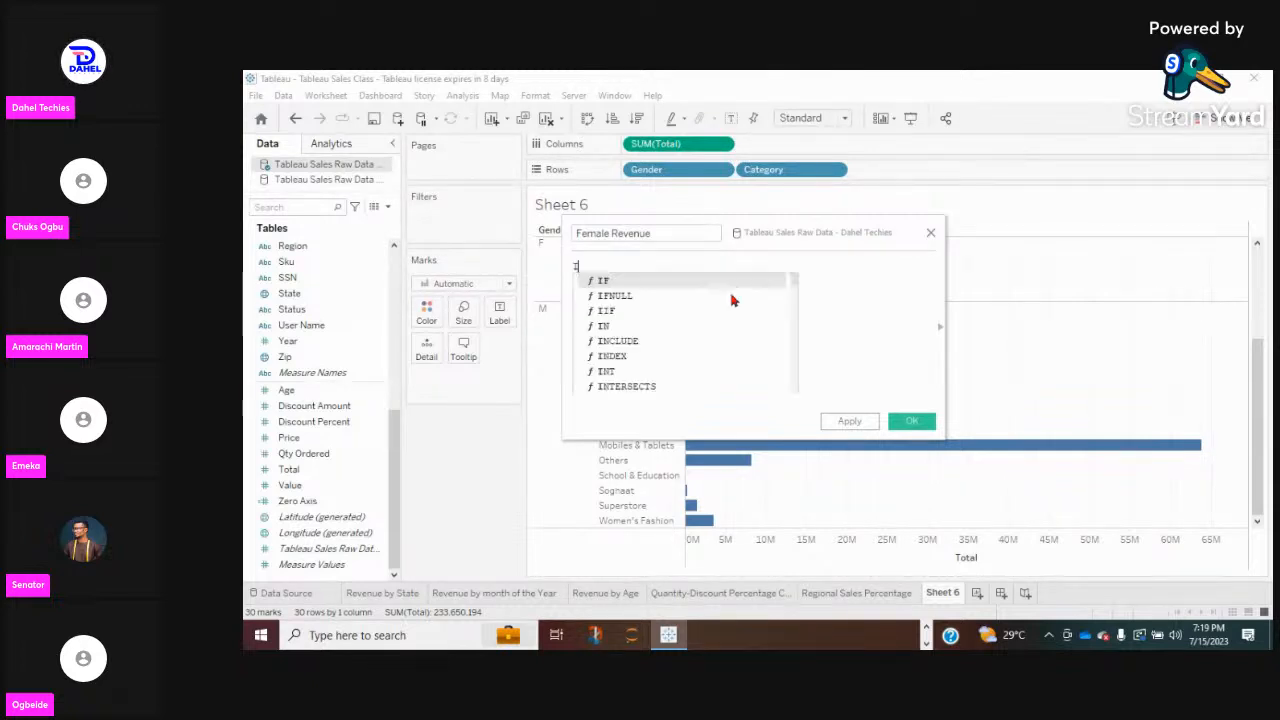
click(609, 285)
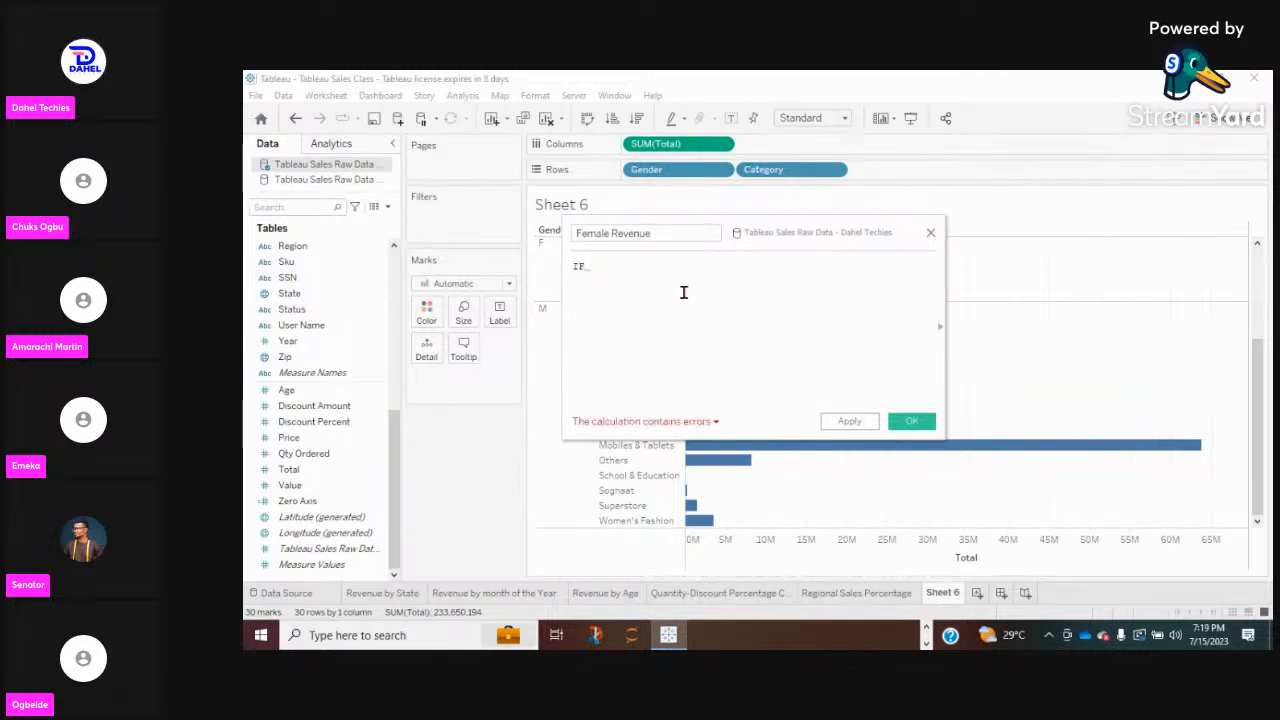
text((GE)
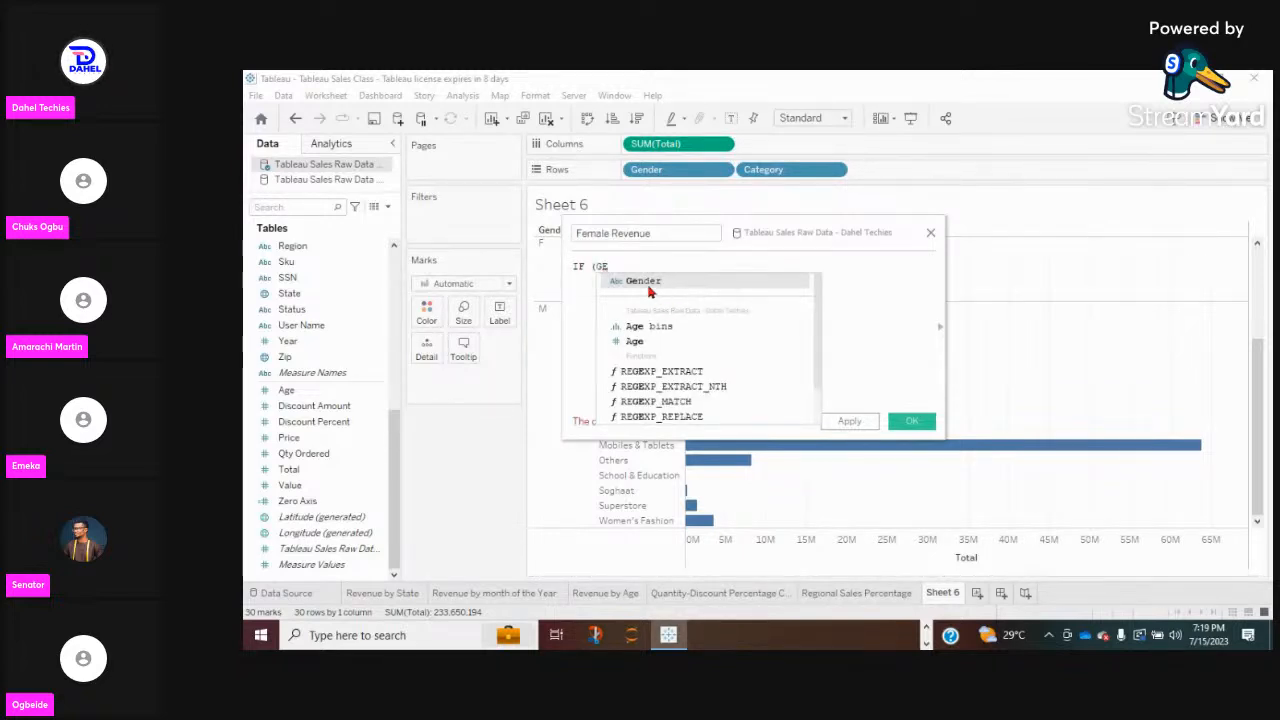
double_click(647, 285)
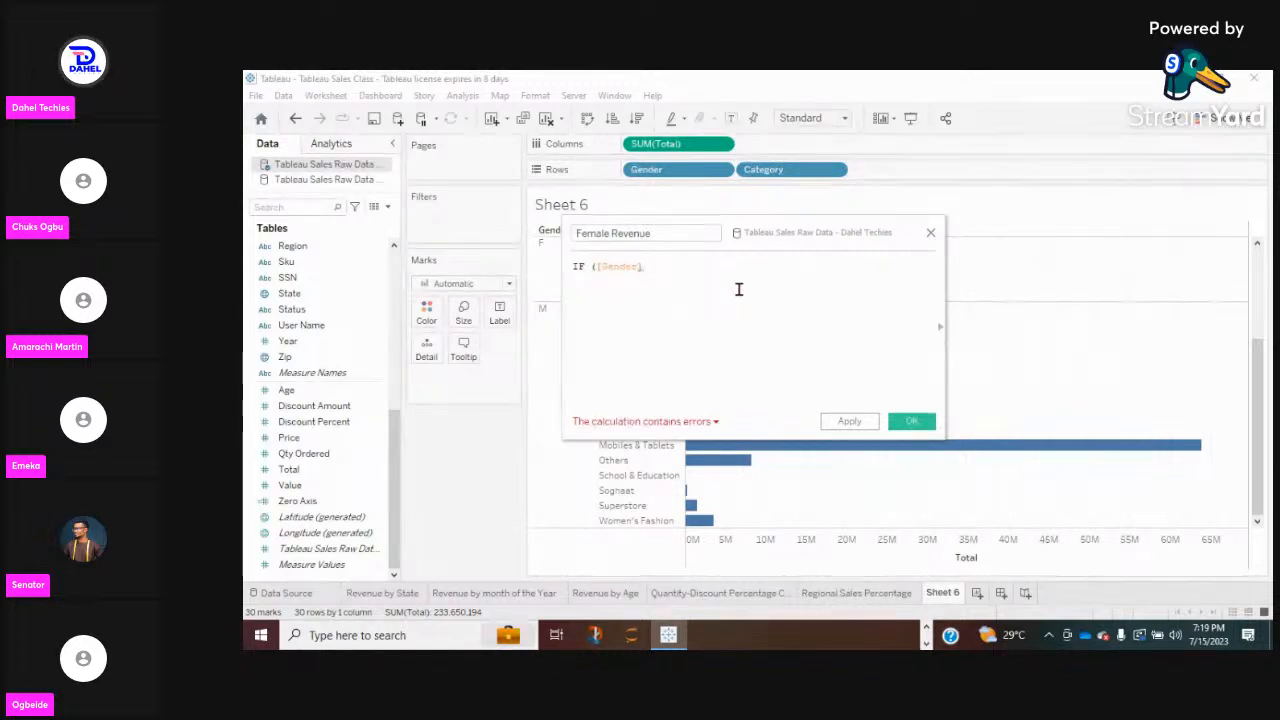
key(BackSpace)
key(BackSpace)
key(BackSpace)
key(BackSpace)
key(BackSpace)
key(BackSpace)
key(BackSpace)
key(BackSpace)
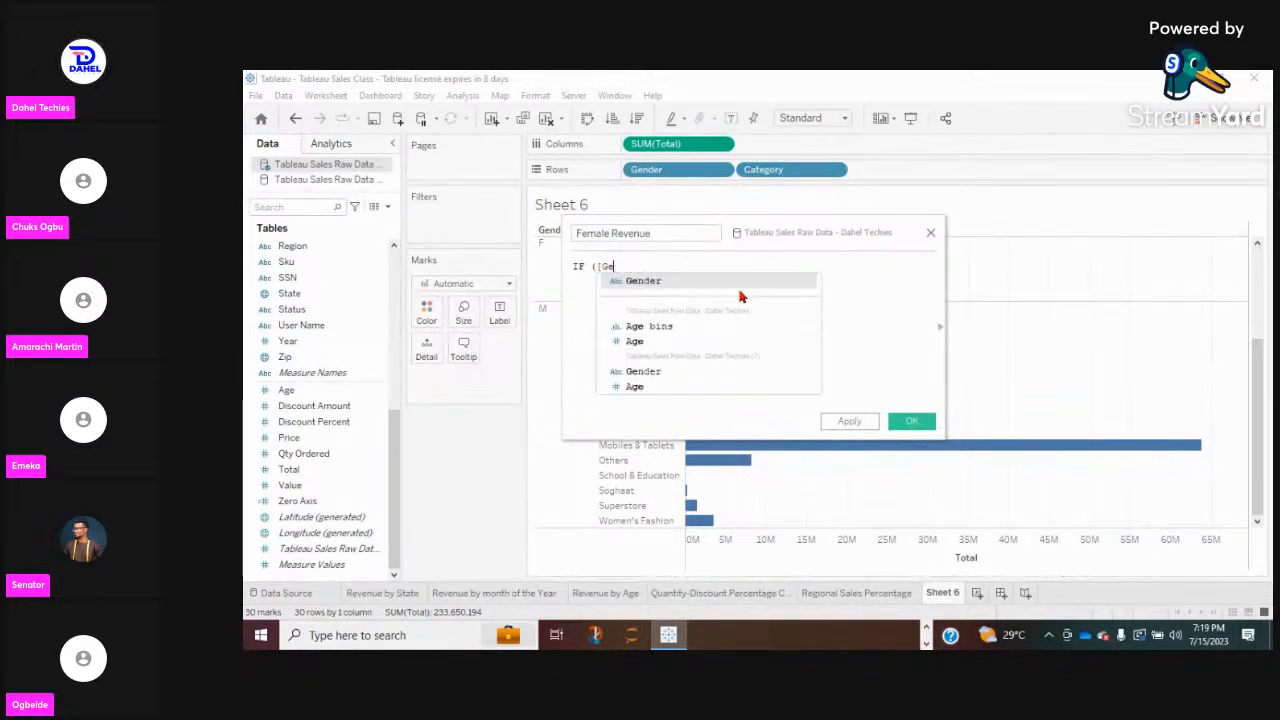
text(GENDE)
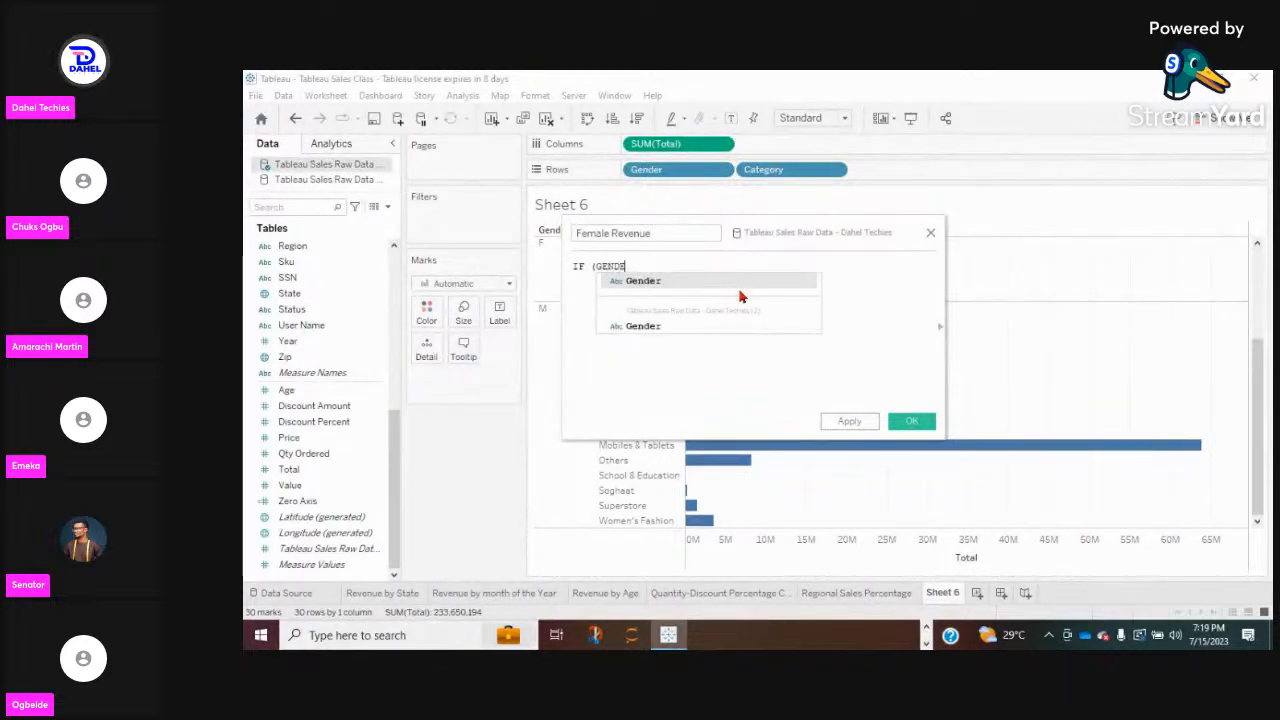
text(R))
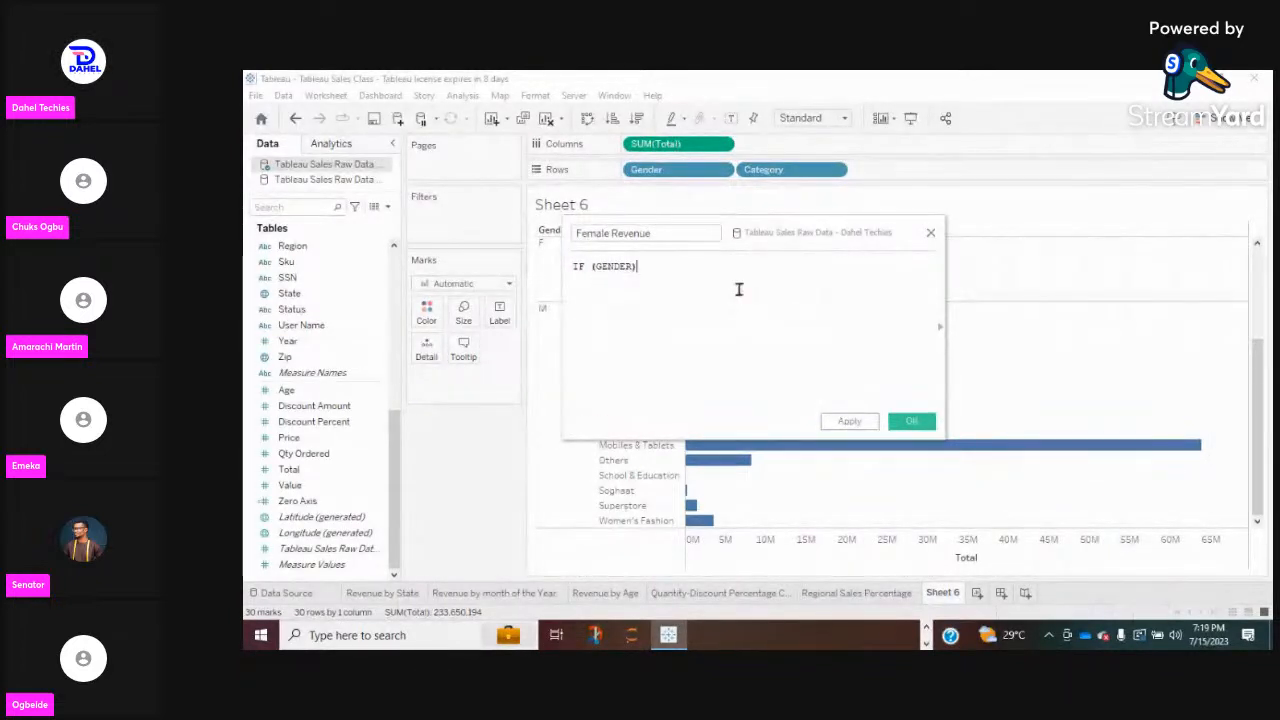
text( =)
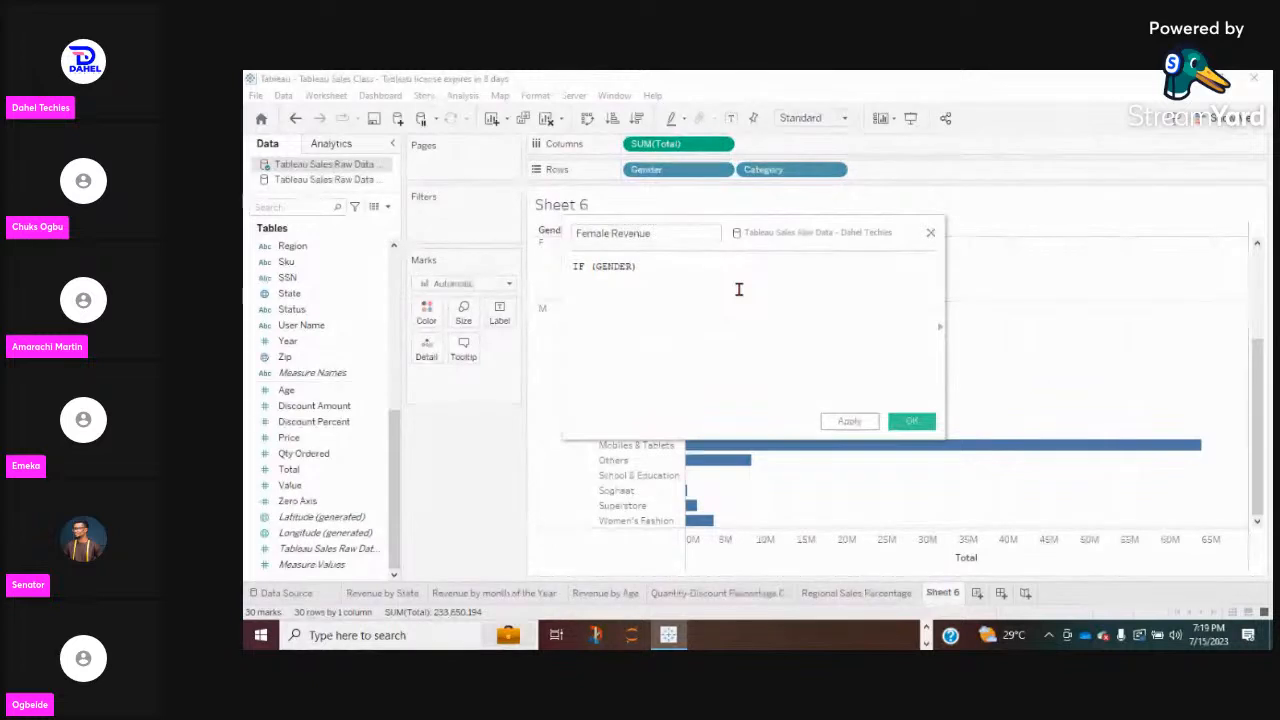
text( ')
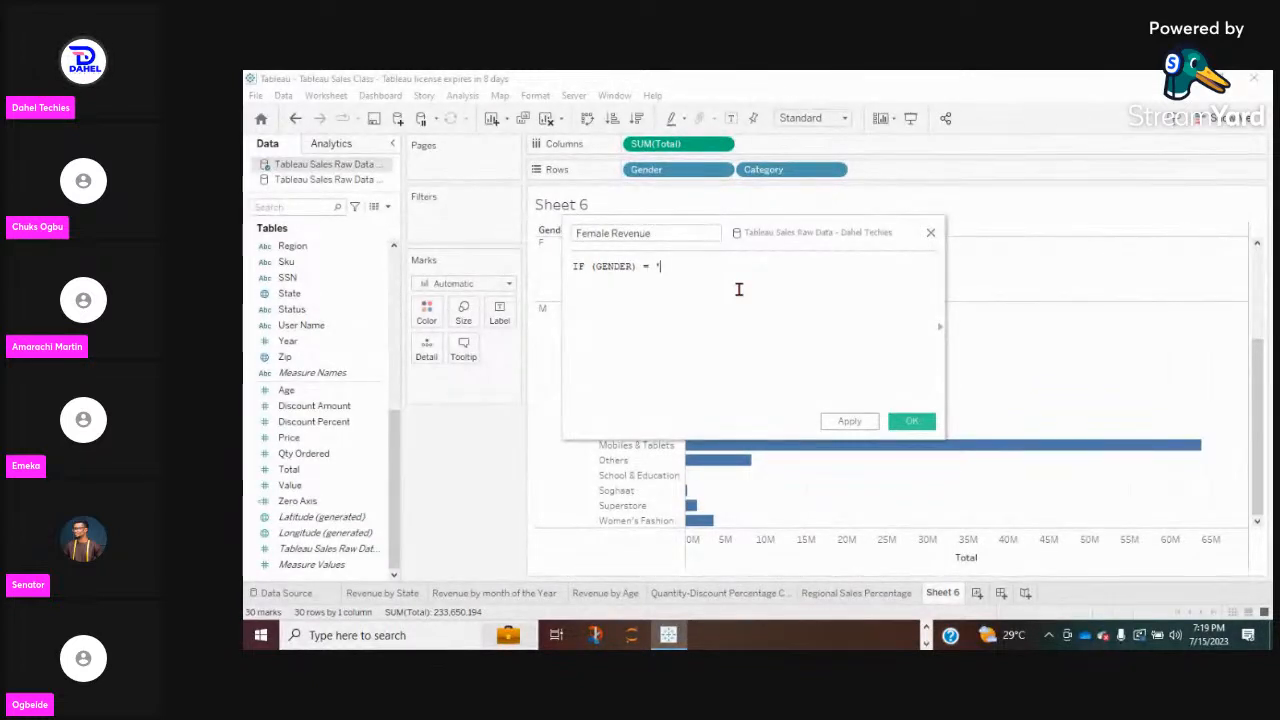
text(F')
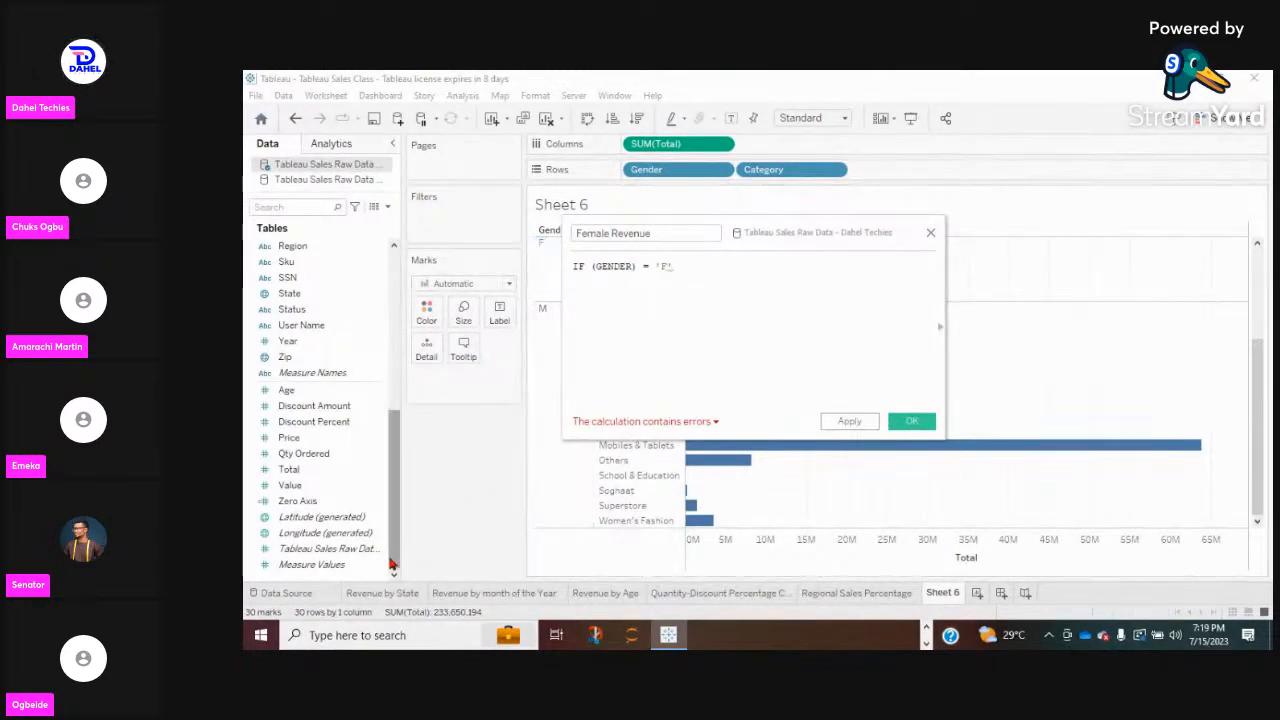
Open the workbook's data source page and discard the unfinished Female Revenue calculation.
click(290, 593)
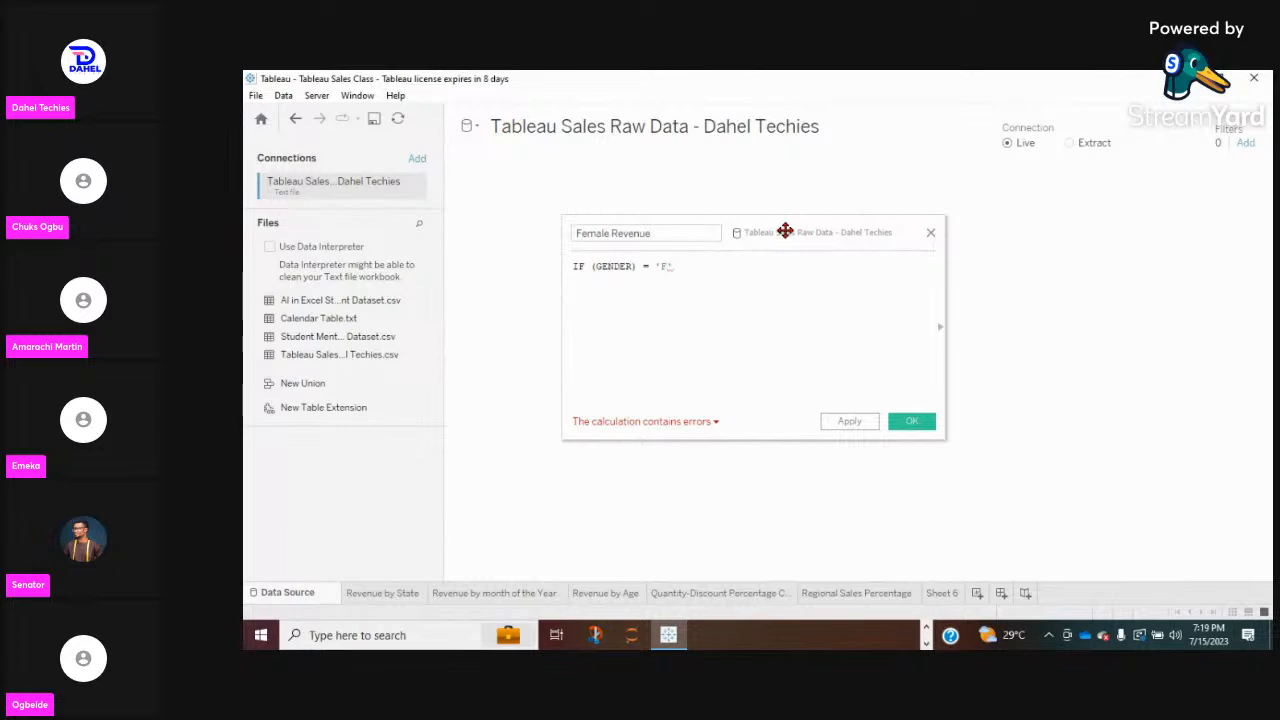
drag(785, 231, 866, 167)
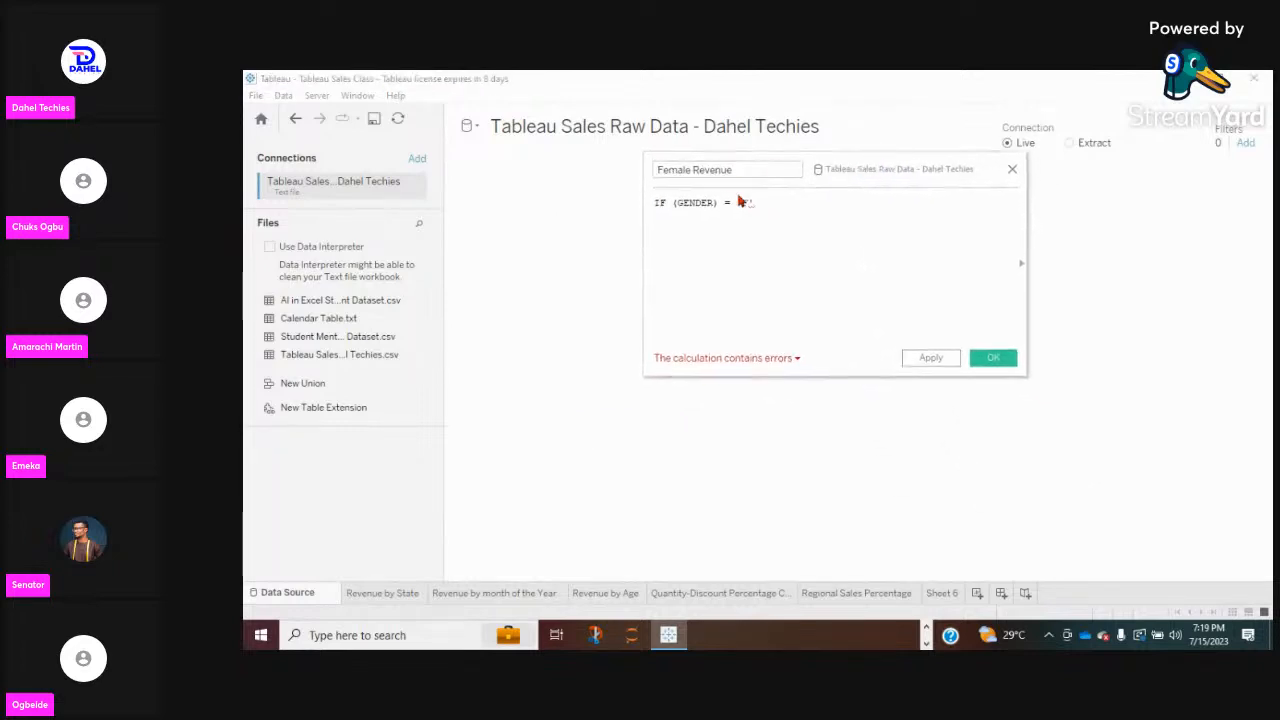
click(337, 364)
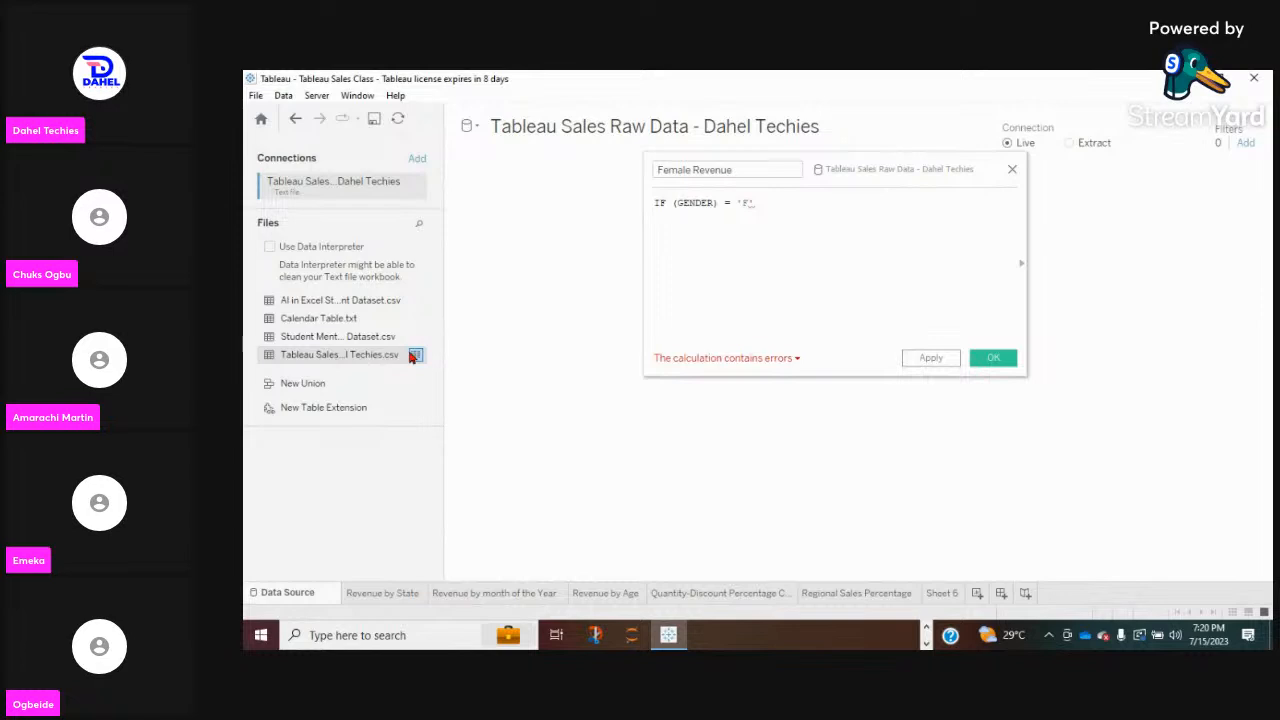
double_click(349, 186)
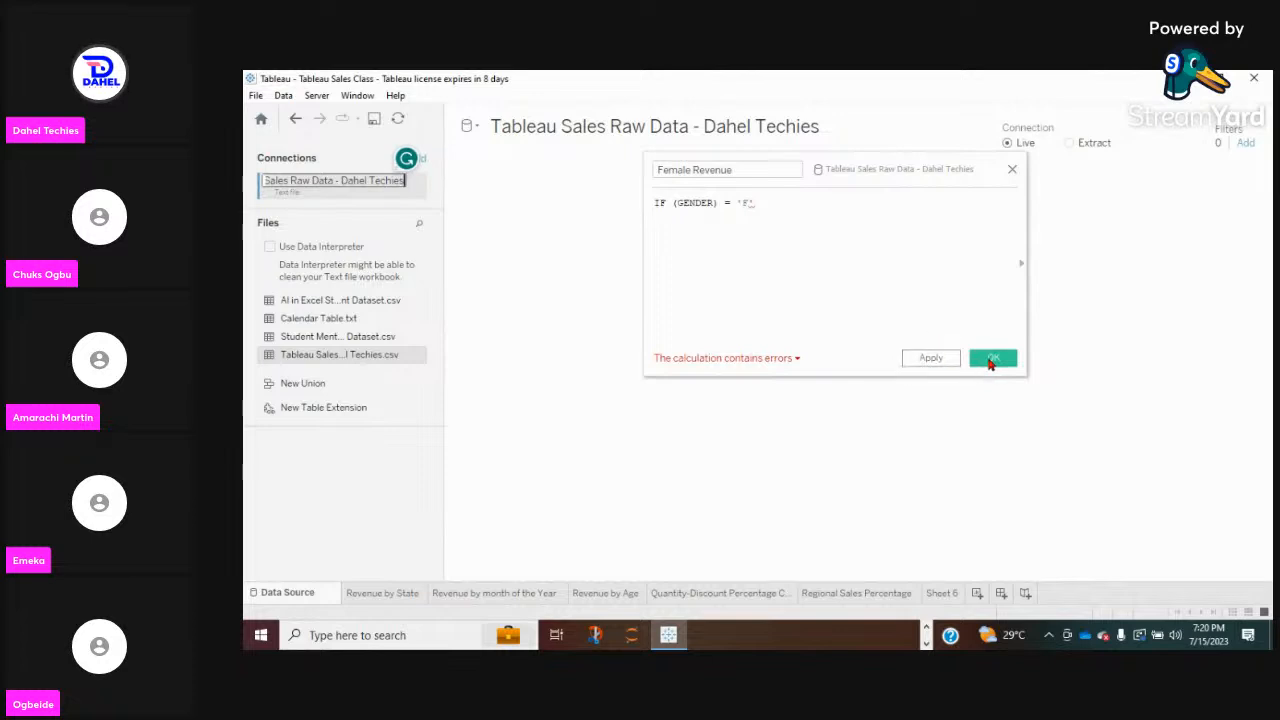
click(1009, 169)
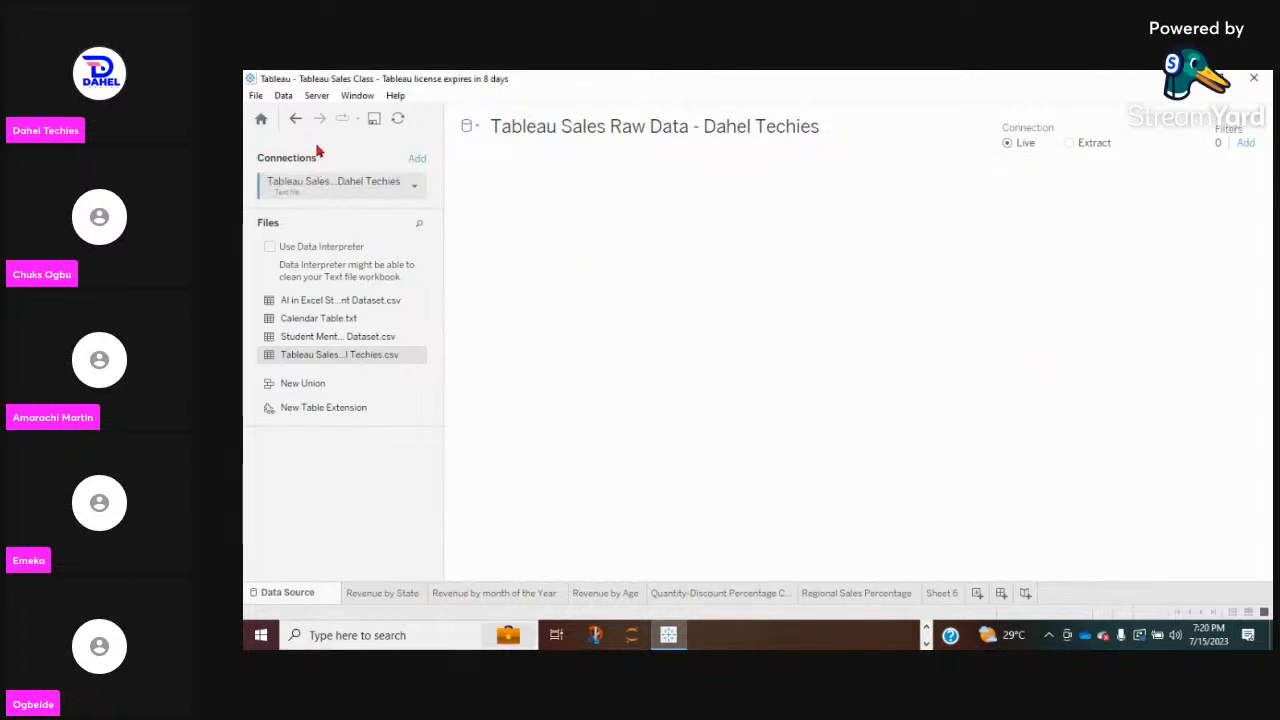
Refresh the Tableau Sales Raw Data - Dahel Techies data source to load its table and row preview.
click(284, 96)
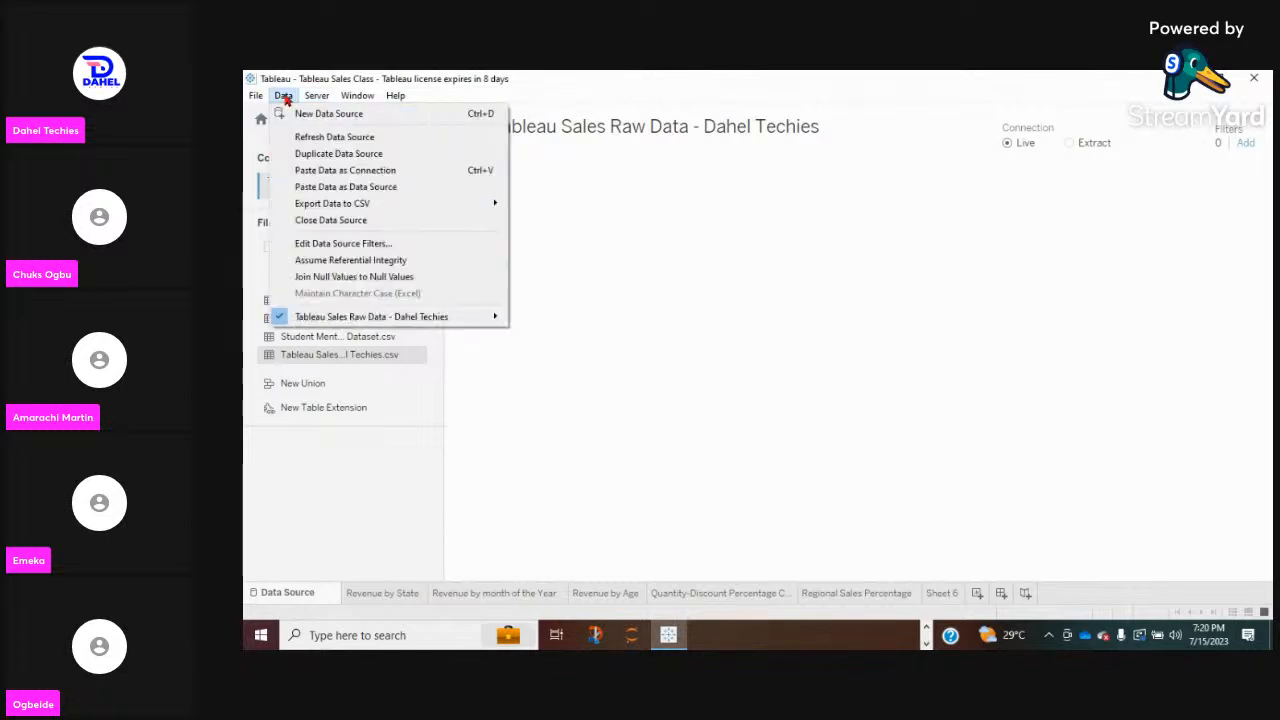
click(327, 137)
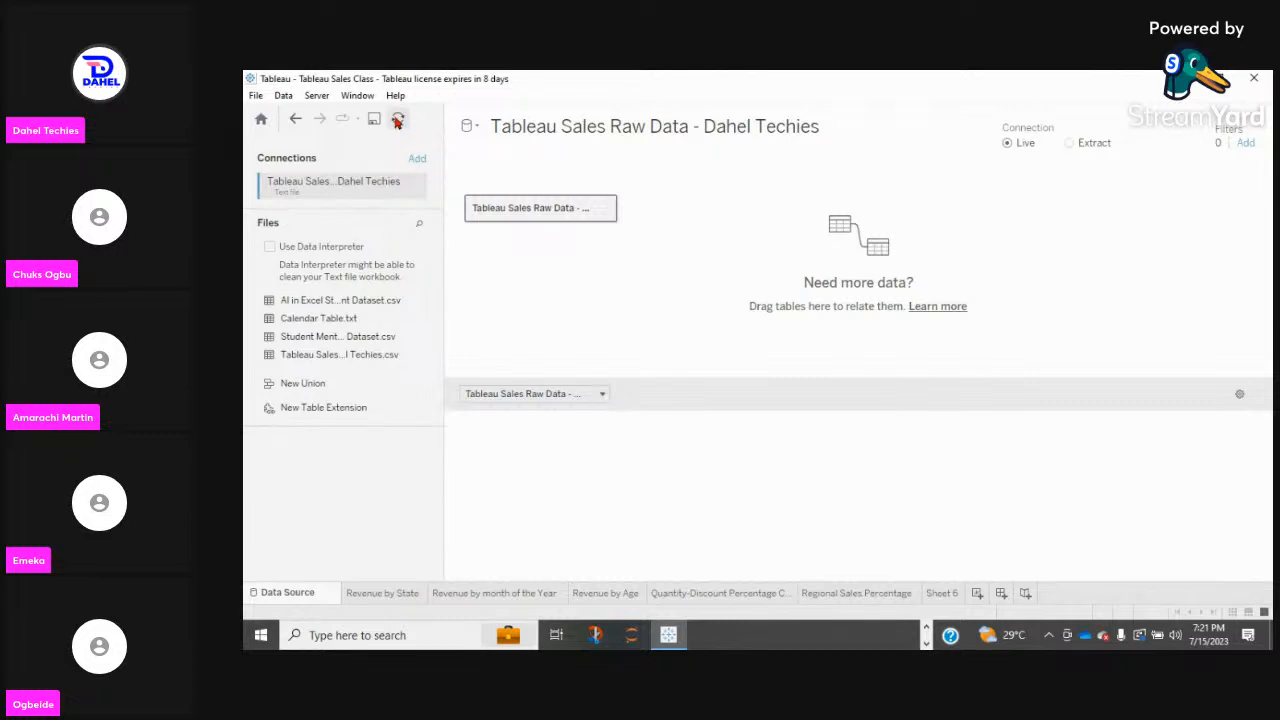
click(397, 119)
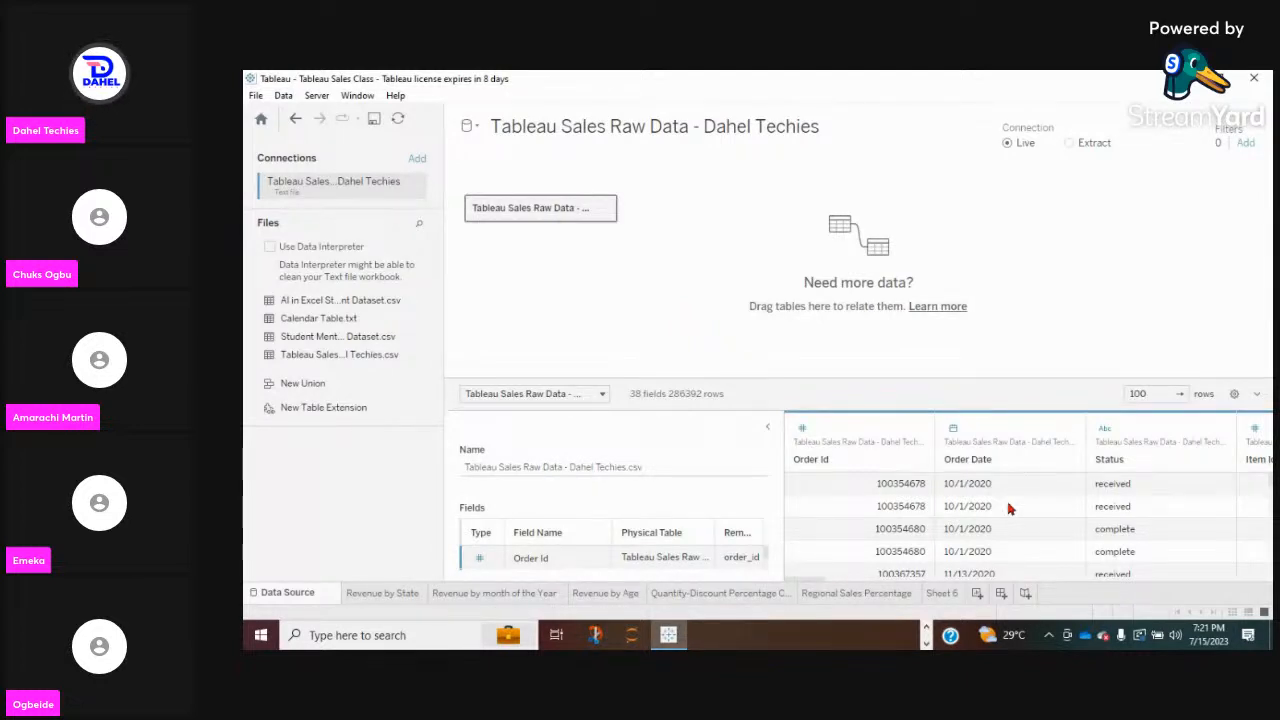
Locate the Gender column in the data source's row preview and examine how its values are coded.
scroll(1005, 518, right, 3)
scroll(1005, 518, right, 3)
scroll(1005, 518, right, 5)
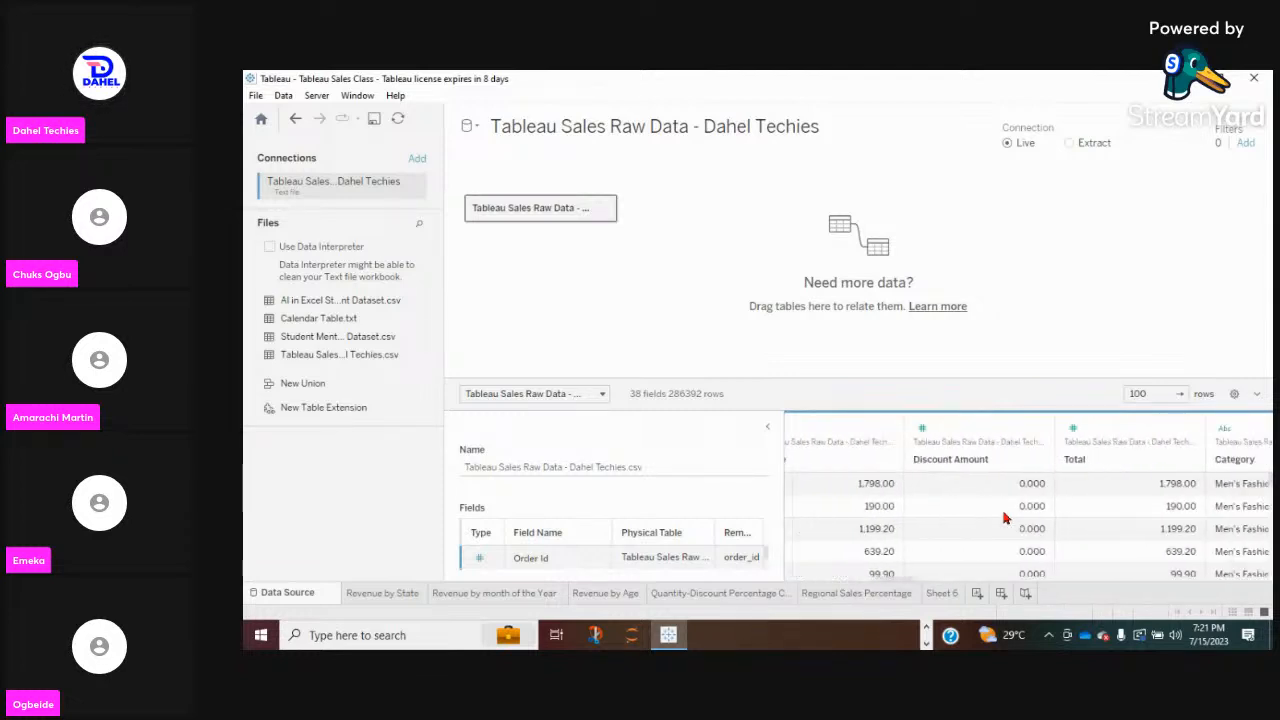
scroll(1005, 518, right, 4)
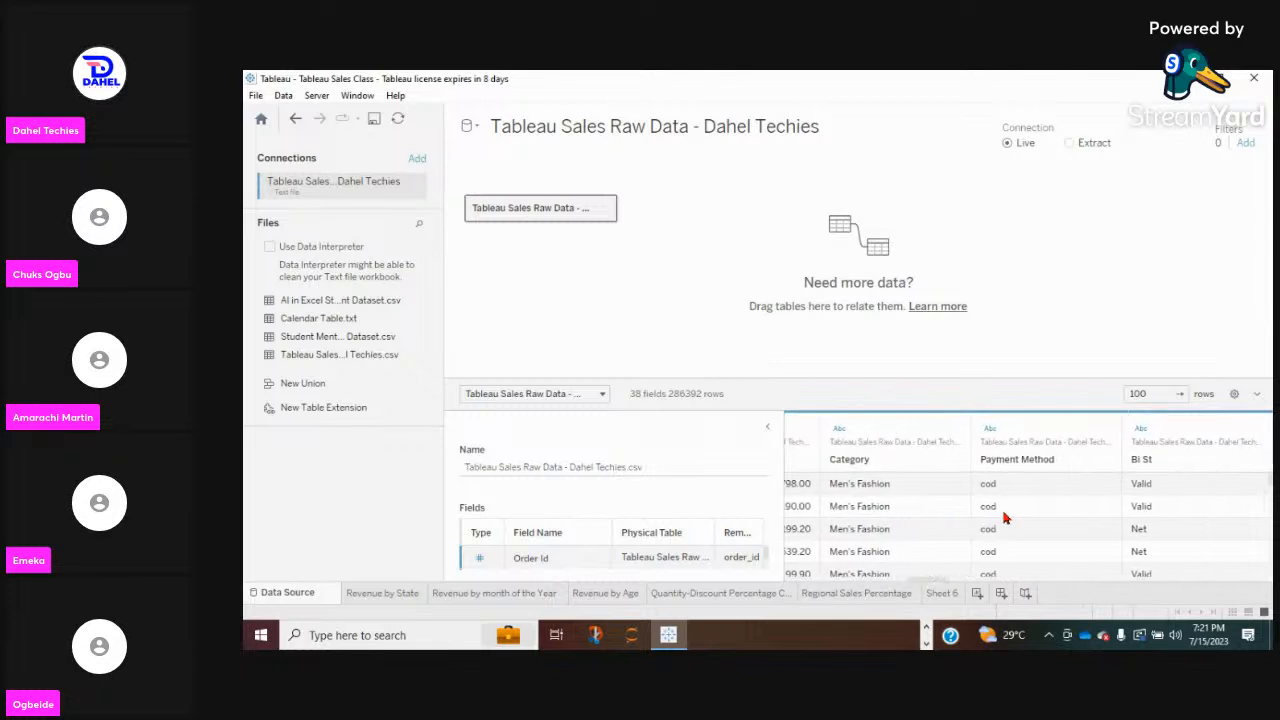
scroll(1005, 518, right, 5)
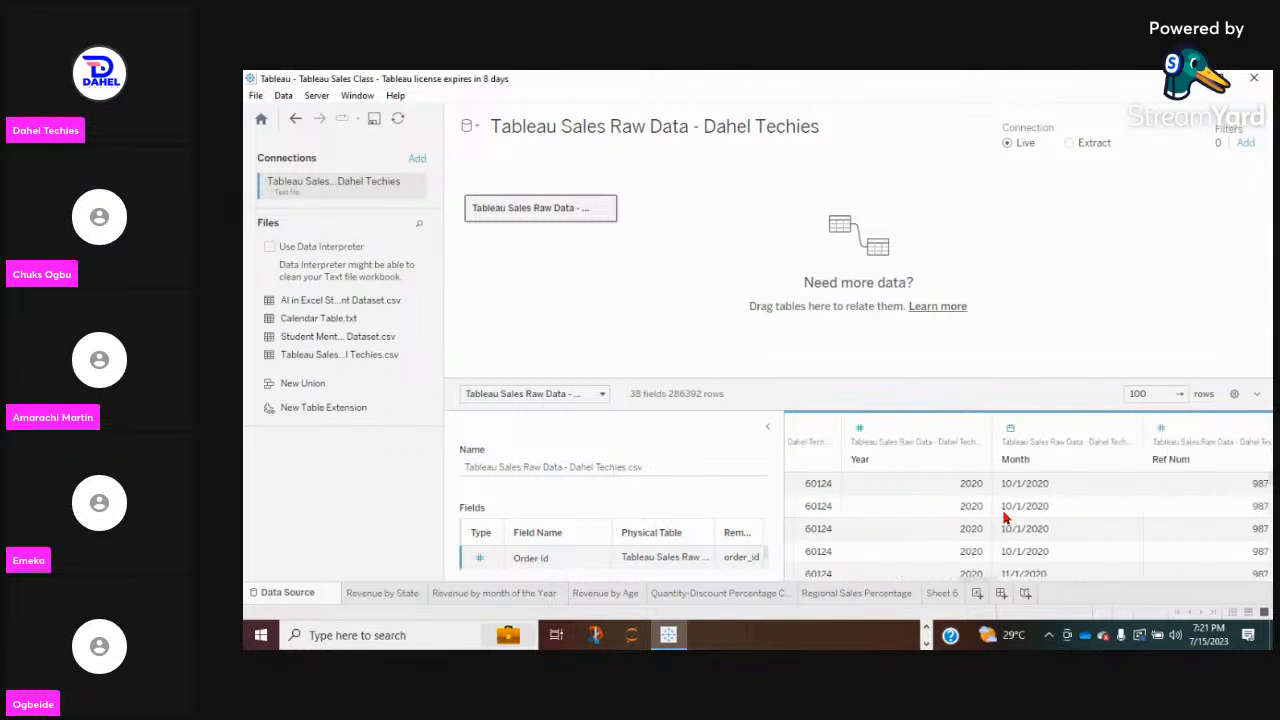
scroll(1005, 518, right, 3)
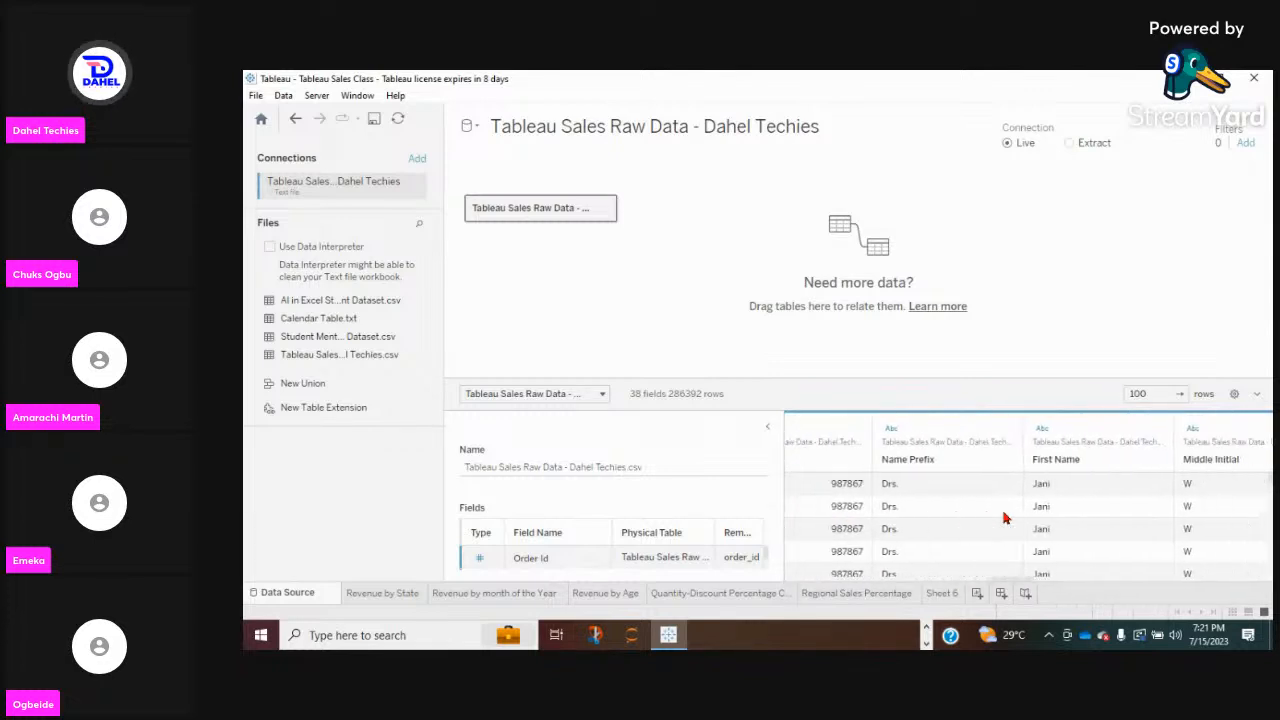
scroll(1005, 518, right, 4)
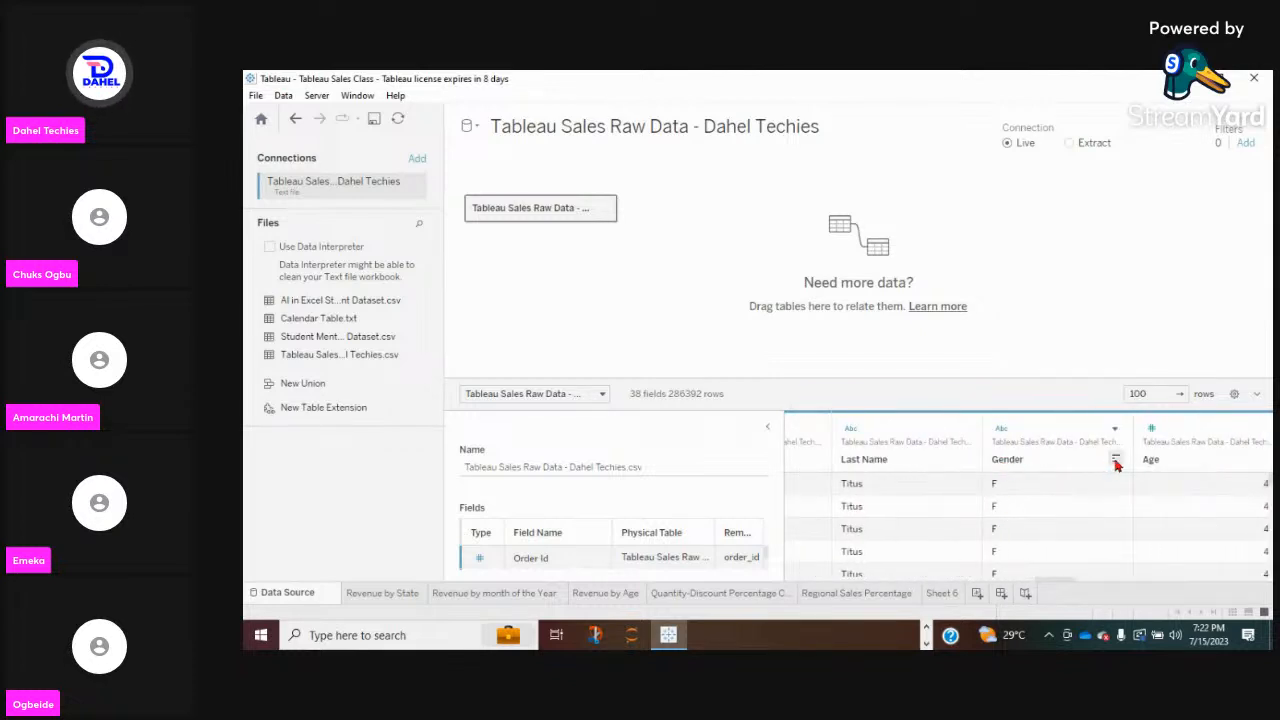
scroll(1023, 505, down, 3)
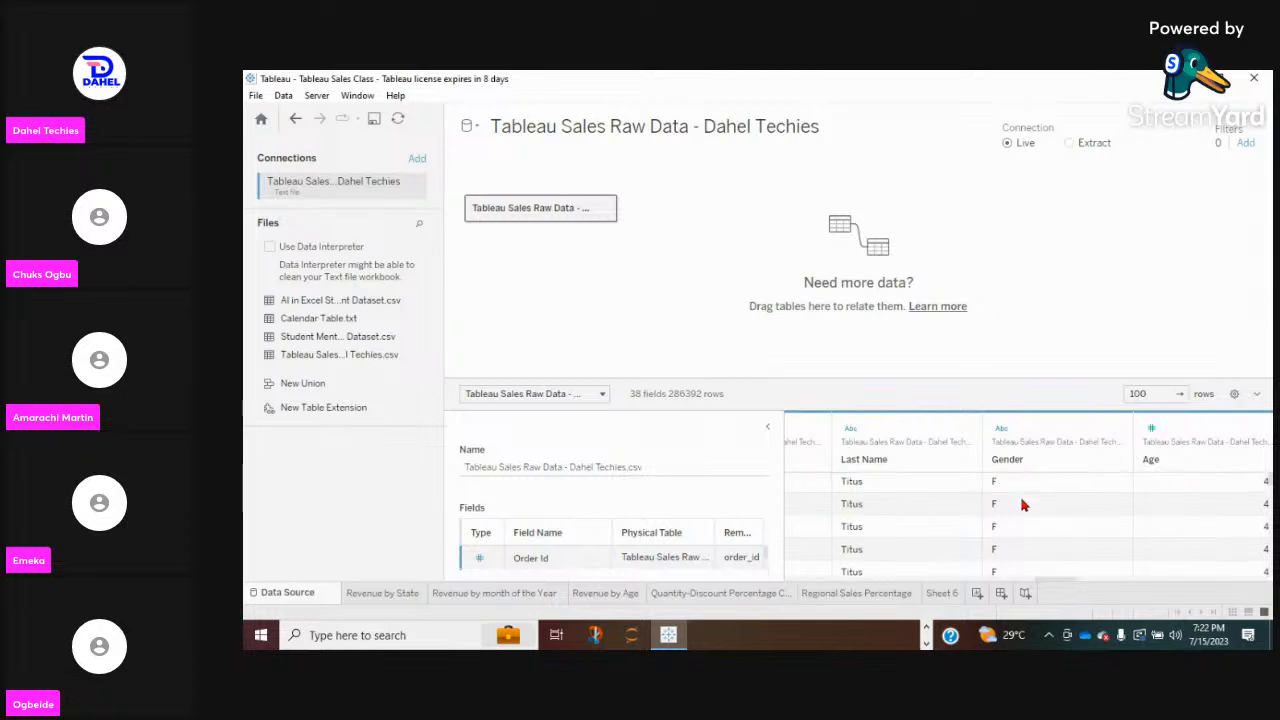
scroll(1023, 505, up, 2)
scroll(1023, 505, down, 3)
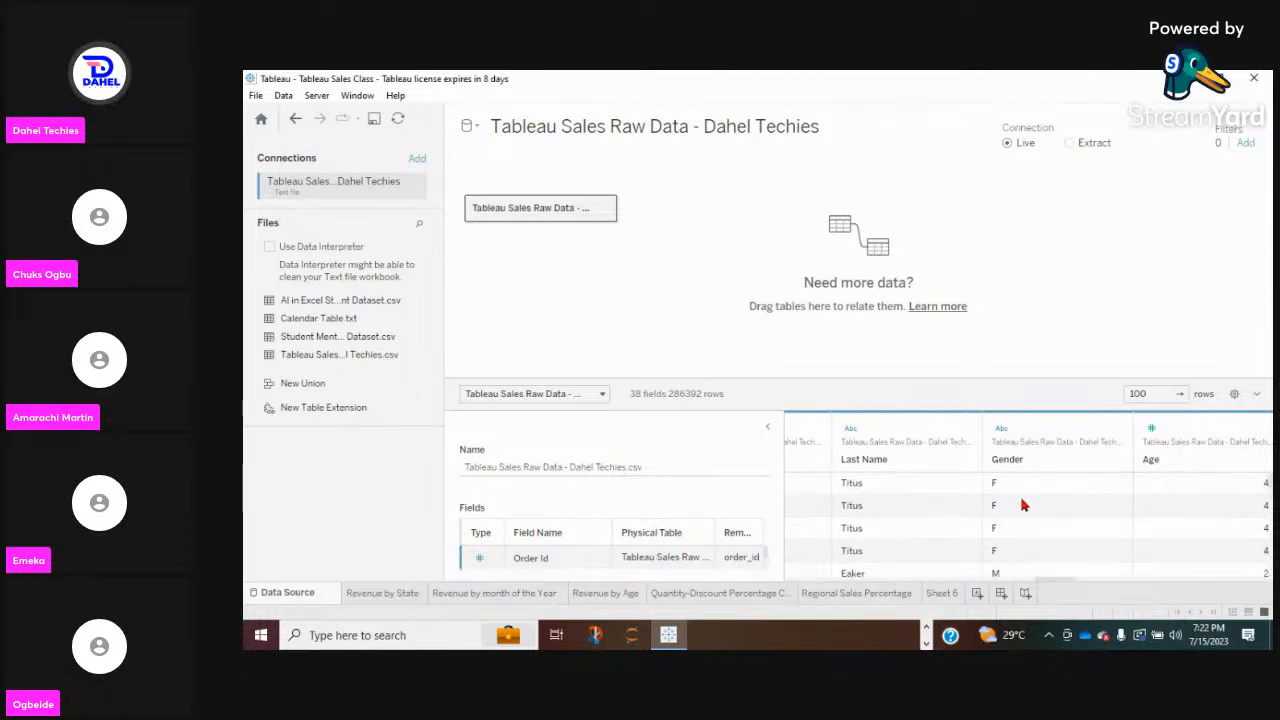
scroll(1023, 505, down, 5)
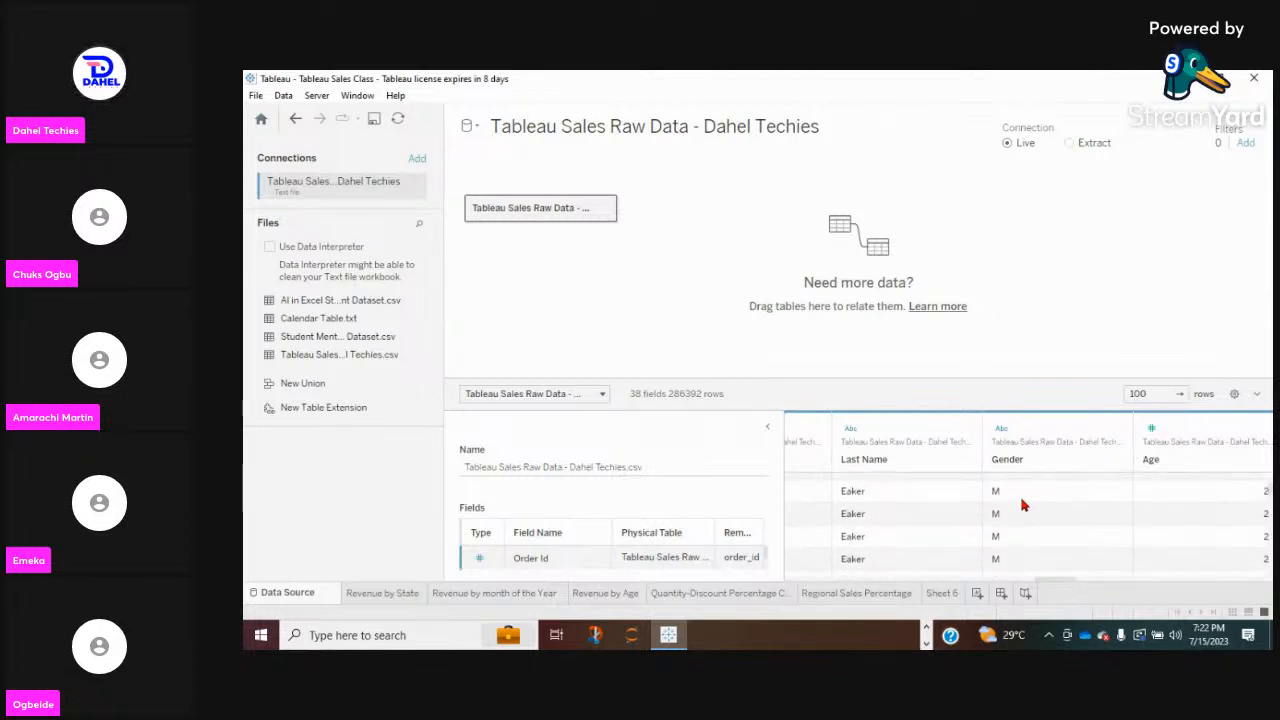
scroll(1023, 505, up, 5)
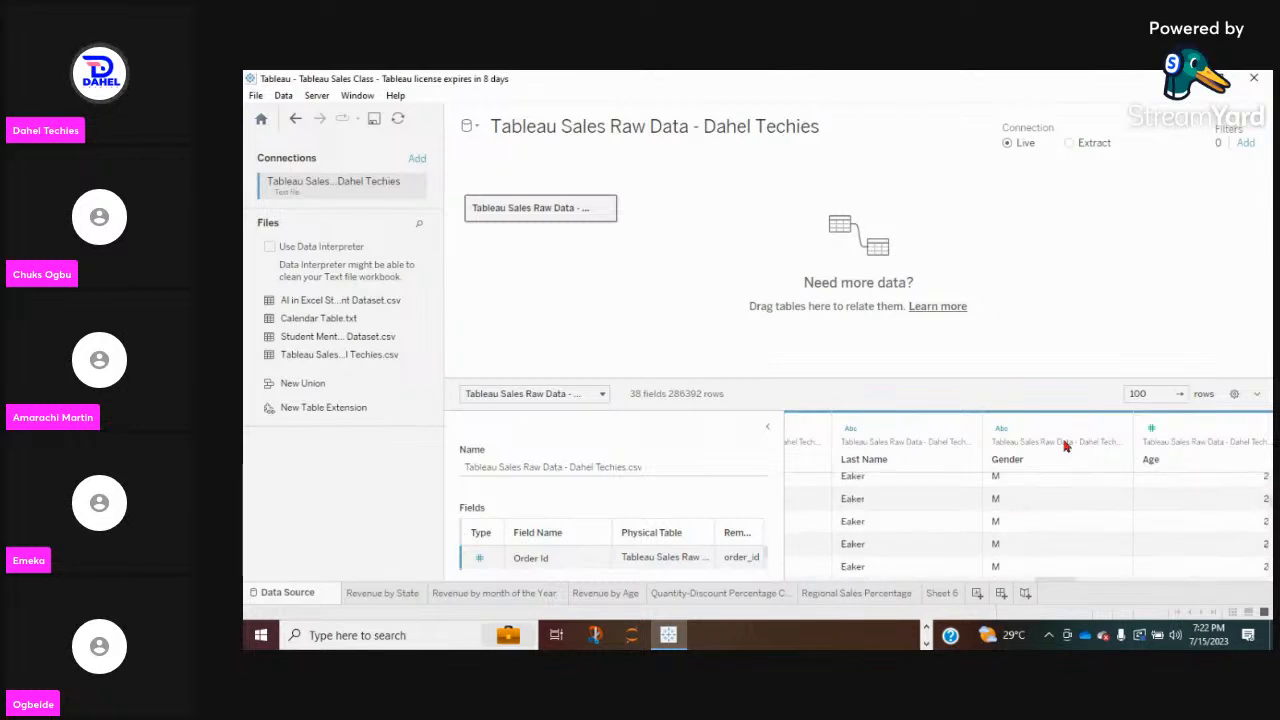
Check the Gender column's available field options without applying any, and read through more of its row values.
click(1117, 432)
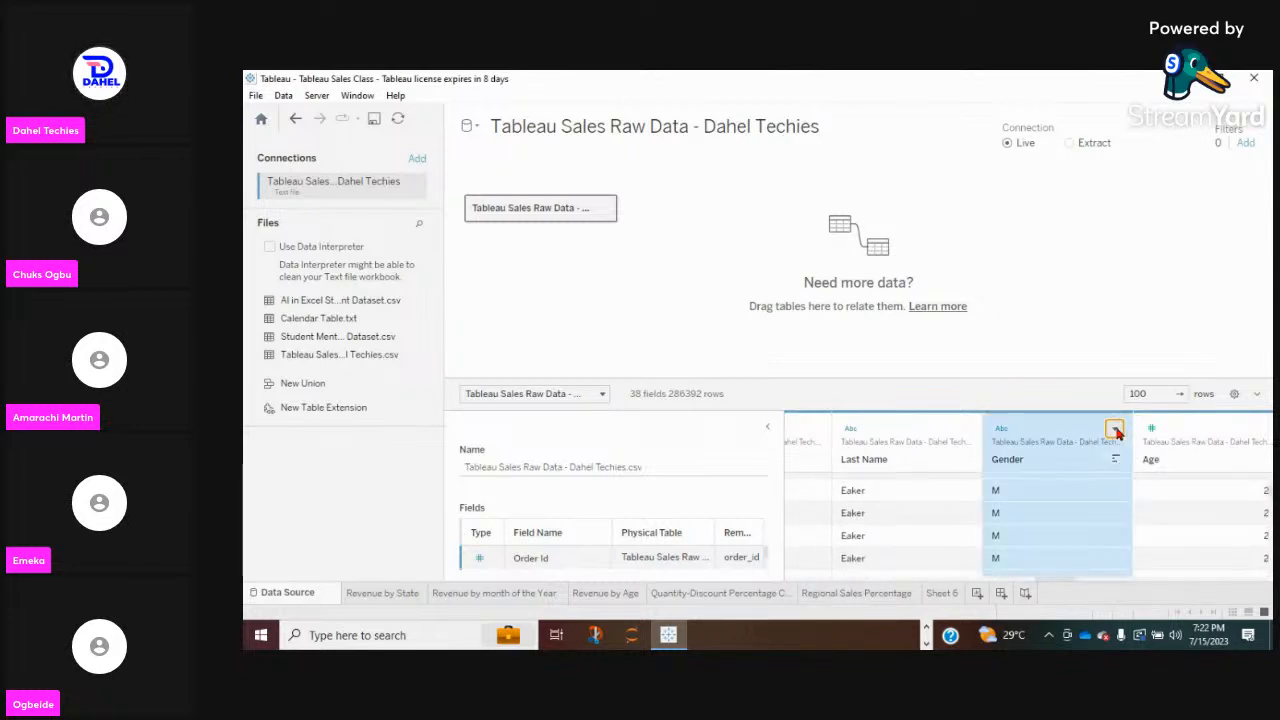
click(1115, 431)
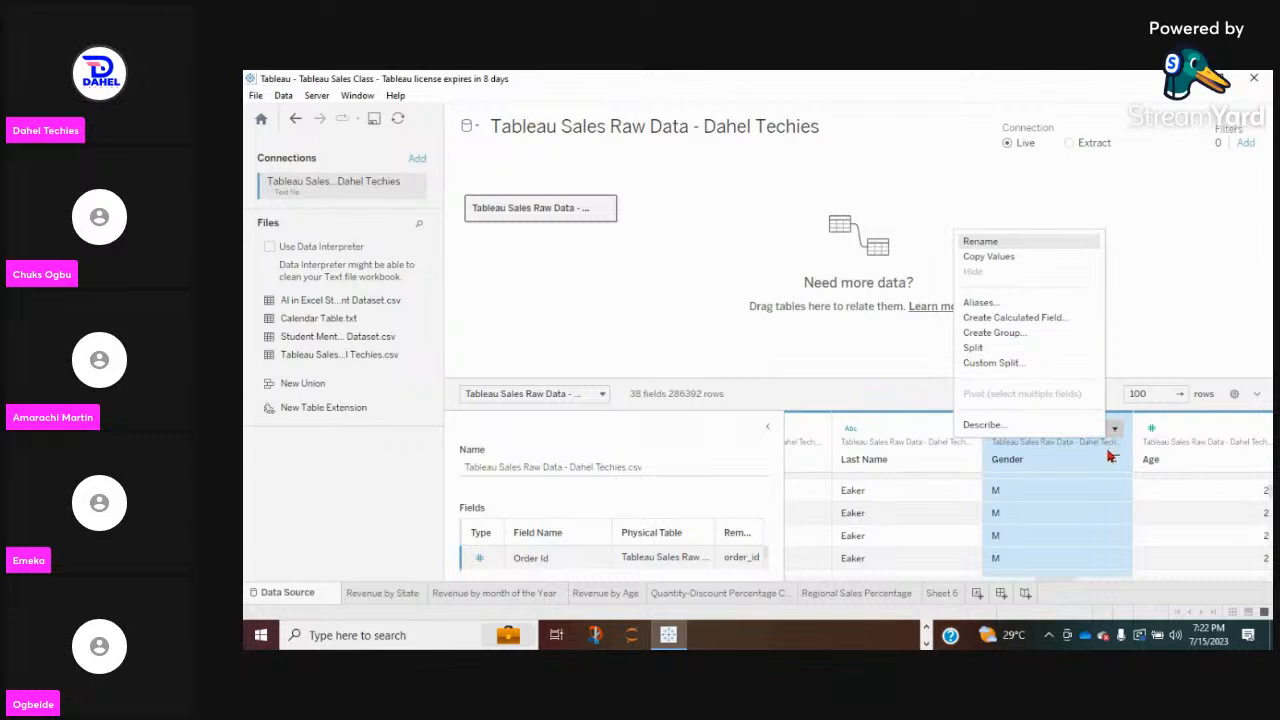
scroll(1036, 546, down, 1)
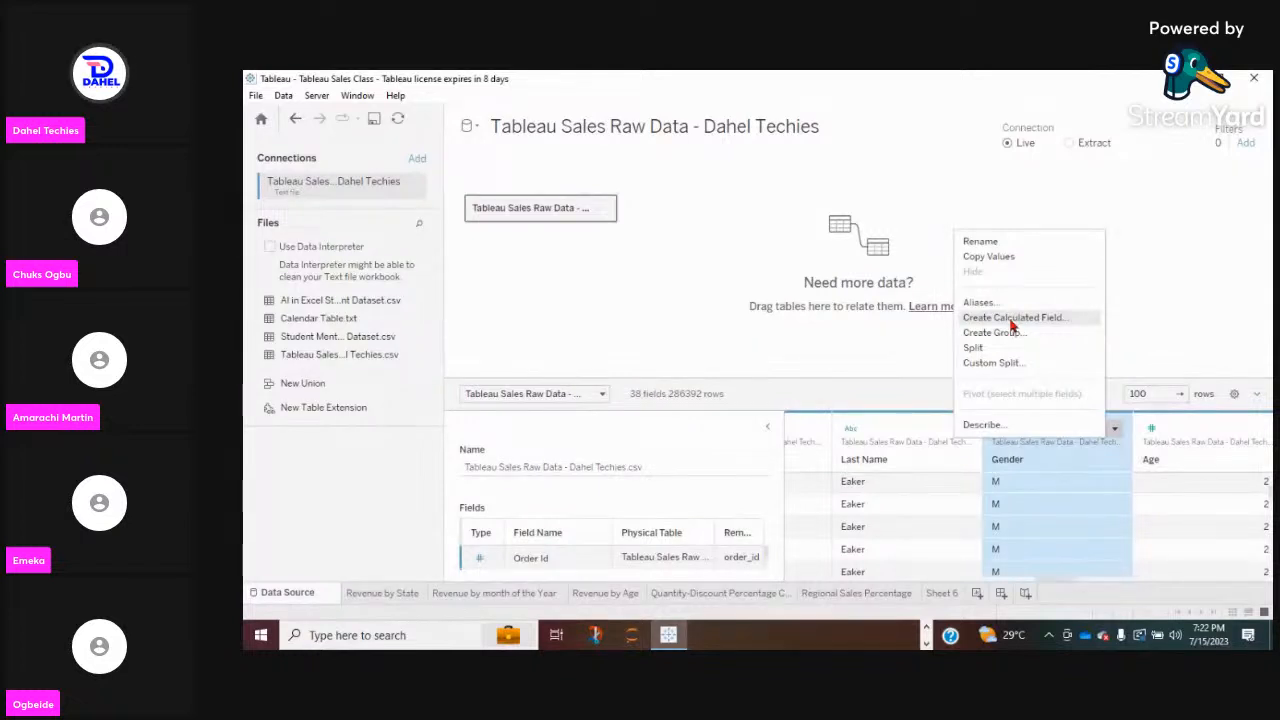
click(948, 368)
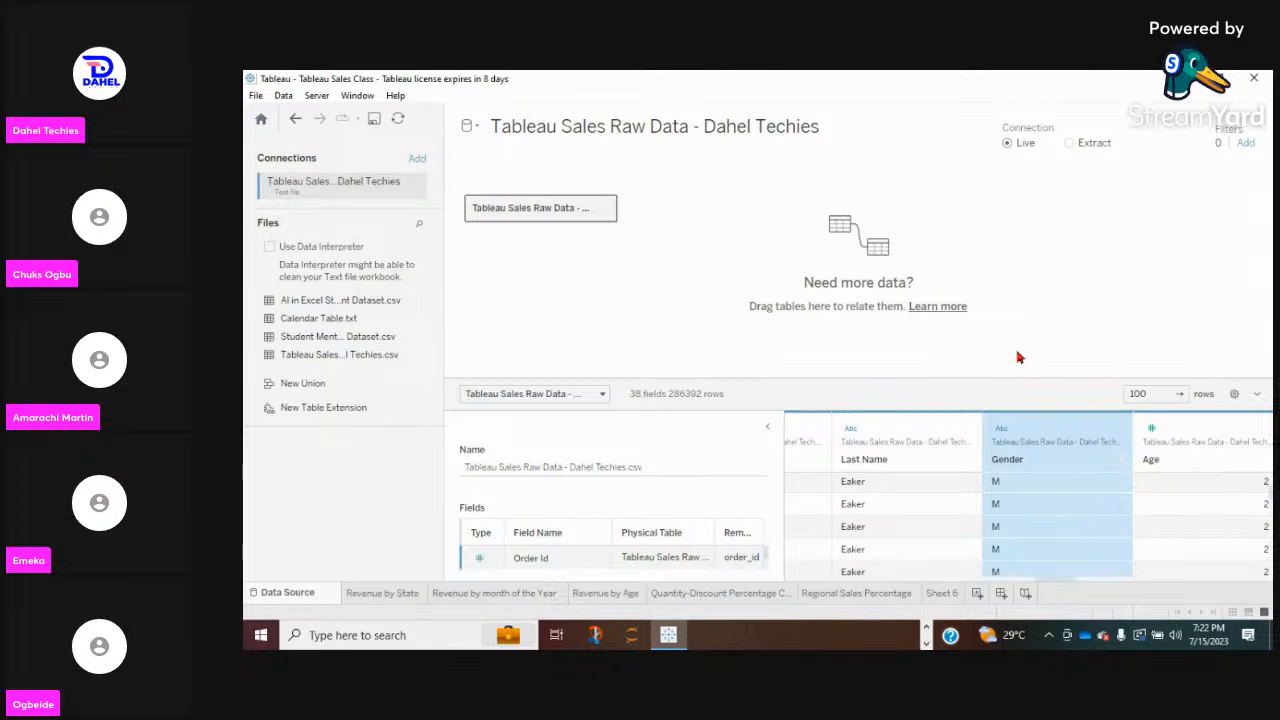
scroll(1012, 500, up, 1)
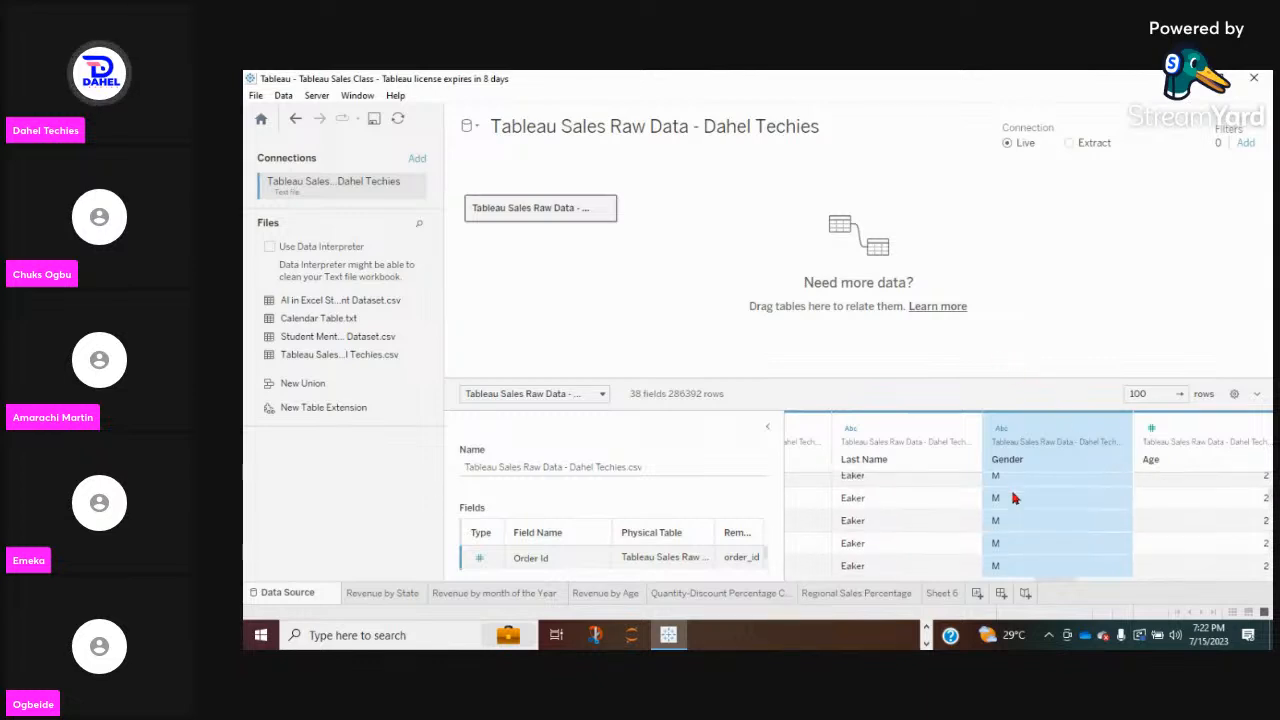
scroll(1012, 498, down, 5)
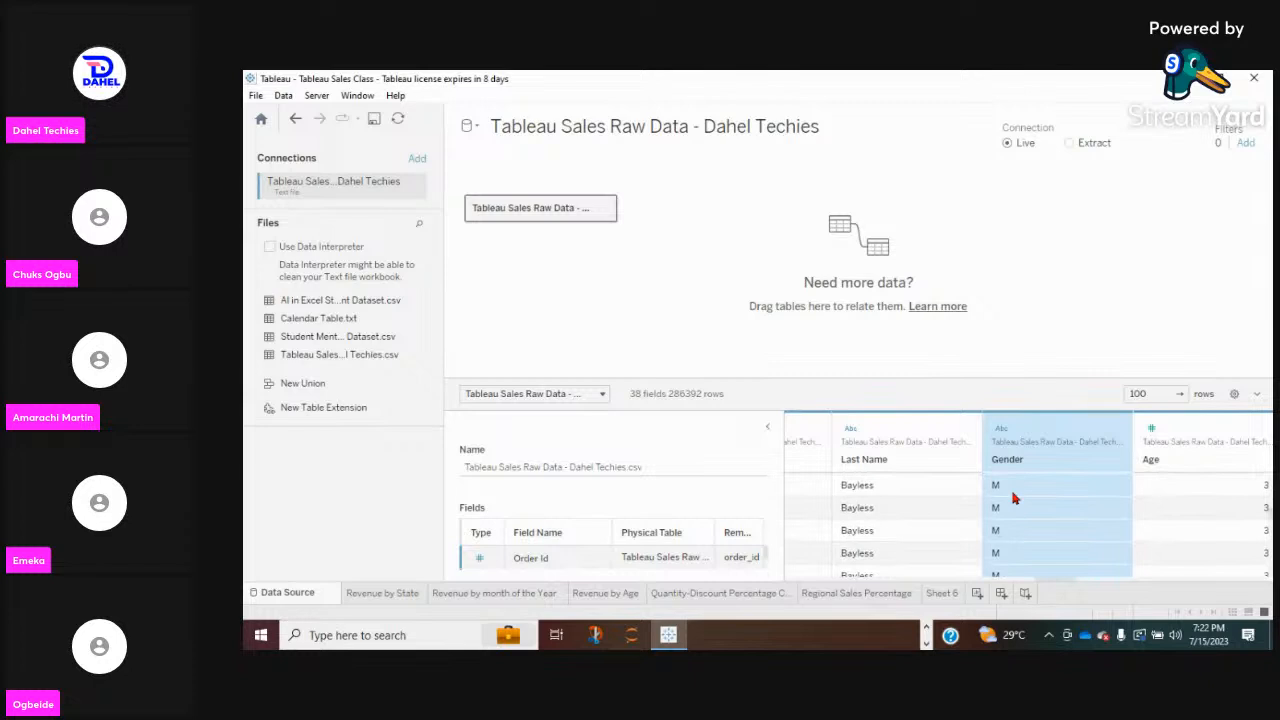
scroll(1012, 498, down, 2)
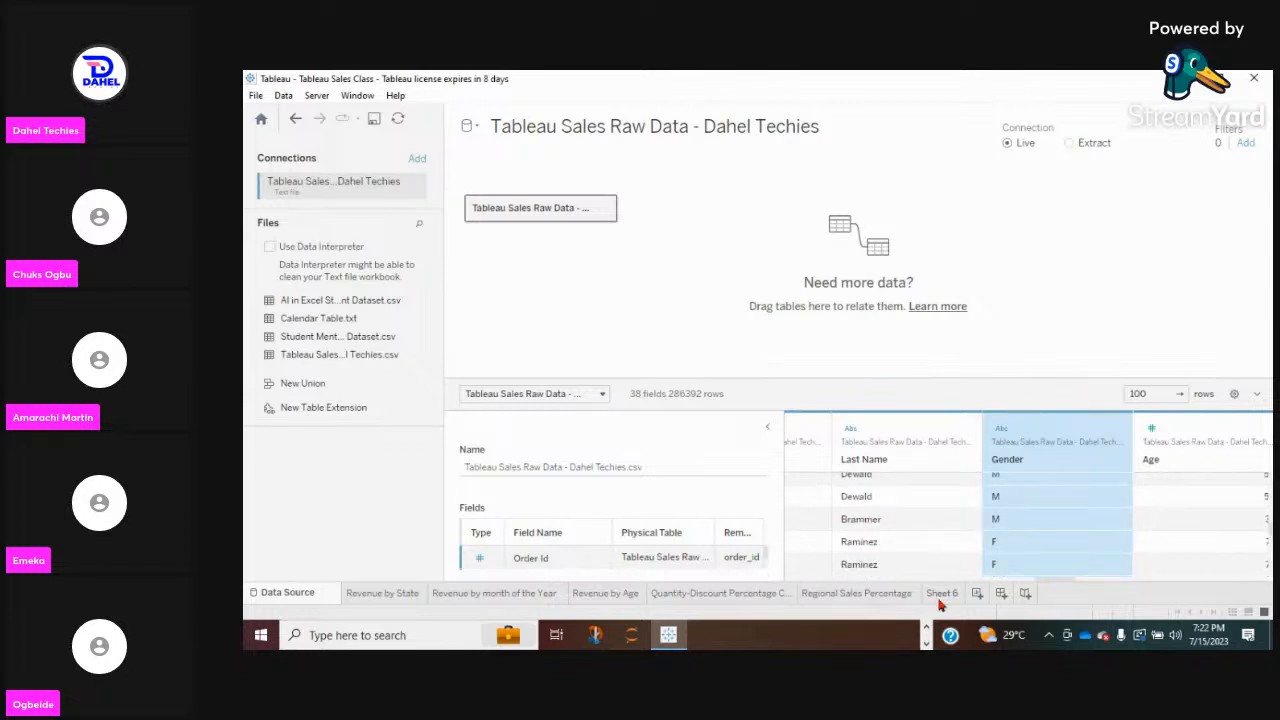
Return to Sheet 6 and start a new calculated field named Female Revenue.
click(940, 596)
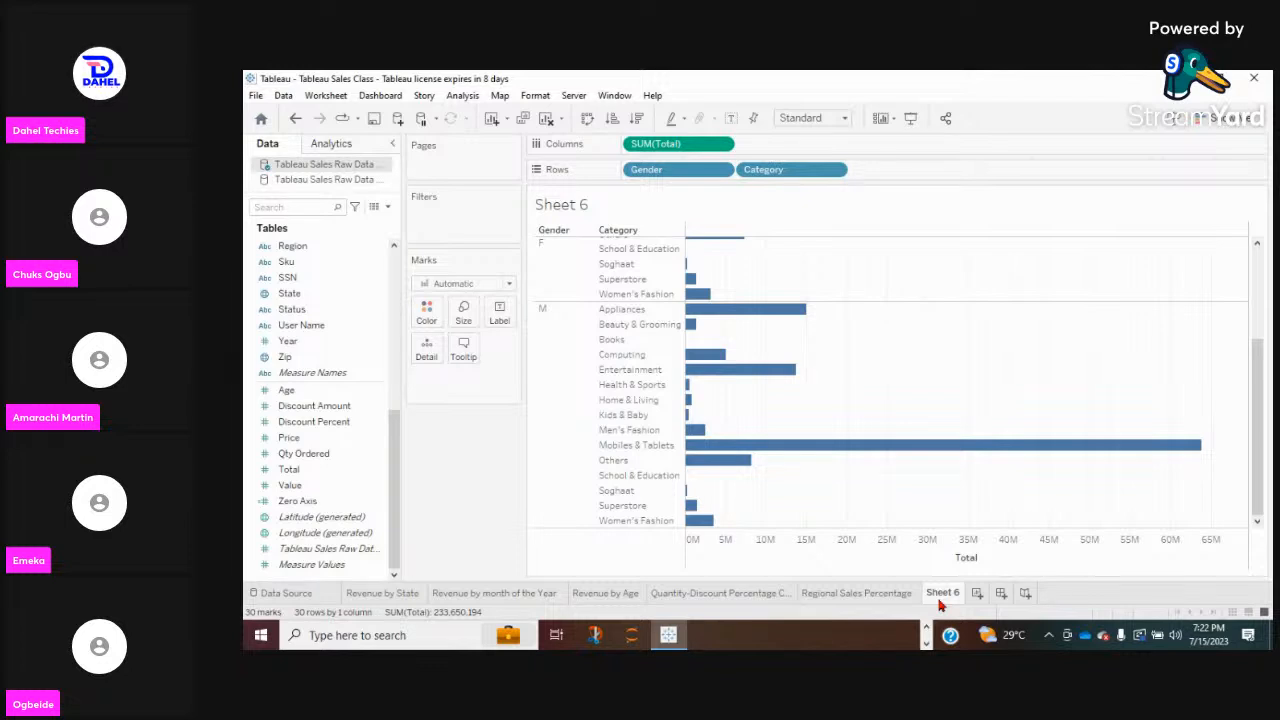
click(335, 485)
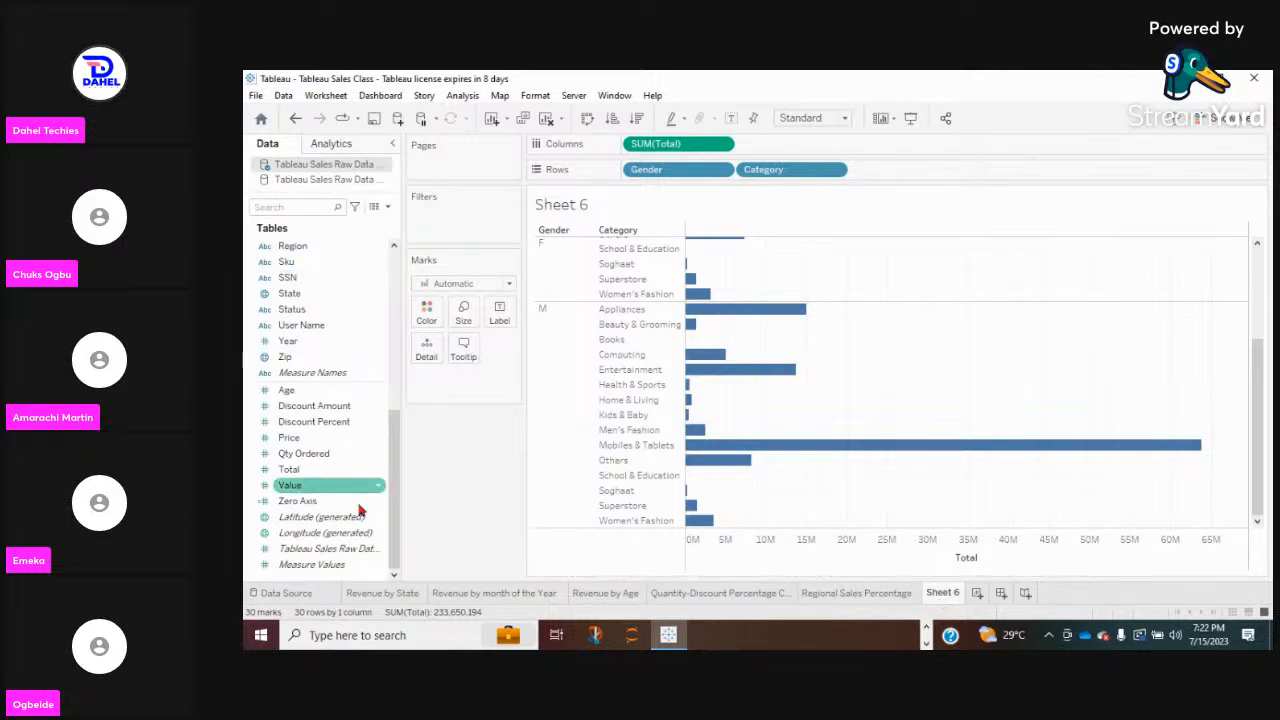
scroll(365, 537, up, 7)
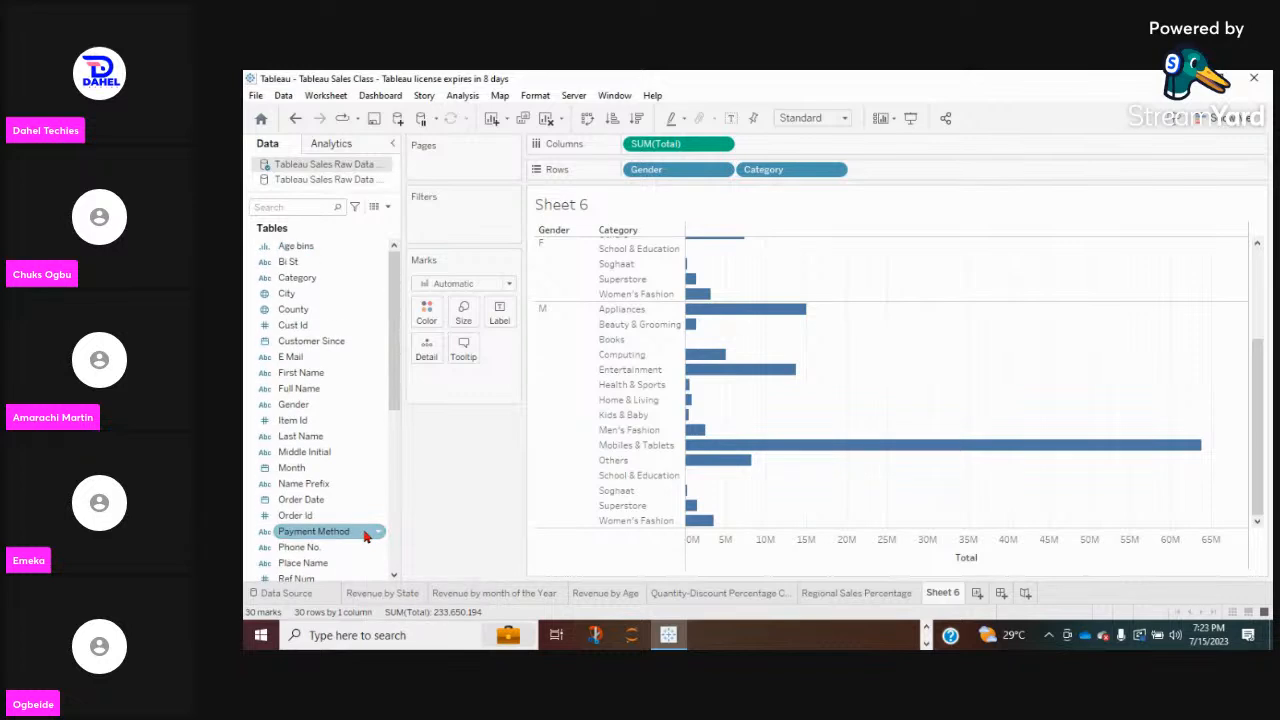
click(389, 210)
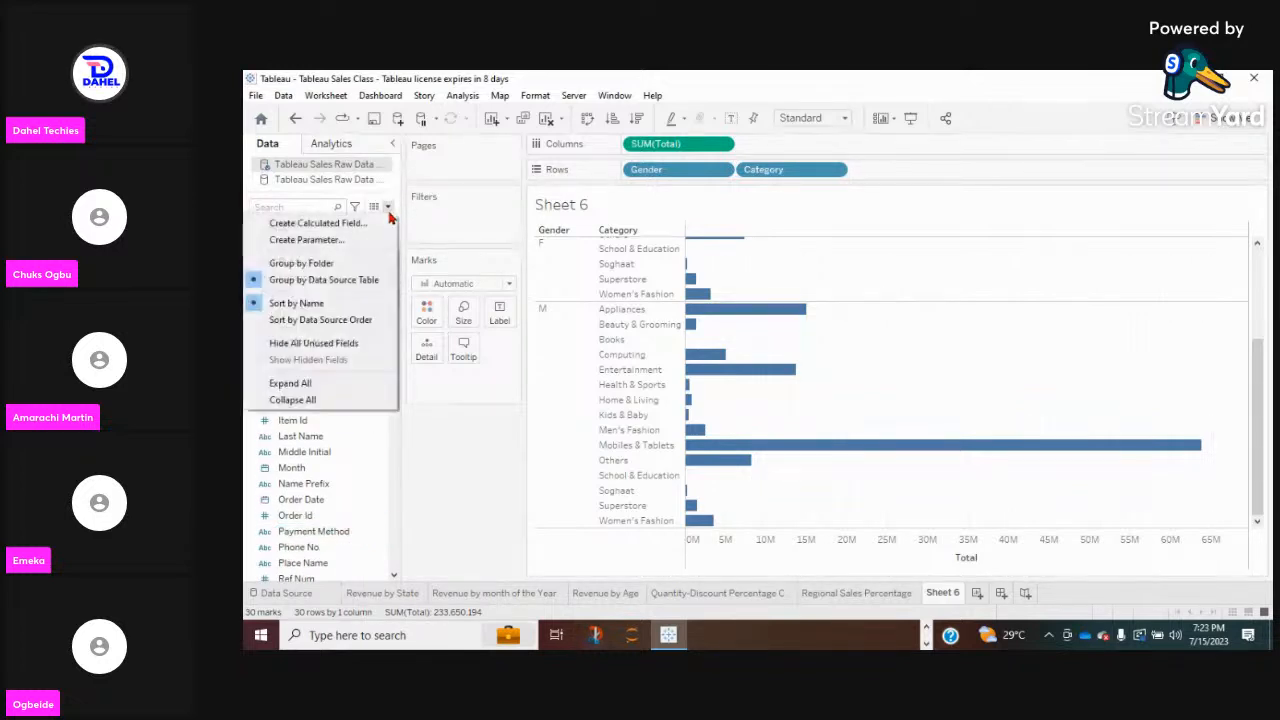
click(338, 221)
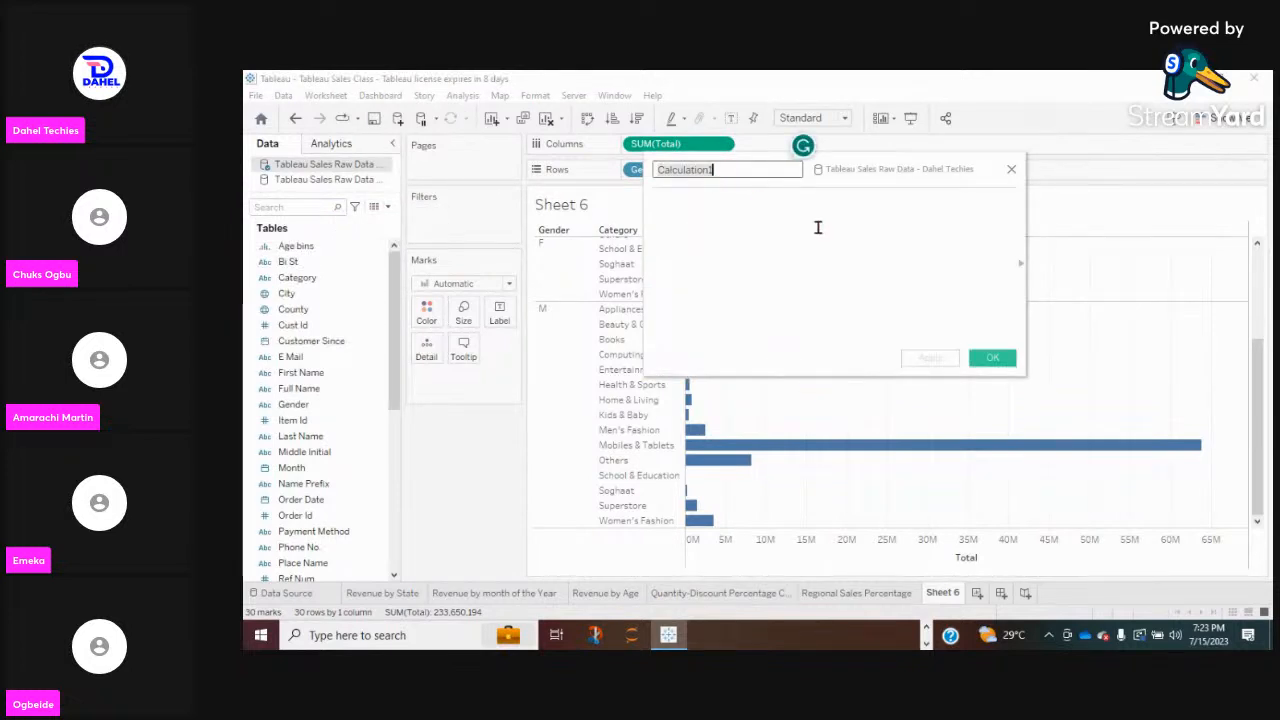
click(886, 263)
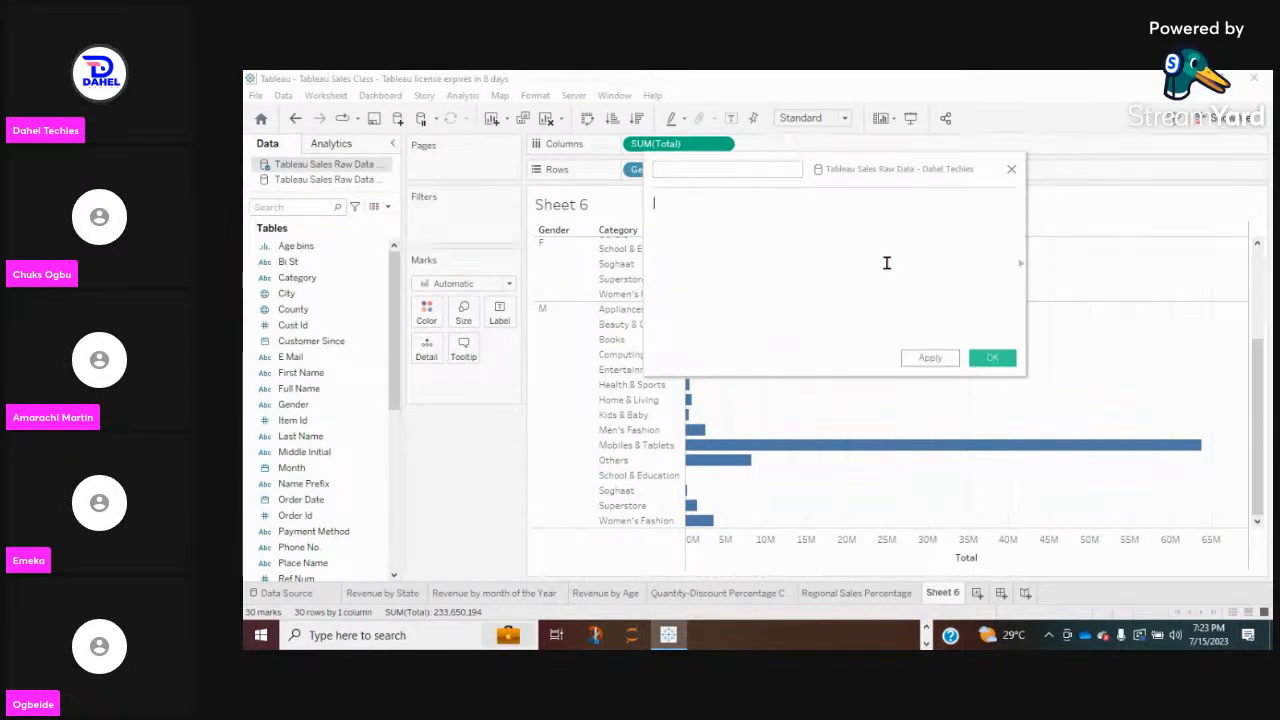
click(724, 169)
text(F)
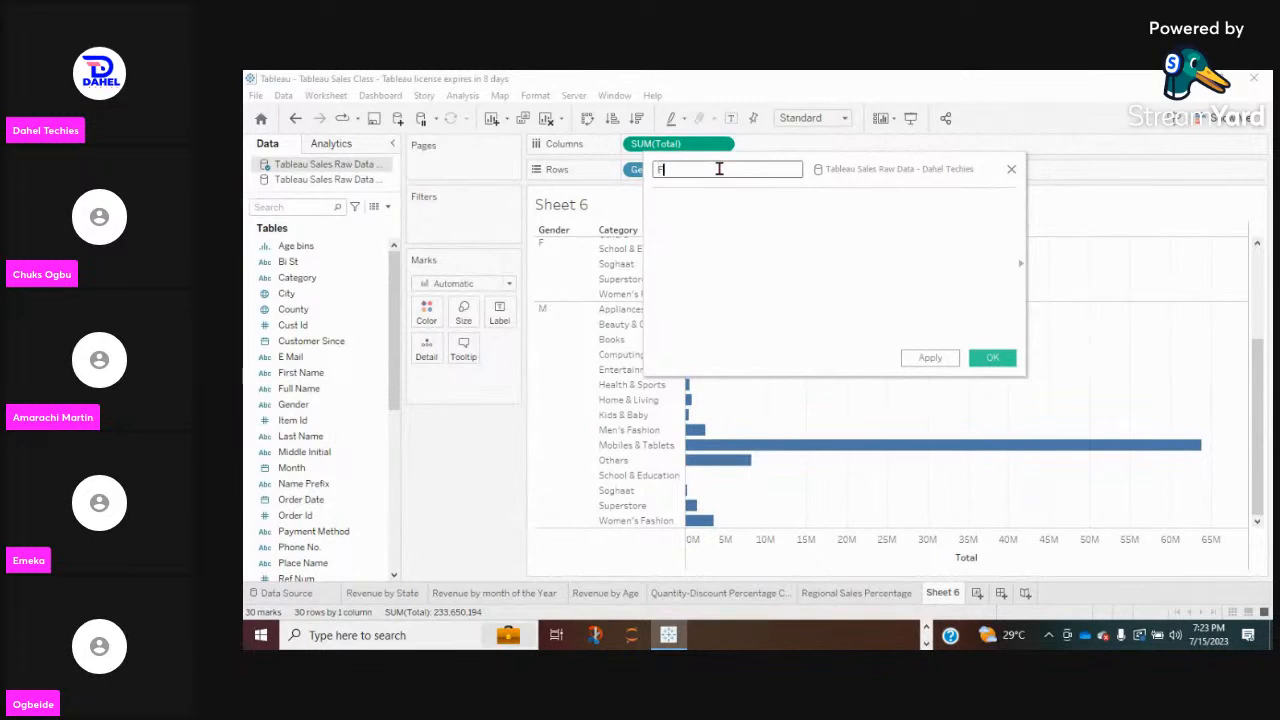
text(emale Re)
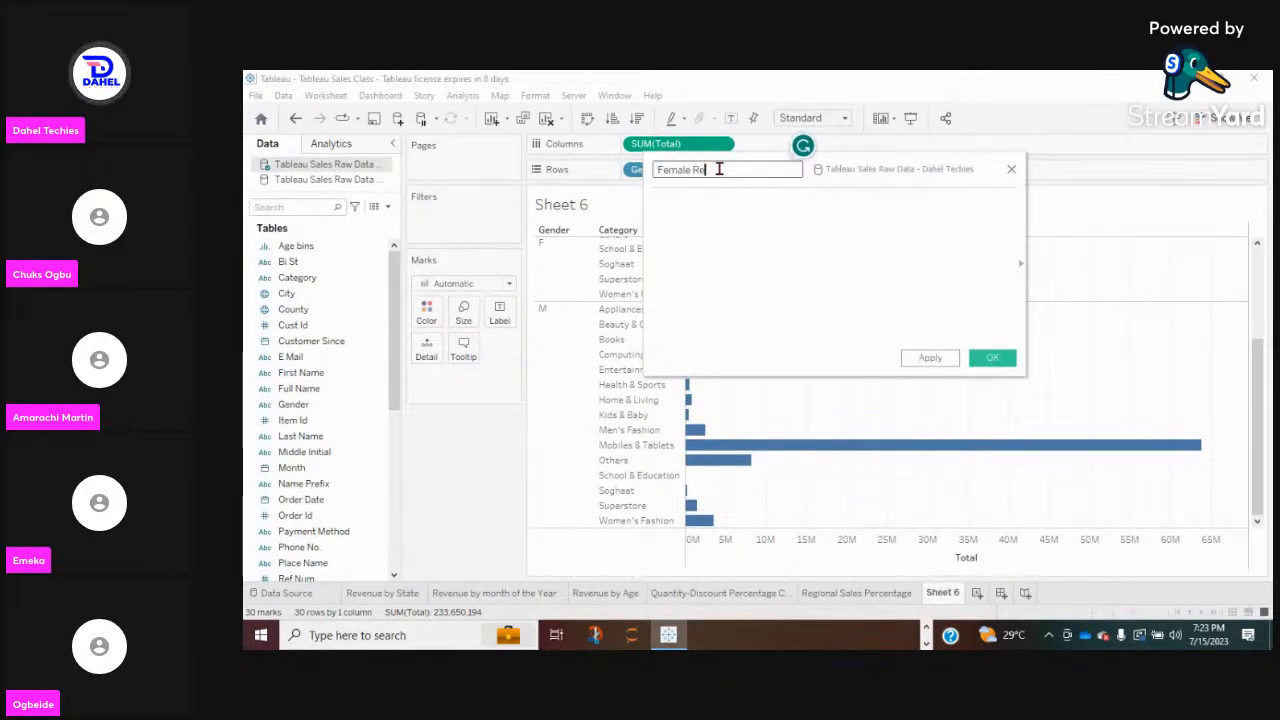
text(venue)
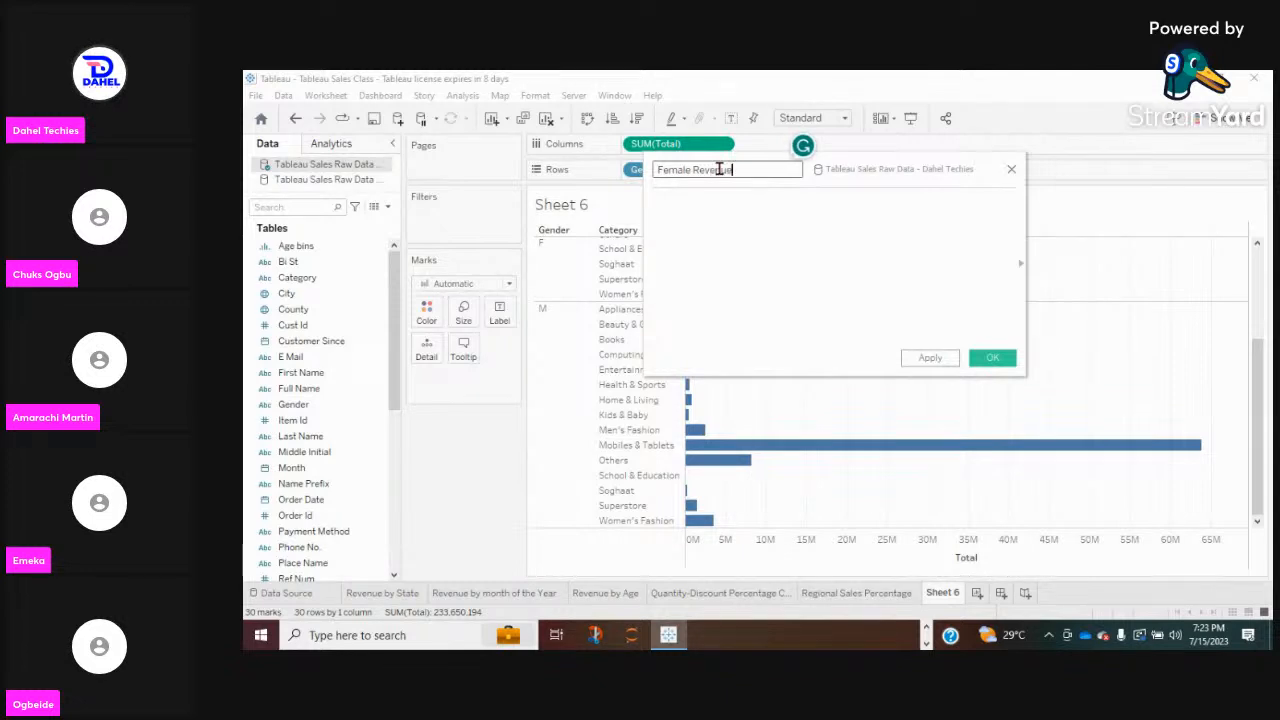
Enter the Female Revenue formula IF (GENDER) = 'F' THEN (TOTAL) END.
click(702, 202)
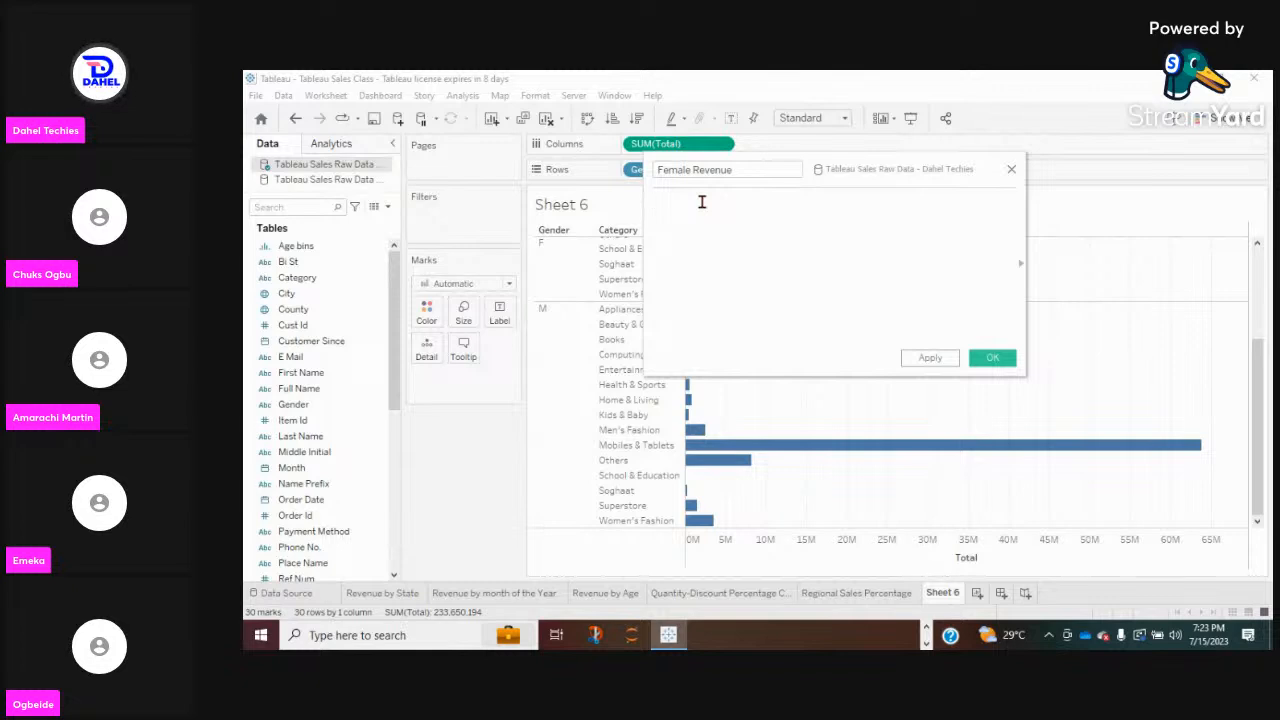
text(IF)
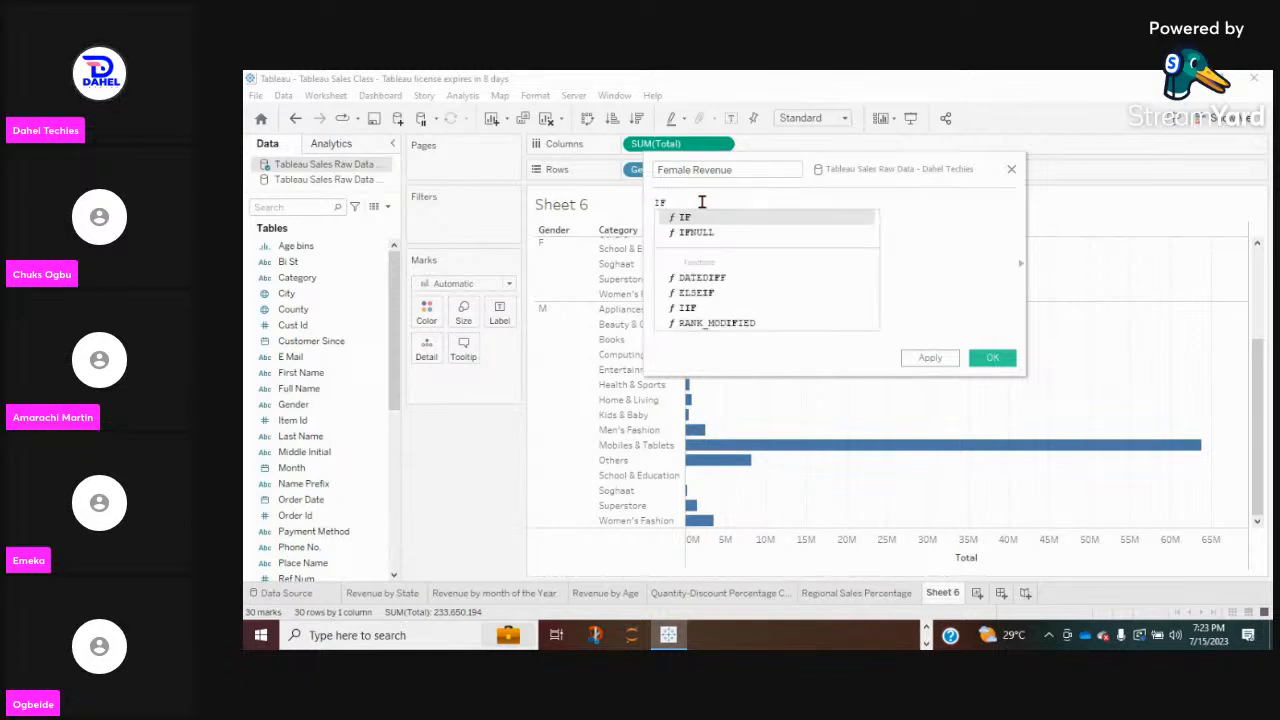
text( (GENDER))
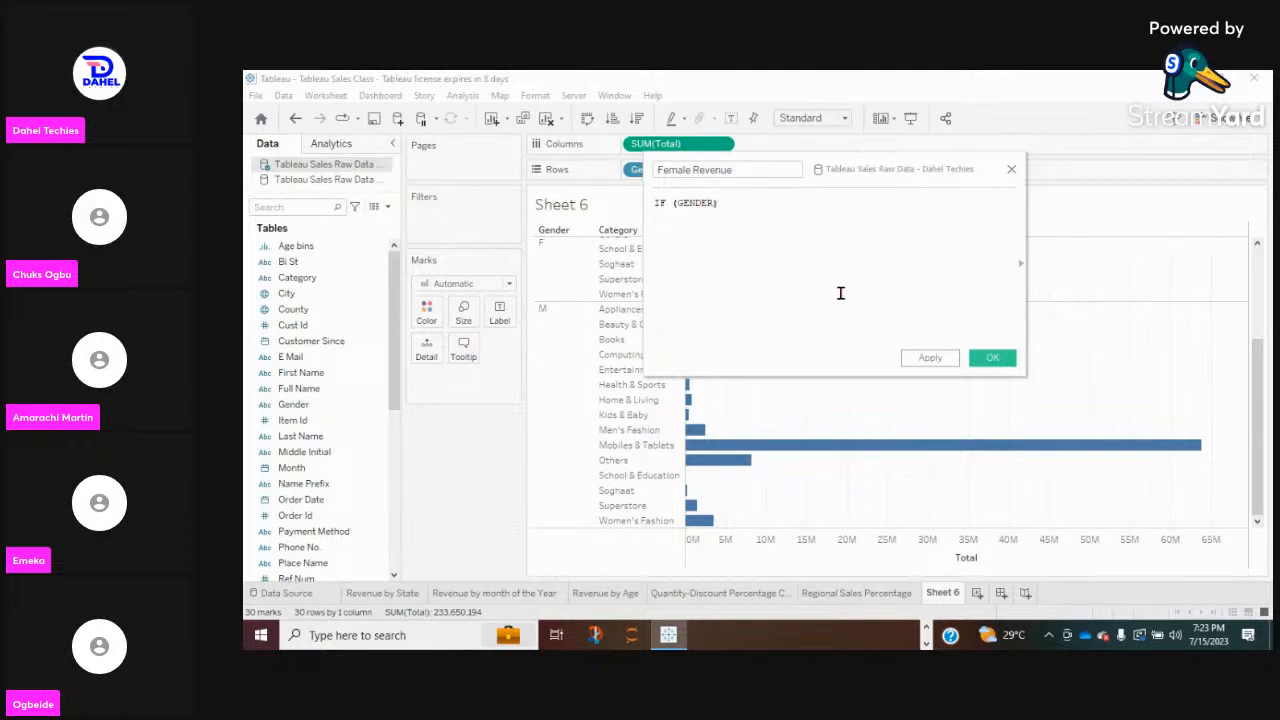
text( = 'F' THEN (TOD)
key(BackSpace)
text(TAL))
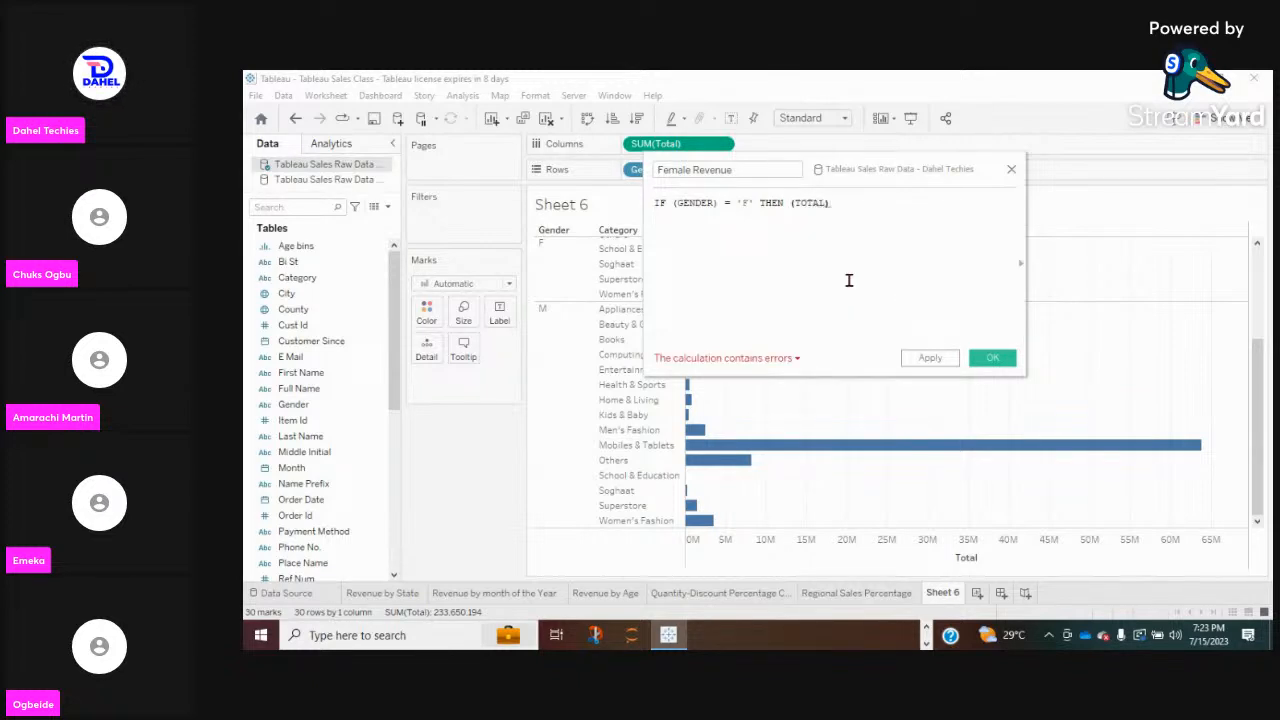
text( END)
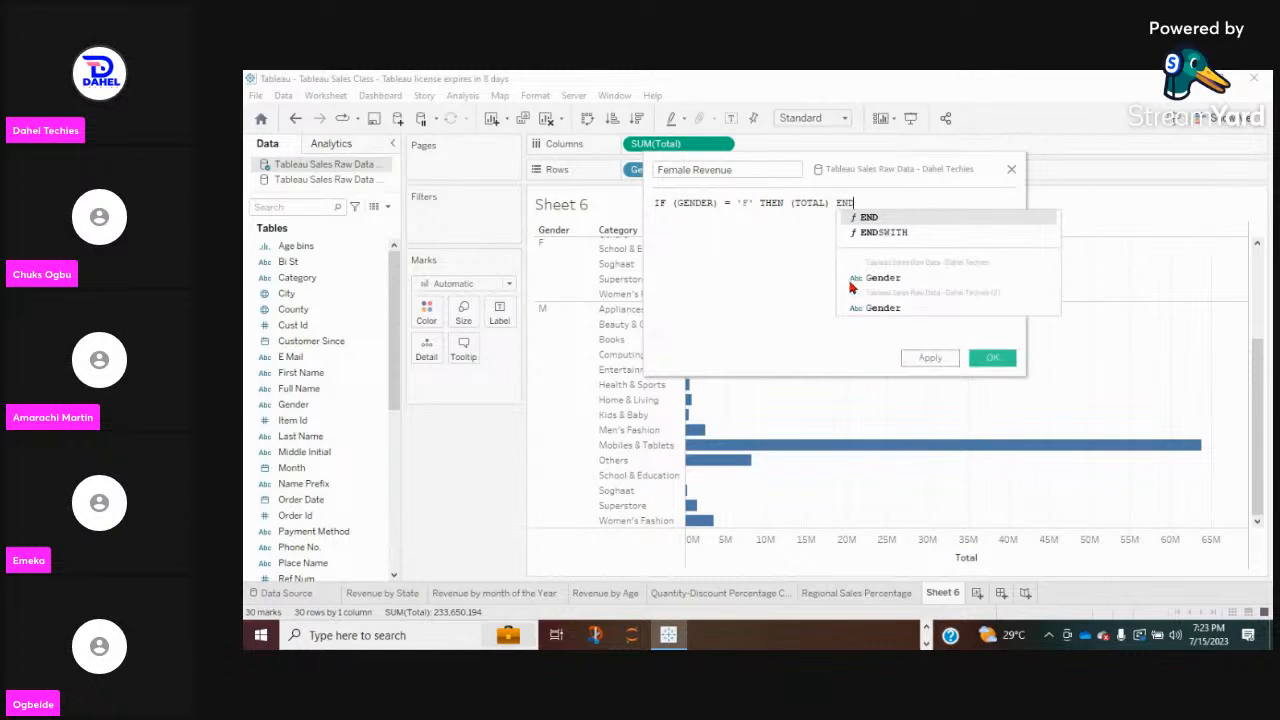
Replace the plain TOTAL text in the formula with the suggested [Total] field reference.
click(780, 245)
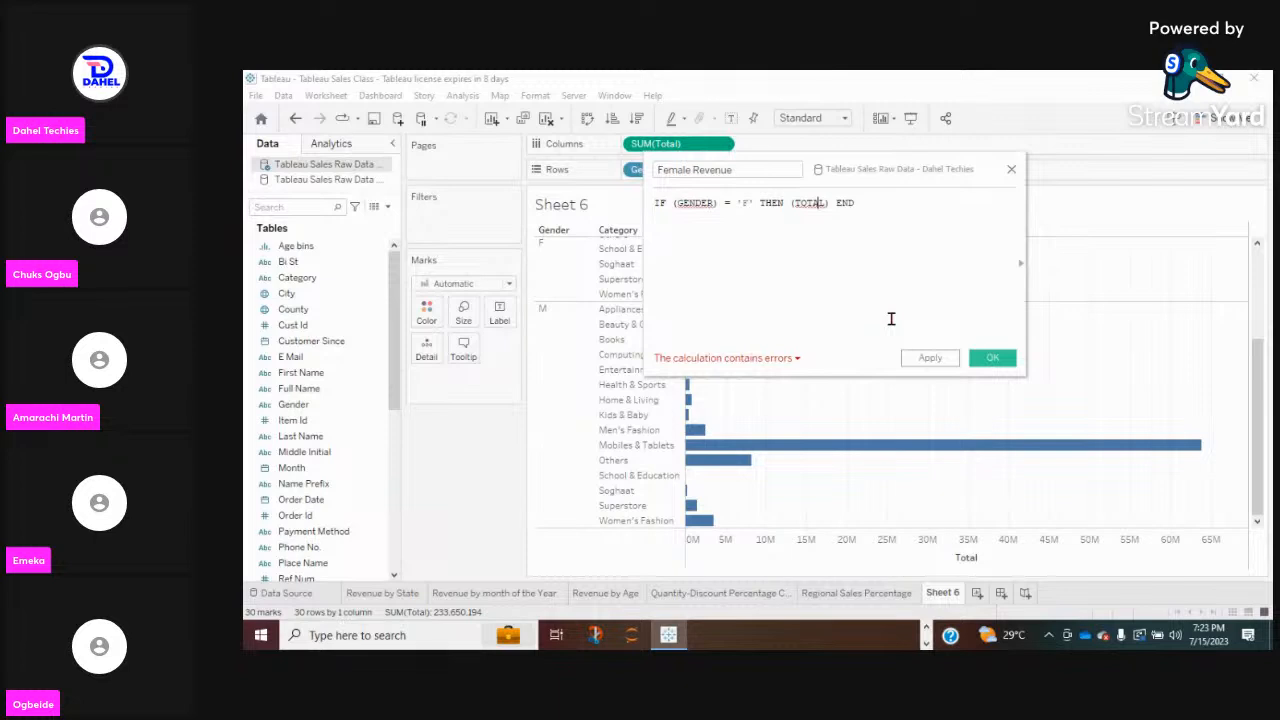
key(BackSpace)
key(BackSpace)
key(BackSpace)
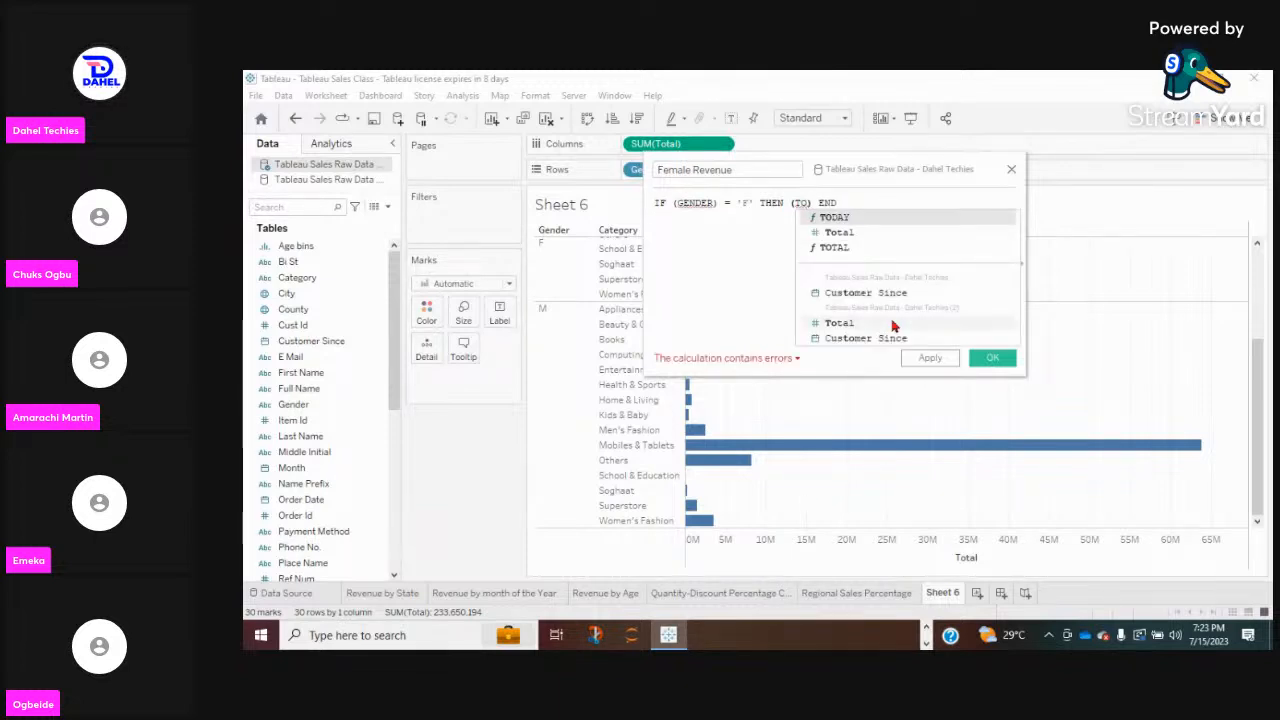
double_click(836, 234)
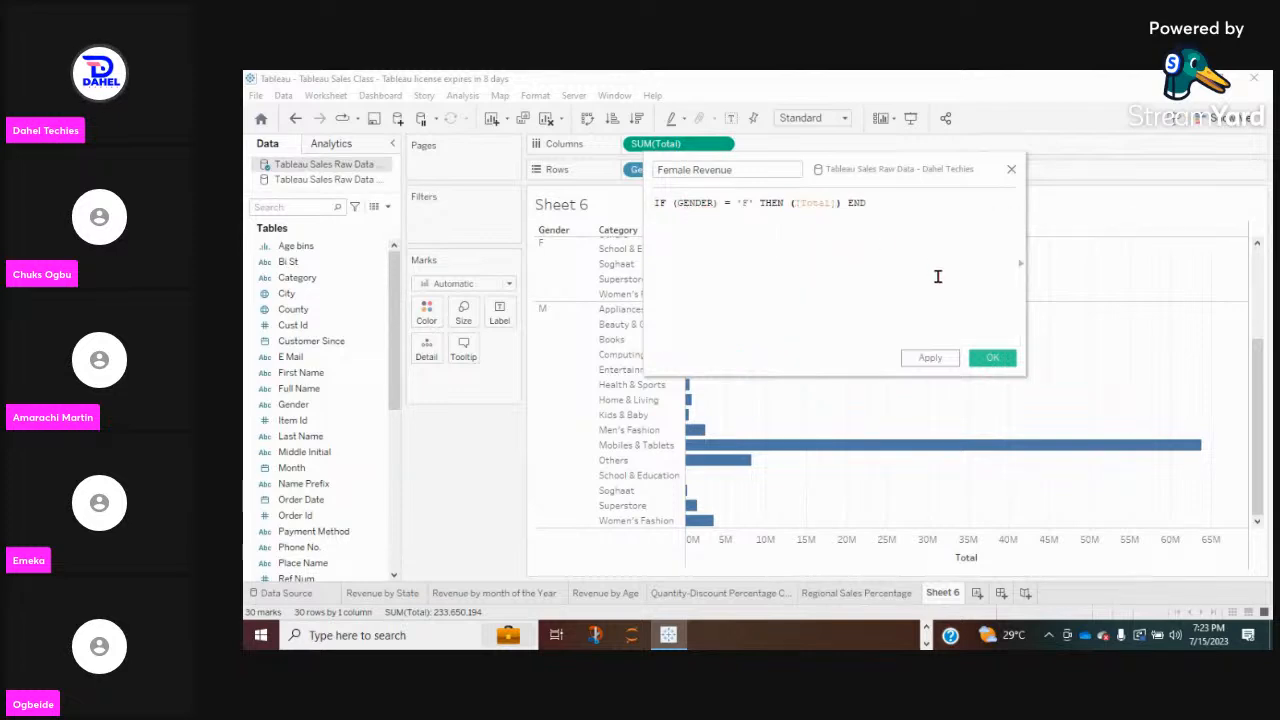
Try to re-enter the GENDER reference in the Female Revenue formula while checking the suggested fields.
click(695, 205)
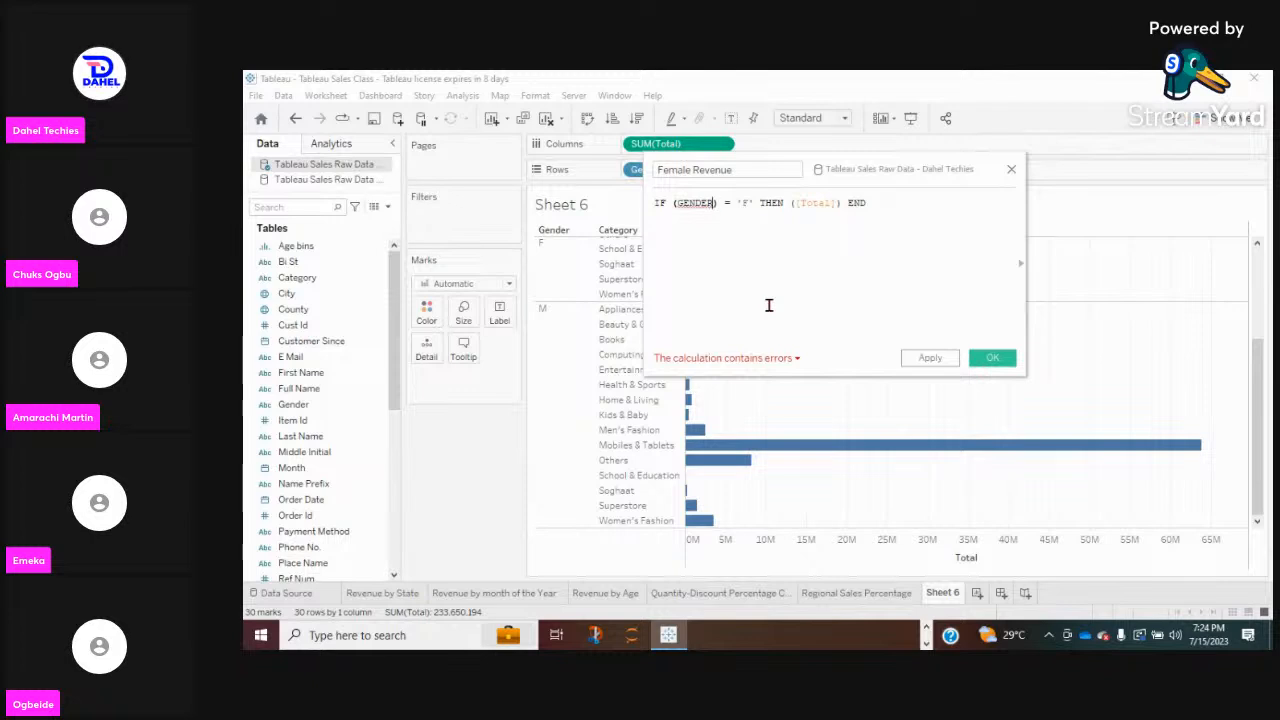
key(BackSpace)
key(BackSpace)
key(BackSpace)
key(BackSpace)
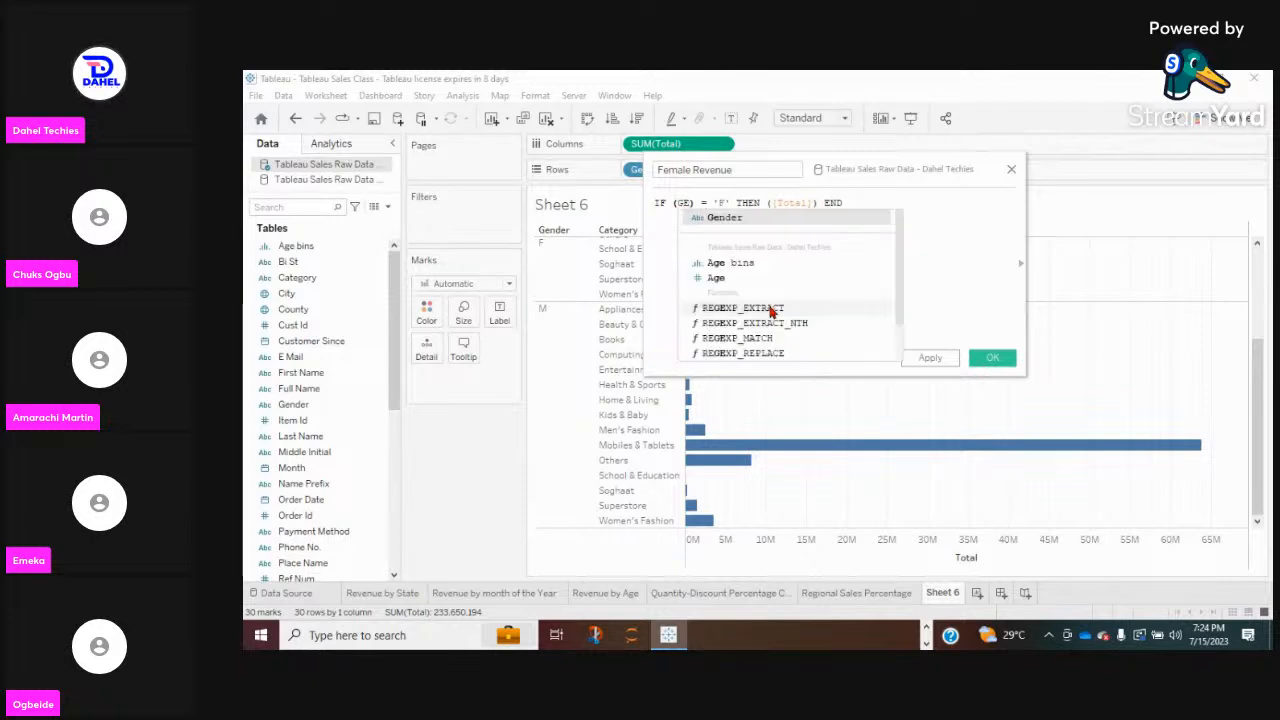
scroll(772, 313, down, 1)
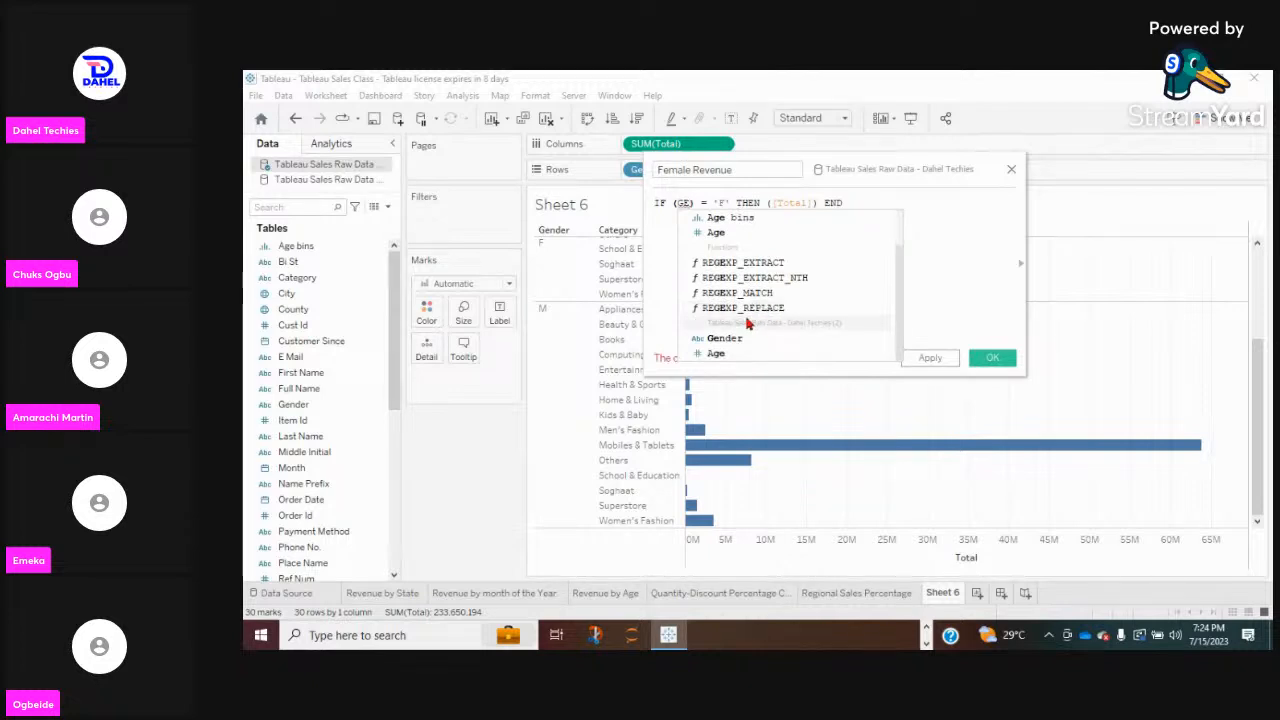
scroll(731, 345, up, 1)
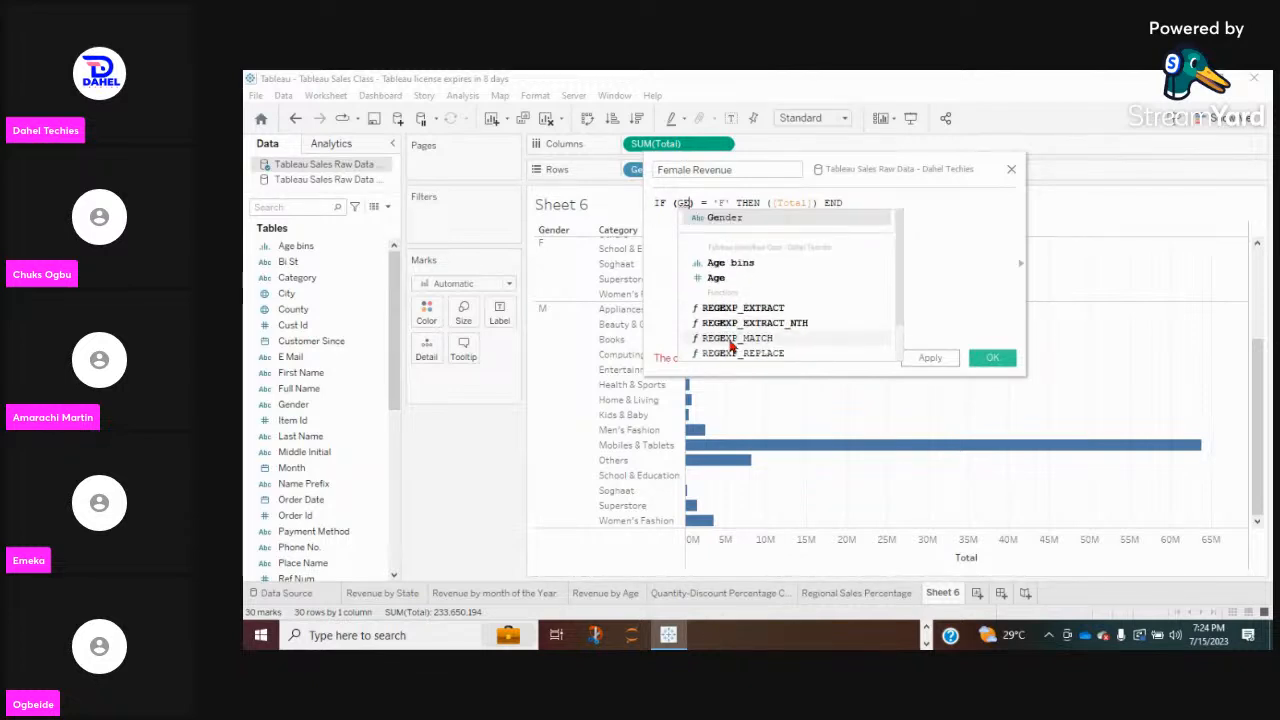
key(BackSpace)
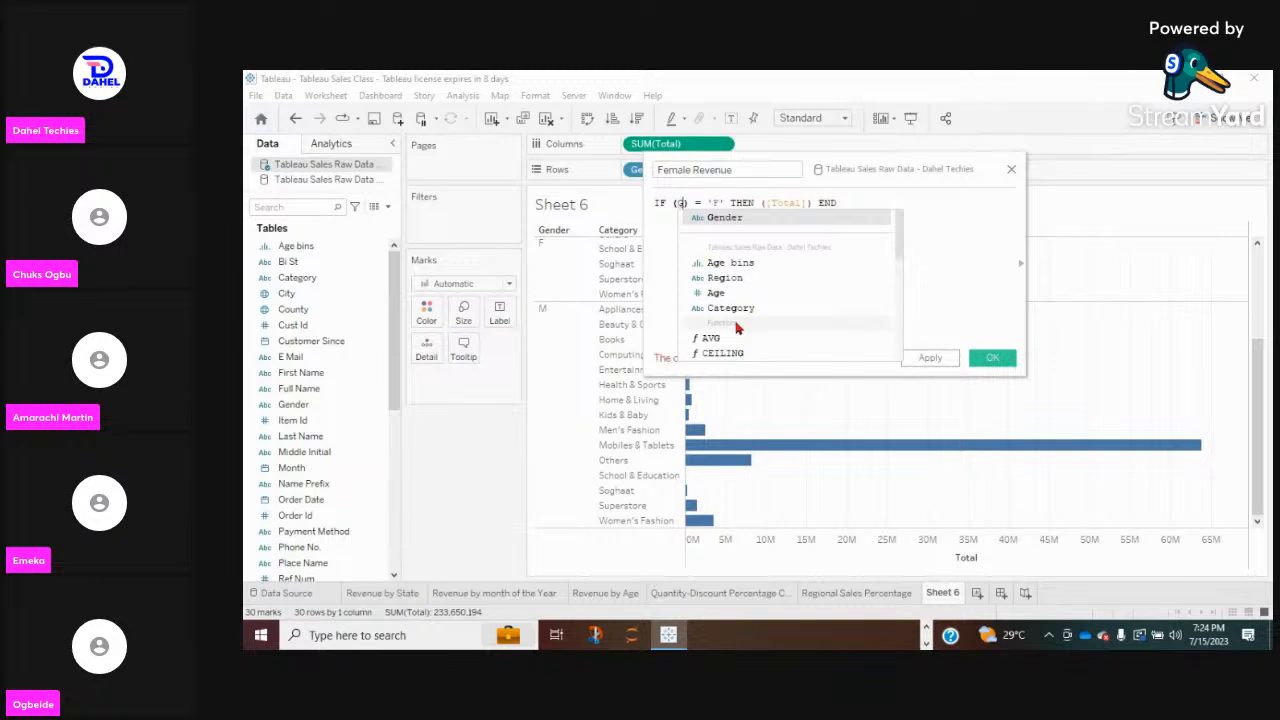
scroll(765, 262, down, 5)
scroll(790, 264, up, 5)
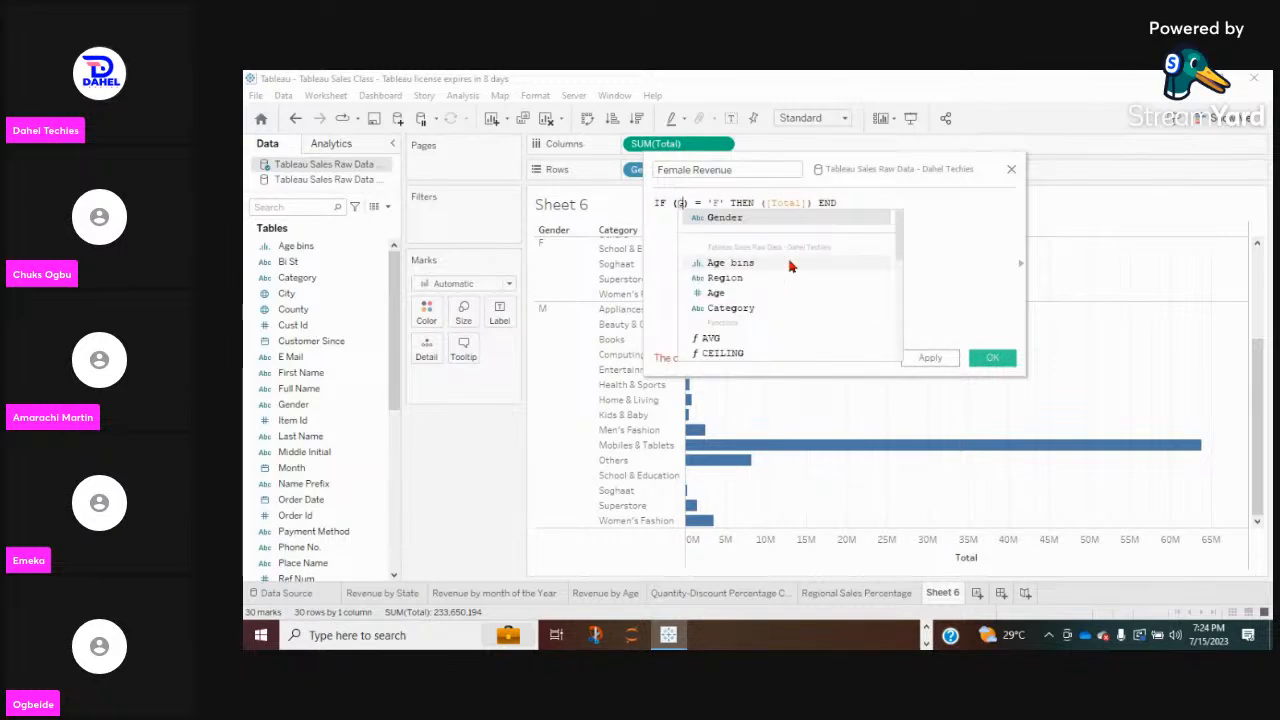
text(END)
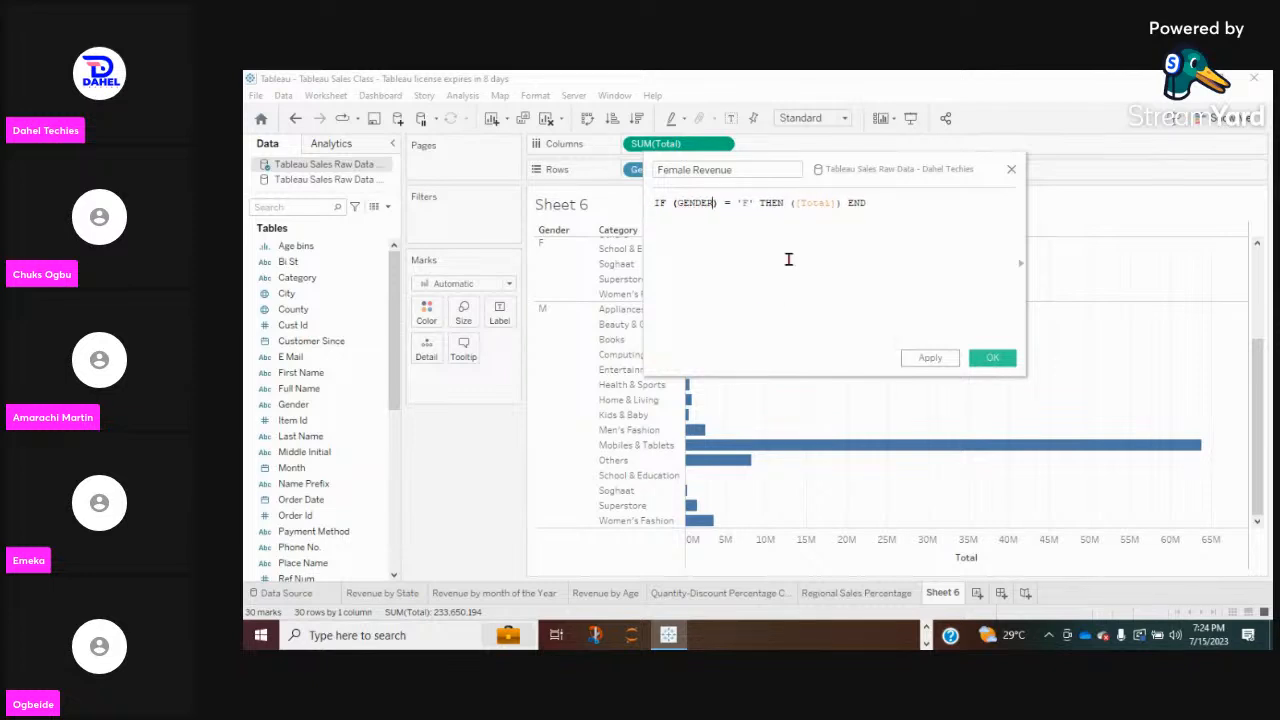
Replace GENDER with the Gender field name in the formula and save the Female Revenue calculated field.
key(BackSpace)
key(BackSpace)
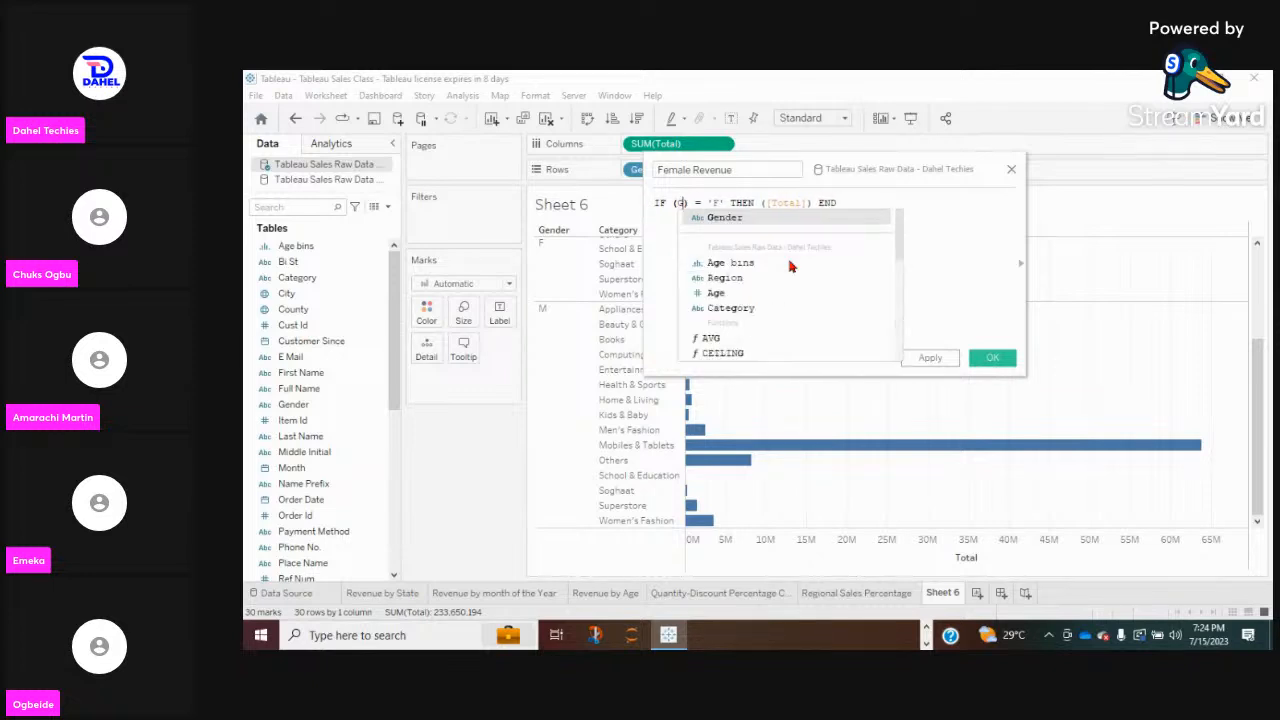
text(ender)
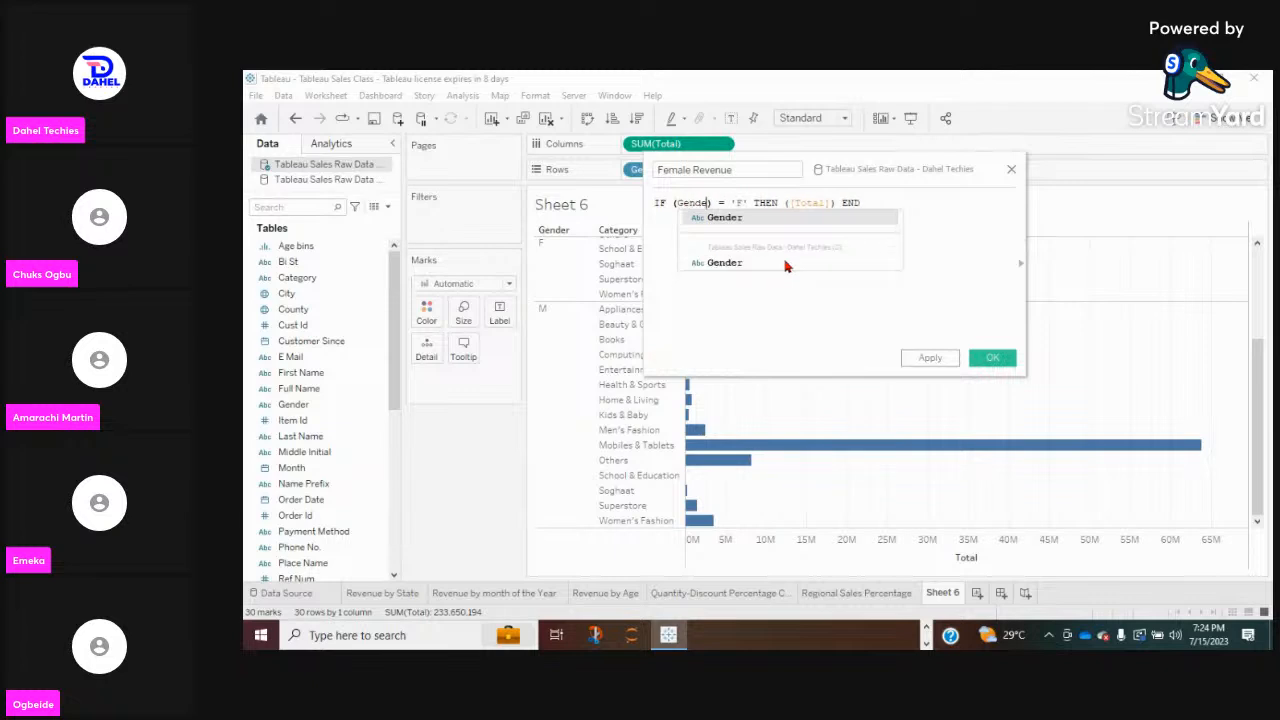
click(800, 297)
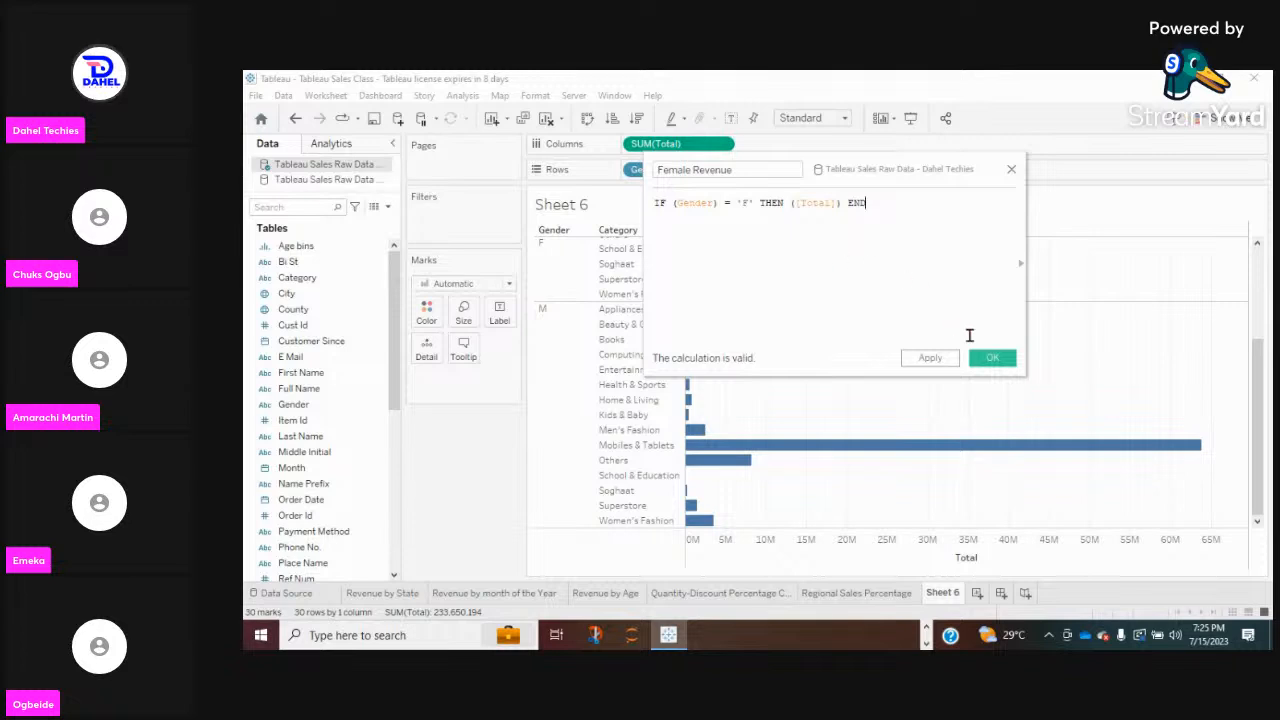
click(993, 360)
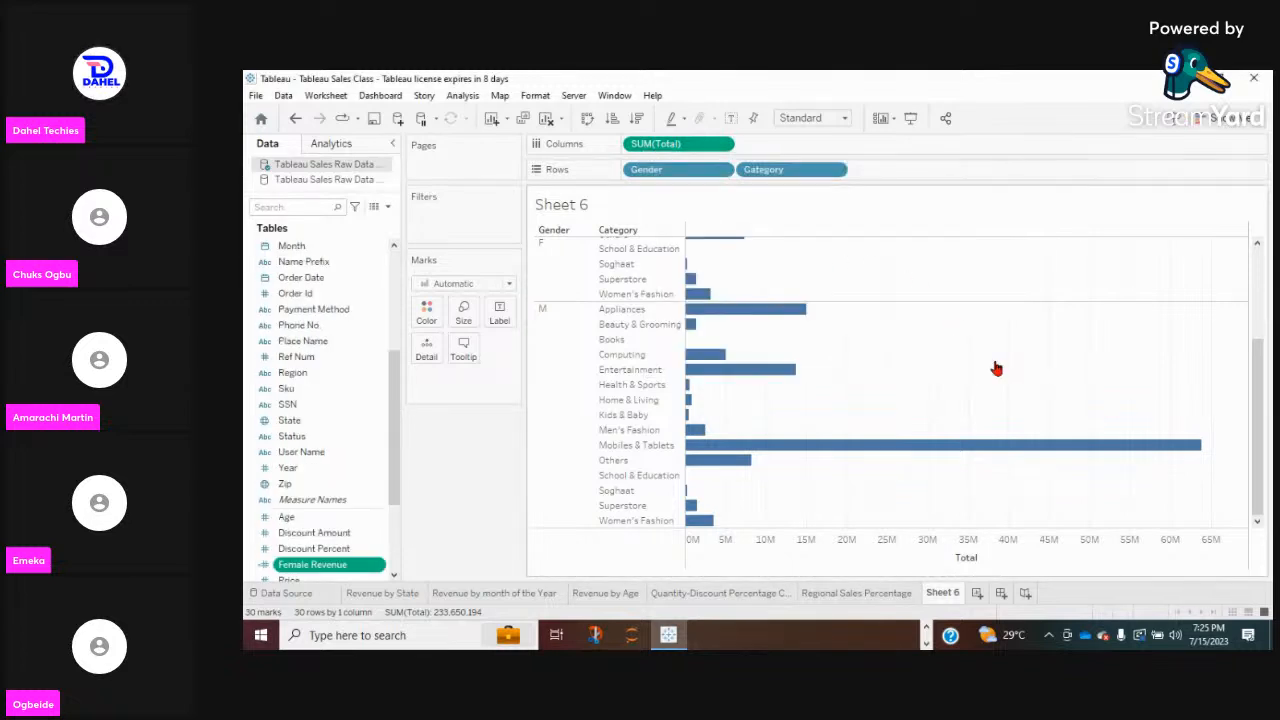
Start another new calculated field for Sheet 6.
scroll(340, 380, down, 5)
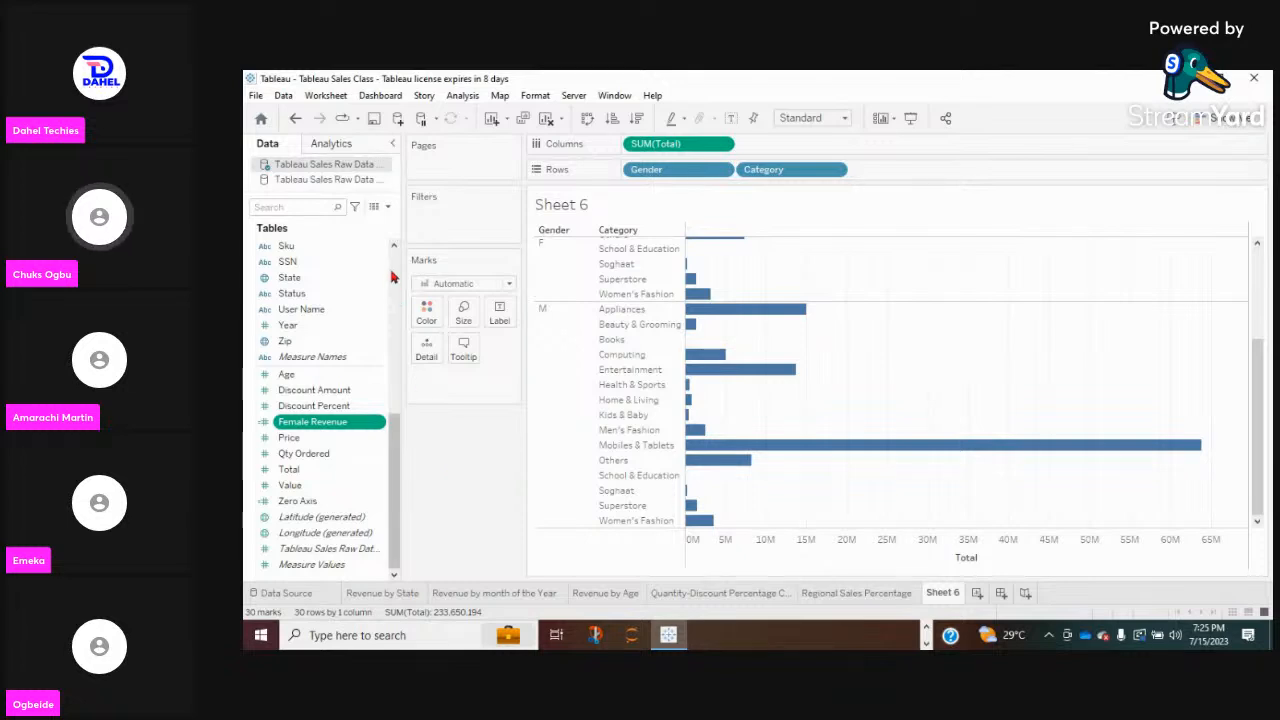
click(390, 213)
click(352, 222)
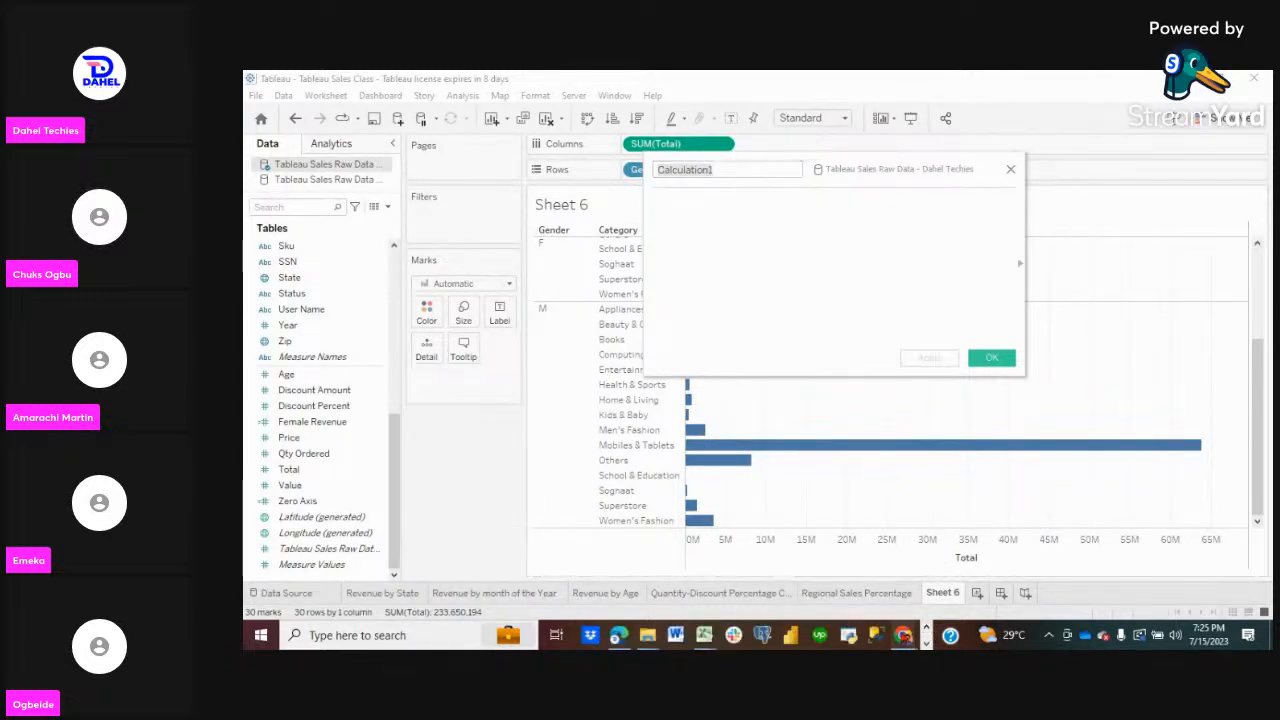
Switch to the StreamYard studio in the browser and add the last participant to the broadcast stage.
mouse_move(905, 635)
click(866, 572)
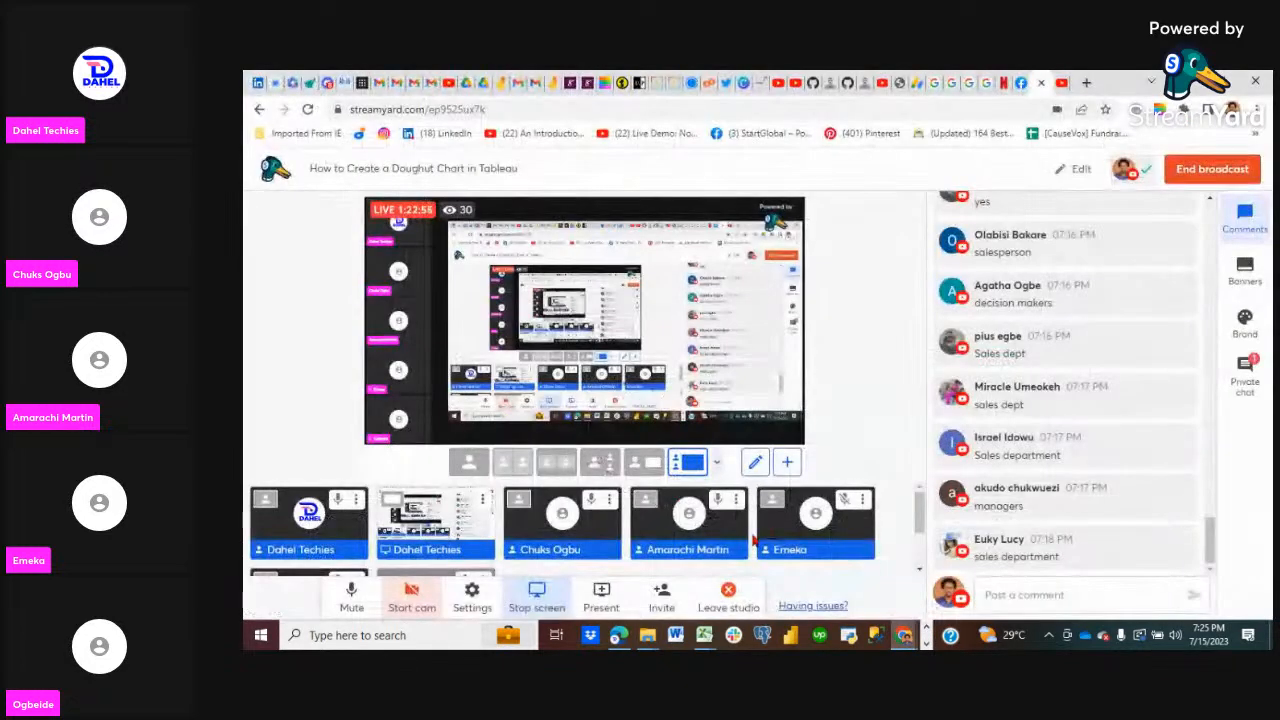
scroll(751, 540, down, 2)
click(449, 541)
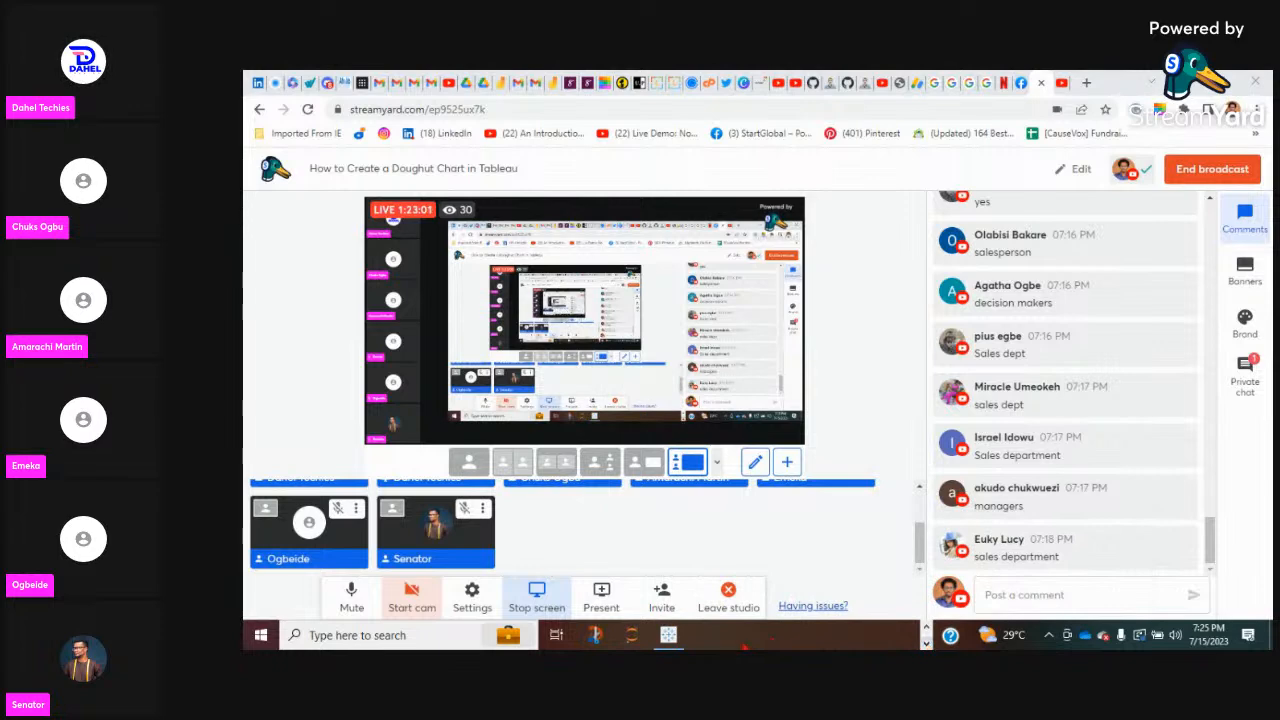
Return to Tableau and name the new calculated field Male Revenue.
click(668, 636)
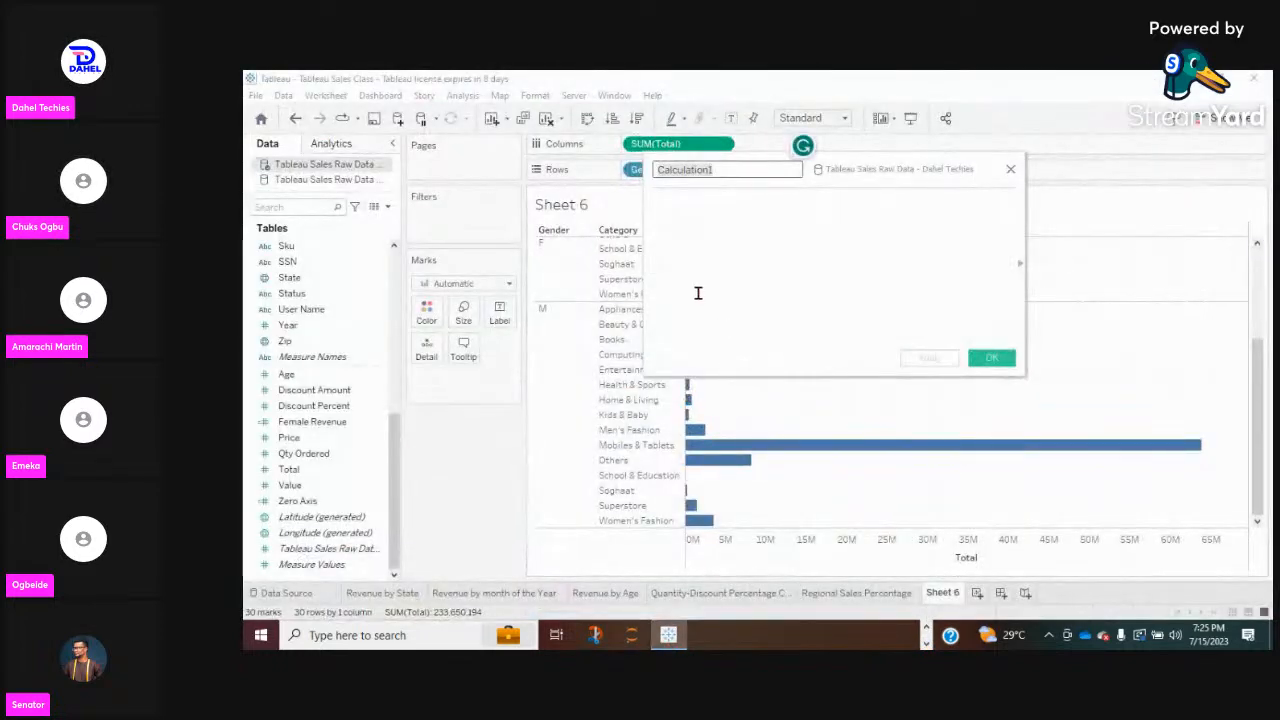
key(BackSpace)
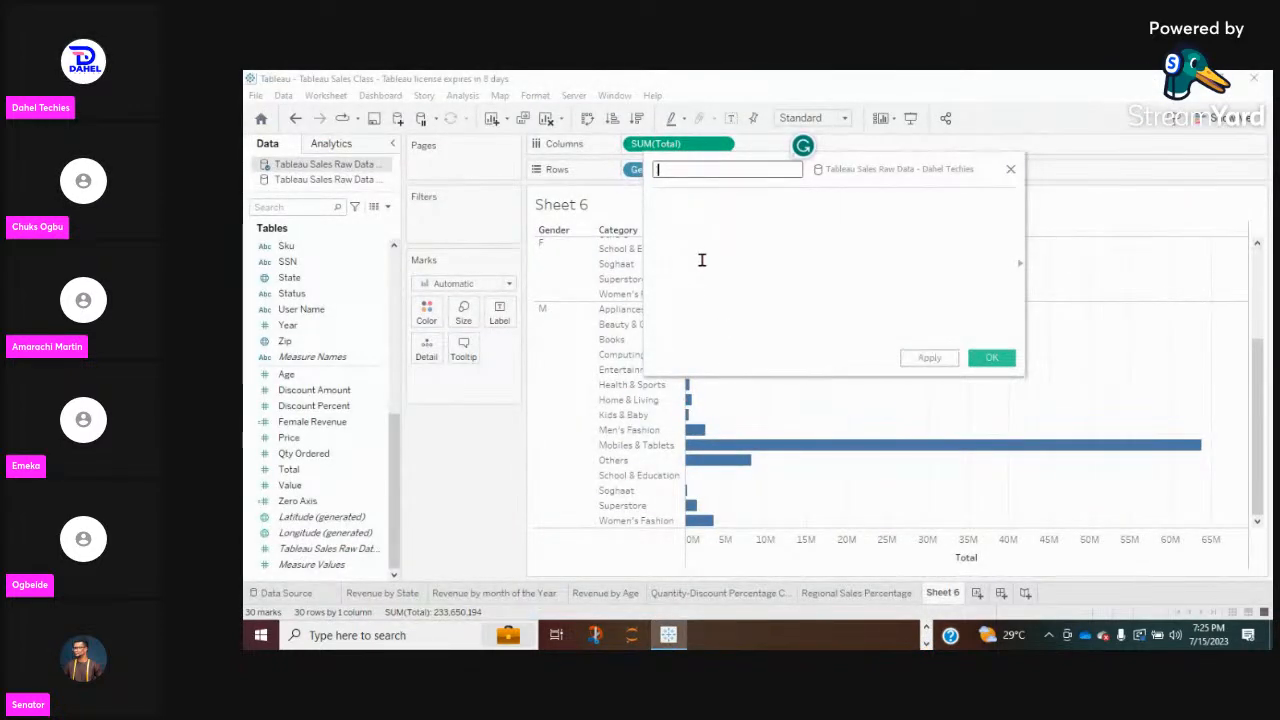
text(Male Revenue)
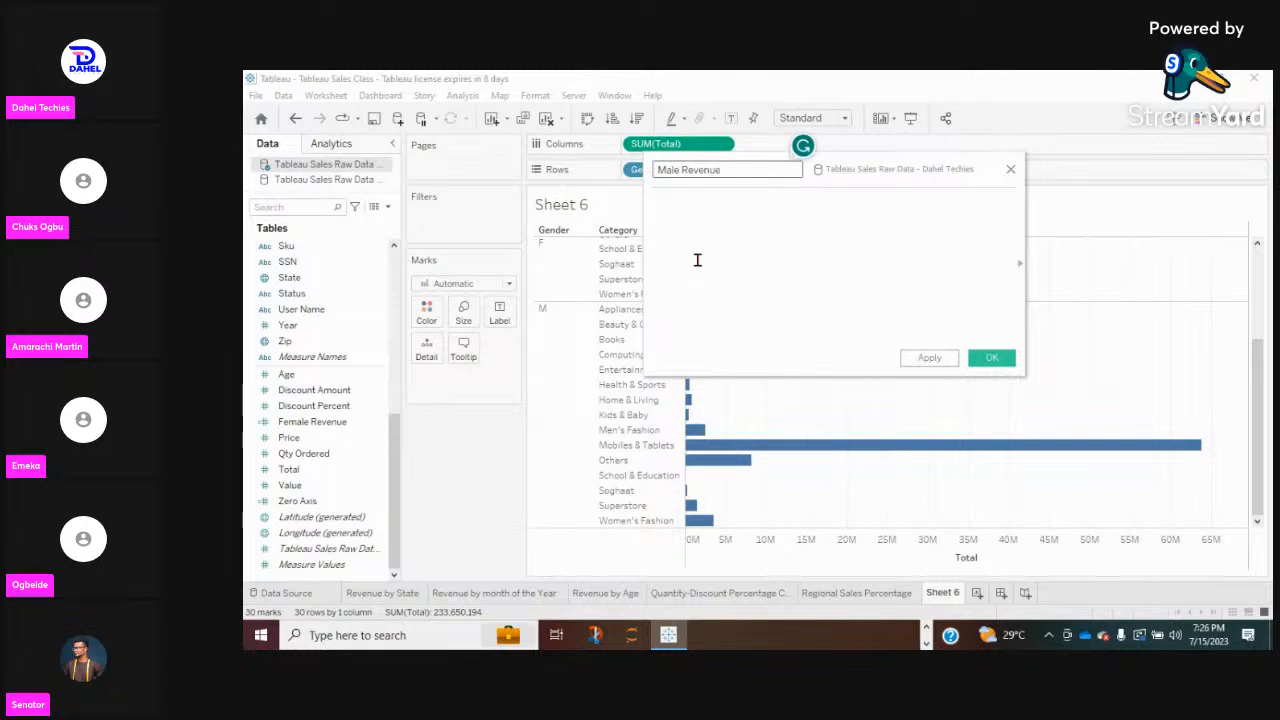
Enter the Male Revenue formula IF (Gender) = 'M' THEN (Total) END and save the calculated field.
click(674, 224)
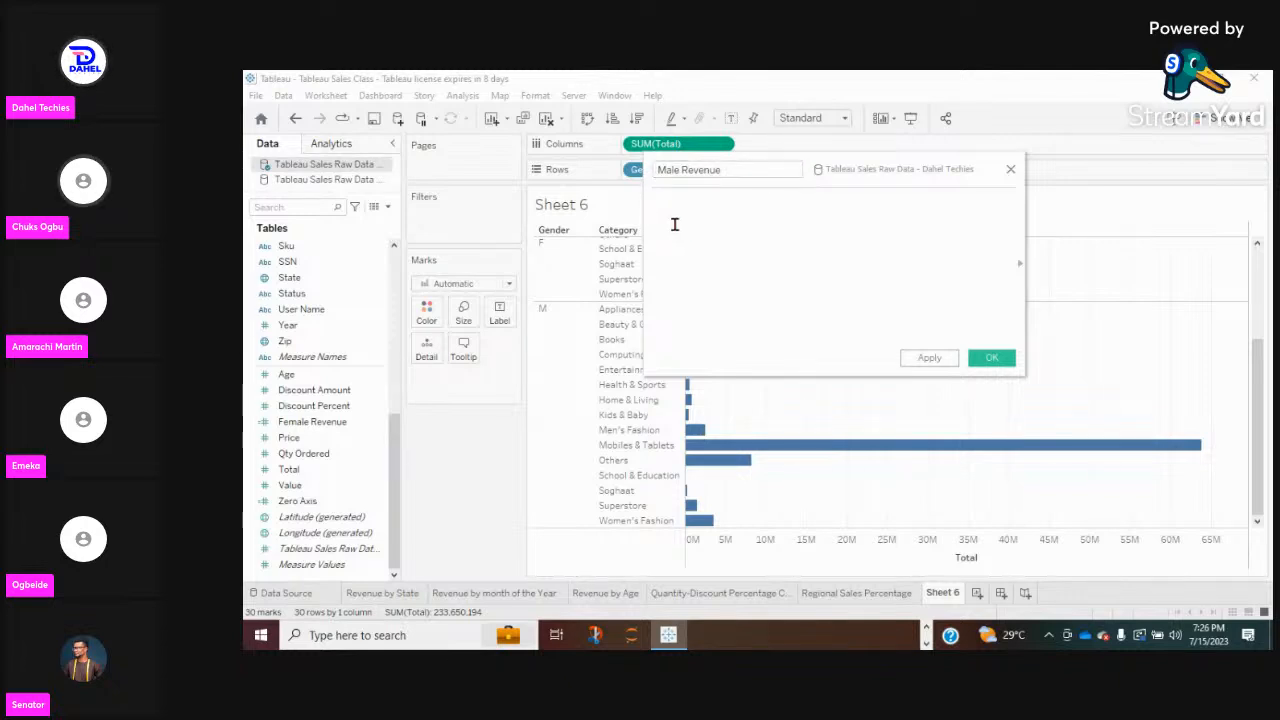
text(IF ()
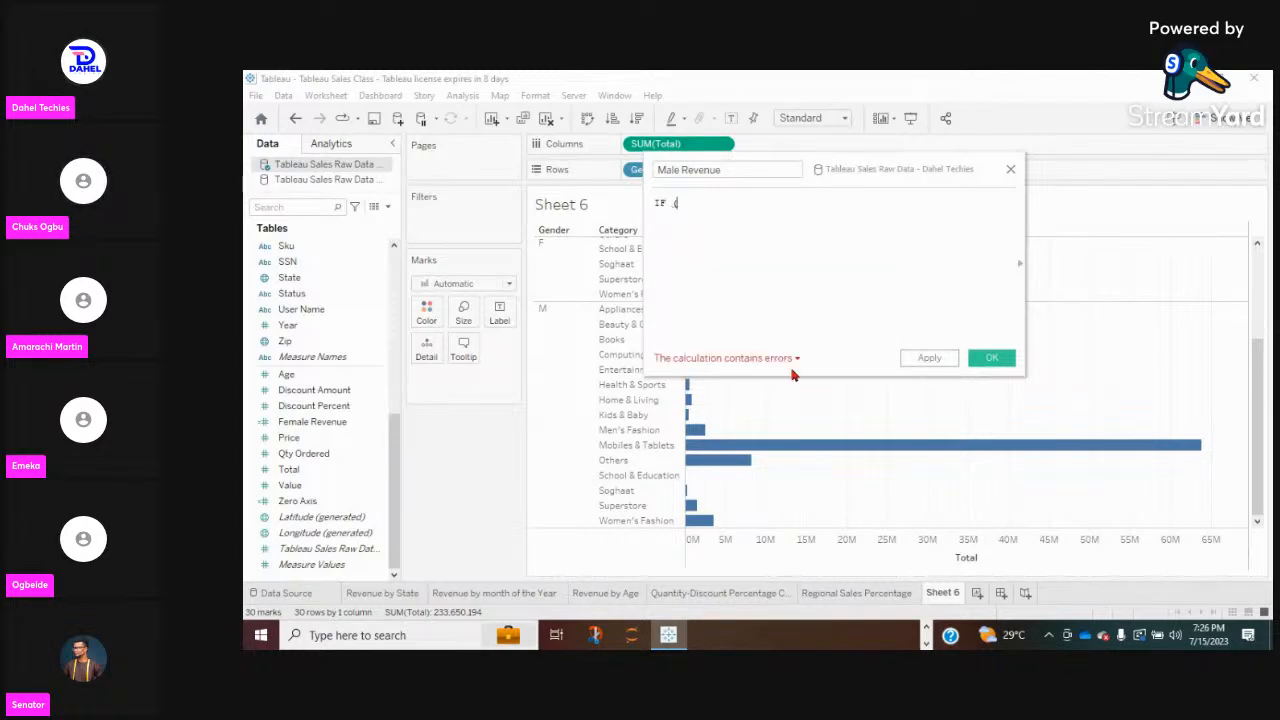
text(Gender)
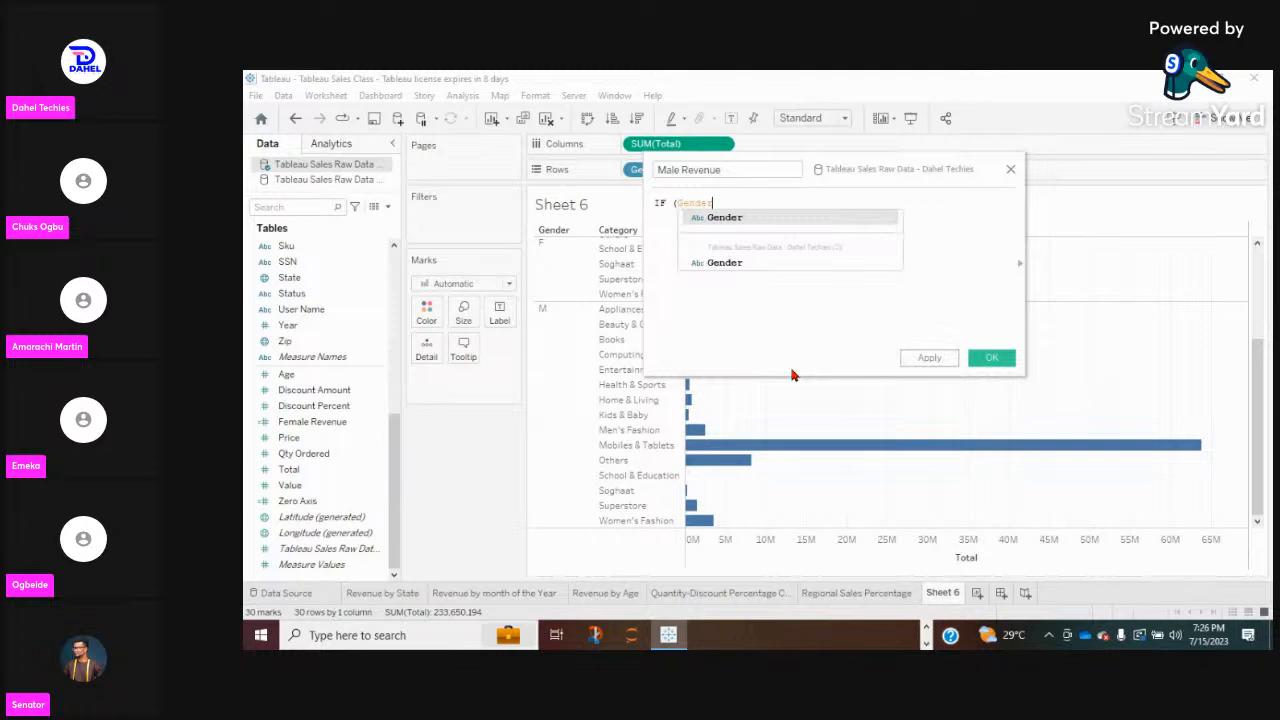
text() )
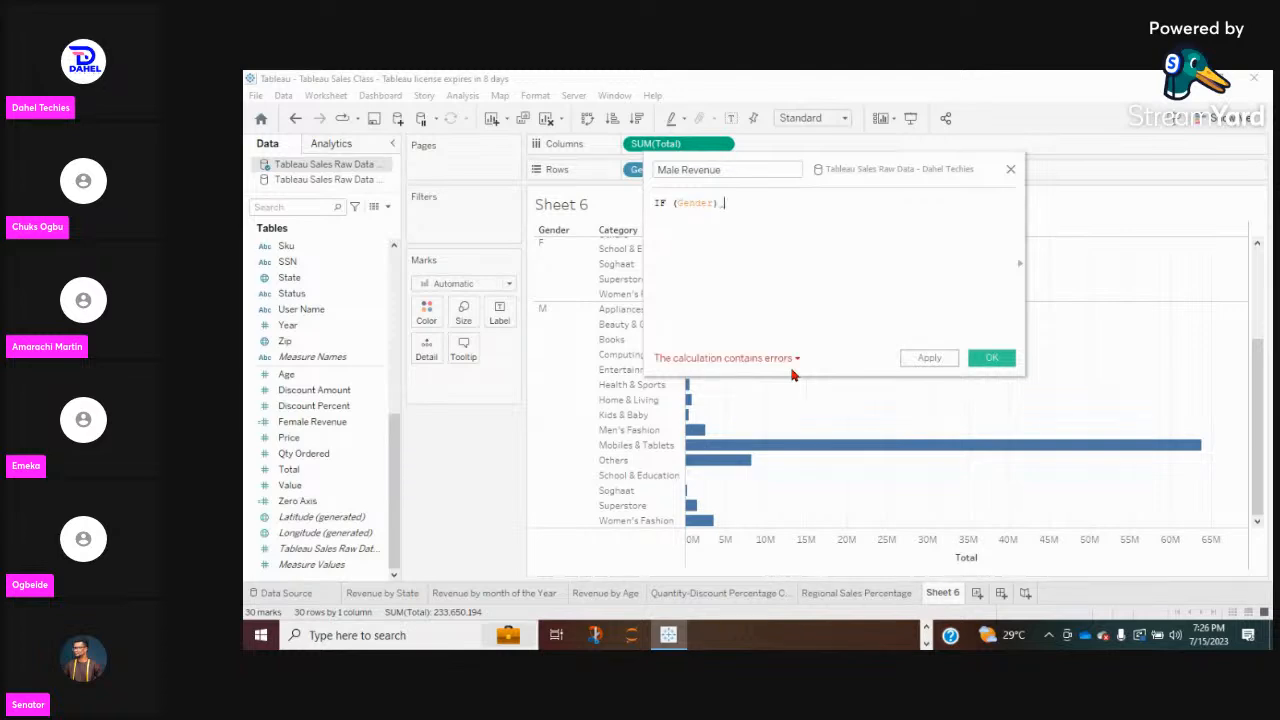
text(= 'M' THEN)
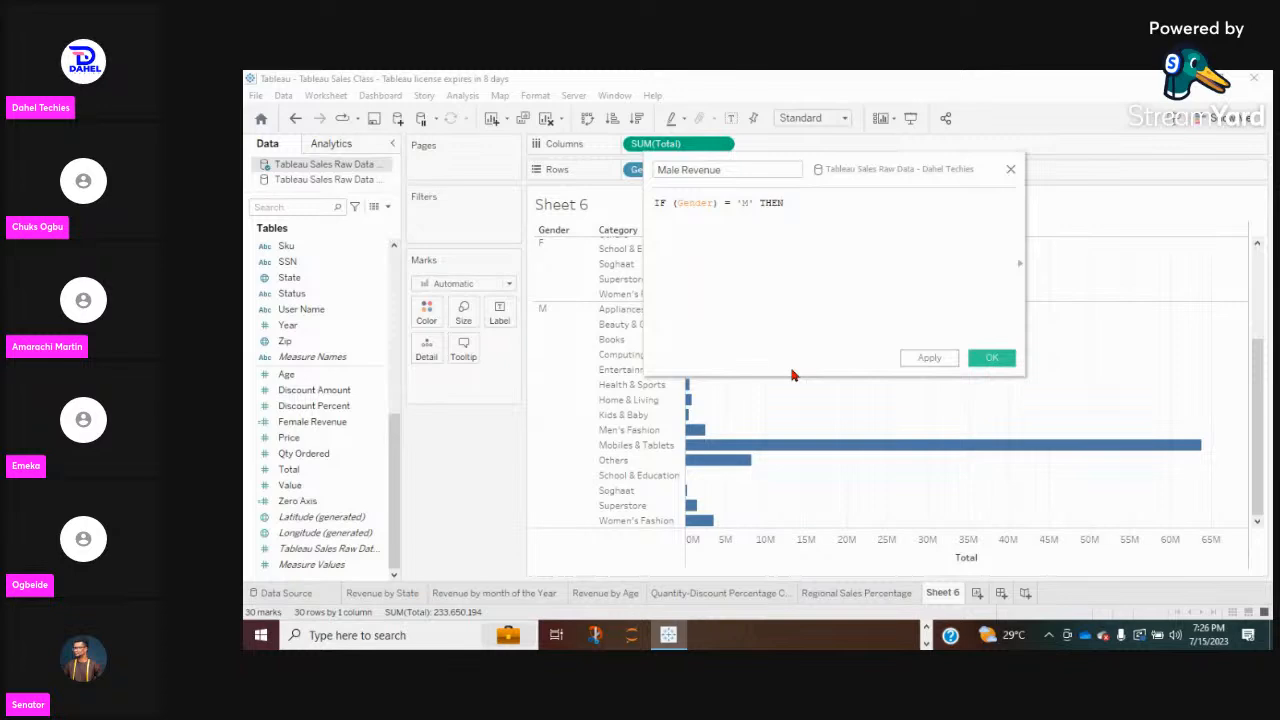
text( (Total) END)
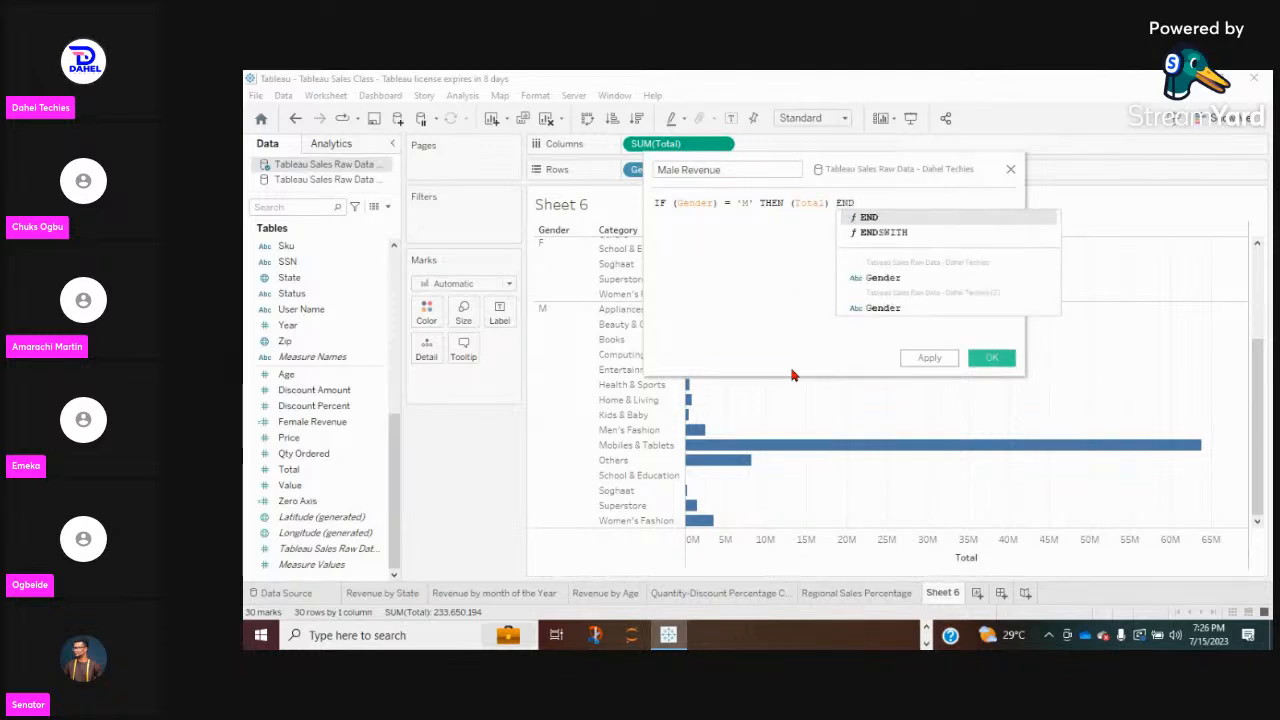
click(755, 278)
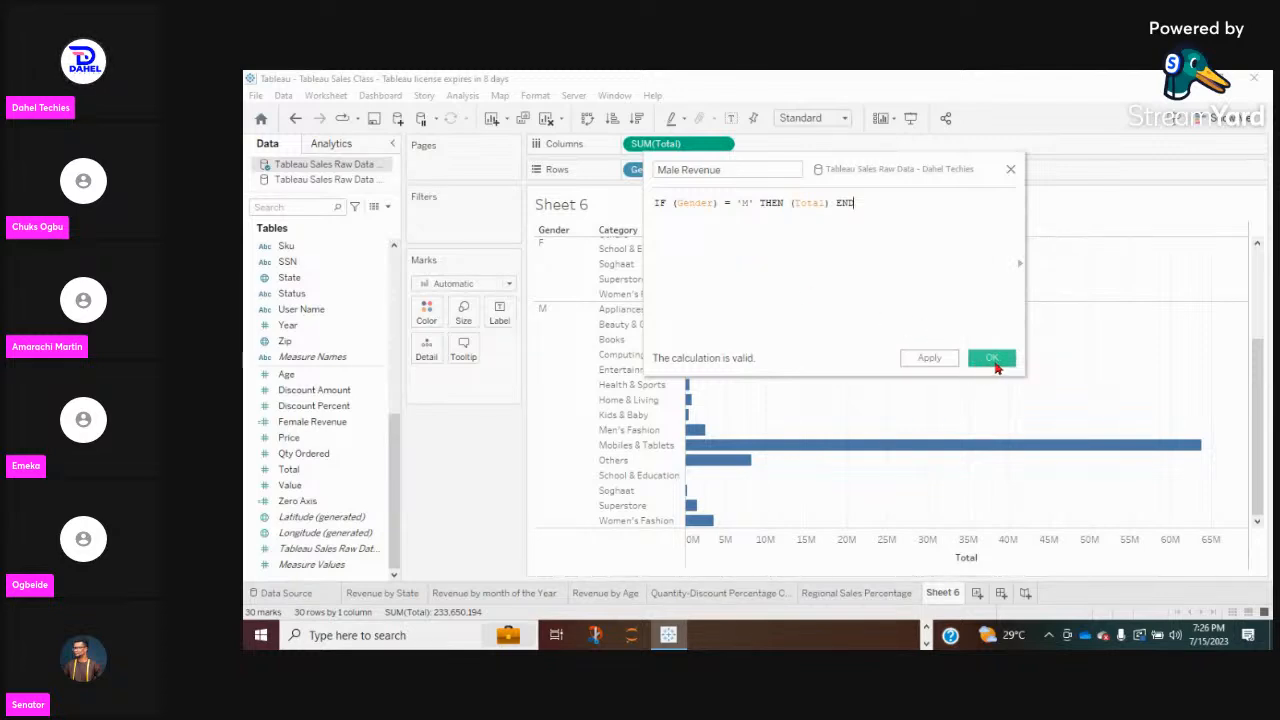
click(991, 358)
Remove SUM(Total) from Columns and Gender from Rows on Sheet 6, keeping Category on Rows.
mouse_move(798, 371)
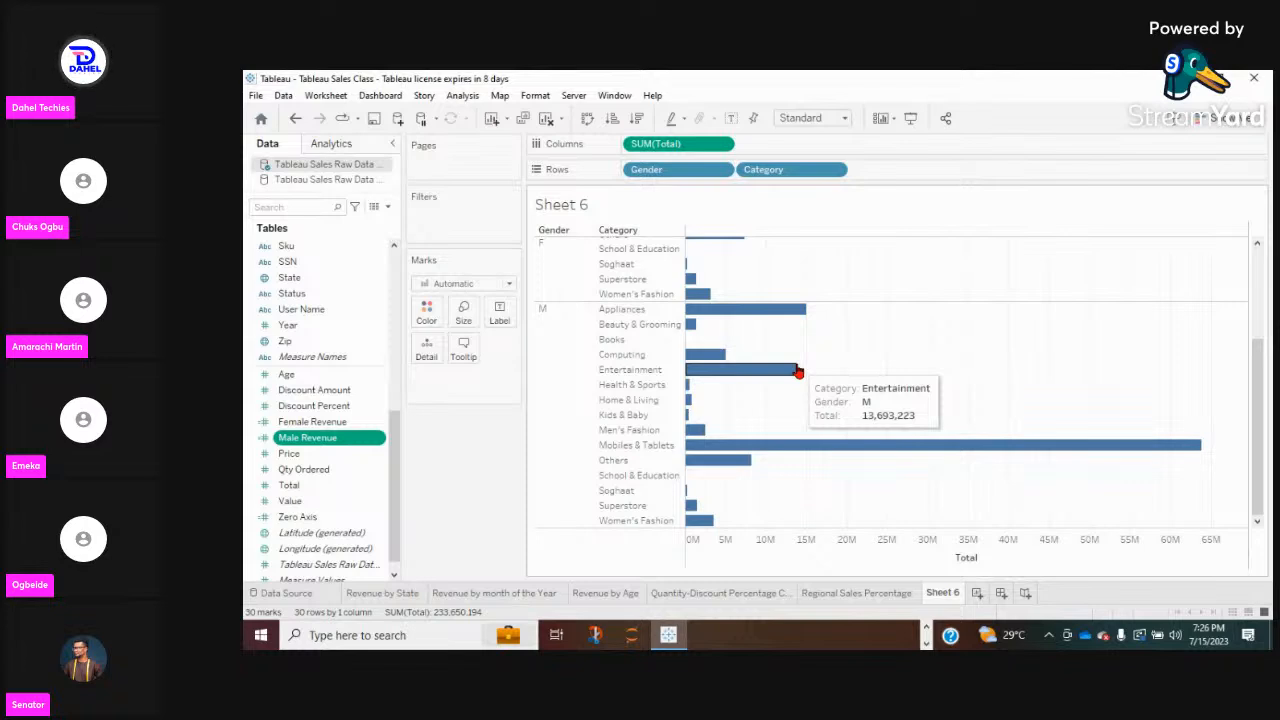
ctrl+click(320, 423)
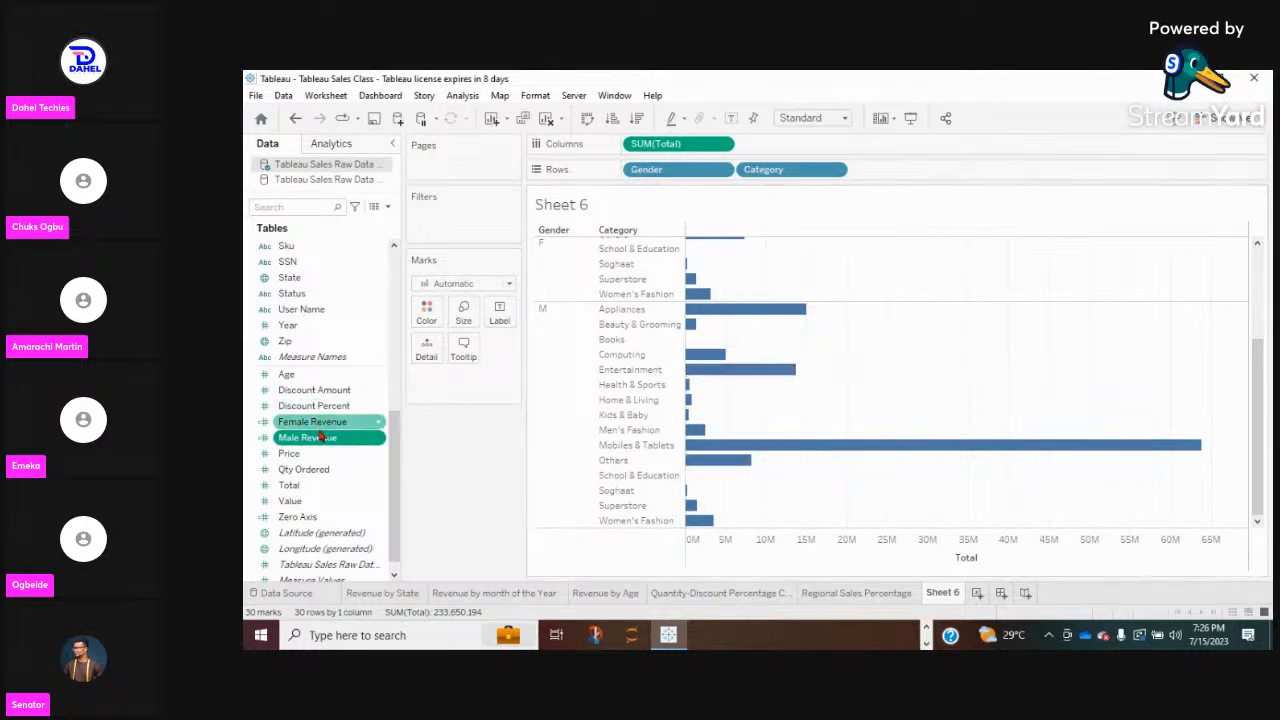
ctrl+click(320, 423)
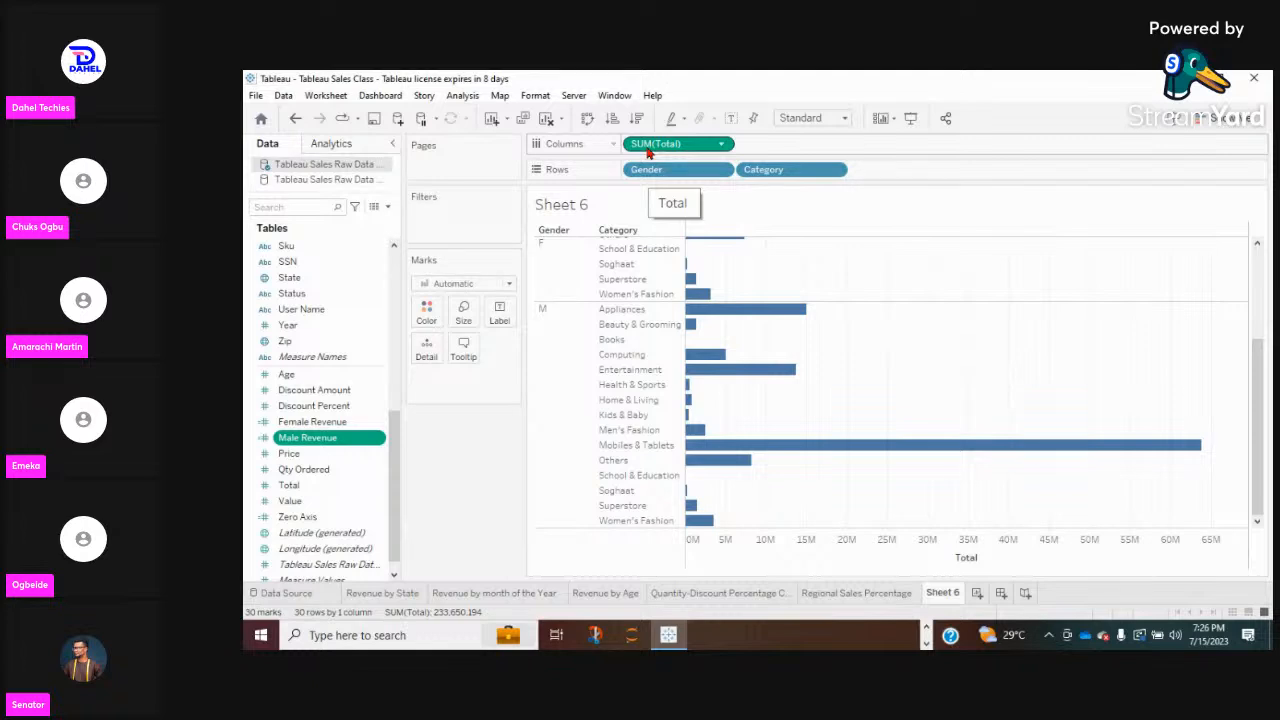
drag(648, 152, 443, 420)
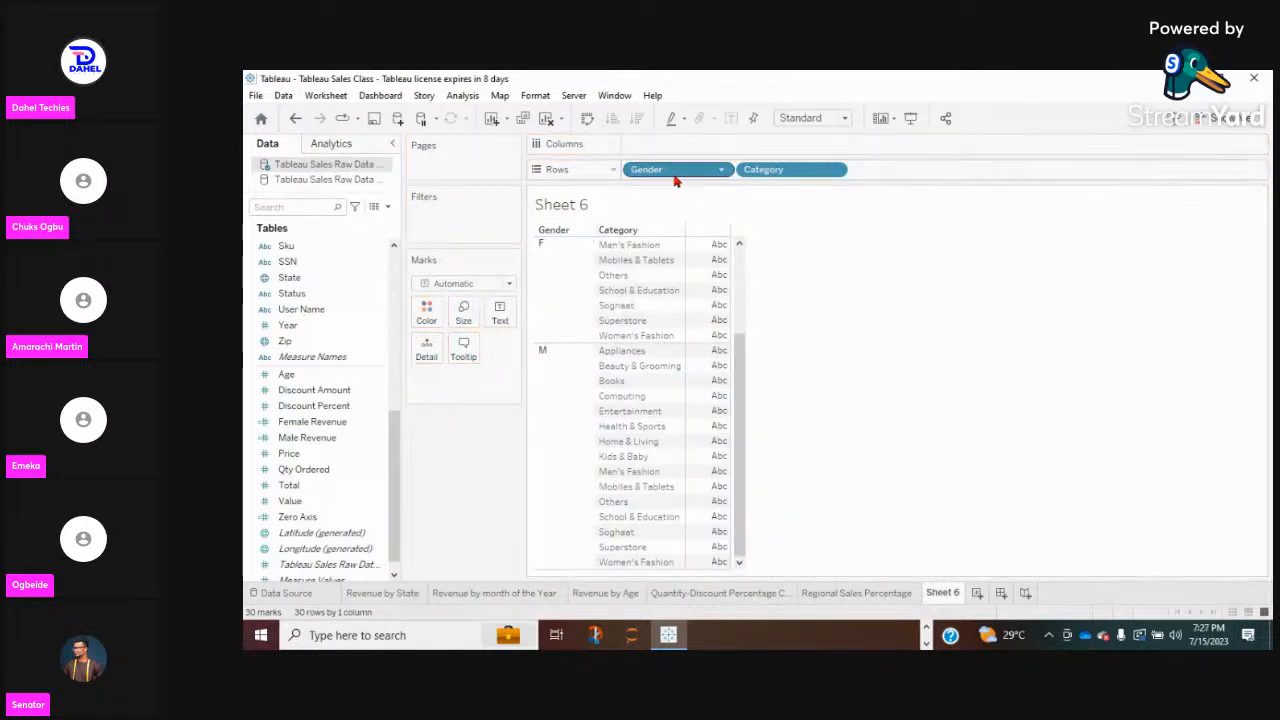
drag(668, 175, 452, 443)
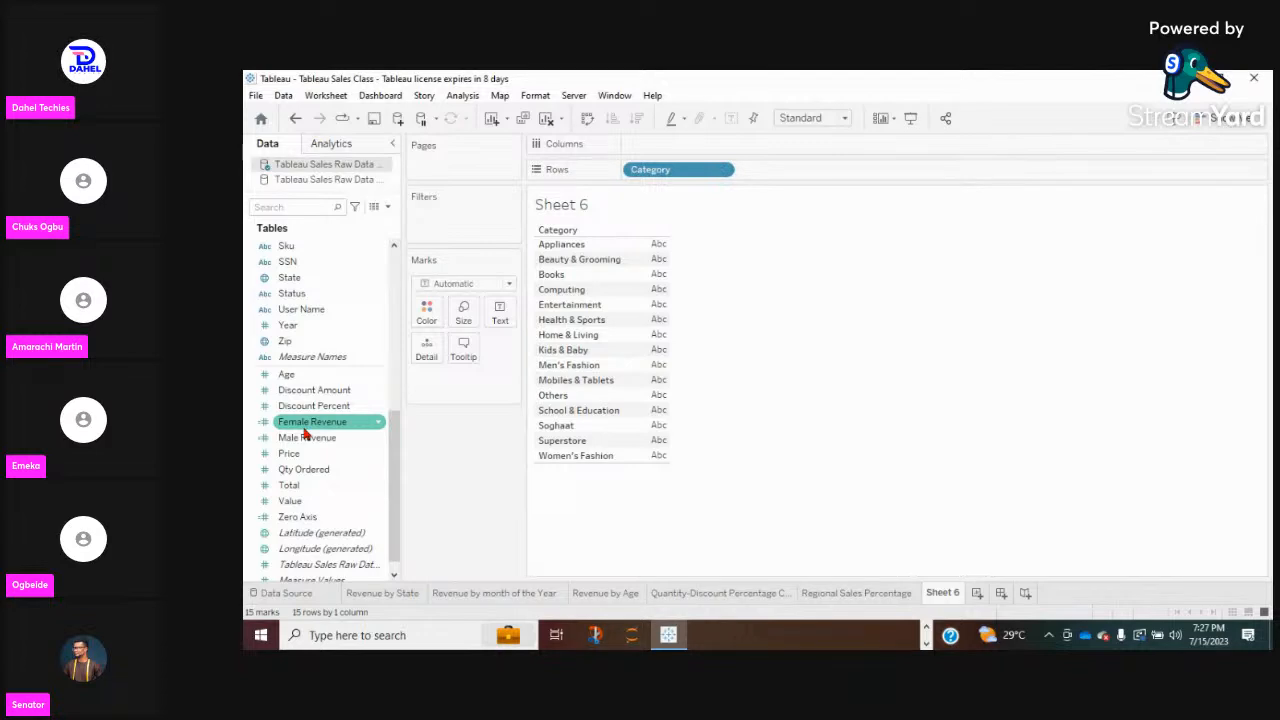
Add Female Revenue as text values beside the categories, and remove it from the marks again.
double_click(304, 429)
drag(304, 429, 659, 156)
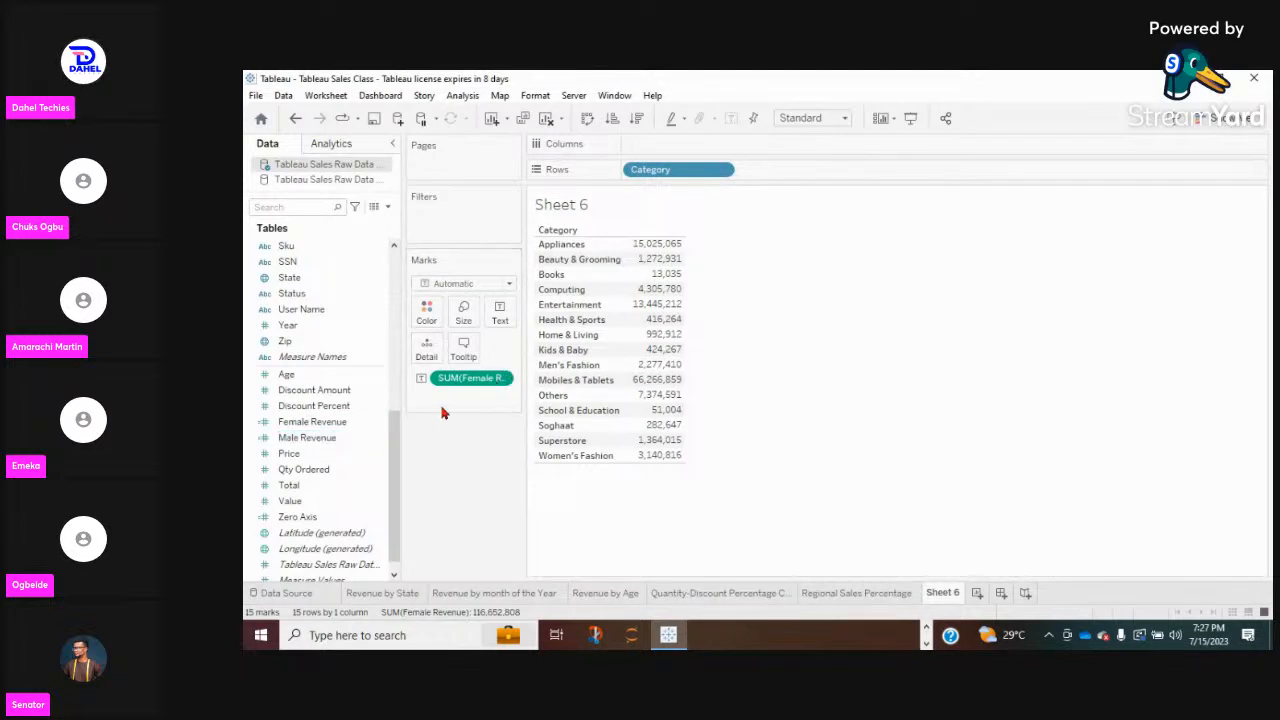
drag(467, 389, 457, 451)
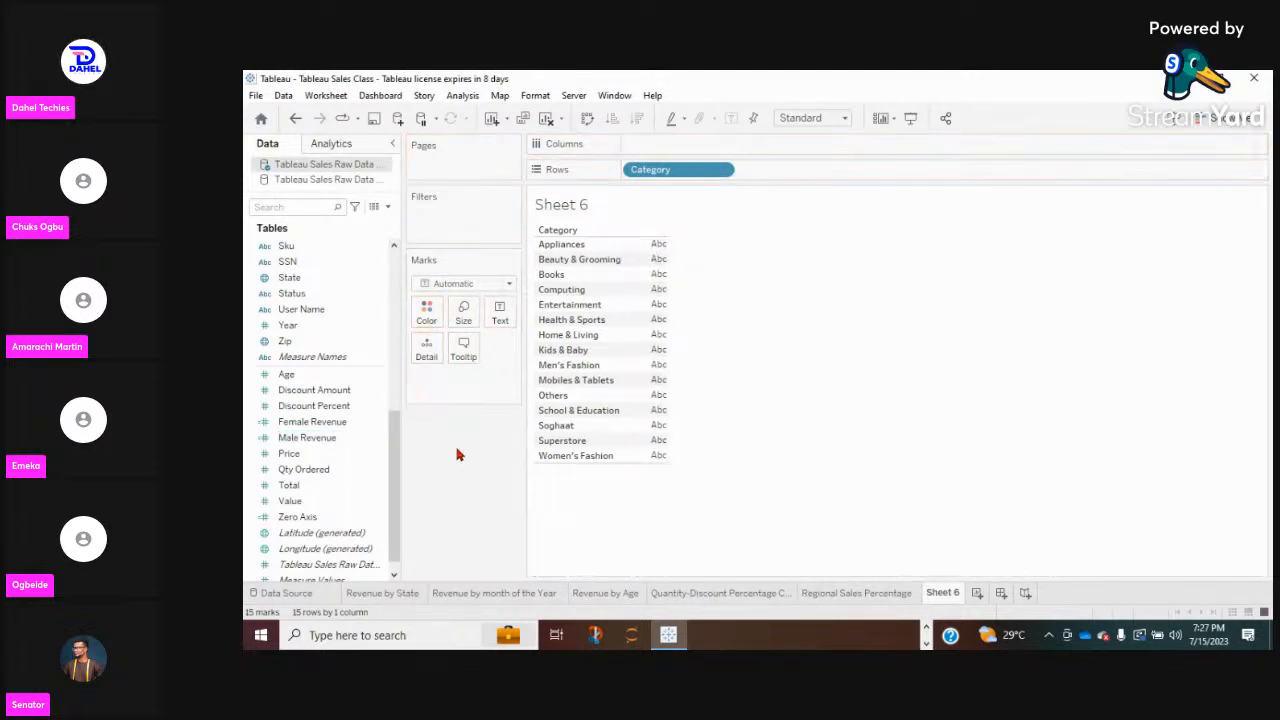
Place Female Revenue and then Male Revenue on Columns to chart both measures by category.
click(309, 426)
drag(309, 430, 656, 155)
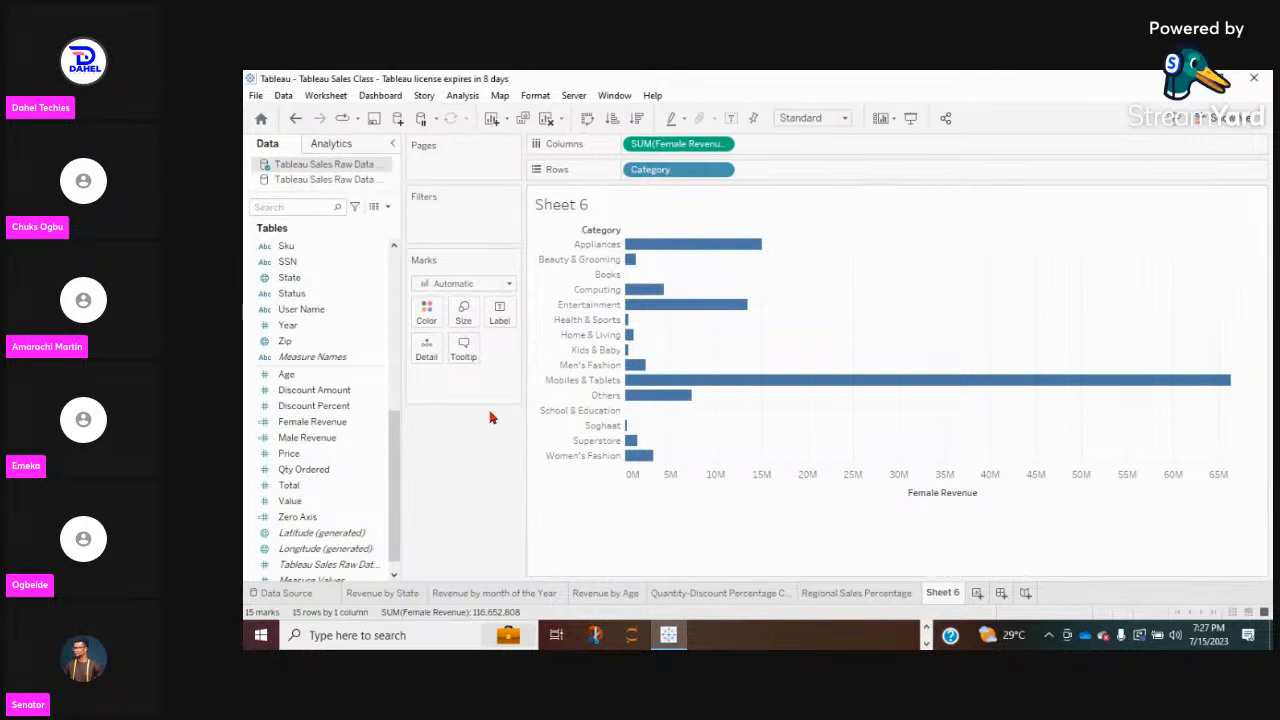
drag(323, 445, 781, 143)
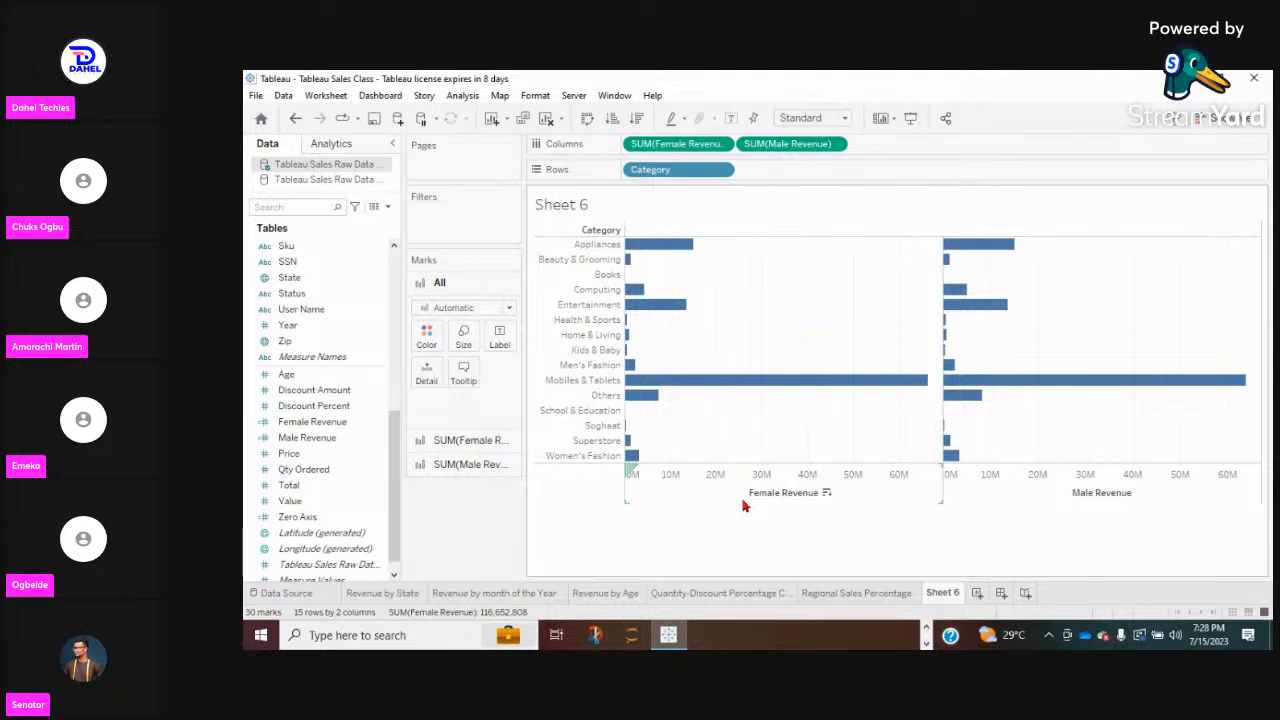
mouse_move(955, 460)
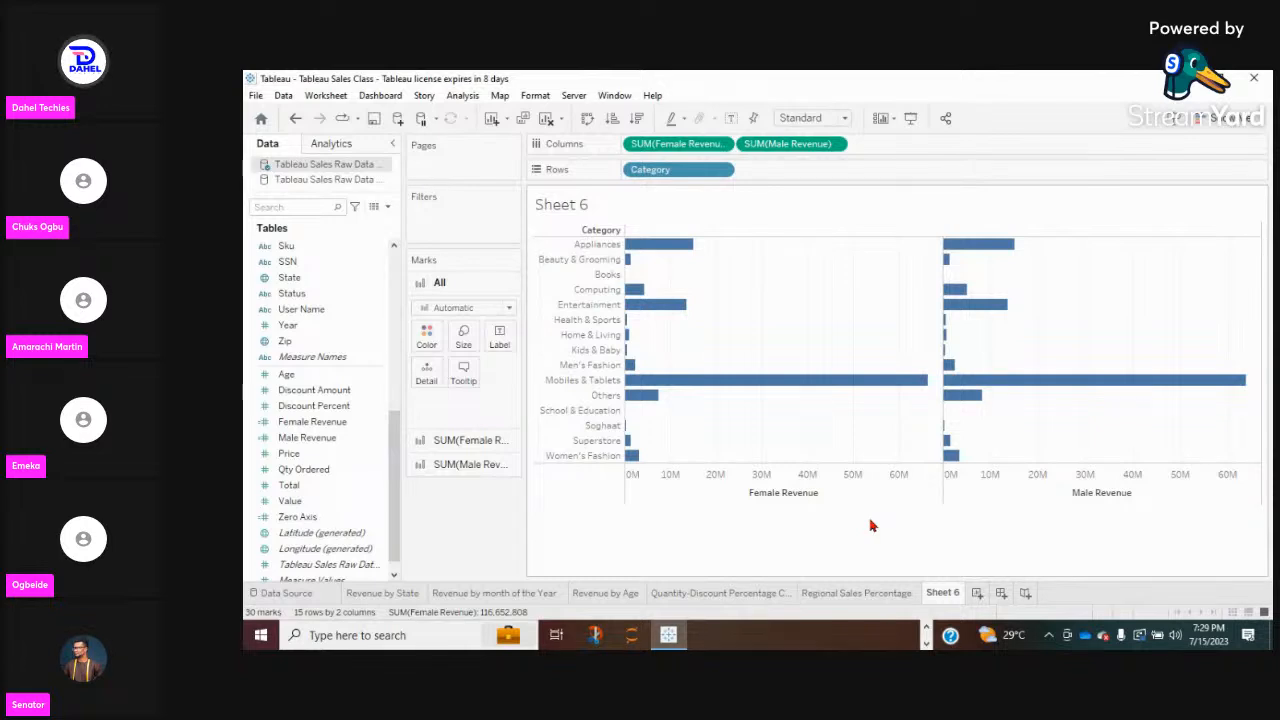
Try Female Revenue as the label on all marks of both charts, and remove that label again.
click(370, 440)
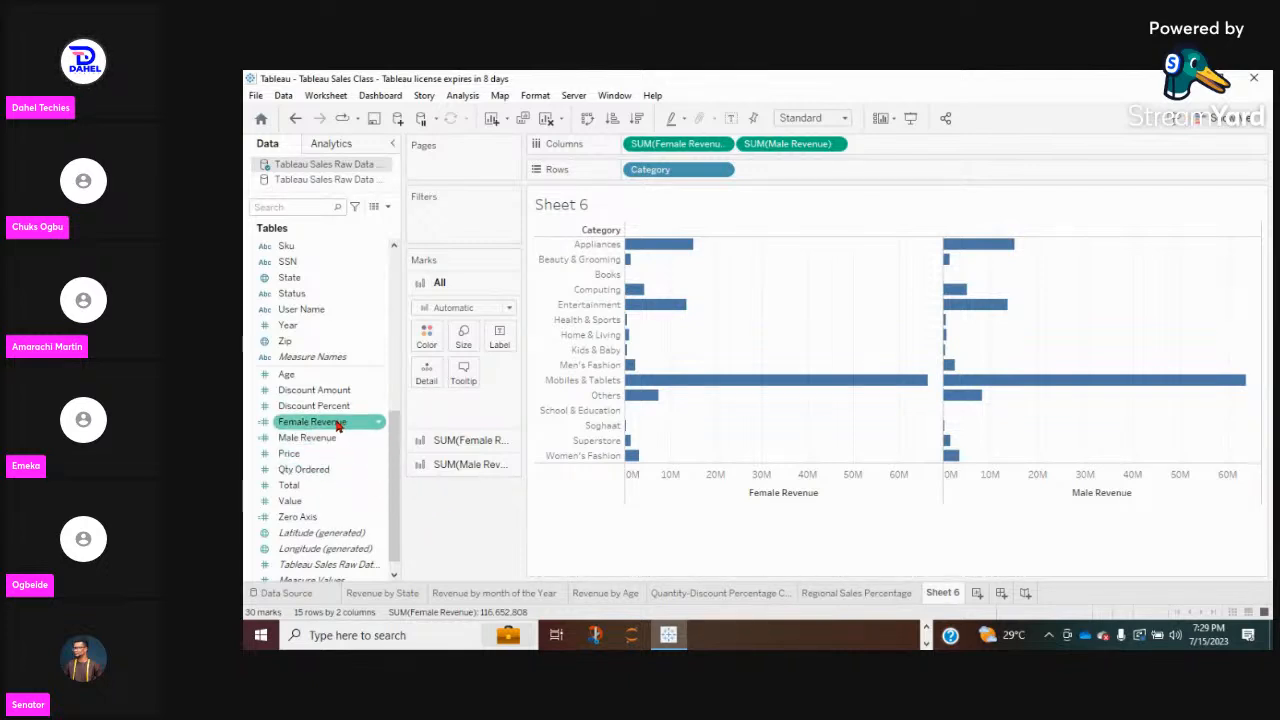
drag(337, 426, 500, 342)
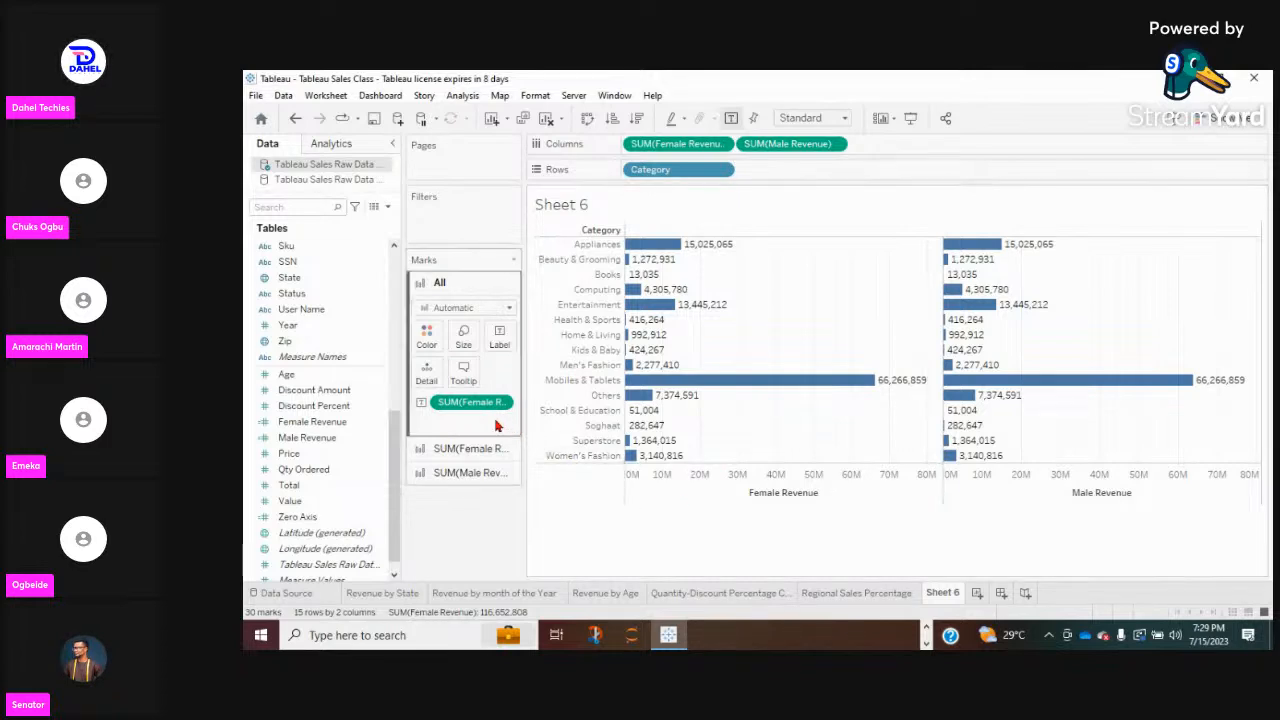
drag(470, 402, 457, 512)
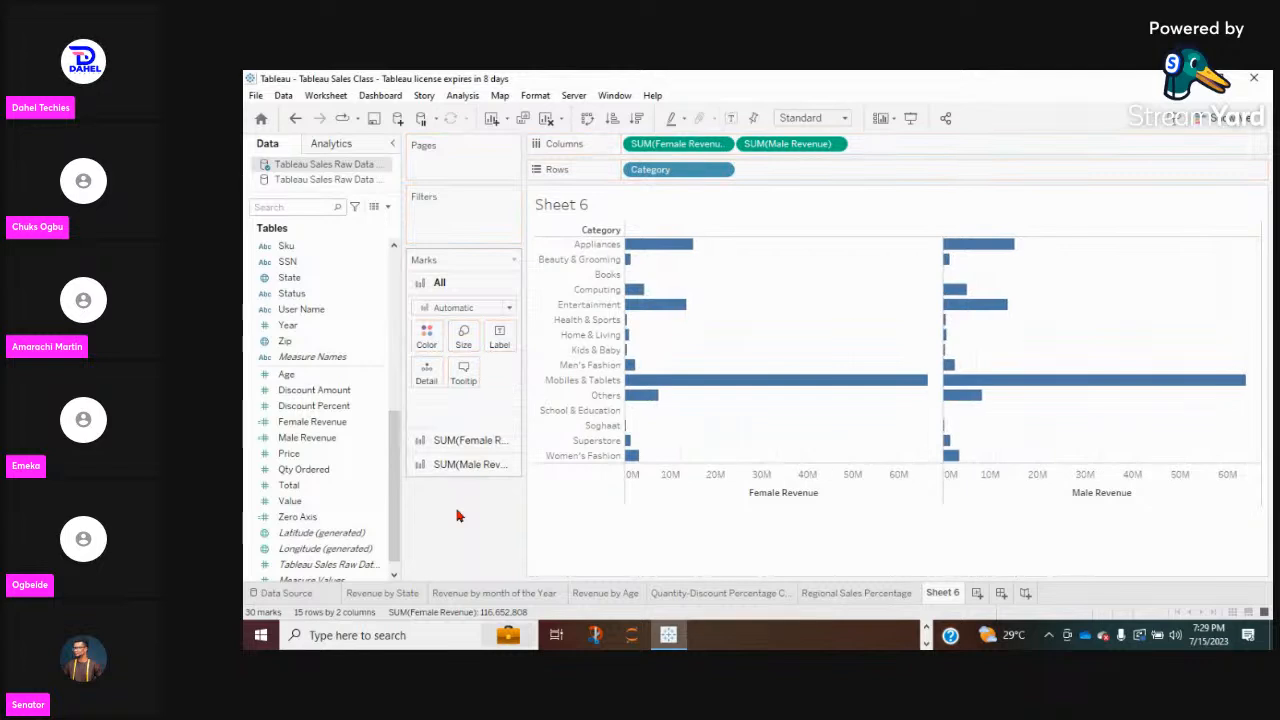